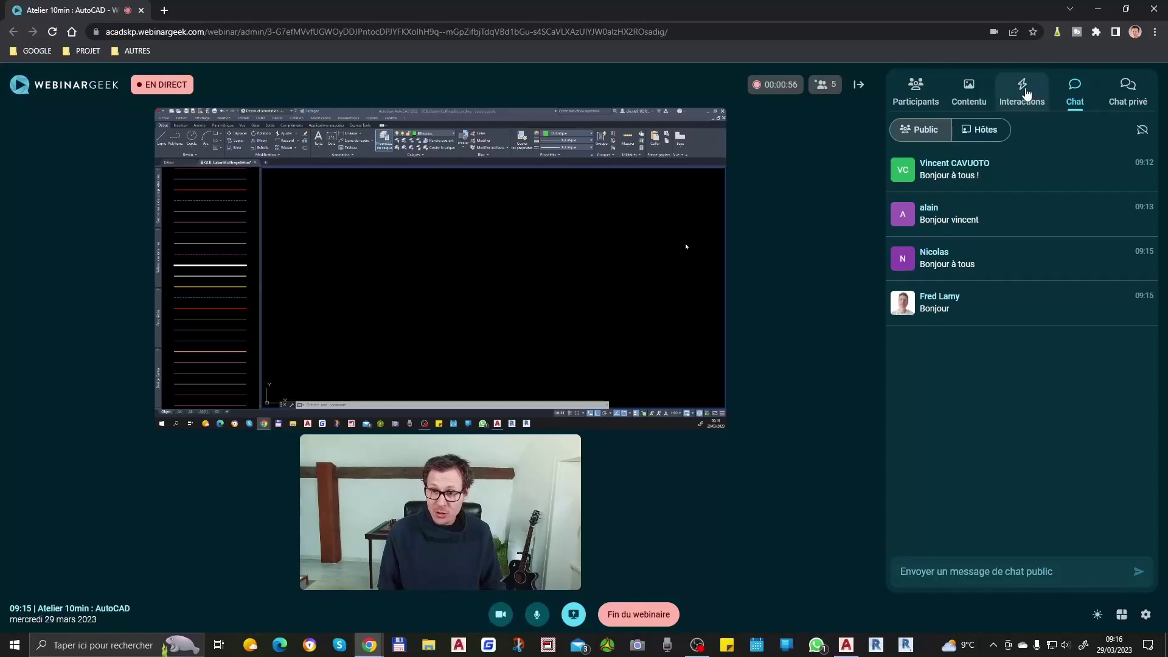
Launch the "PROCHAIN ATELIER" call-to-action with an automatic end after 1 minute 30 seconds
click(1026, 93)
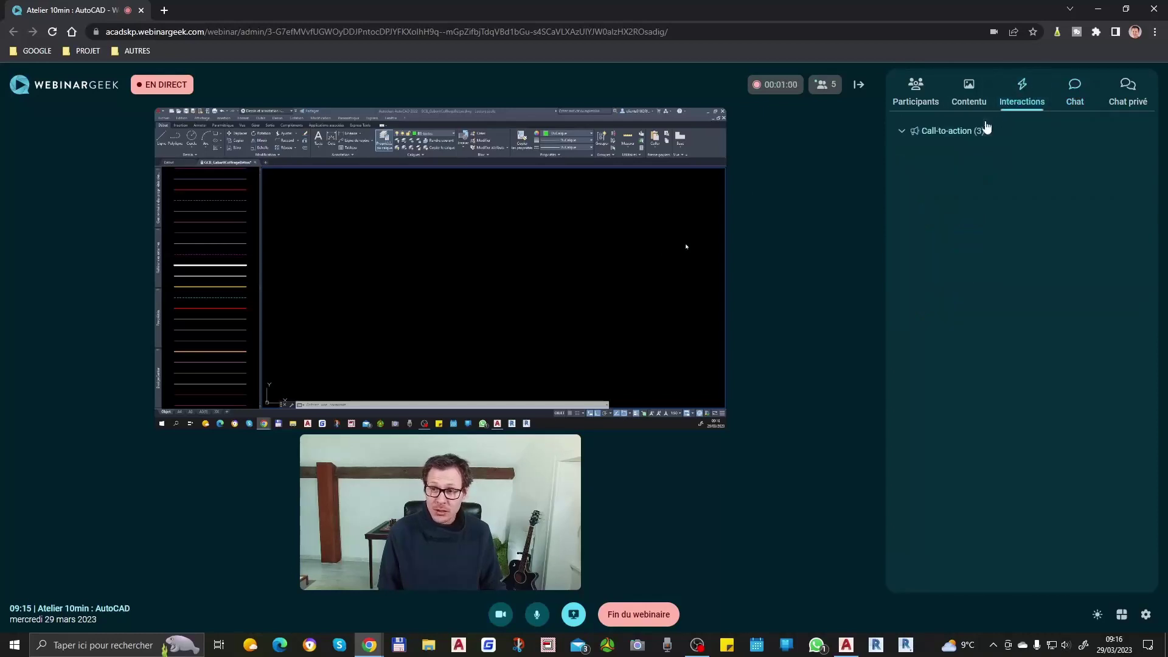
click(980, 130)
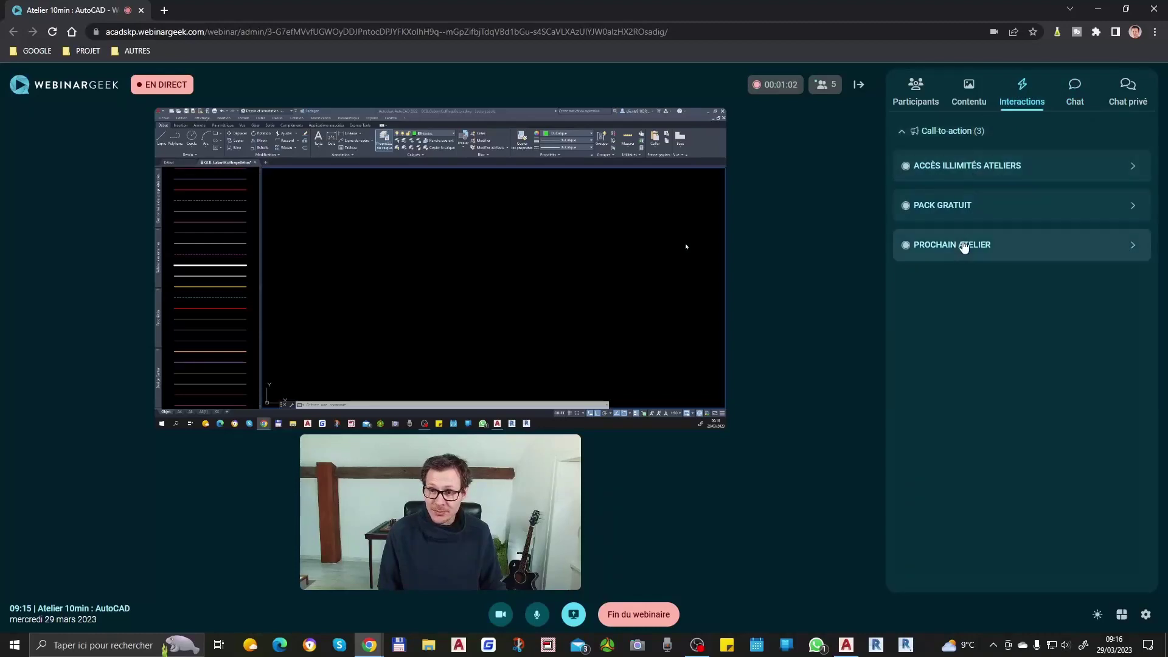
click(964, 246)
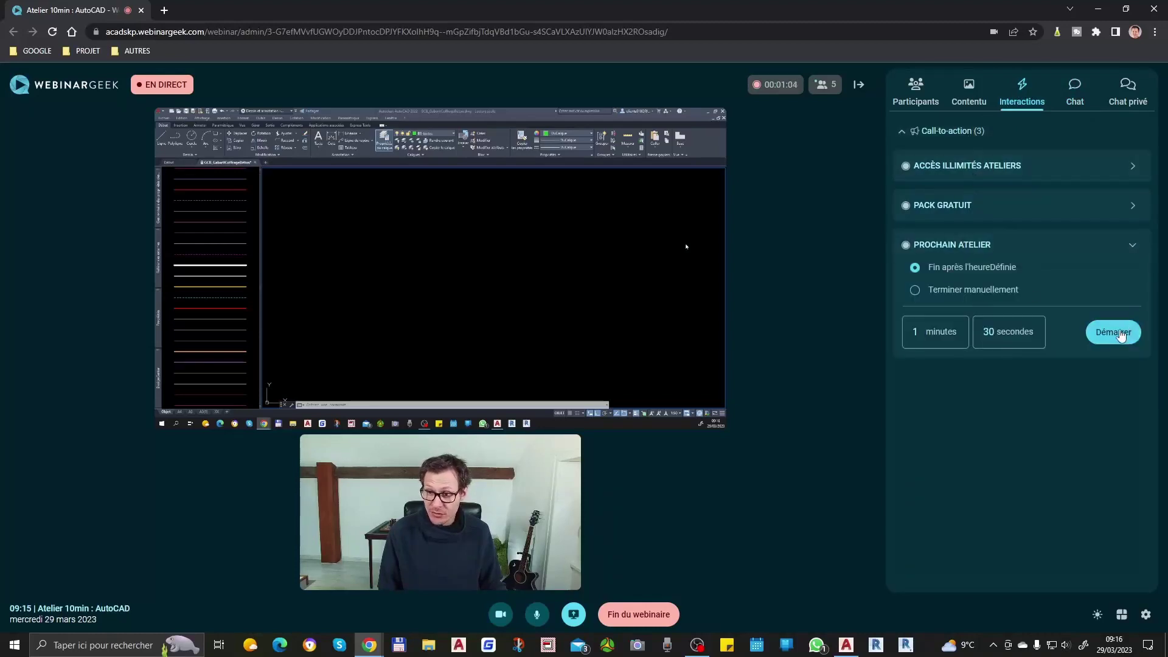
click(1119, 334)
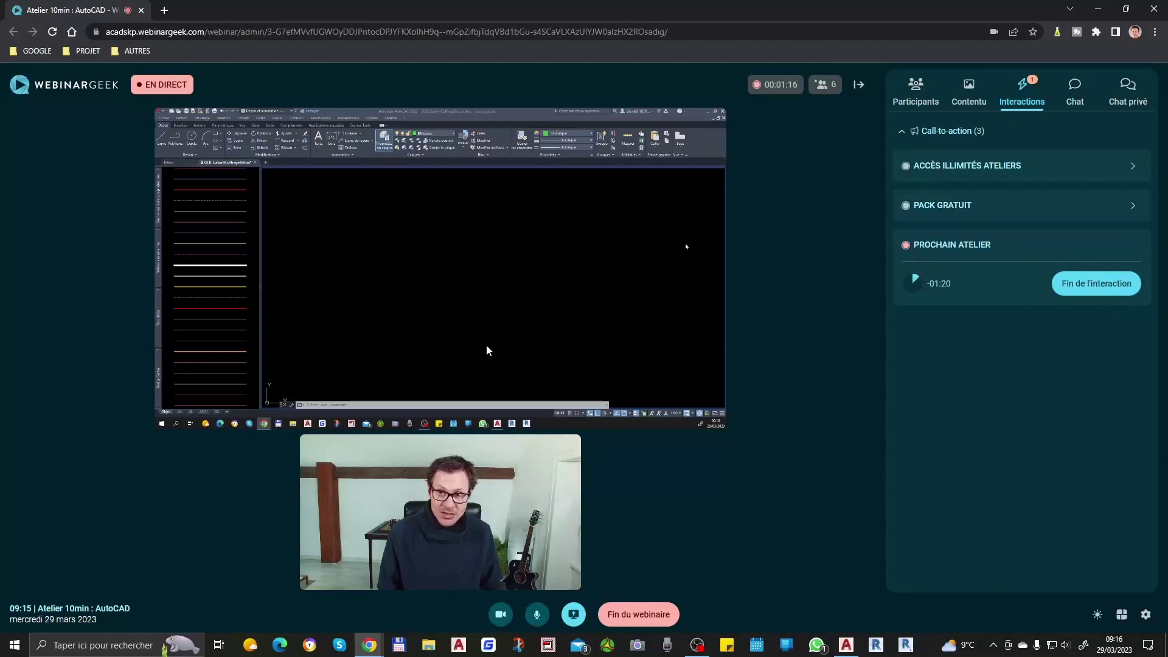
Display the webinar's public chat and return to the AutoCAD drawing
click(505, 229)
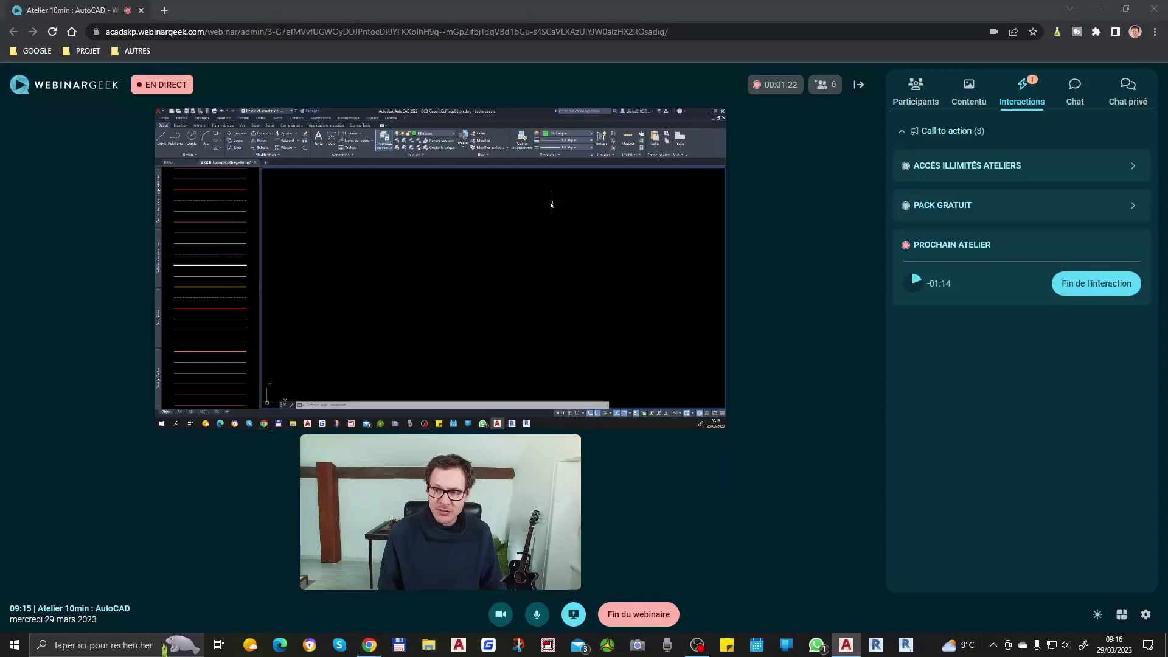
click(1075, 91)
click(472, 253)
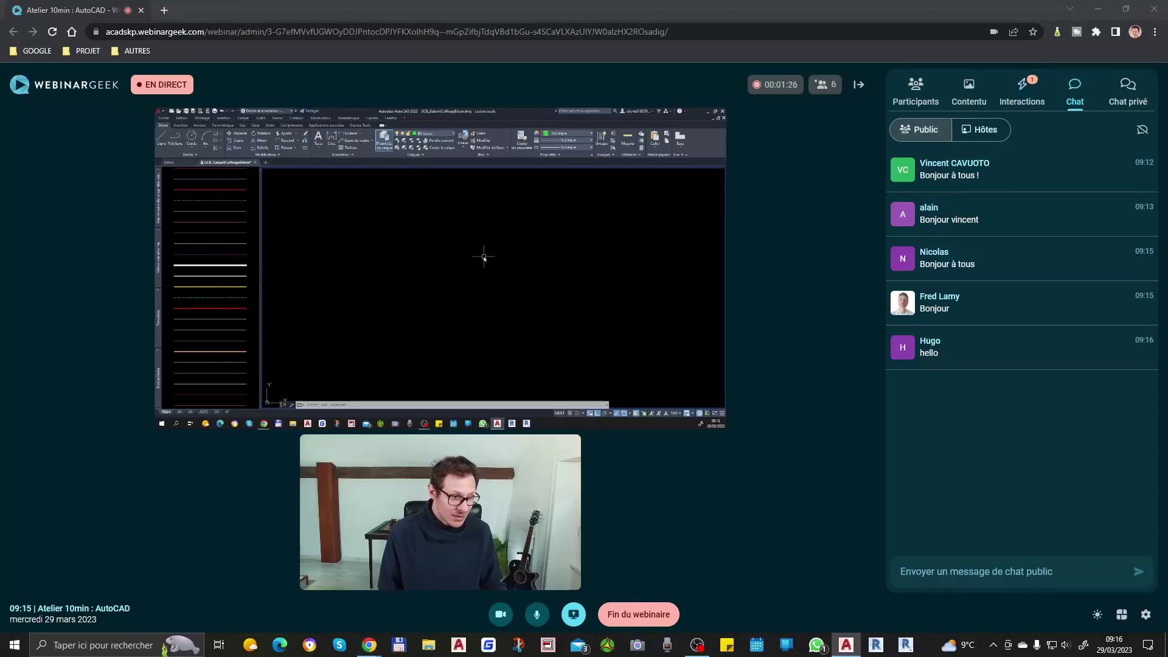
Place a horizontal multileader in the empty drawing with its arrowhead facing left and the text "texte"
key(Return)
click(458, 258)
click(518, 258)
text(texte)
click(589, 352)
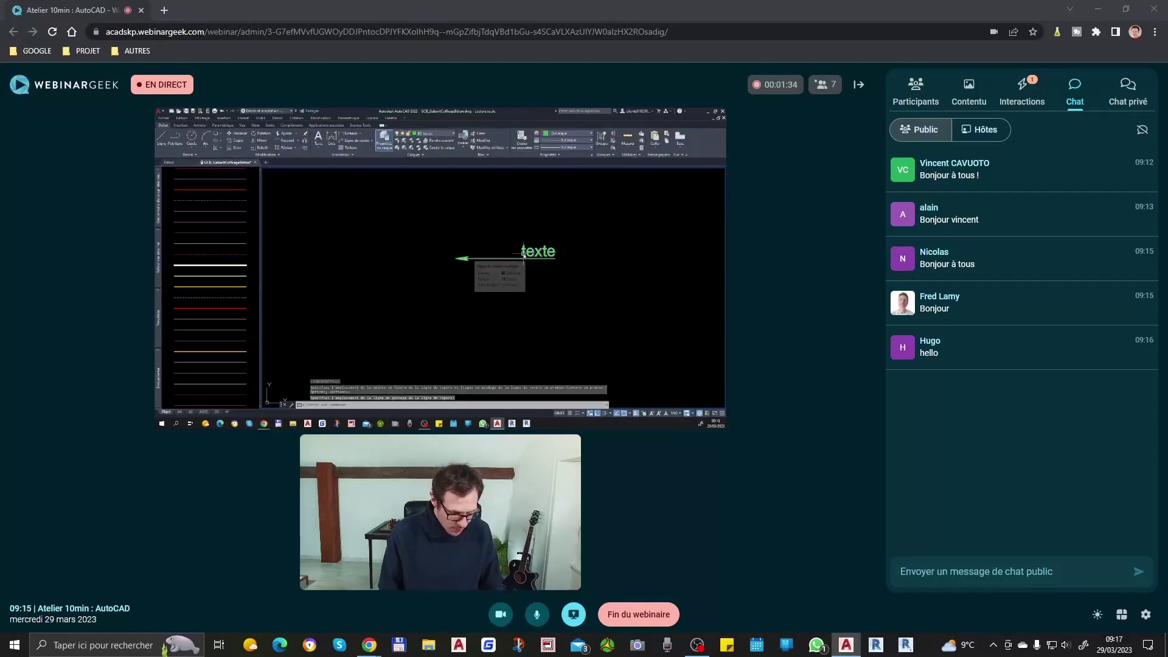
Copy the horizontal "texte" multileader to a spot below the original
click(550, 238)
click(501, 289)
text(co)
key(space)
click(560, 258)
scroll(564, 227, down, 4)
click(563, 289)
Explode the copied multileader into separate objects and change its text to "txt"
key(space)
click(571, 269)
click(534, 308)
scroll(534, 307, up, 3)
double_click(572, 263)
key(BackSpace)
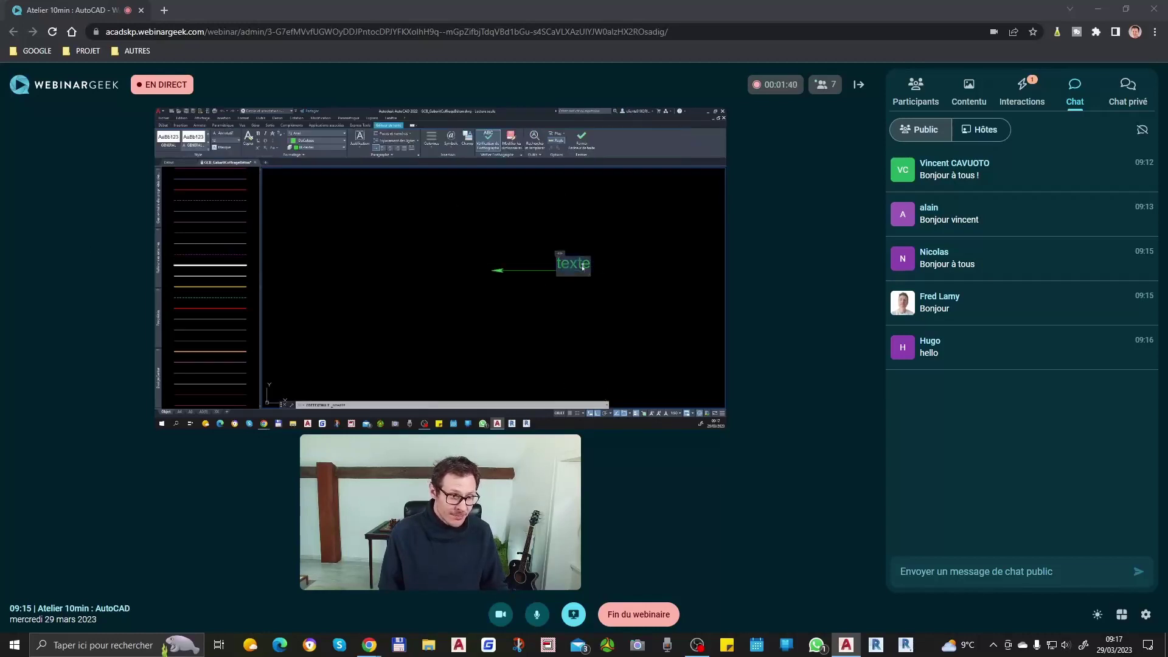
click(592, 255)
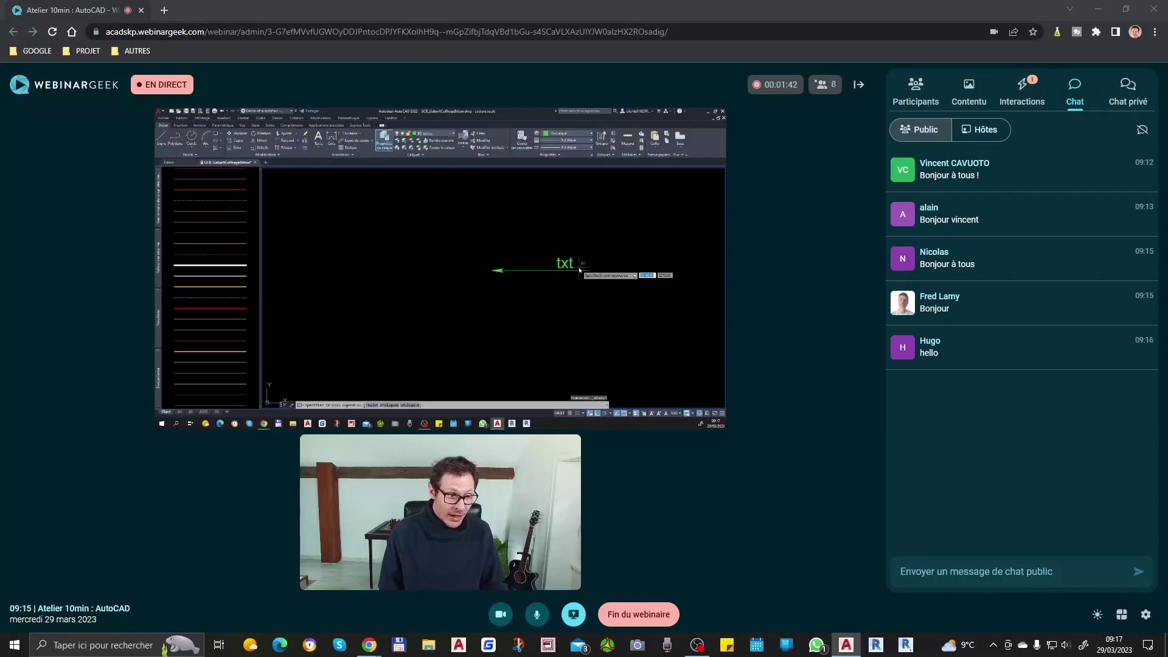
key(Escape)
Stretch the arrowhead end of the exploded "txt" leader downward so its line slants
scroll(496, 275, up, 4)
scroll(496, 274, down, 5)
scroll(496, 271, up, 3)
text(et)
key(space)
click(526, 231)
click(454, 295)
key(space)
click(512, 295)
click(531, 346)
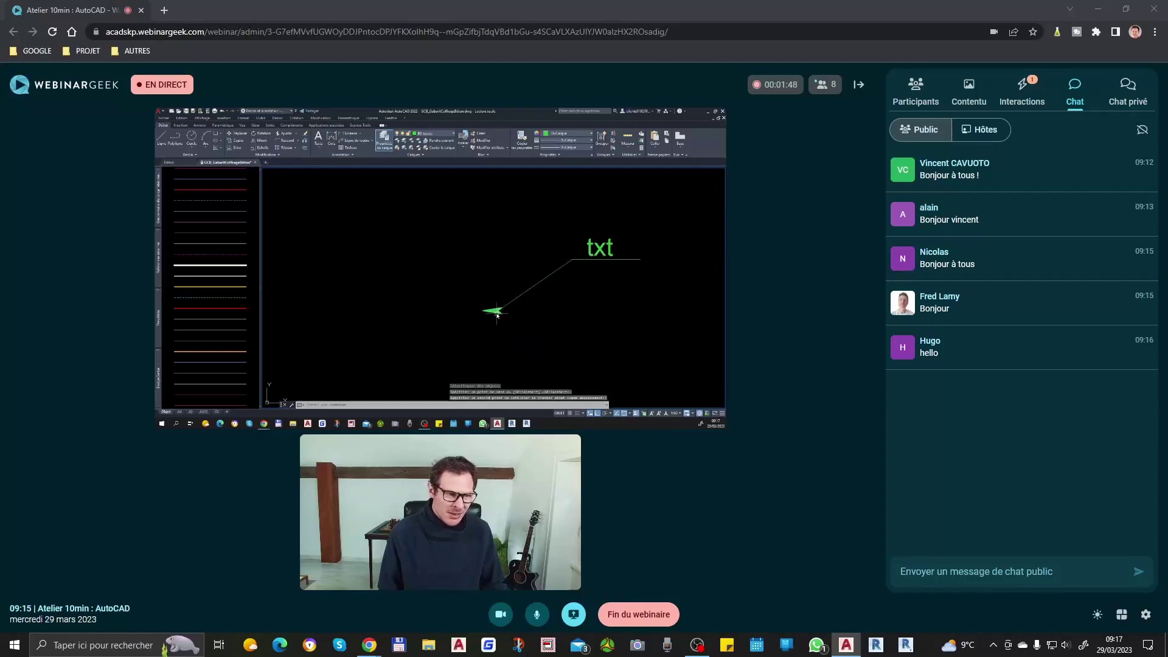
key(Escape)
scroll(501, 318, down, 3)
scroll(505, 326, up, 2)
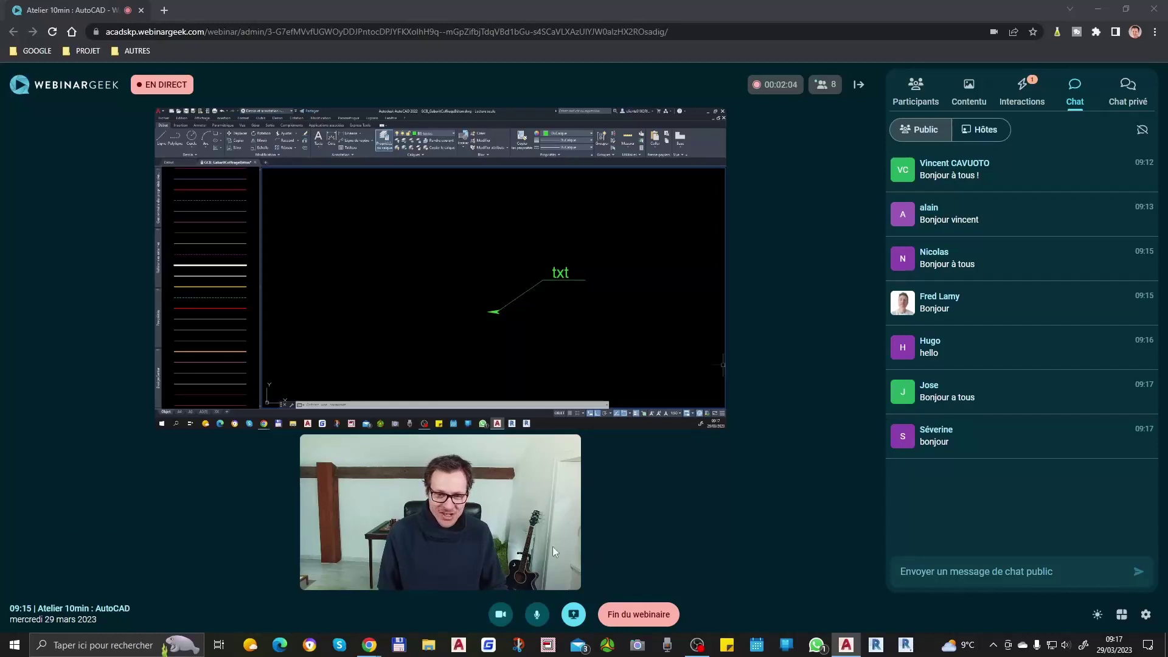
Turn off the presenter's webcam in the webinar
click(507, 615)
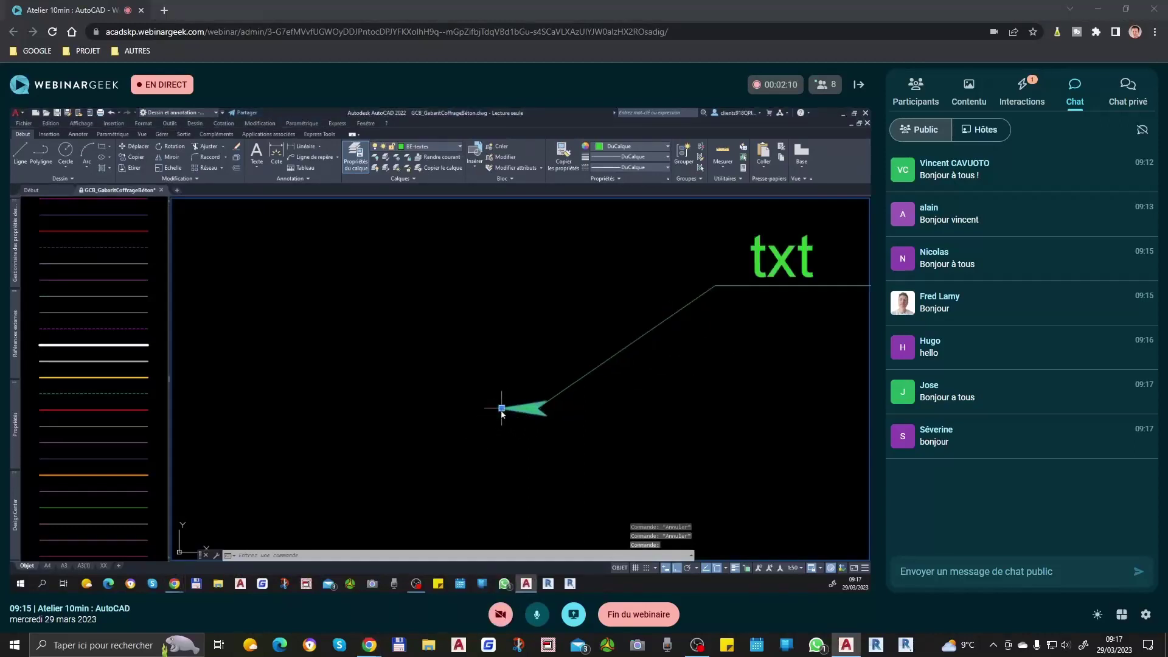
Move the arrowhead onto the lower end of the slanted line and rotate it about its tip to align with that line
click(502, 407)
click(538, 408)
text(ro)
key(space)
click(538, 408)
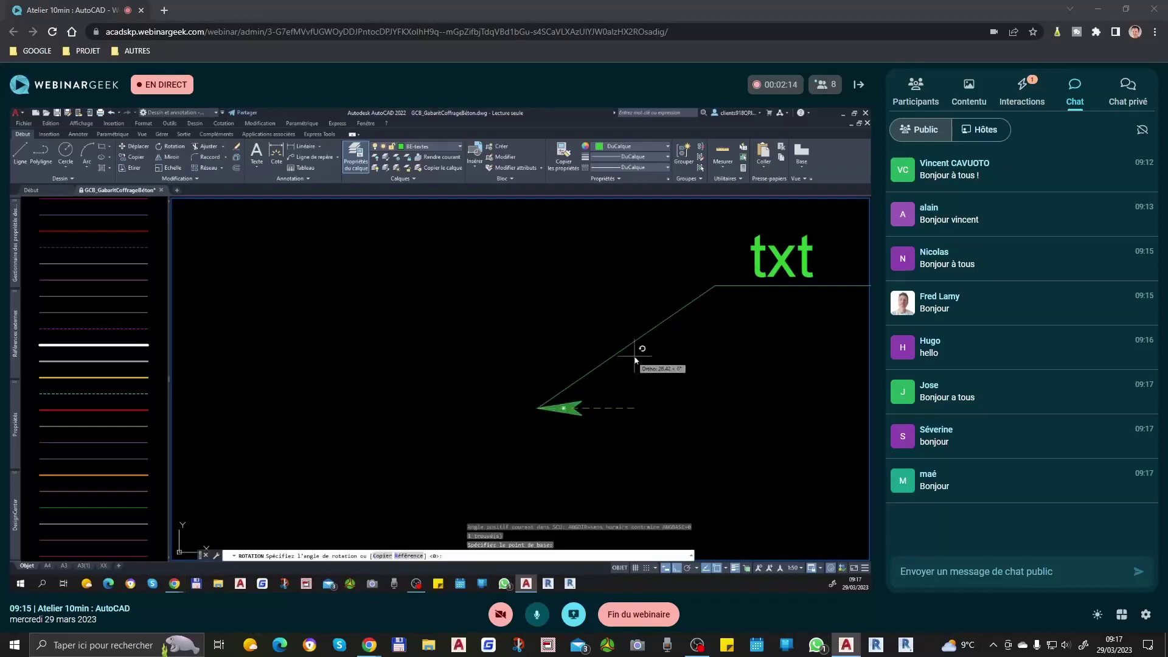
click(717, 285)
Stretch the arrowhead end of the exploded "txt" leader upward to flatten the slanted line
scroll(578, 339, down, 2)
middle_drag(578, 338, 562, 398)
text(et)
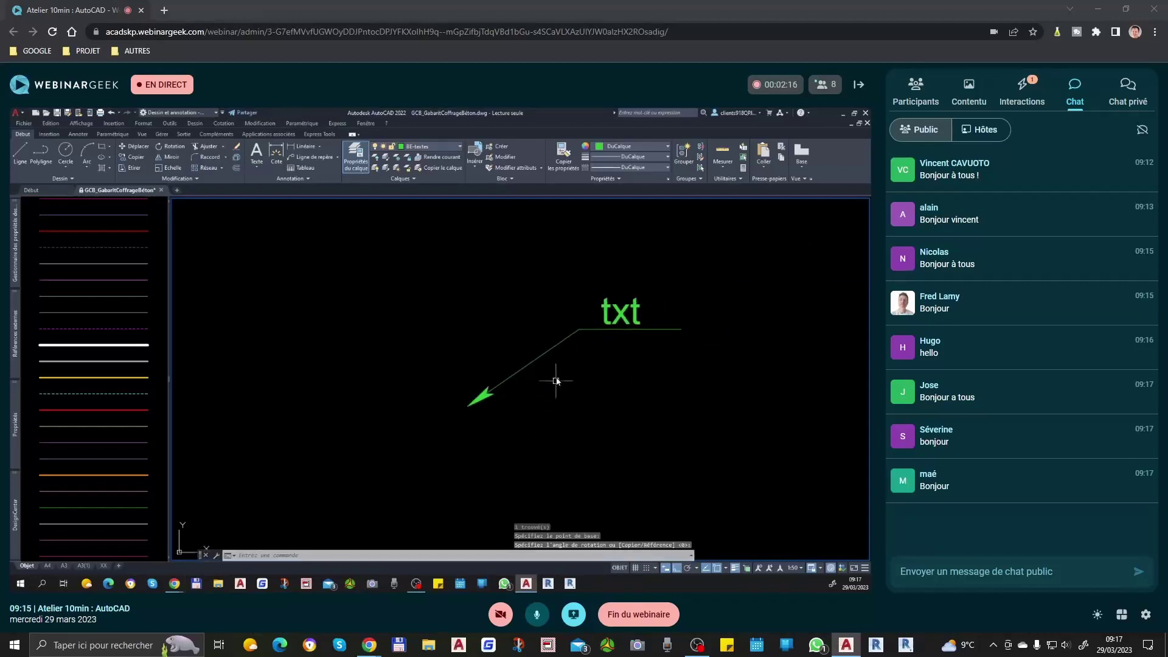
key(space)
click(555, 382)
click(443, 436)
key(space)
click(553, 471)
click(543, 424)
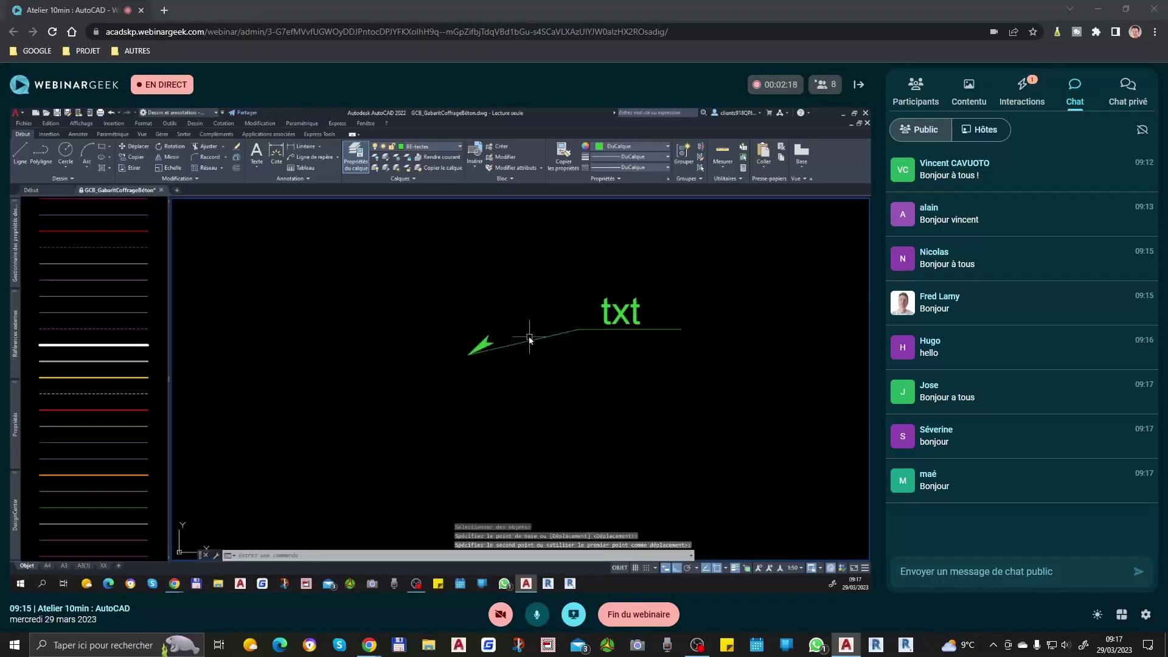
Inspect the exploded leader's line and arrowhead individually to check how they are built
click(524, 342)
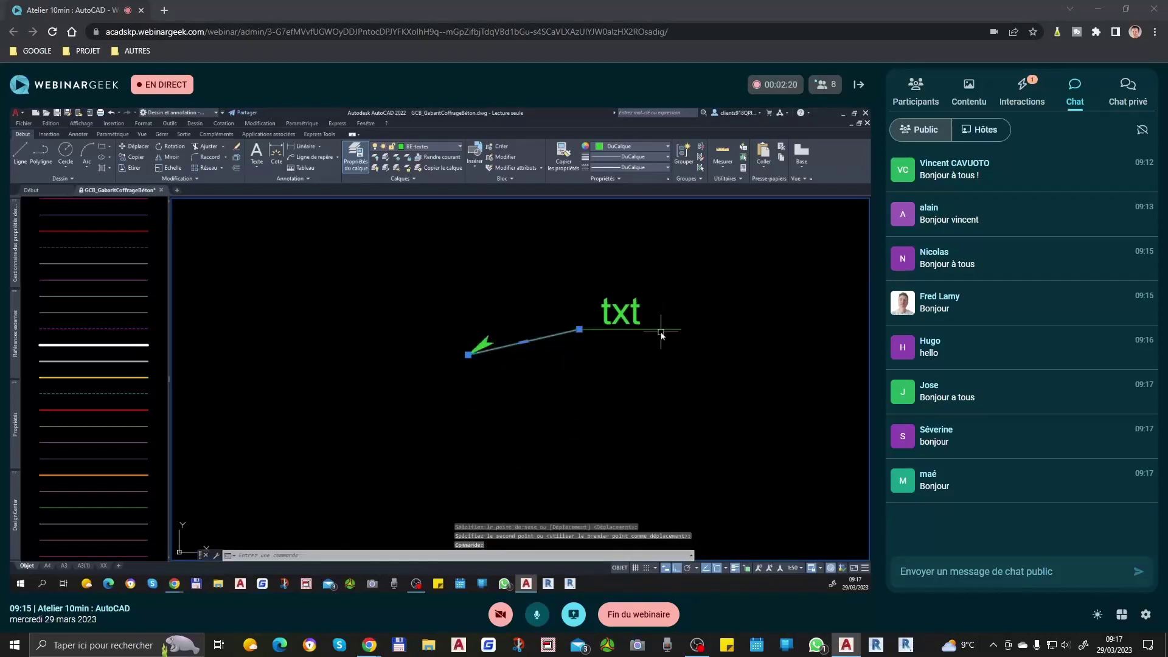
key(ctrl+z)
key(ctrl+z)
click(480, 340)
key(Escape)
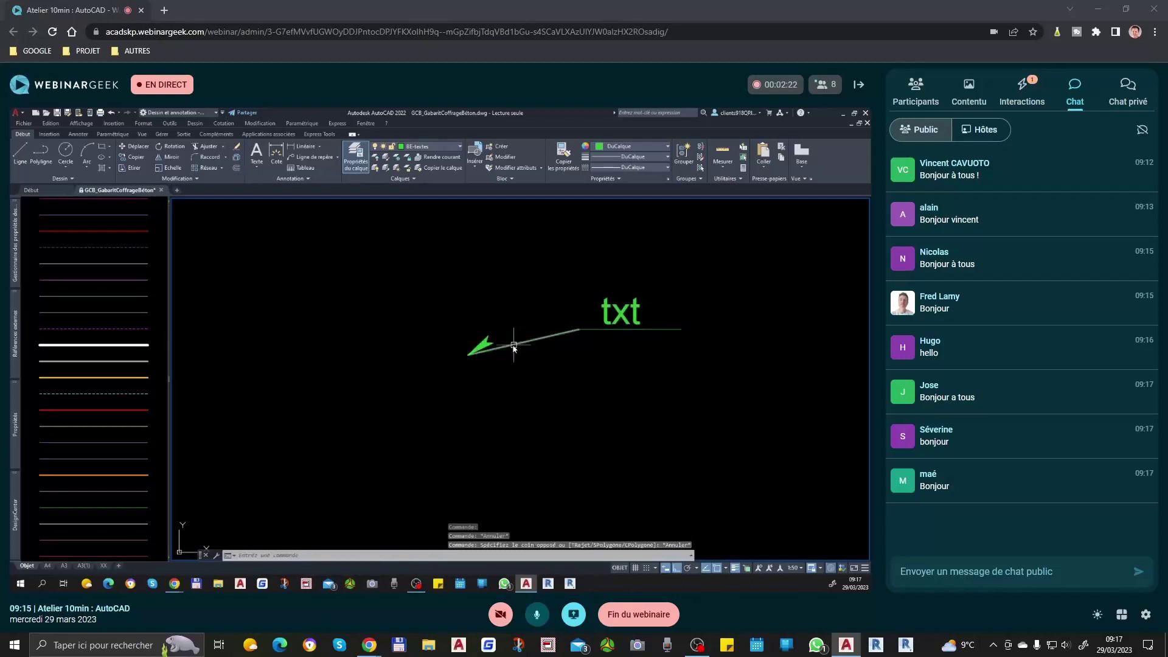
click(489, 345)
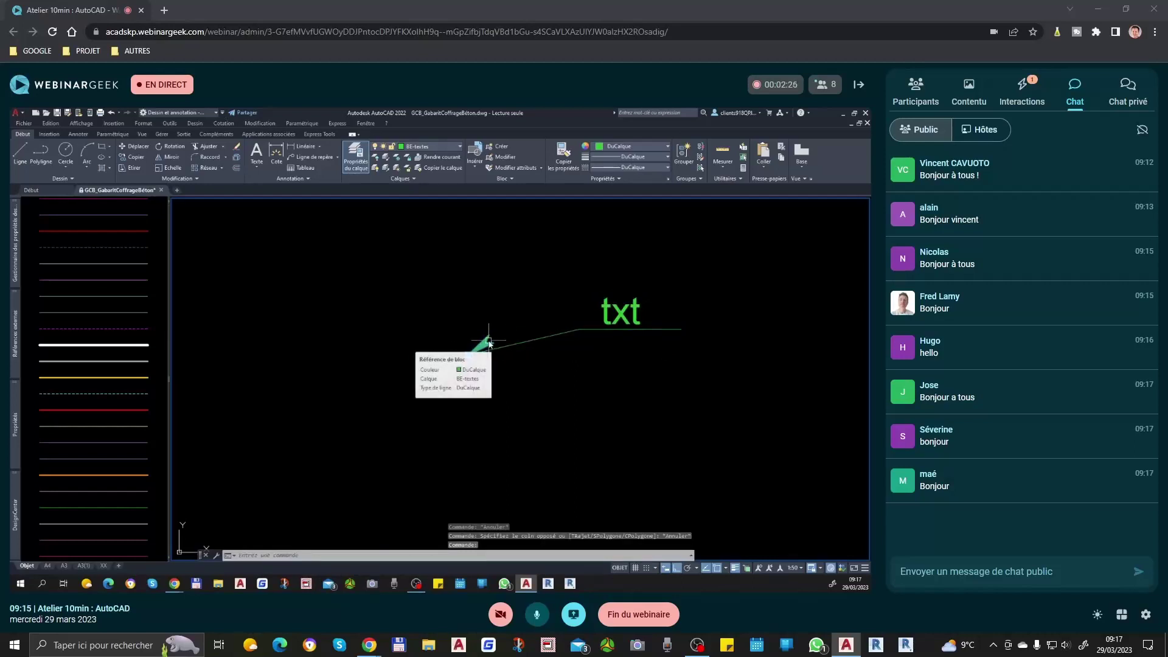
key(Escape)
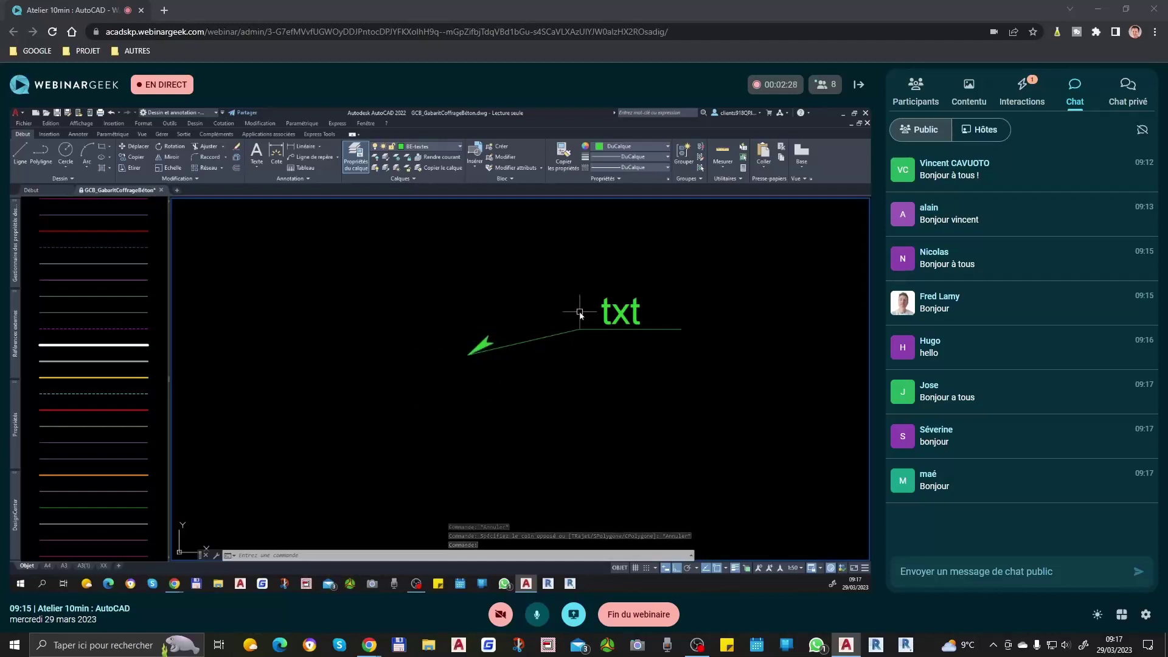
Delete all parts of the exploded "txt" leader
click(730, 285)
click(524, 392)
key(Delete)
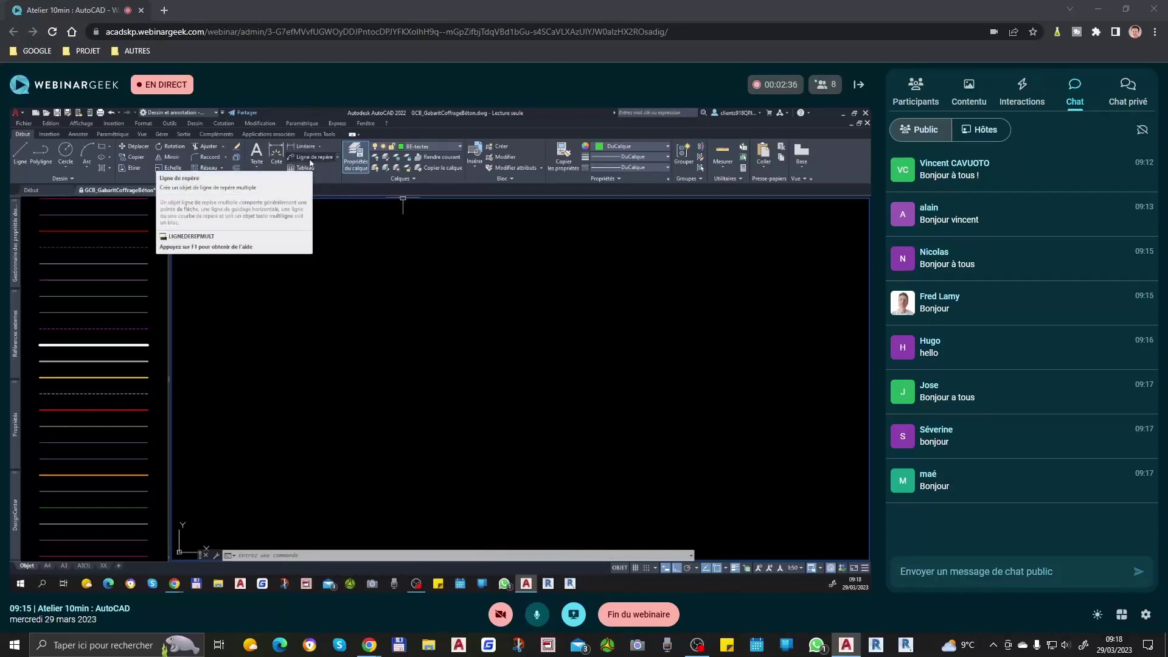
Place a multileader with a downward arrowhead, its landing straight above, and the text "texte"
click(323, 158)
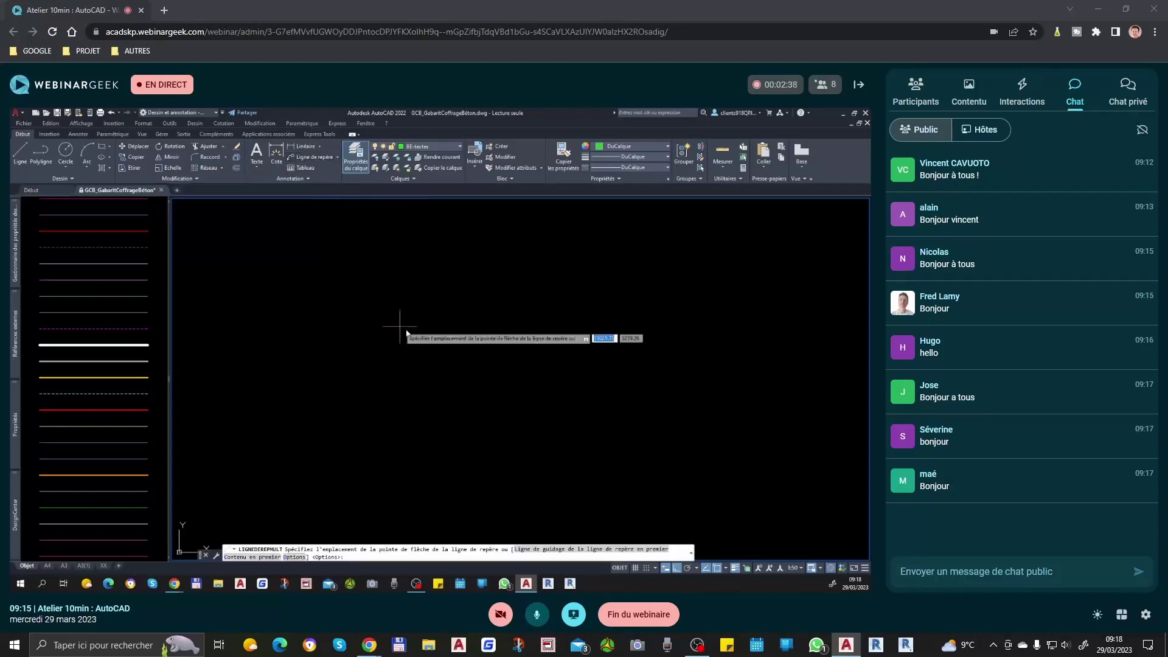
click(410, 417)
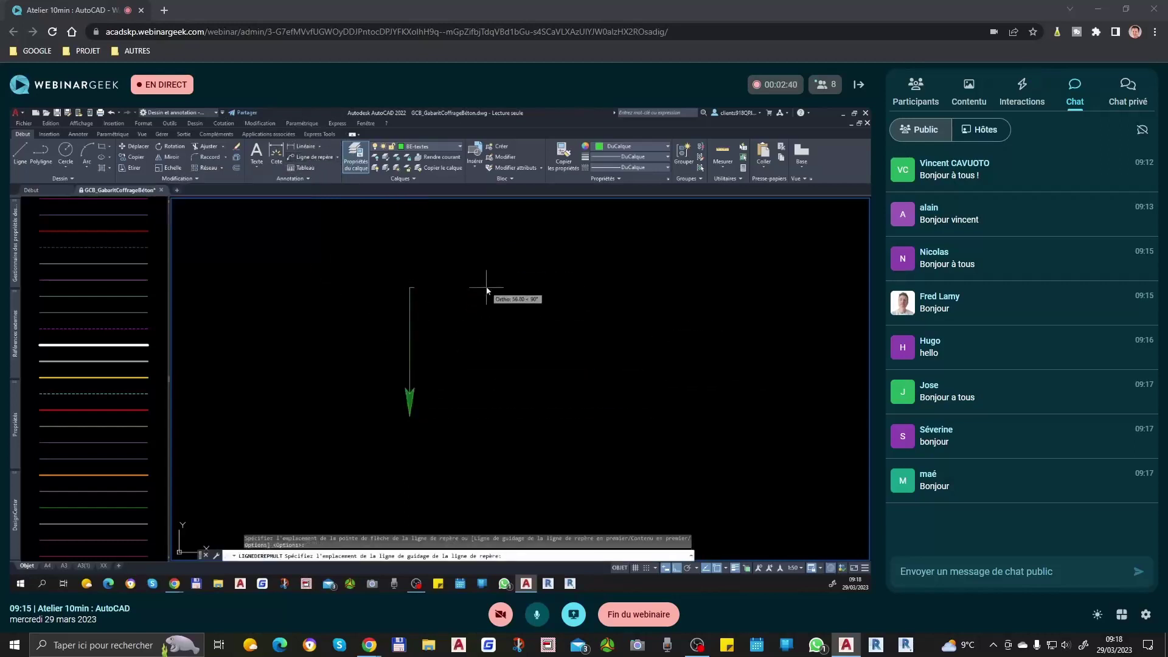
click(487, 281)
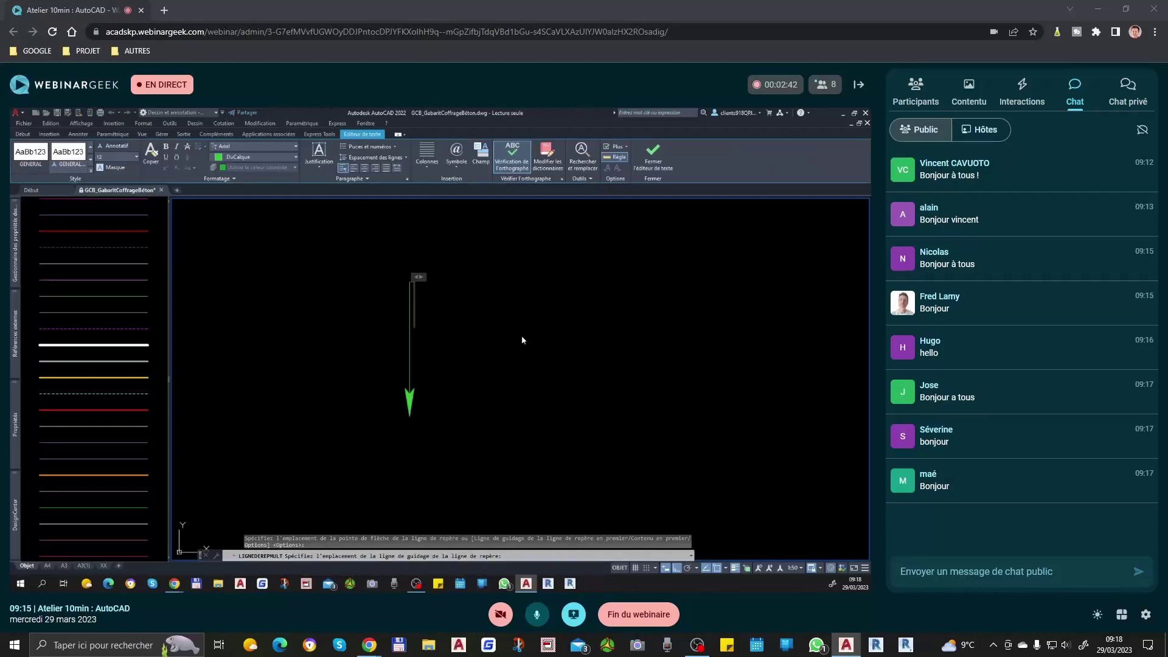
text(texte)
click(531, 244)
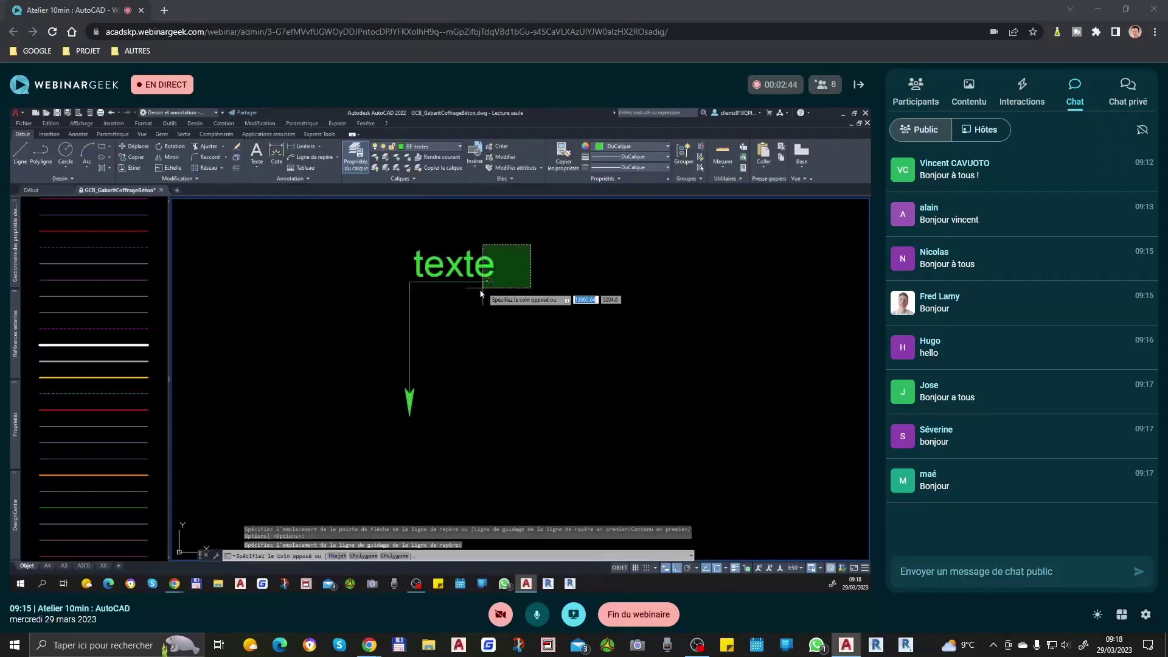
key(Escape)
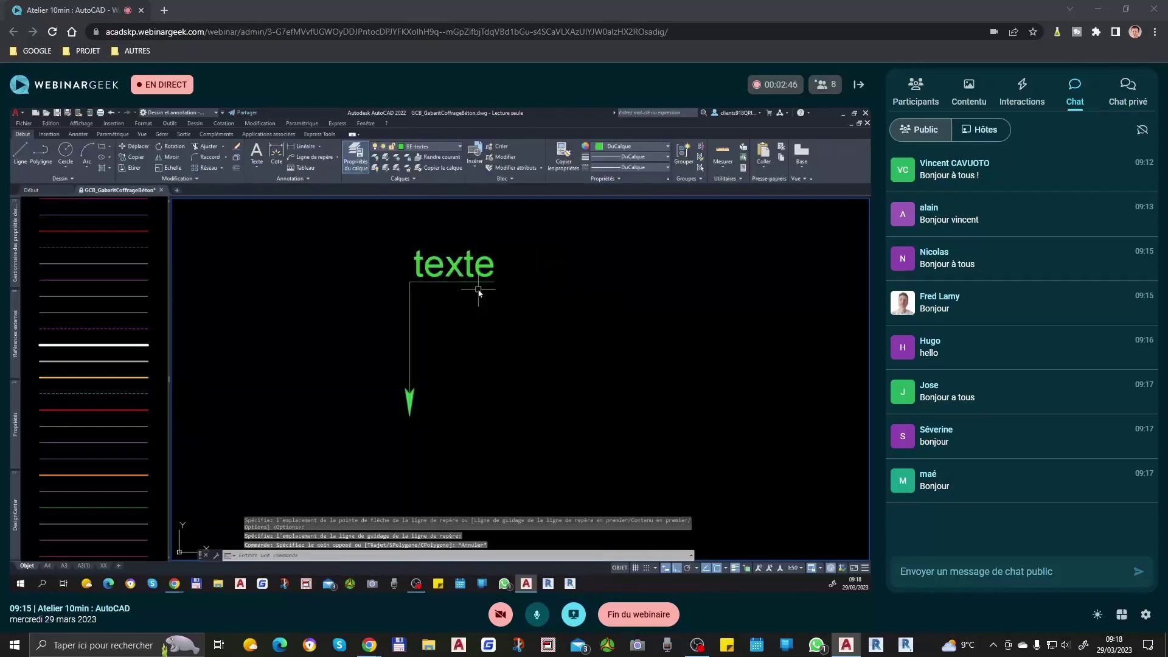
Shift the multileader's landing and text to the right so the leader slants, and lengthen the horizontal landing
click(453, 267)
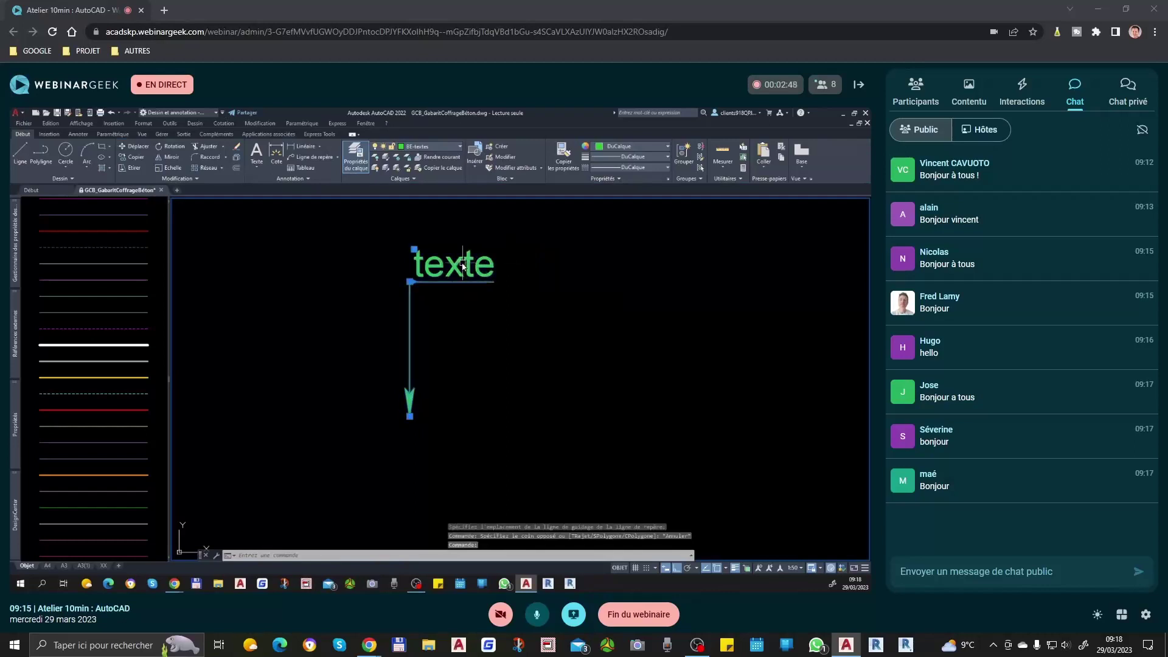
click(434, 284)
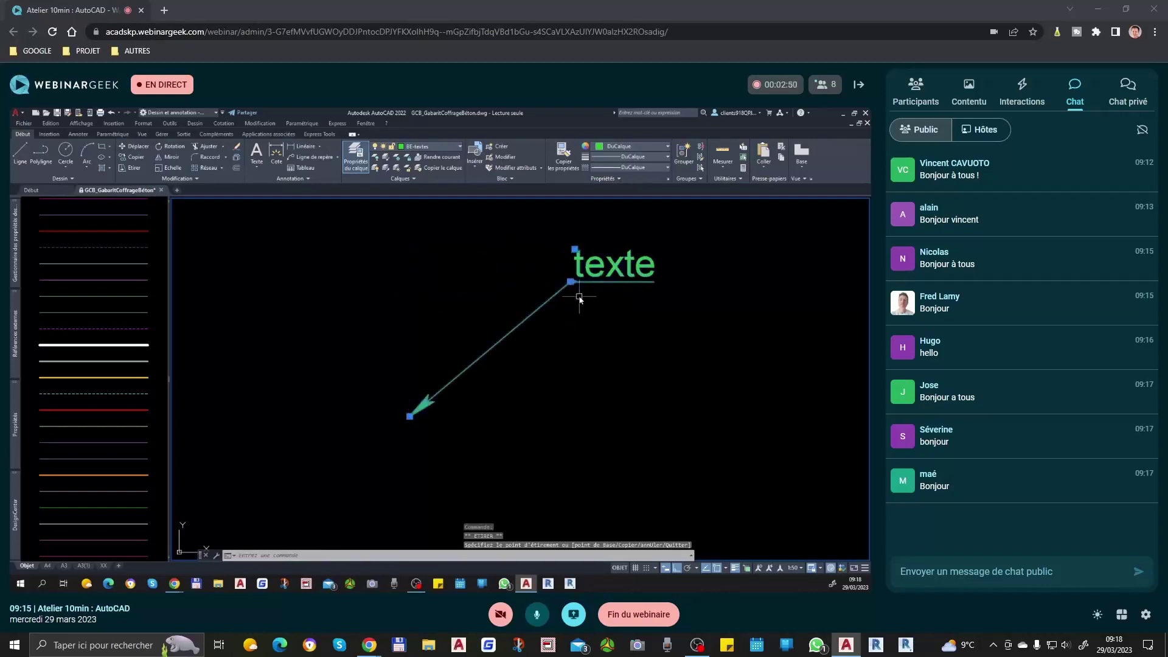
scroll(566, 289, up, 5)
scroll(544, 301, down, 5)
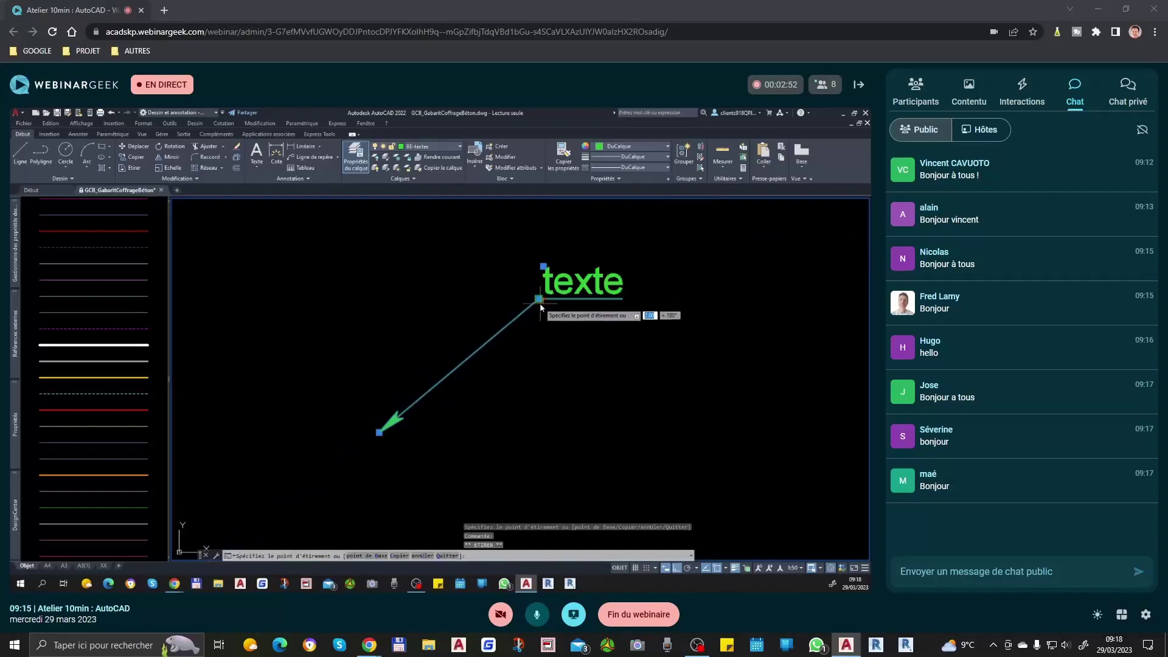
click(600, 300)
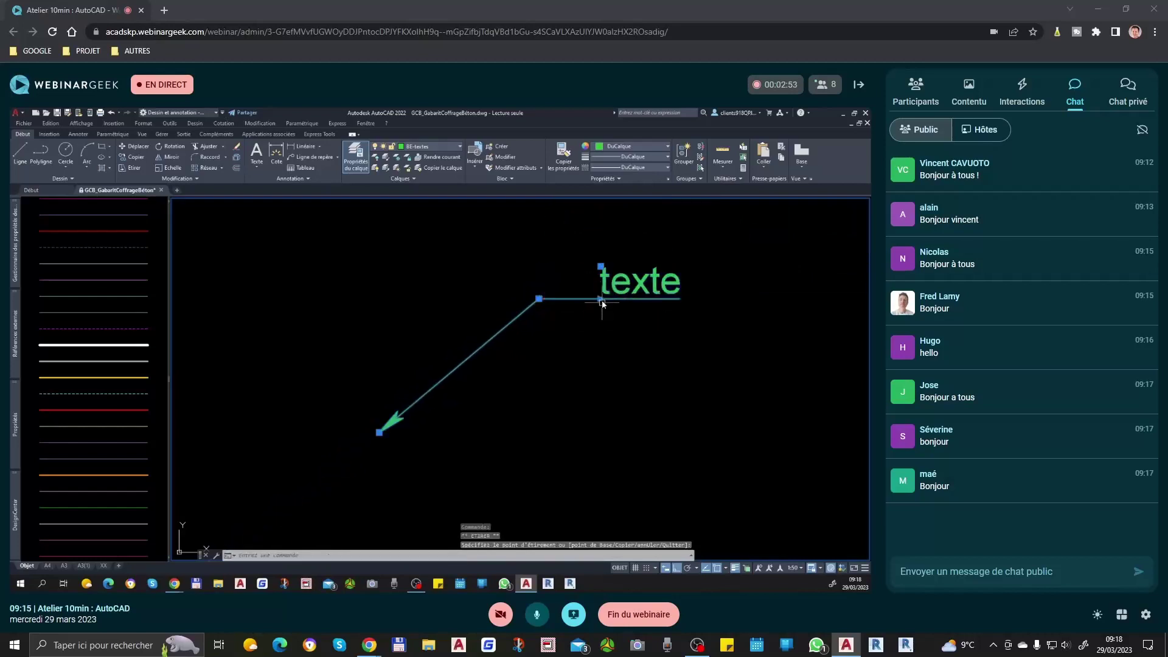
Adjust the height of the multileader's text and landing with grips, finishing lower, and raise the arrowhead tip
click(601, 267)
click(601, 233)
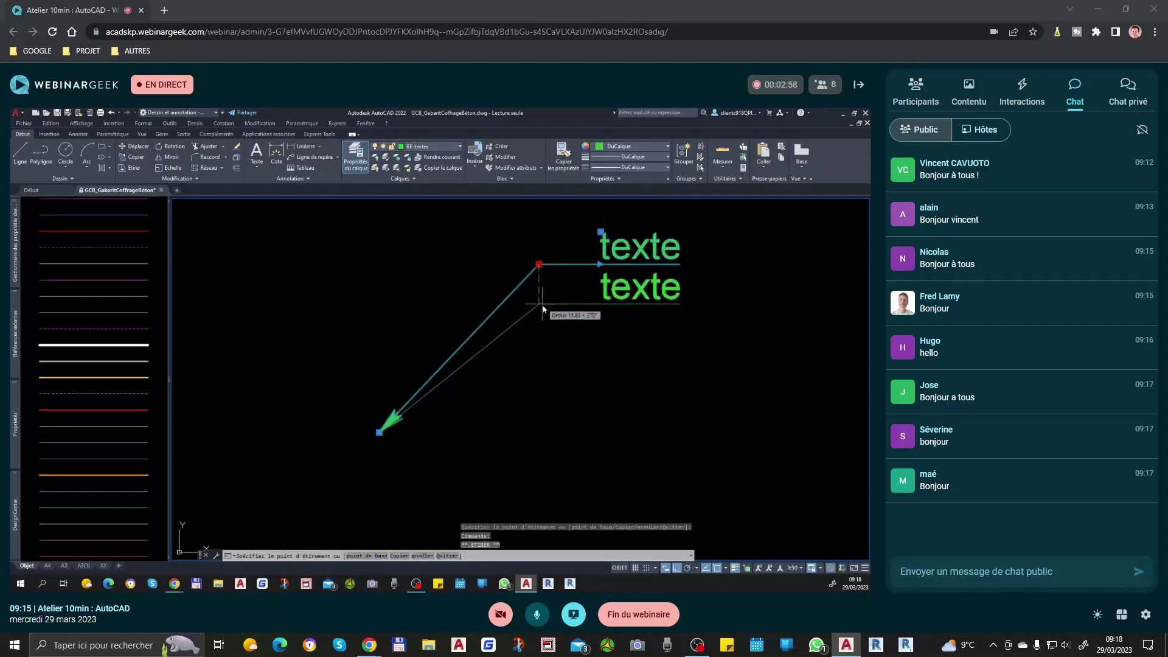
click(539, 340)
click(380, 433)
click(379, 433)
click(379, 382)
key(Escape)
Delete the upper horizontal "texte" multileader, keeping the bent one below
scroll(534, 374, down, 8)
scroll(558, 348, up, 4)
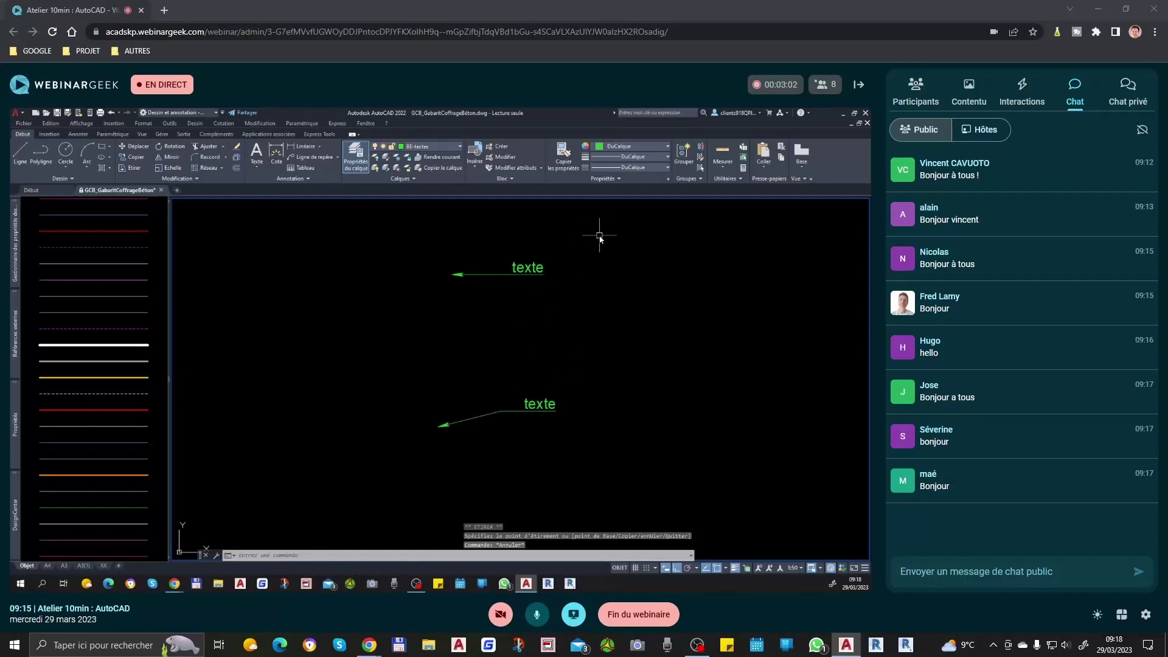
click(601, 236)
click(459, 319)
key(Delete)
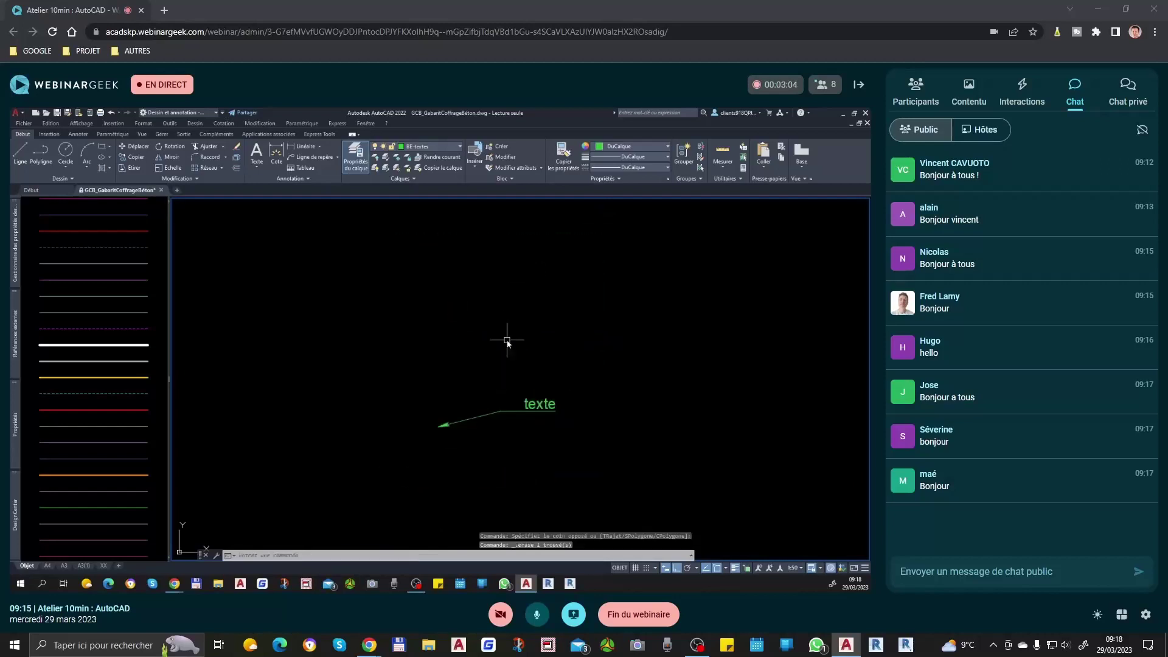
Draw a closed multiline wall outline around the "texte" multileader, with a stepped-out portion on its upper left side
key(Return)
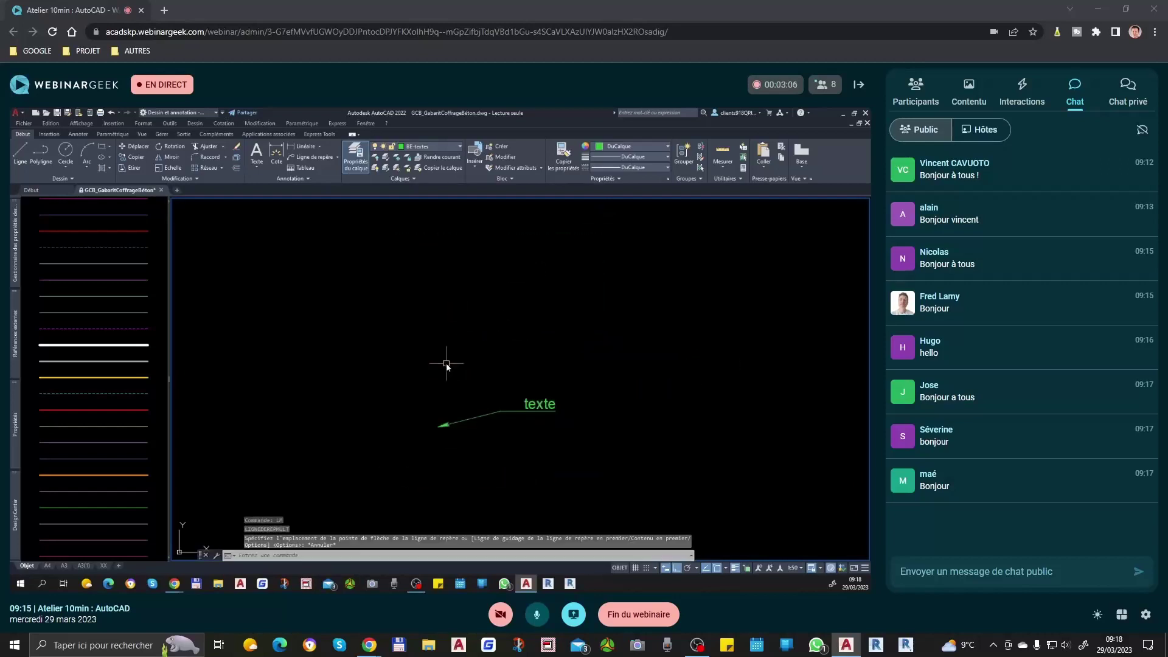
text(ml)
key(Return)
click(335, 263)
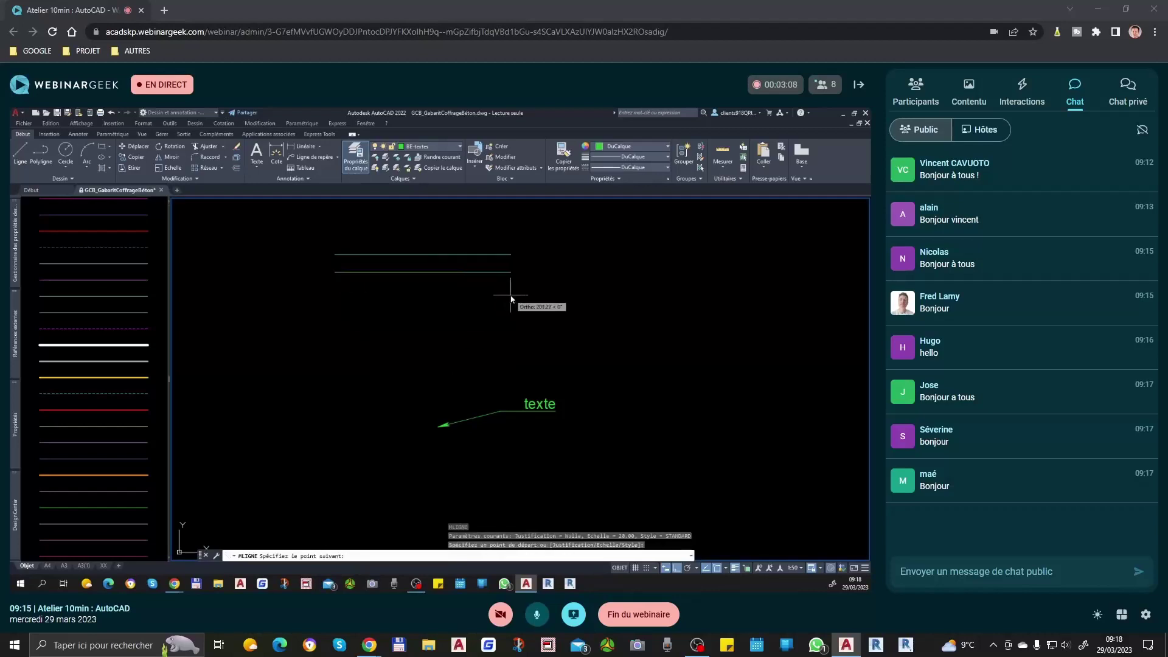
scroll(621, 297, down, 2)
click(624, 272)
click(624, 435)
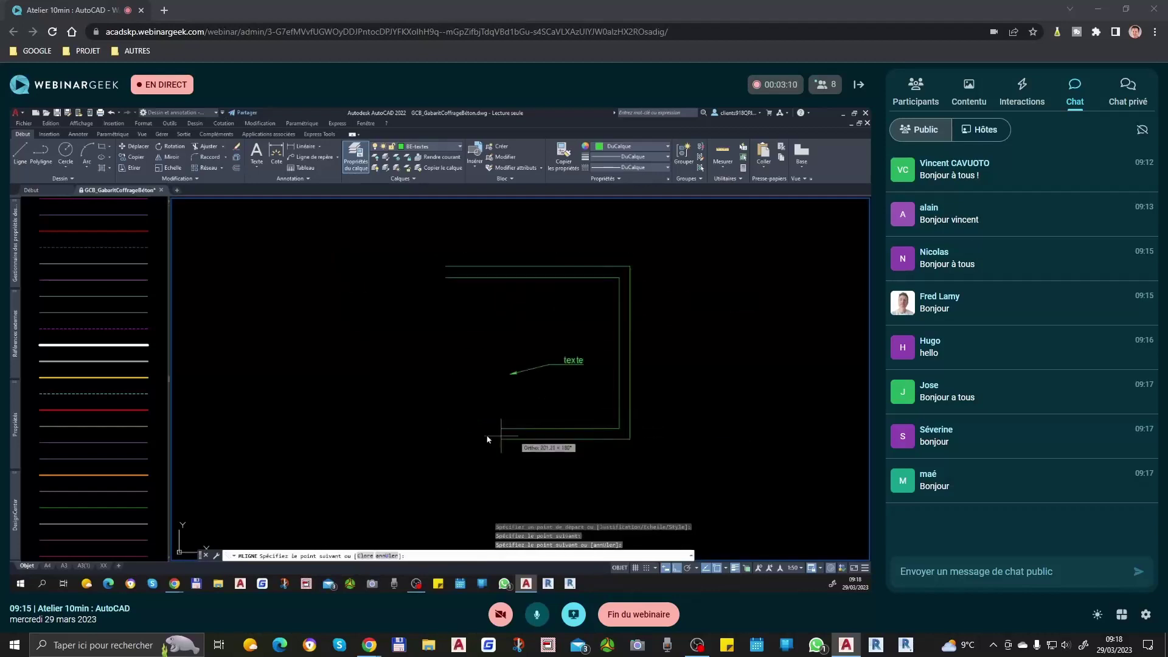
click(340, 434)
click(342, 344)
click(301, 342)
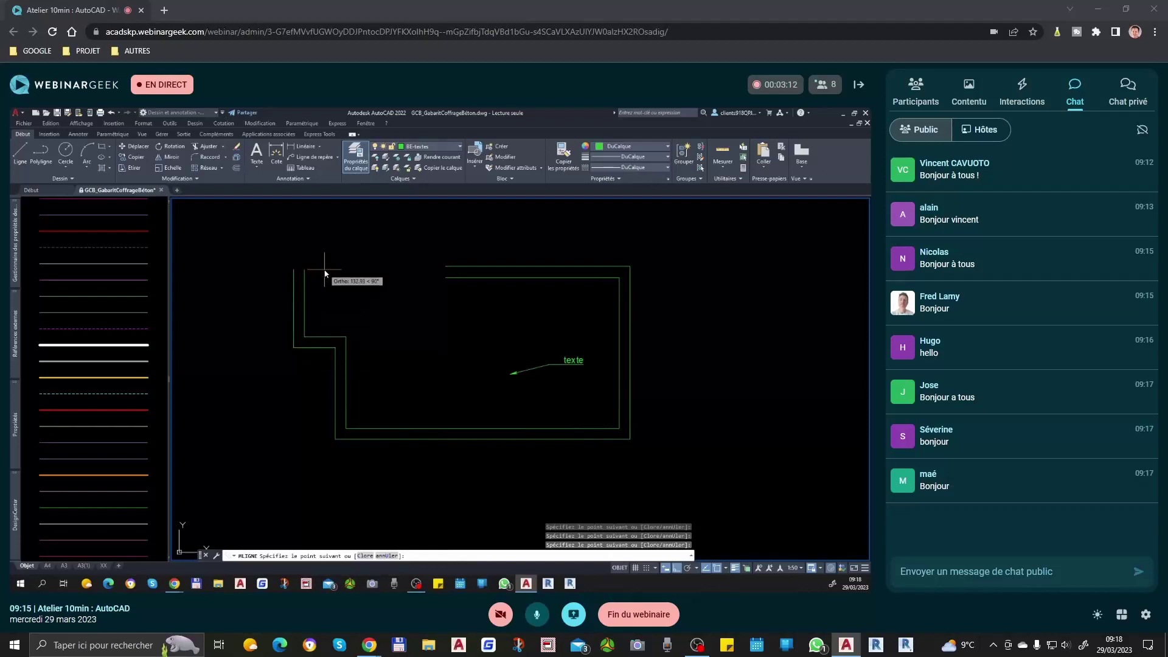
click(325, 272)
text(c)
key(Return)
Stretch the vertex on the outline's top wall upward to form a peak with two sloping sides
text(et)
key(Return)
click(483, 247)
click(399, 326)
key(Return)
click(536, 358)
click(531, 331)
Delete the "texte" multileader inside the wall outline
scroll(560, 325, down, 2)
middle_drag(503, 348, 581, 326)
scroll(568, 276, up, 2)
click(698, 358)
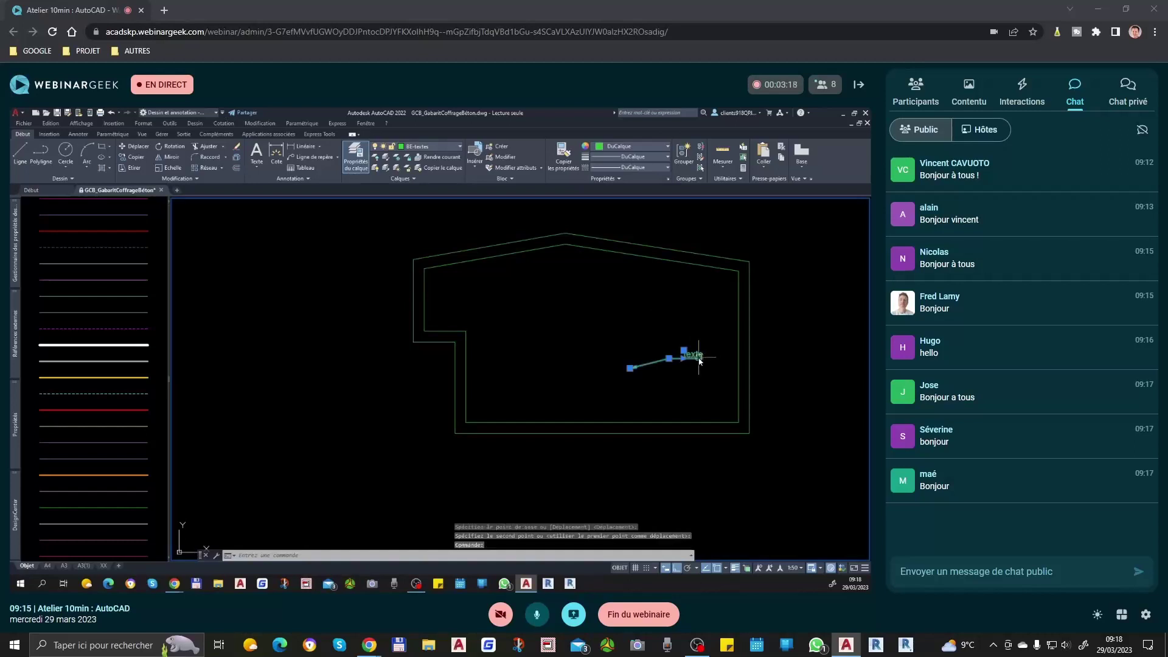
key(Delete)
middle_drag(699, 350, 660, 370)
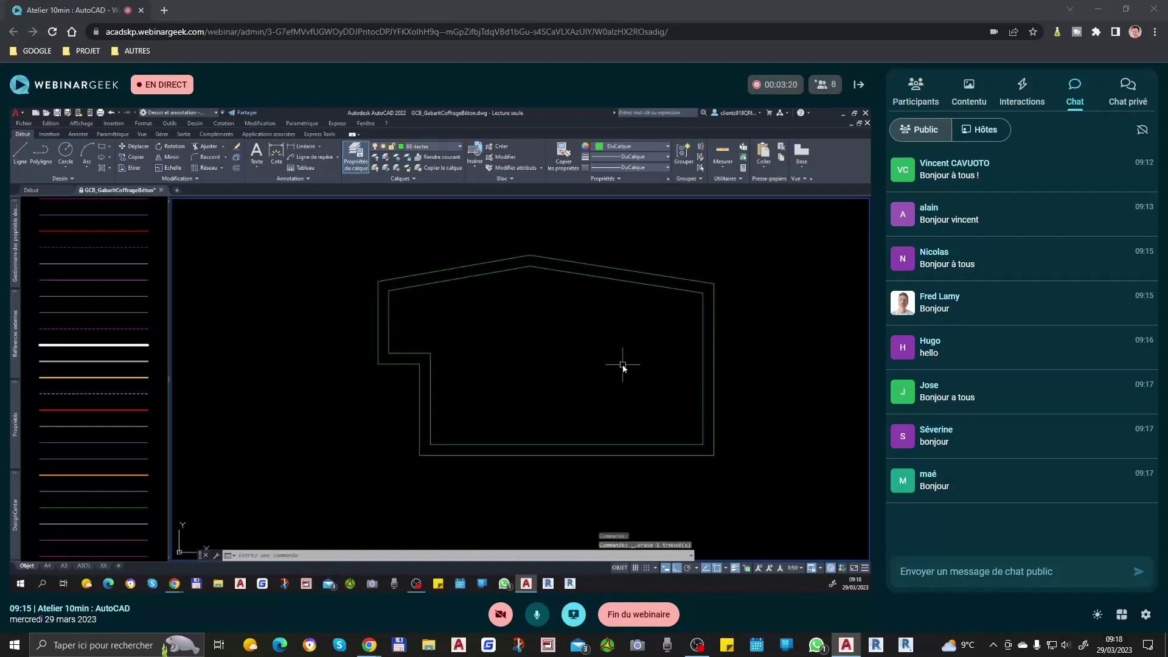
Match the wall outline's properties to the thick white sample line in the layer legend
click(661, 258)
click(611, 316)
key(Escape)
key(Escape)
click(110, 351)
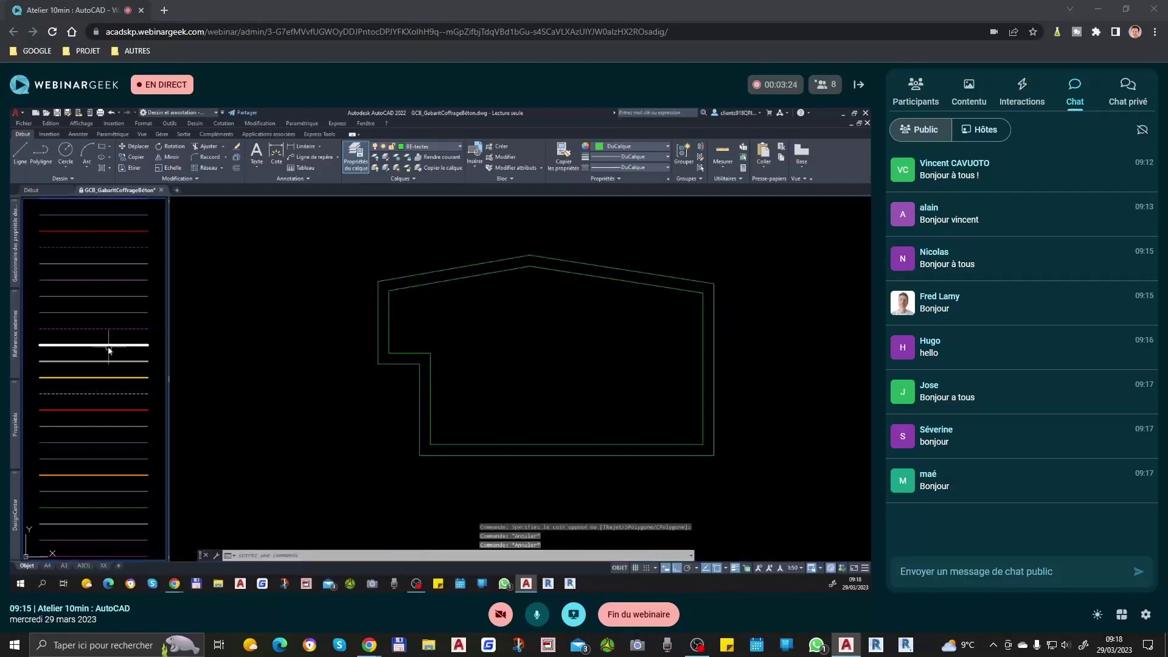
click(110, 345)
click(615, 318)
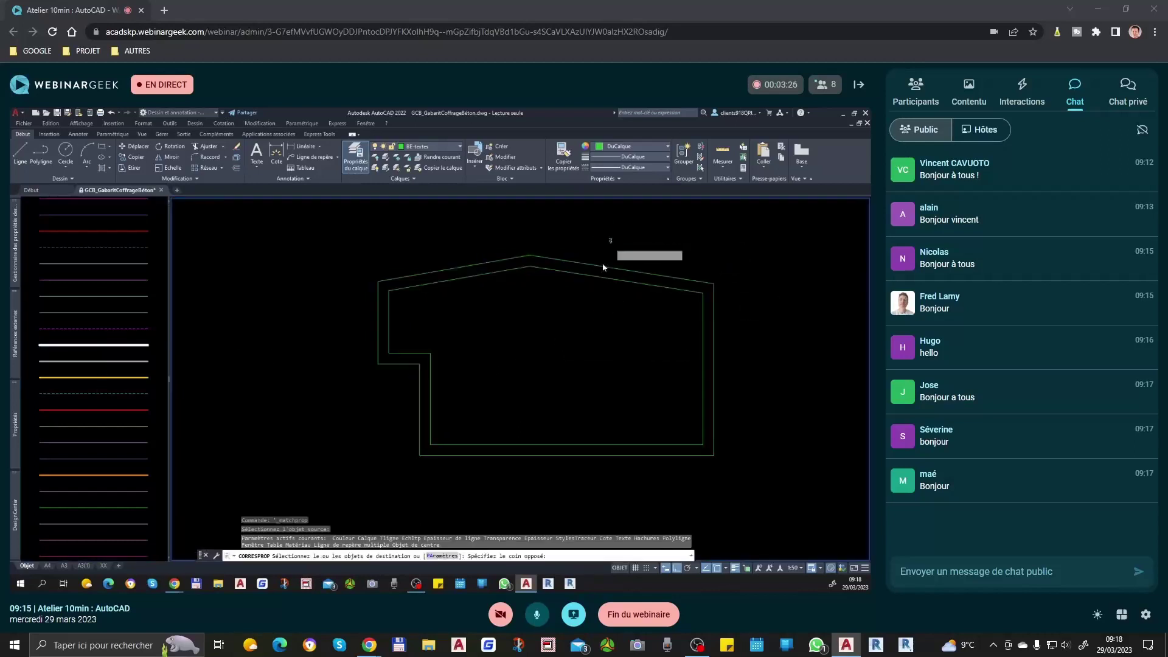
click(610, 235)
key(Return)
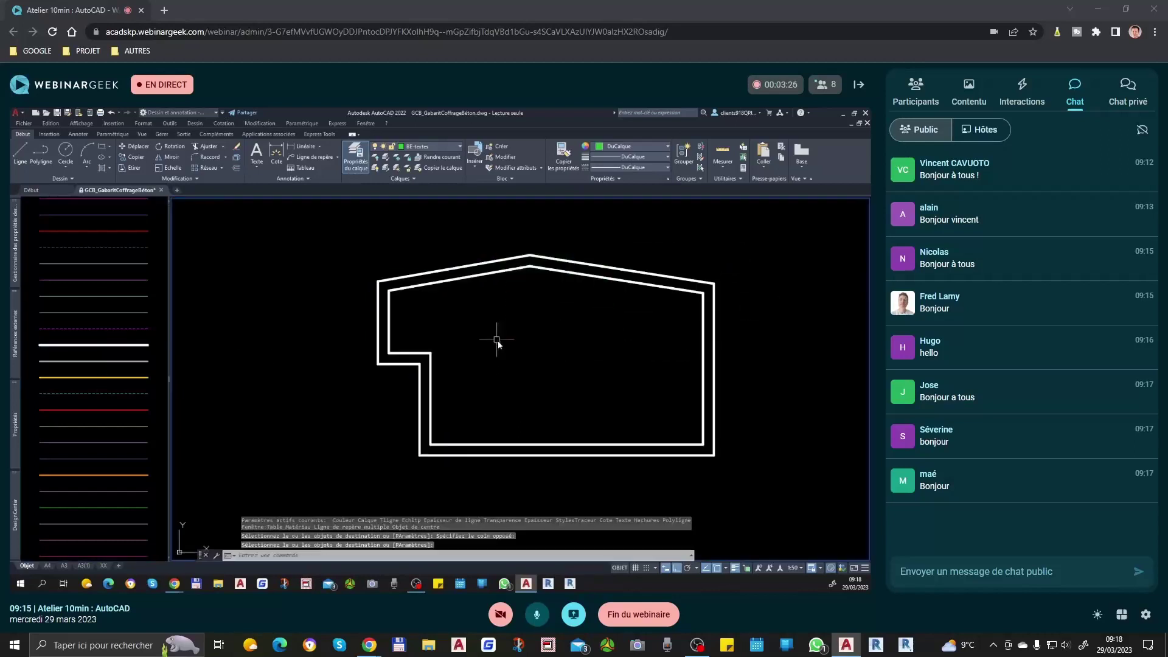
Launch the "ACCÈS ILLIMITÉS ATELIERS" call-to-action in the webinar's interactions
click(1016, 92)
click(995, 164)
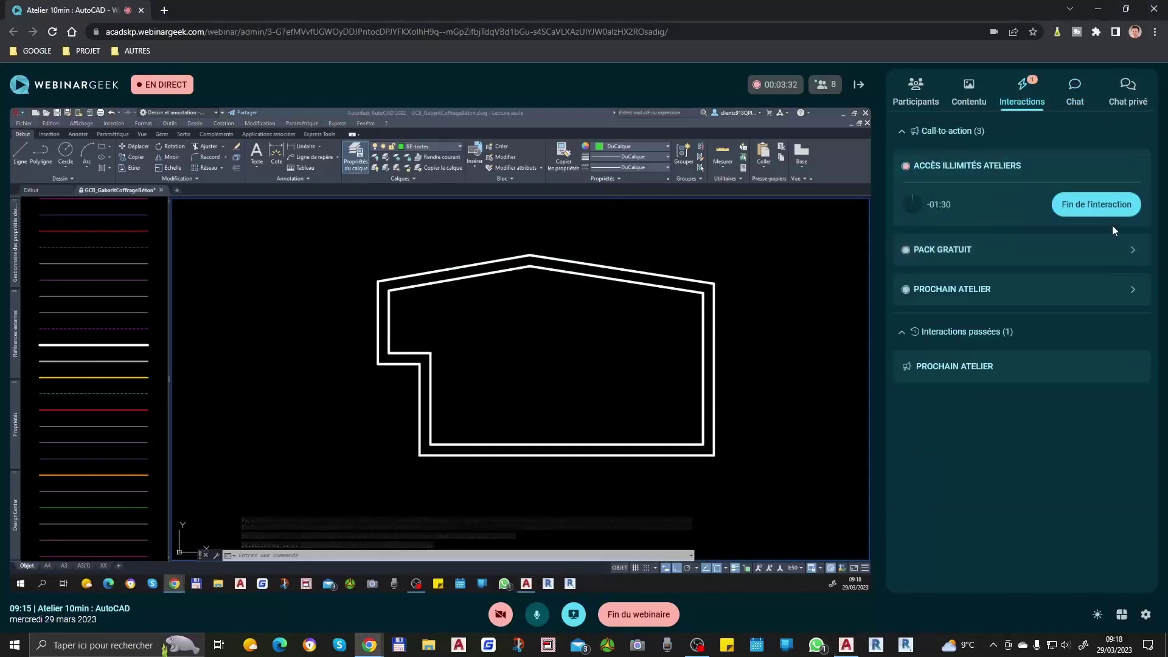
Explode the multiline wall outline into separate lines
click(558, 309)
click(594, 272)
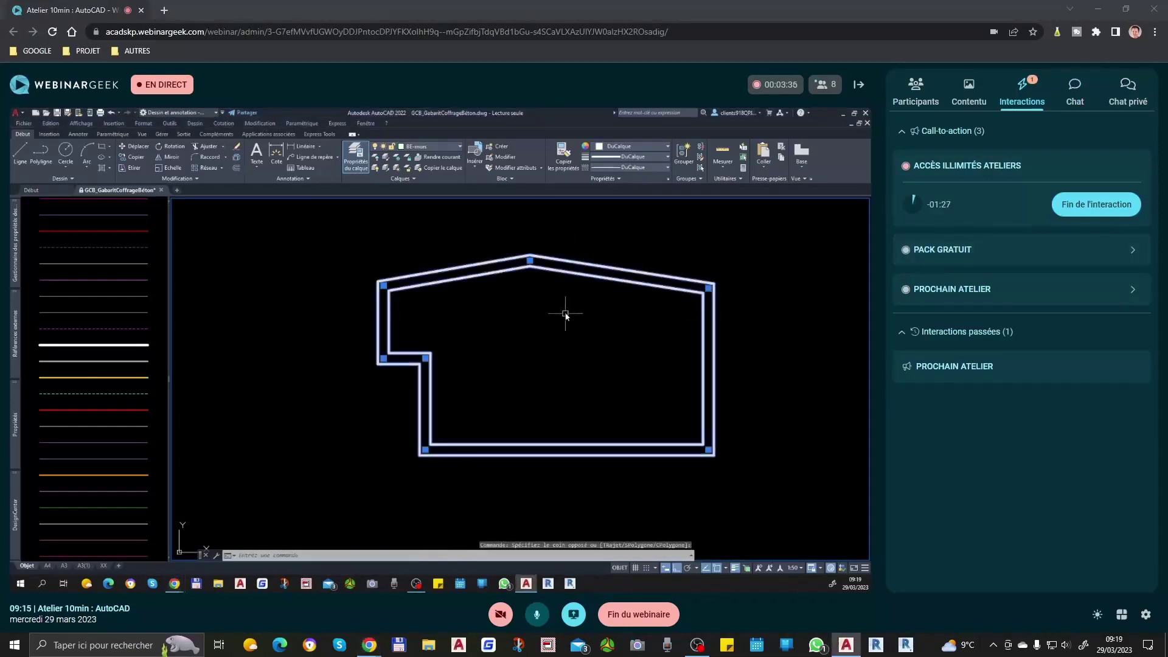
key(Escape)
click(671, 274)
text(DE)
key(Return)
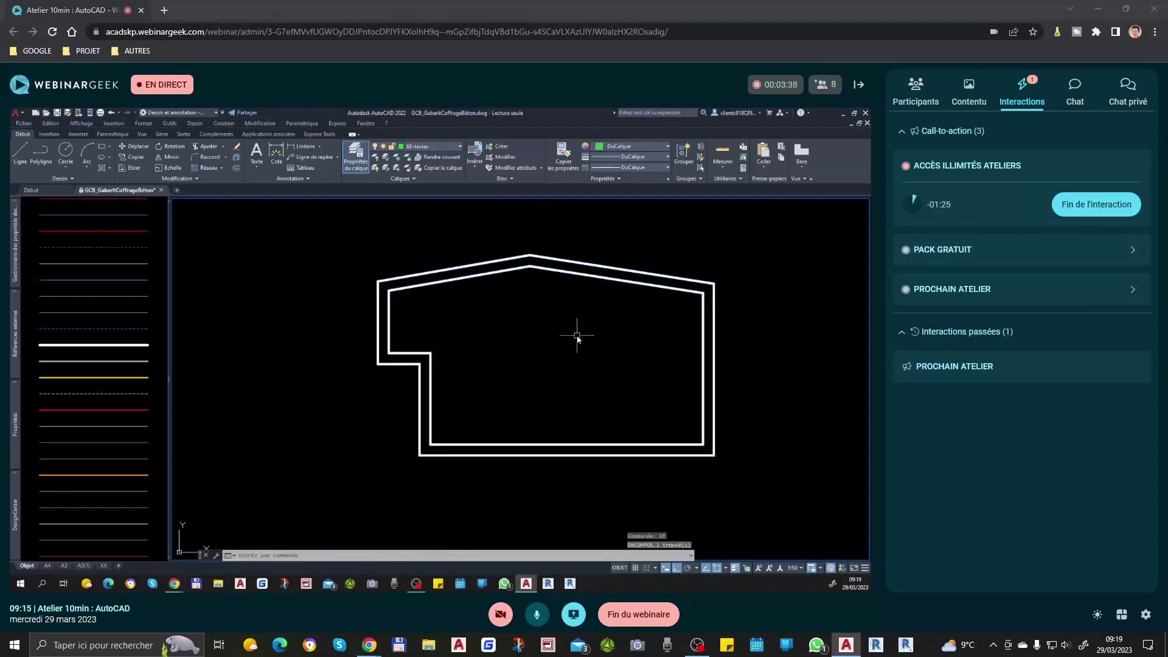
Create a vertical quick dimension chain (COTRAP) of the right-hand walls, placed just outside the building
text(cotrap)
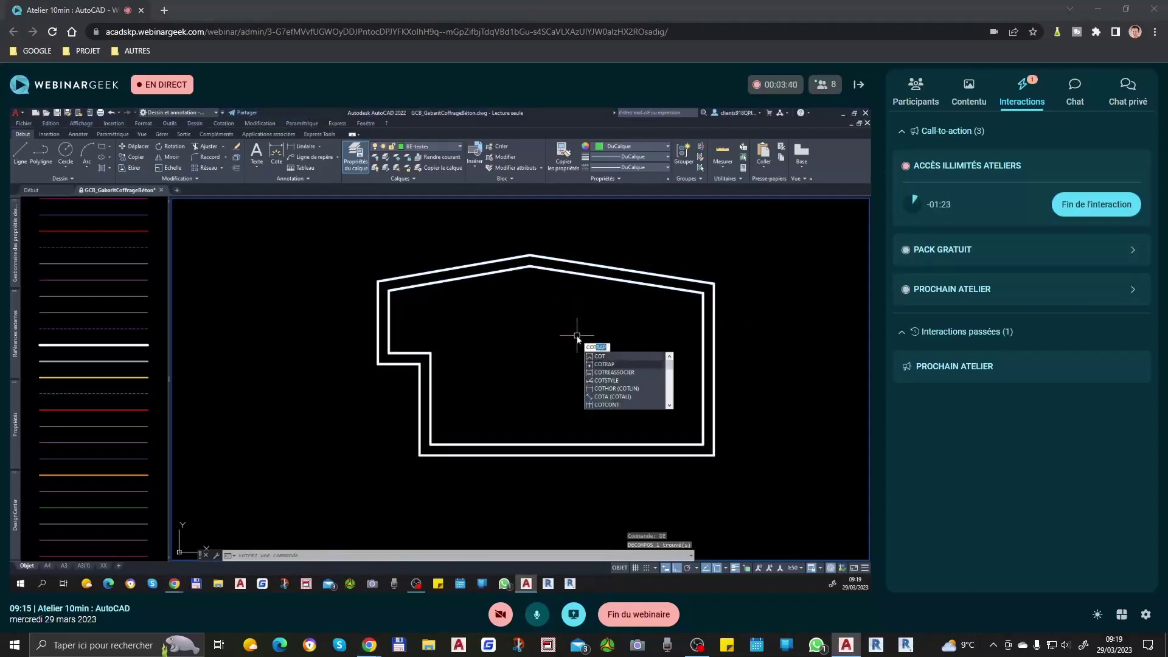
key(Return)
click(712, 217)
click(662, 500)
click(757, 392)
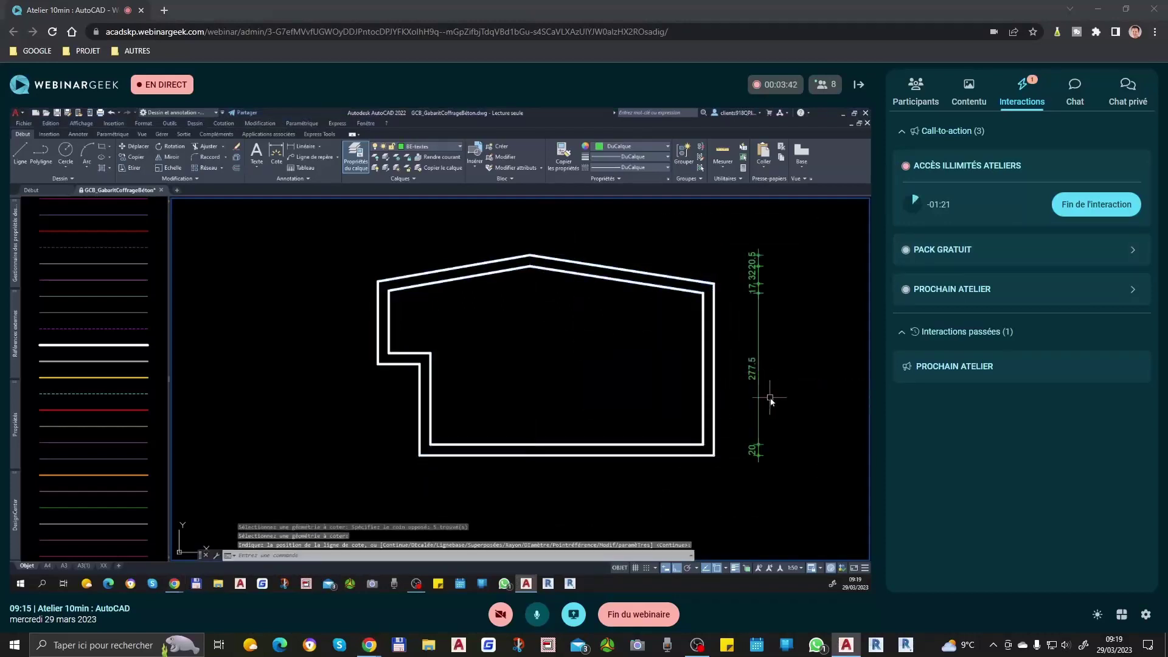
Match the vertical dimension chain's properties to the yellow sample line in the layer legend
middle_drag(787, 427, 748, 434)
mouse_move(128, 448)
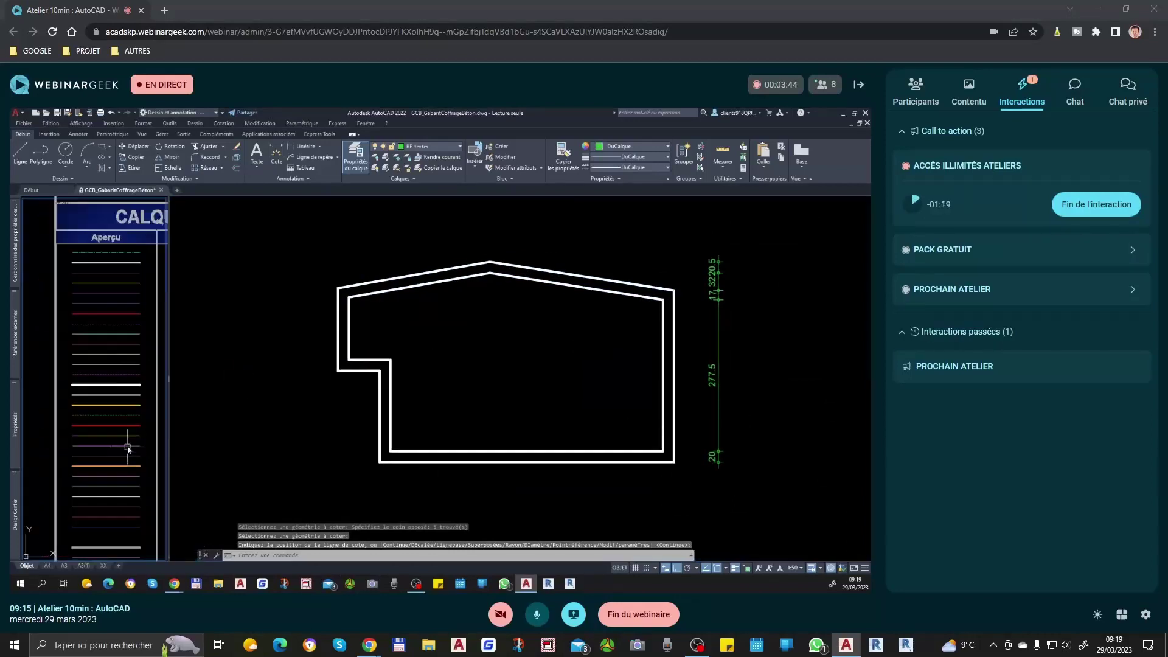
key(ctrl+shift+m)
click(122, 283)
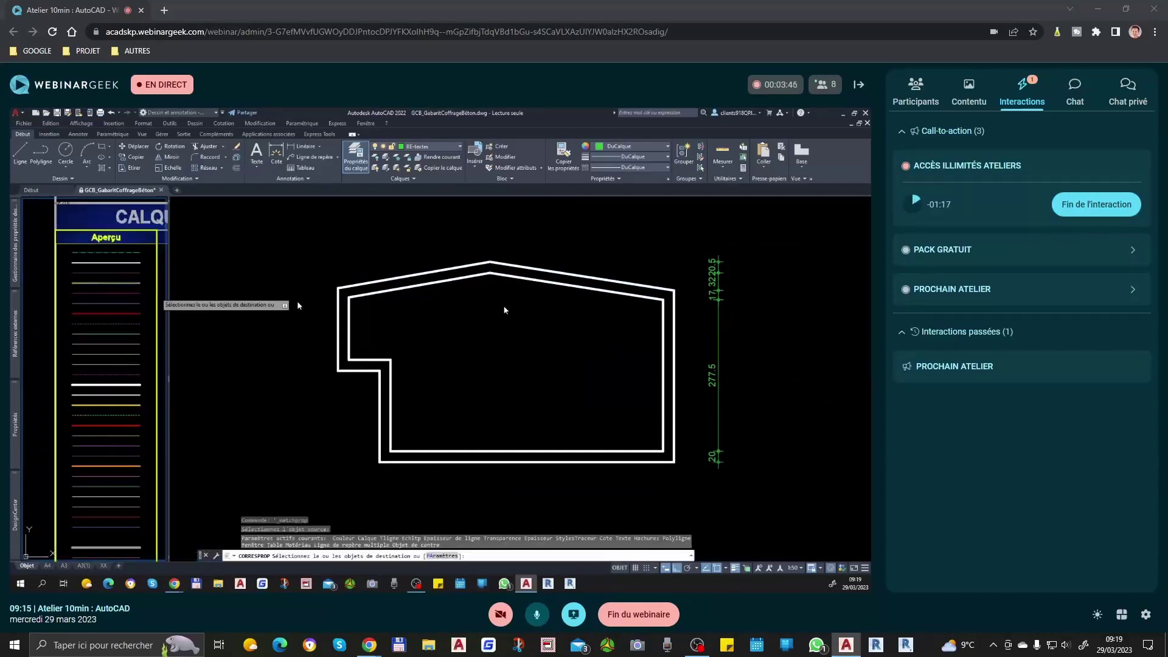
click(757, 245)
click(700, 511)
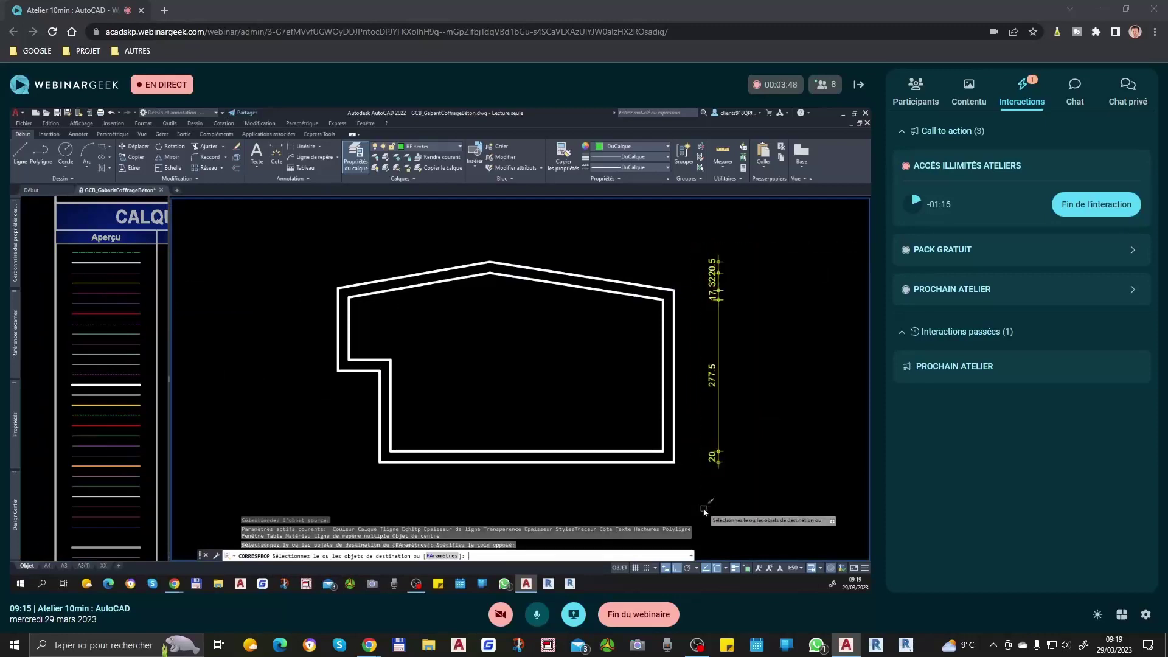
key(Return)
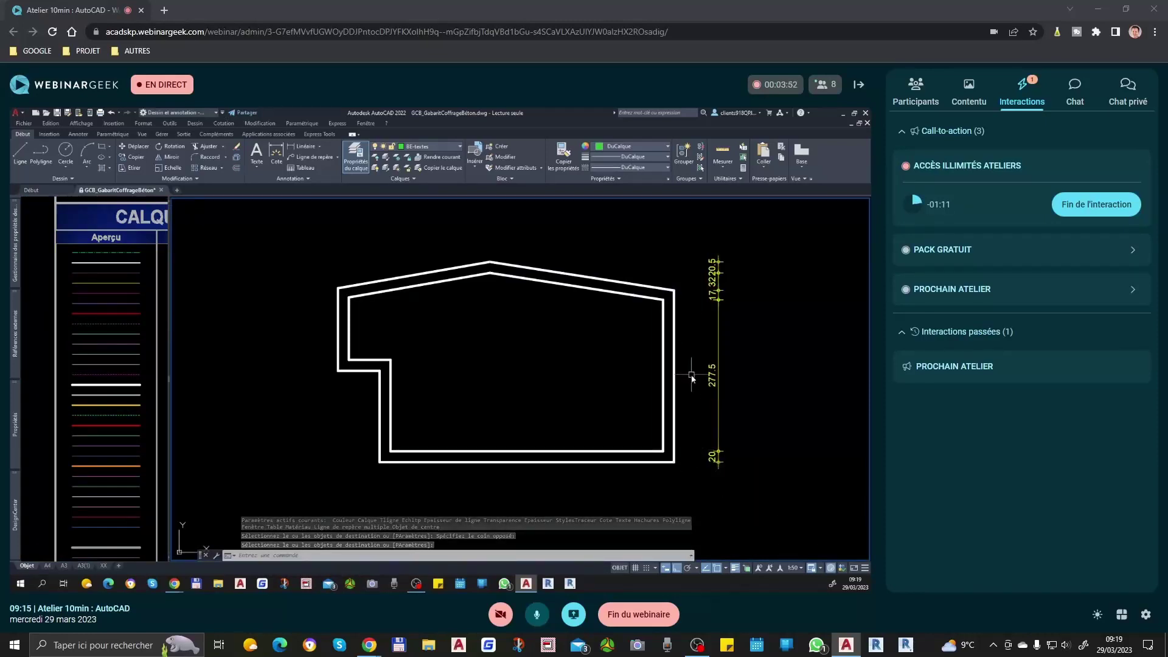
Delete the vertical dimension chain beside the right-hand wall
click(743, 243)
click(698, 470)
key(Delete)
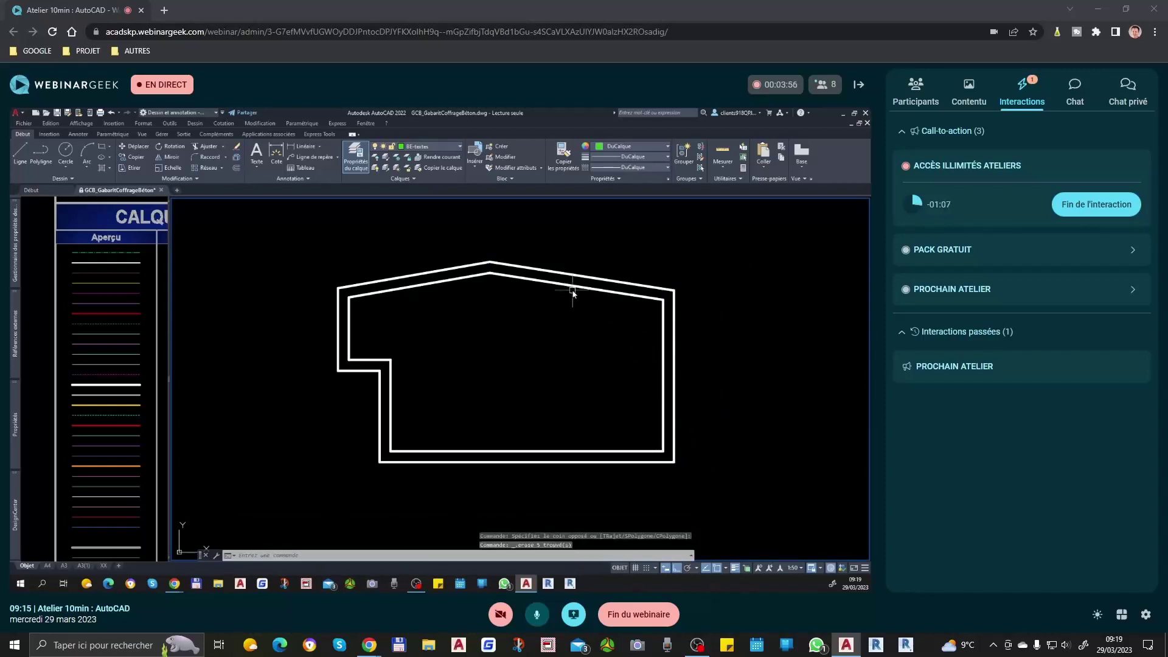
Show the webinar's public chat and return to the drawing
click(1084, 96)
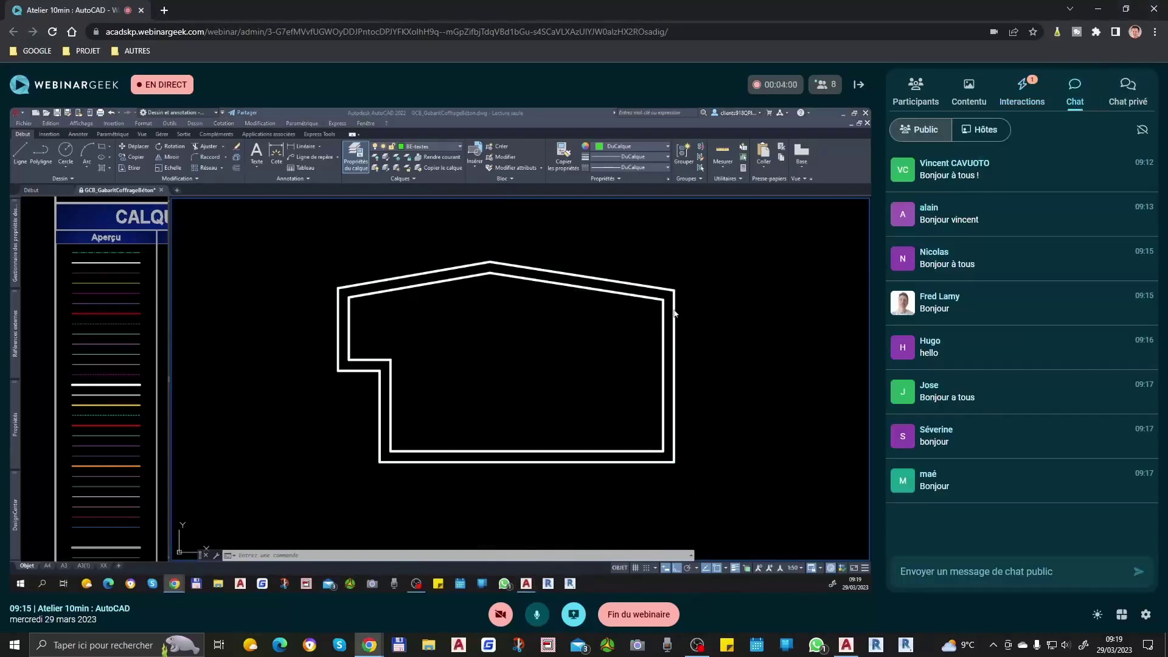
click(556, 335)
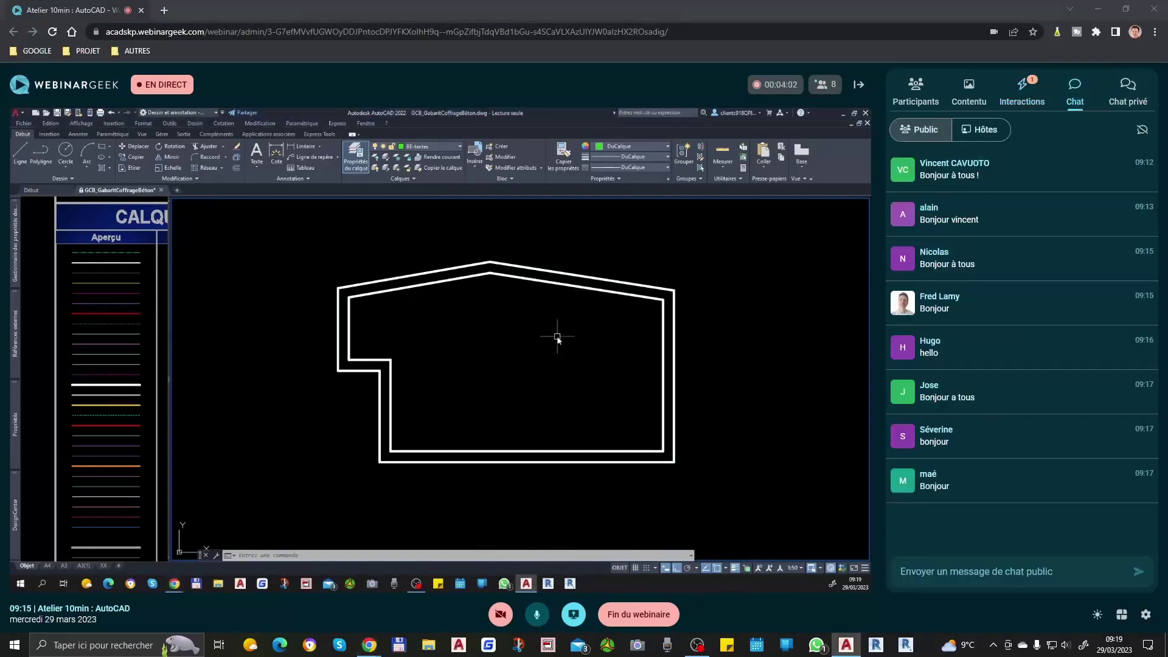
middle_drag(563, 330, 536, 353)
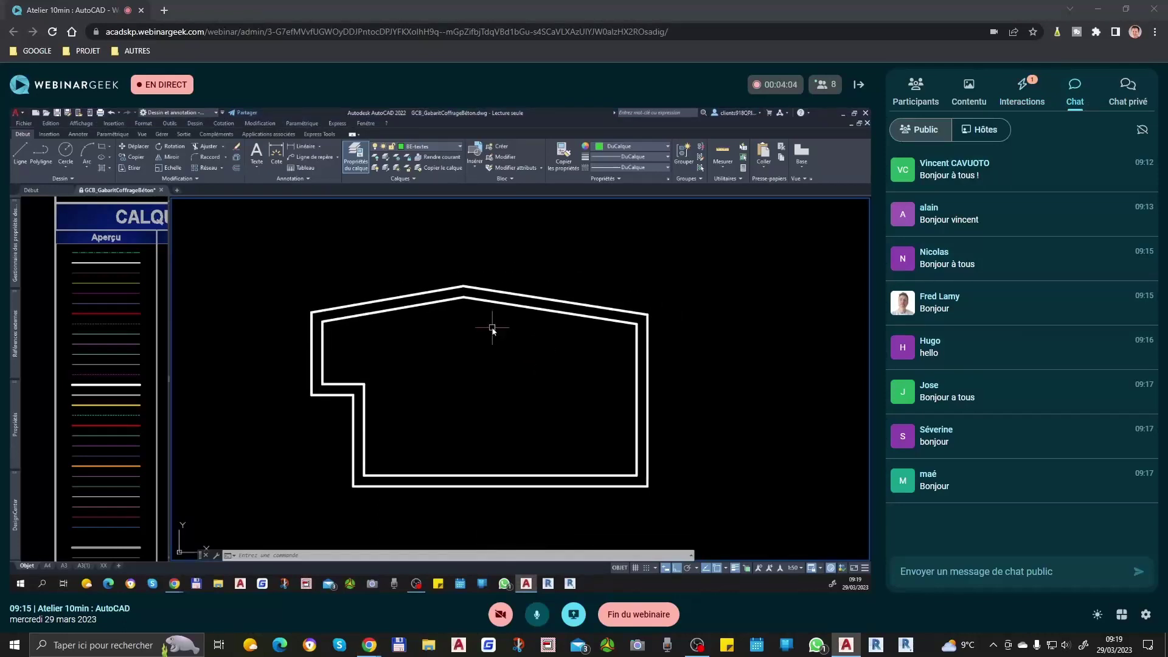
text(l)
key(Return)
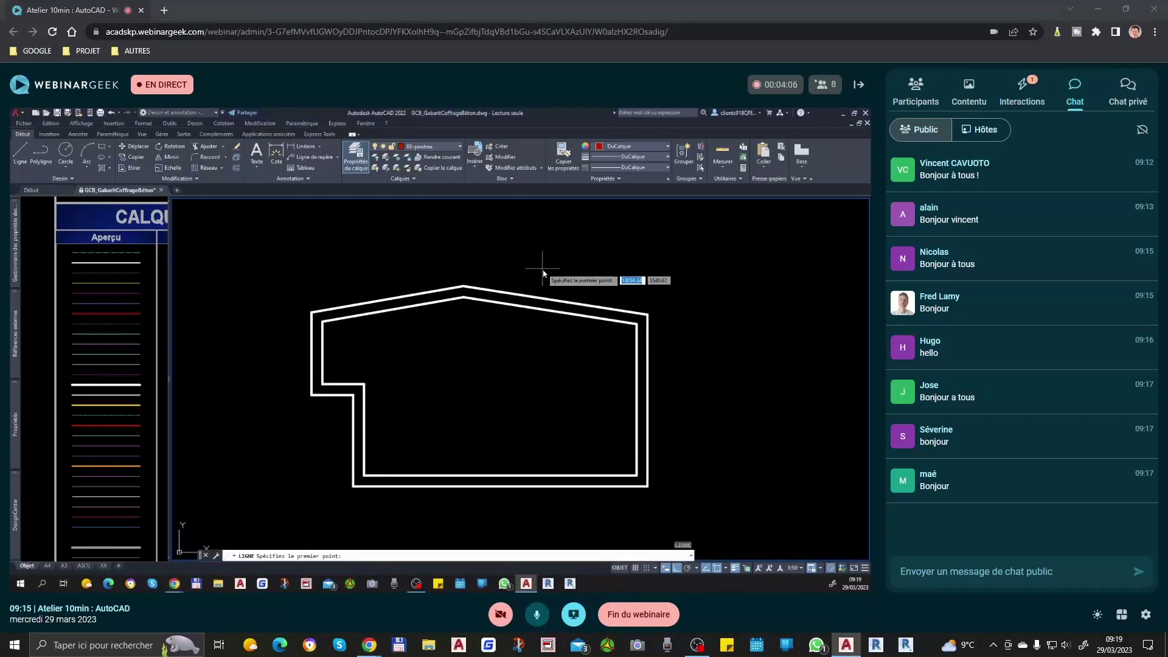
click(543, 272)
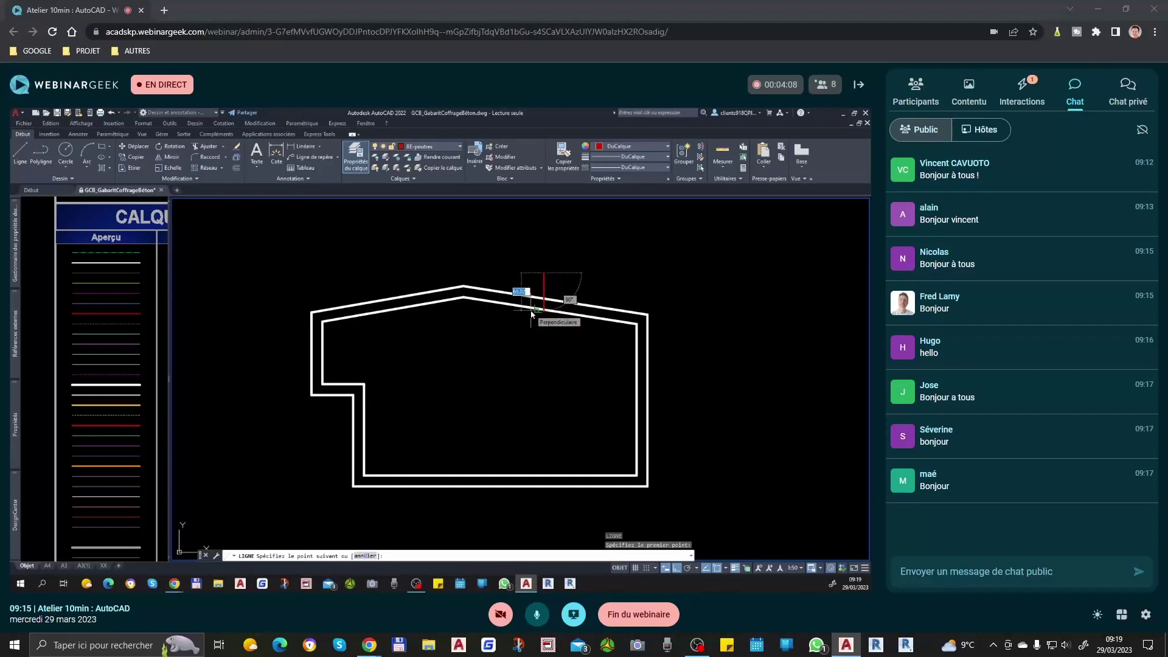
key(Escape)
Draw a vertical line crossing both faces of the bottom wall near its middle
middle_drag(514, 439, 523, 349)
key(Return)
click(506, 339)
click(486, 451)
key(Return)
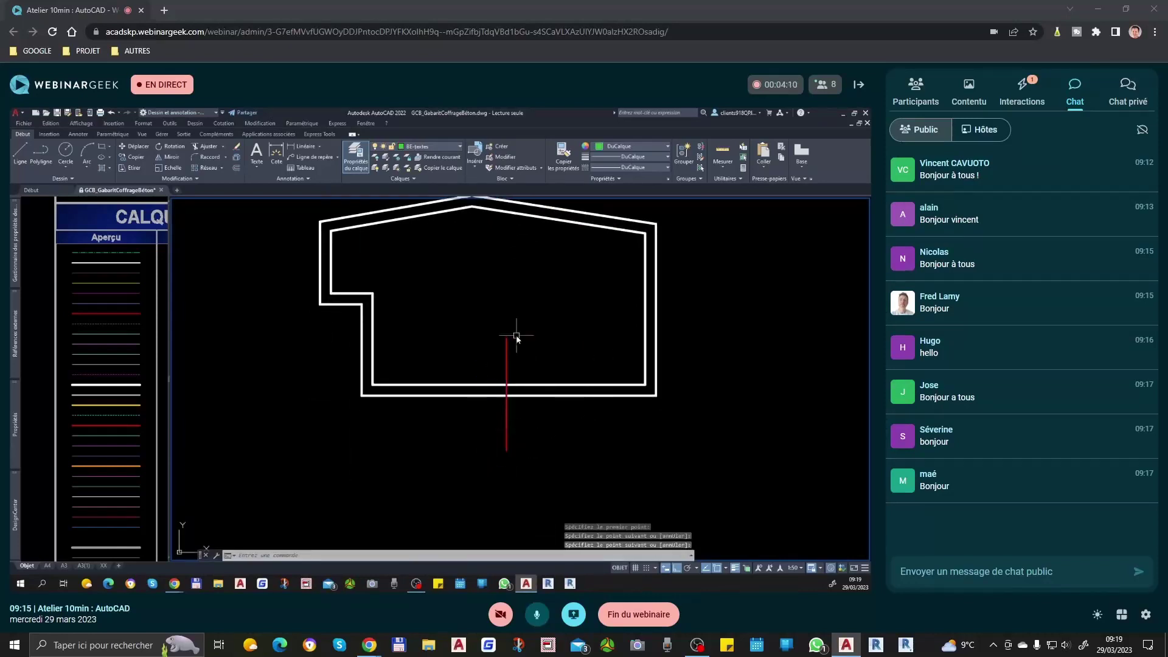
Copy the red vertical line 100 units to the right
click(506, 341)
text(co)
key(Return)
click(506, 349)
text(100)
key(Return)
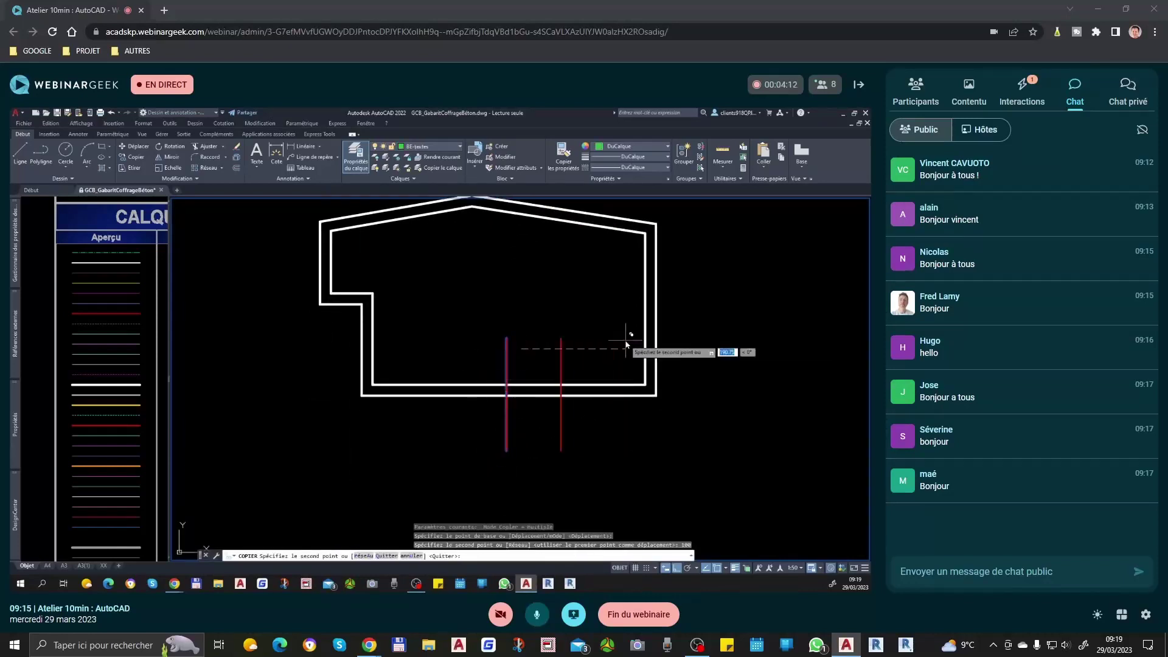
key(Return)
Trim the bottom wall between the two red lines and the line ends beyond the wall to form an opening
text(aj)
key(Return)
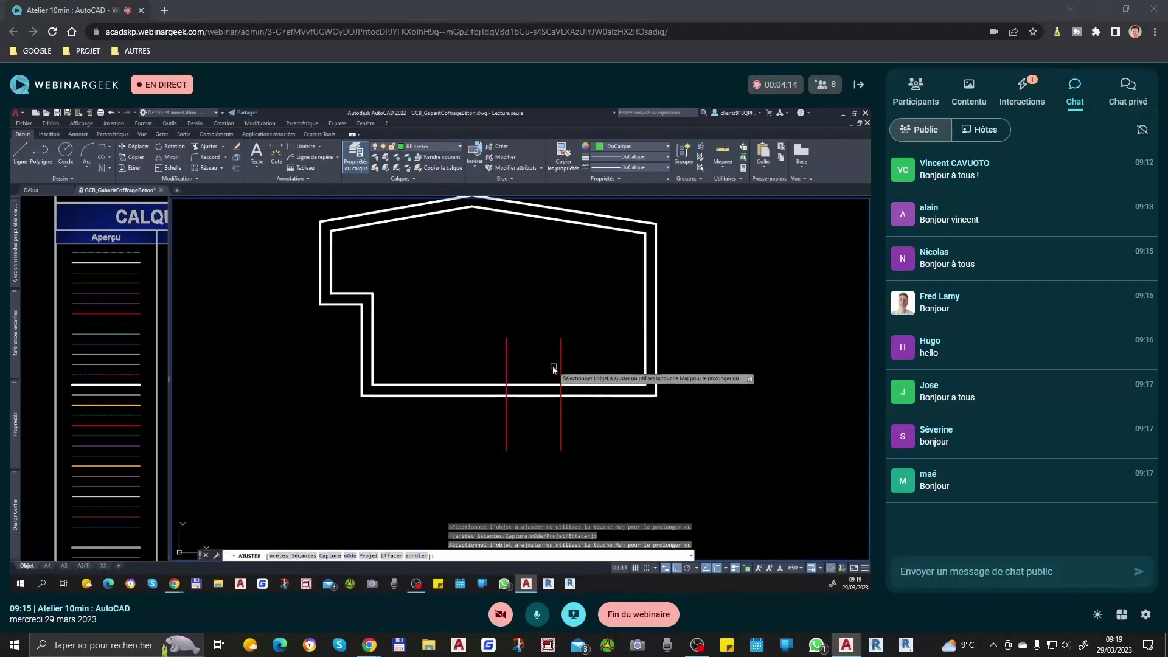
click(531, 429)
click(518, 353)
click(574, 352)
click(472, 355)
click(603, 424)
click(450, 436)
click(591, 427)
key(Return)
Draw a rectangle filling the bottom wall opening between its two side lines
text(po)
key(Return)
click(503, 385)
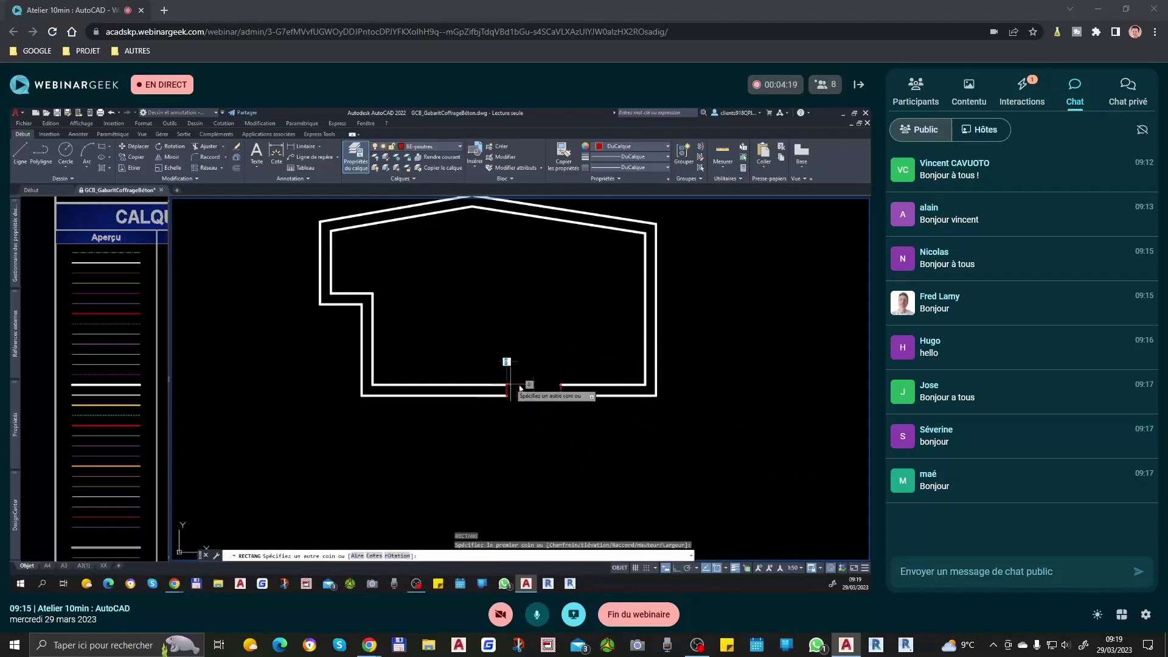
click(561, 397)
key(Return)
key(Escape)
key(Escape)
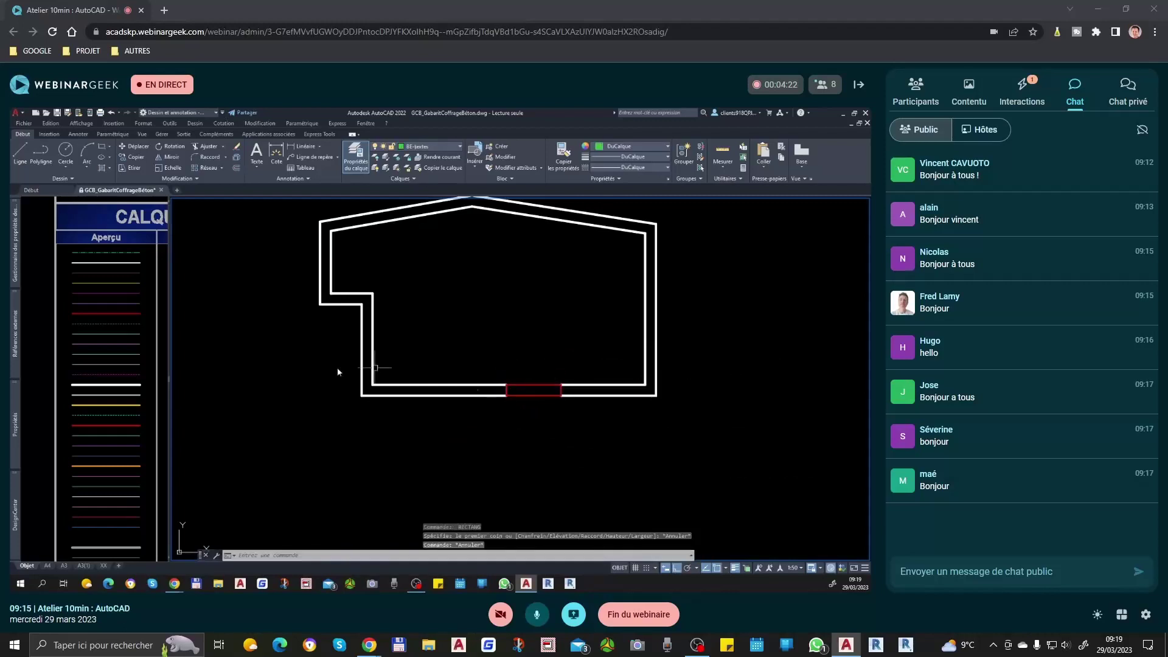
Match the opening's two side lines to the thick white sample line in the layer legend
click(117, 381)
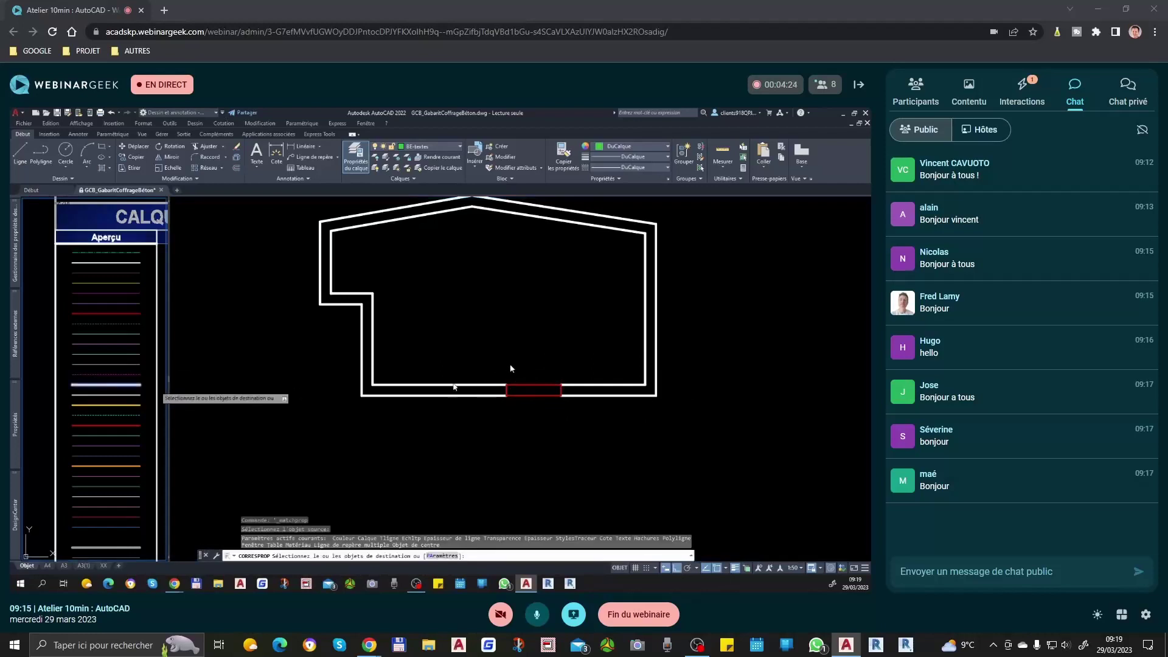
click(485, 376)
click(534, 412)
click(548, 360)
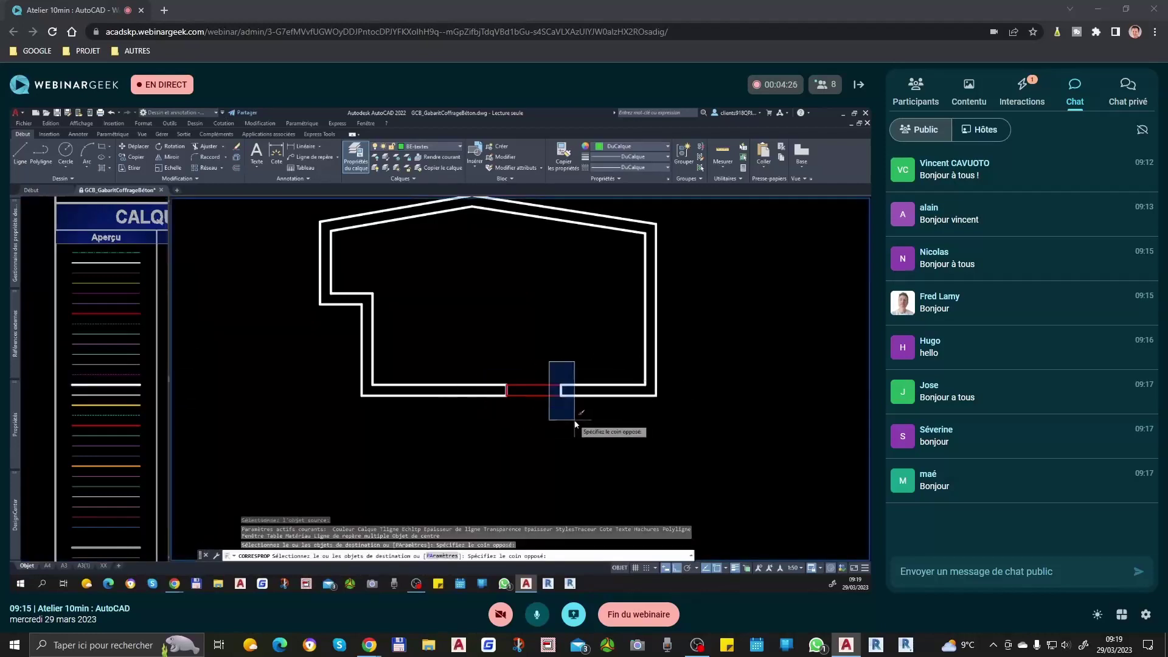
click(575, 416)
key(Return)
Send the red rectangle in the opening behind the white wall lines using the Arrière draw order option
click(552, 376)
click(541, 405)
text(dr)
key(Return)
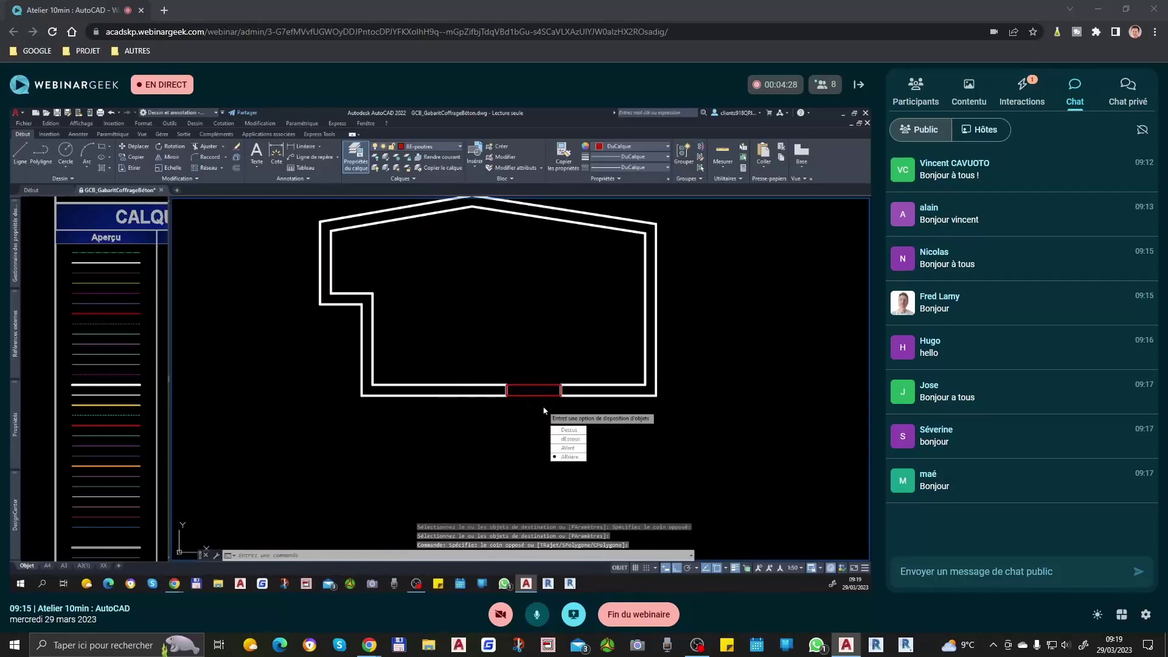
key(Return)
middle_drag(586, 382, 562, 397)
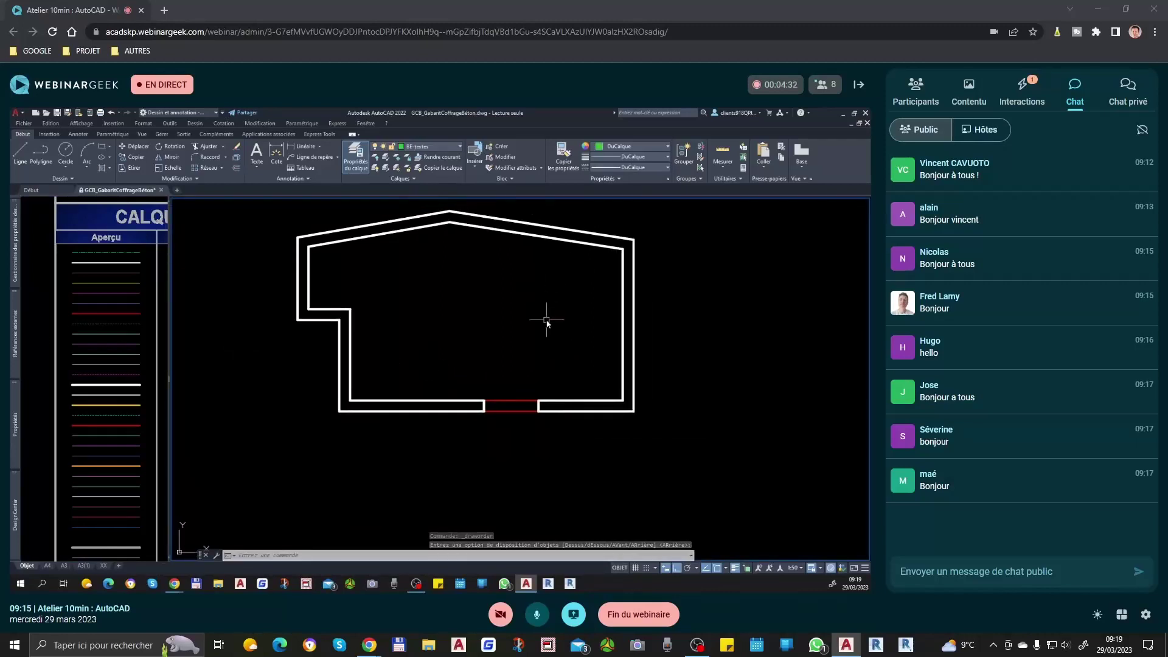
Save the drawing
middle_drag(545, 320, 545, 349)
key(ctrl+s)
key(Return)
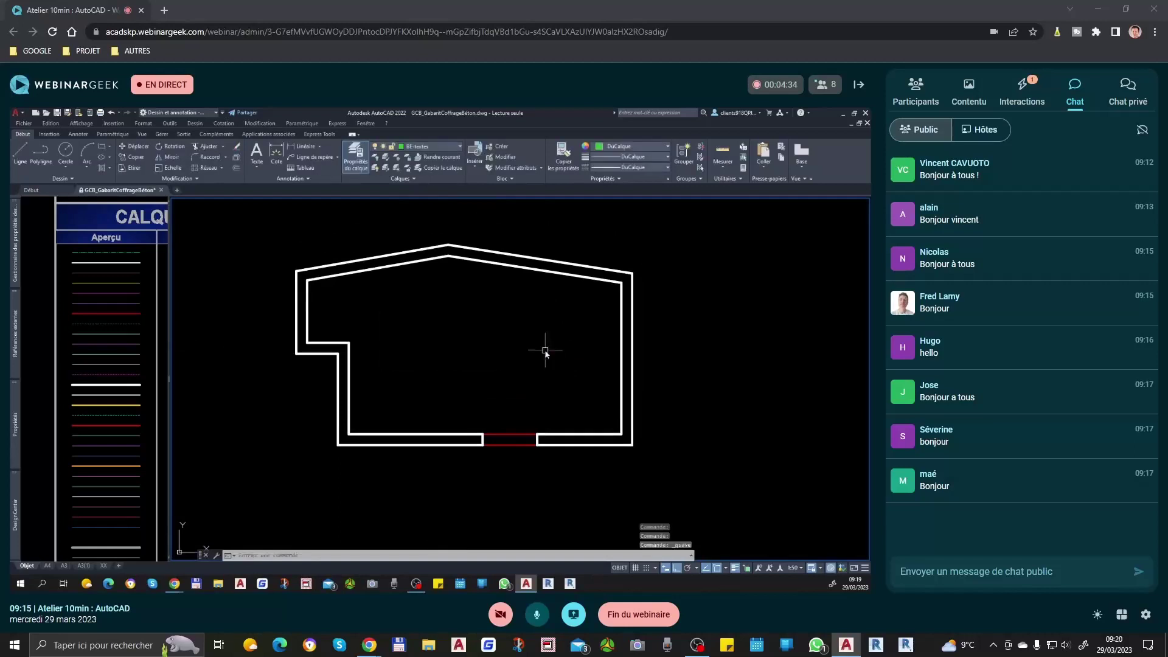
middle_drag(462, 232, 456, 215)
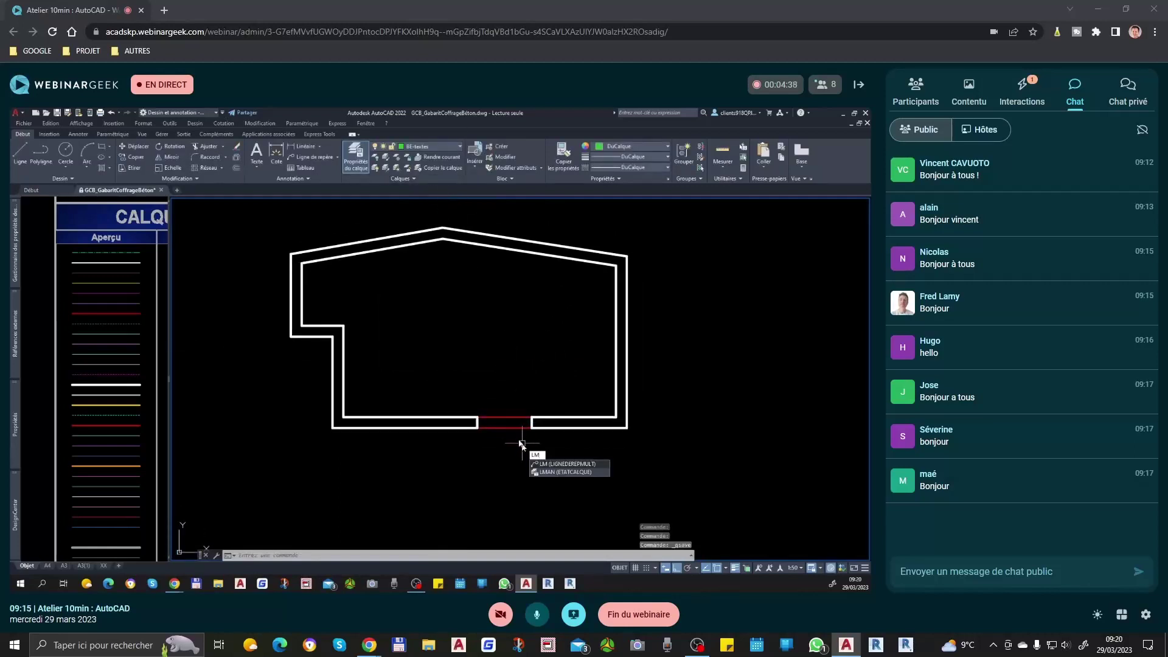
Place a multileader reading "Mur M1" below the plan, with its arrow pointing at the bottom wall right of the opening
key(Return)
scroll(511, 434, up, 2)
scroll(499, 420, down, 2)
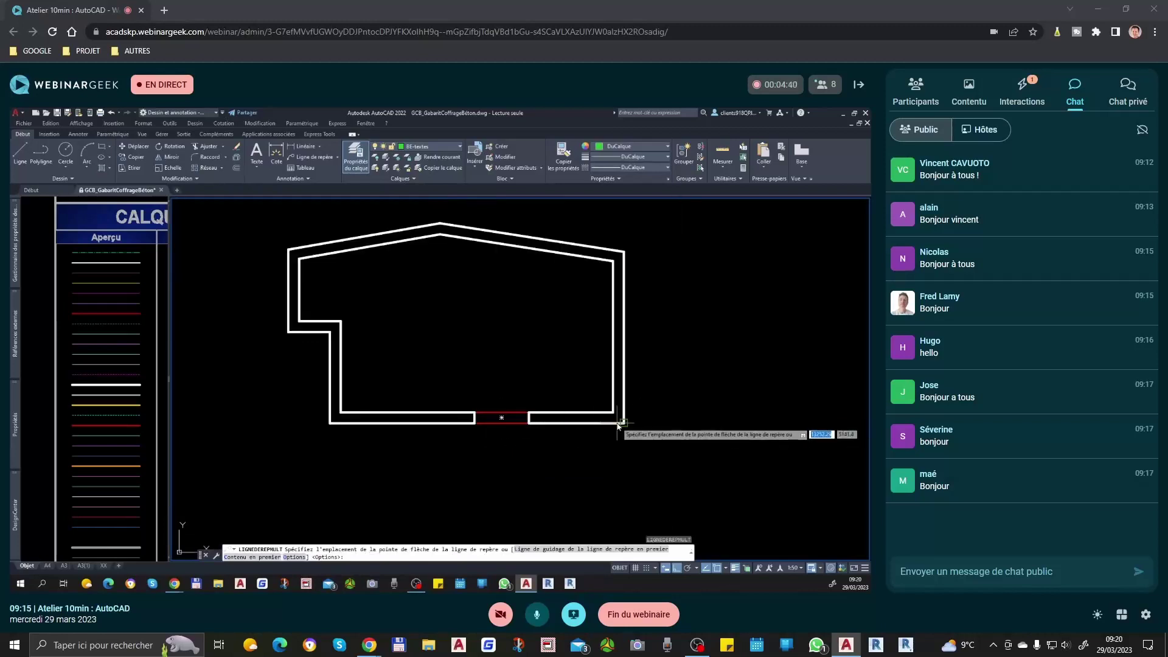
scroll(608, 424, up, 2)
click(584, 413)
scroll(586, 435, down, 3)
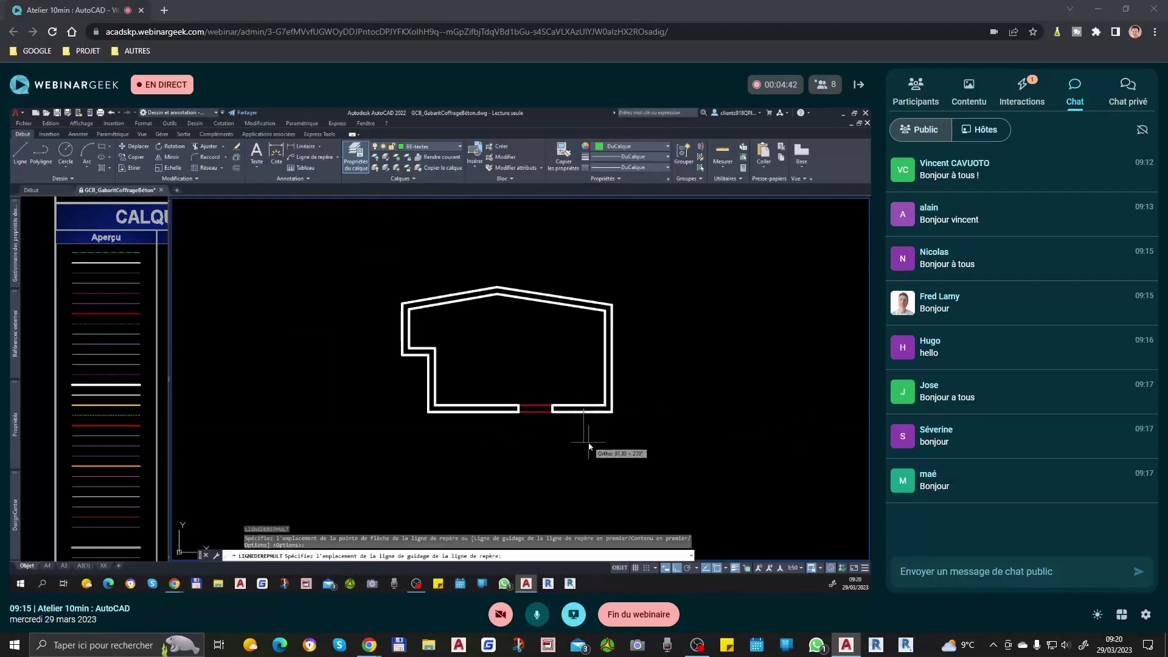
scroll(589, 446, up, 2)
click(589, 446)
text(Mur M1)
click(605, 372)
Stretch the arrowhead of the Mur M1 multileader a short way left inside the wall so its leader line slants
scroll(596, 401, up, 2)
click(568, 401)
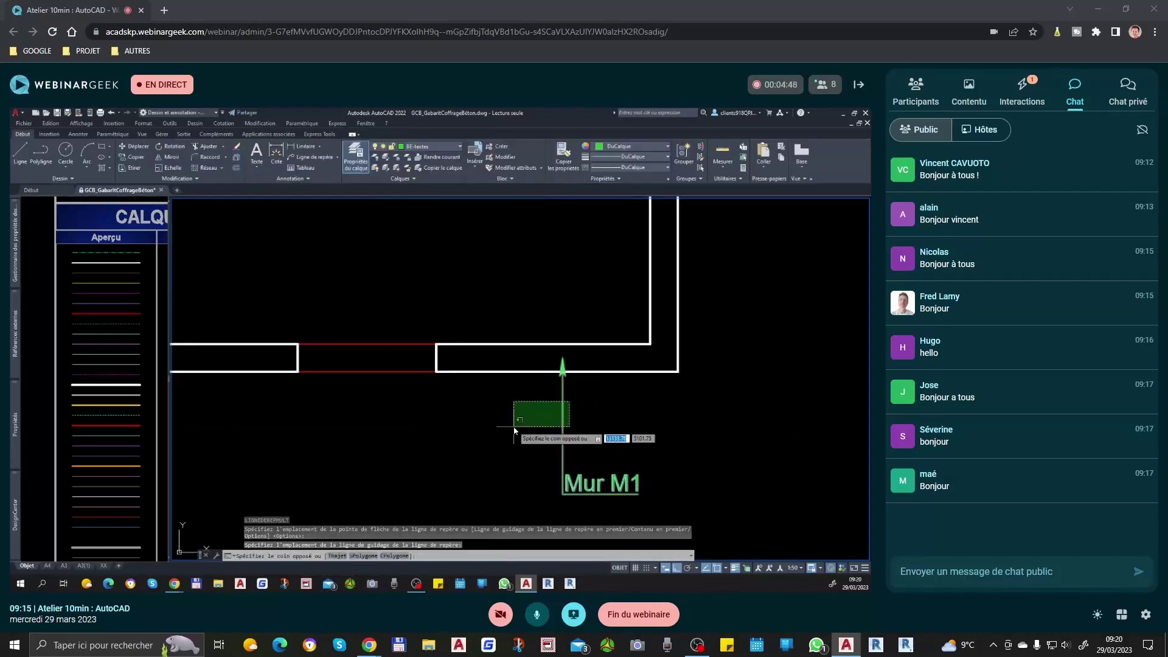
click(514, 430)
click(563, 359)
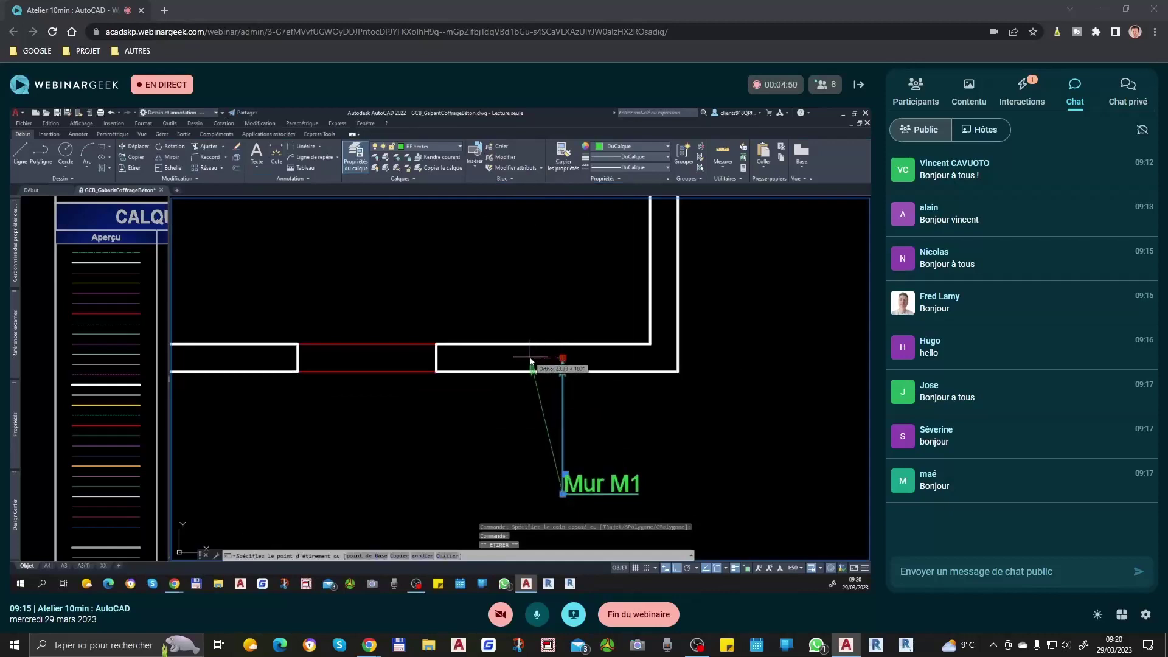
scroll(624, 418, down, 2)
scroll(663, 419, down, 2)
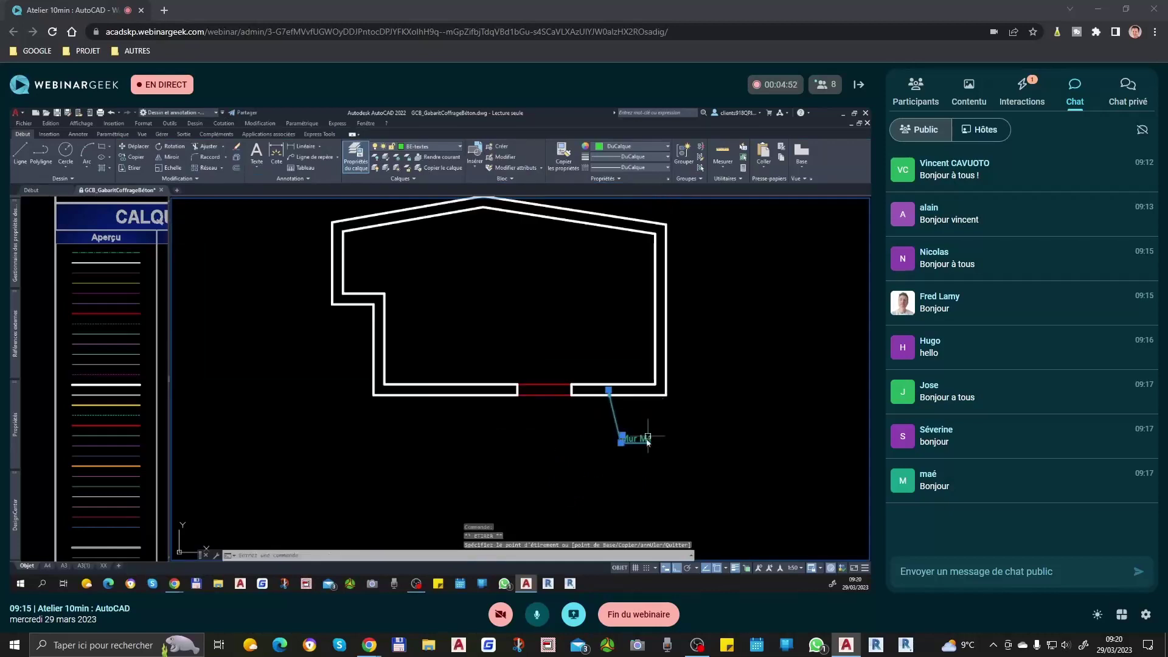
text(co)
key(space)
click(640, 468)
key(Escape)
Preview the available multileader styles on the Mur M1 leader and apply REP 100E to it
scroll(619, 452, up, 2)
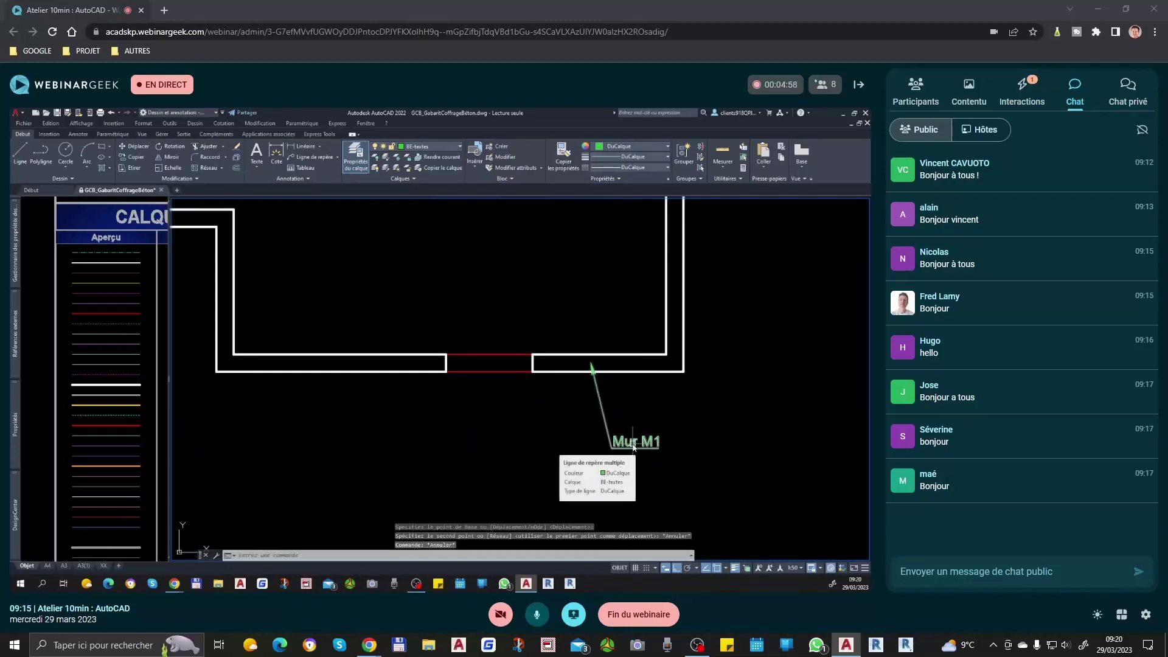
click(635, 443)
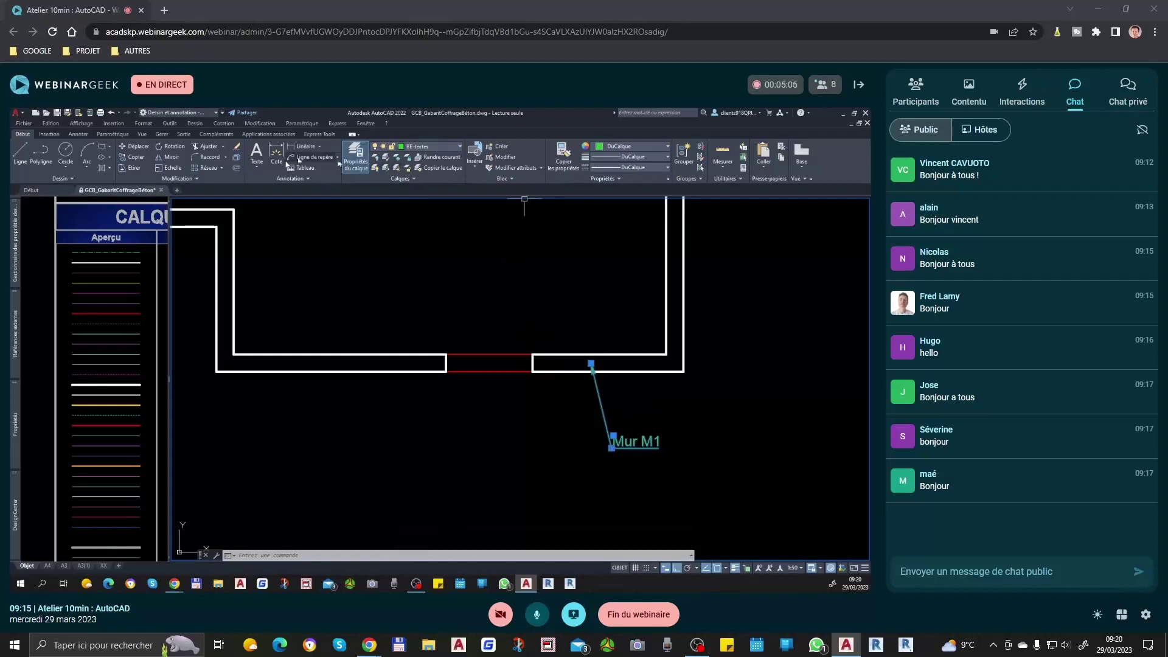
click(72, 134)
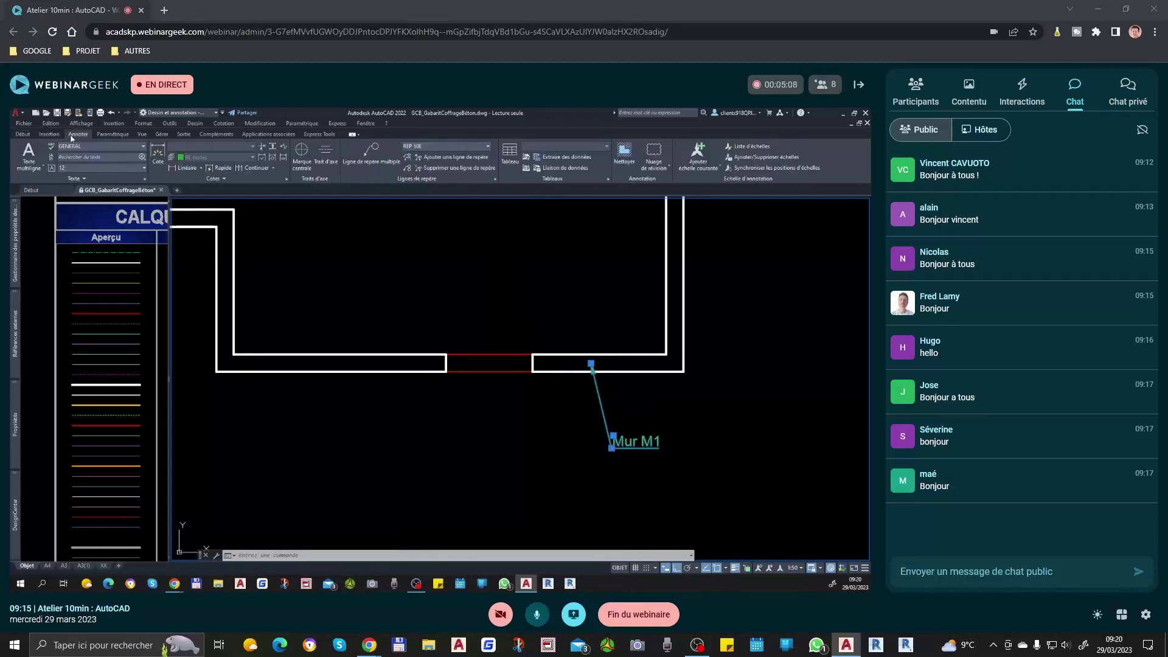
click(453, 148)
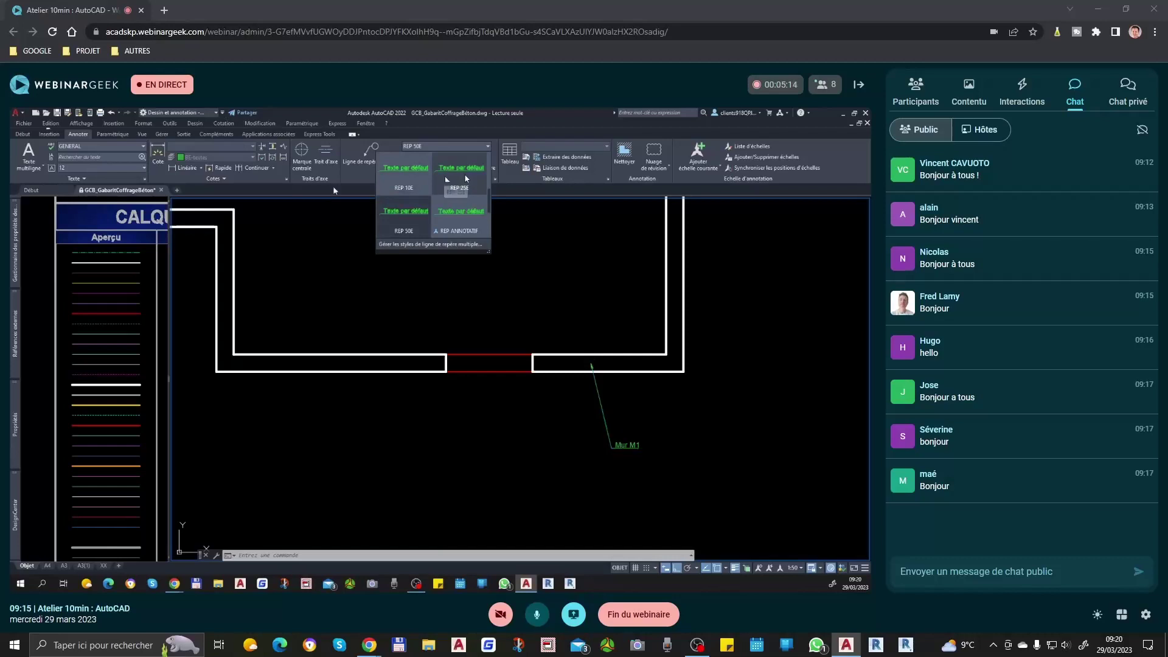
scroll(447, 207, down, 1)
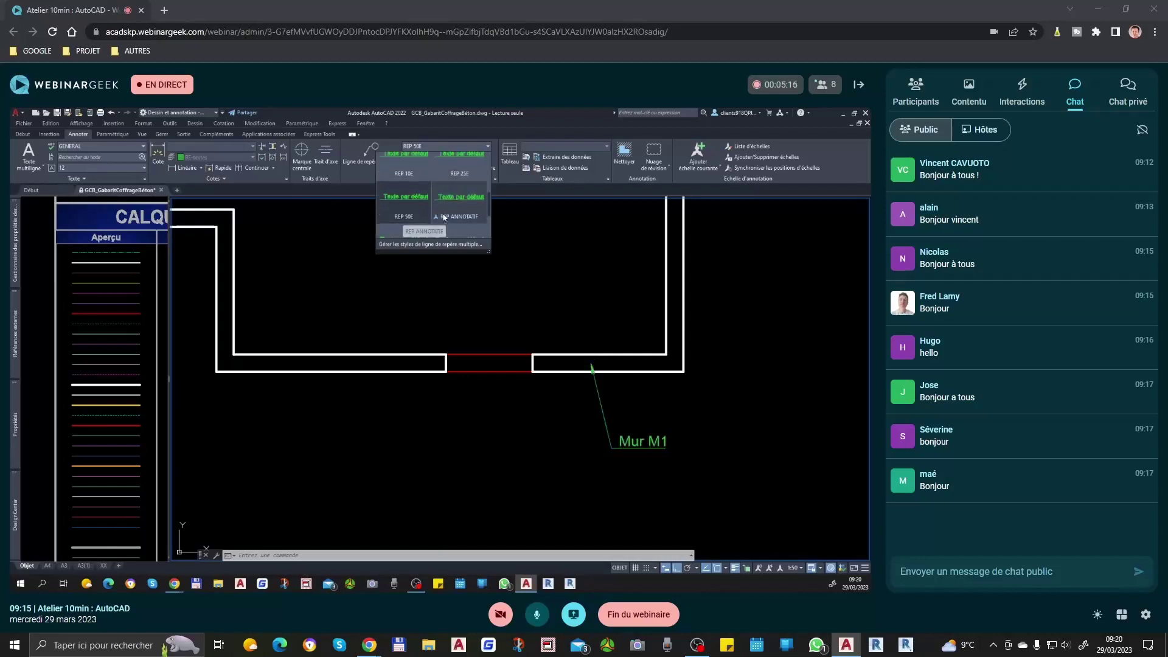
scroll(441, 214, down, 1)
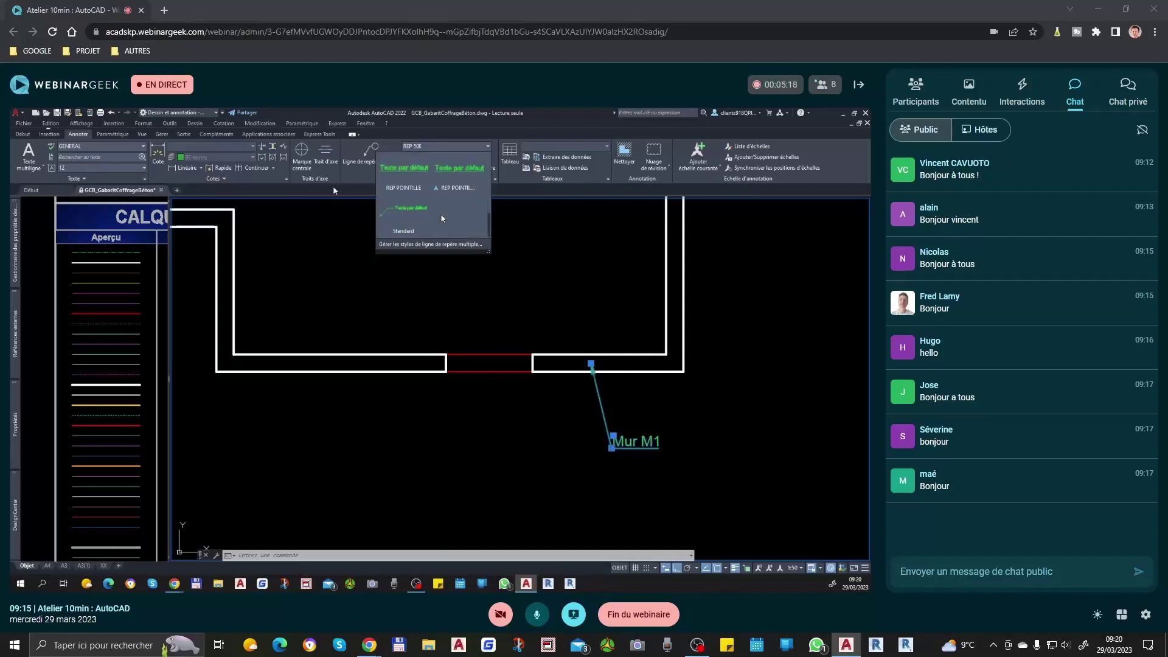
scroll(440, 213, up, 3)
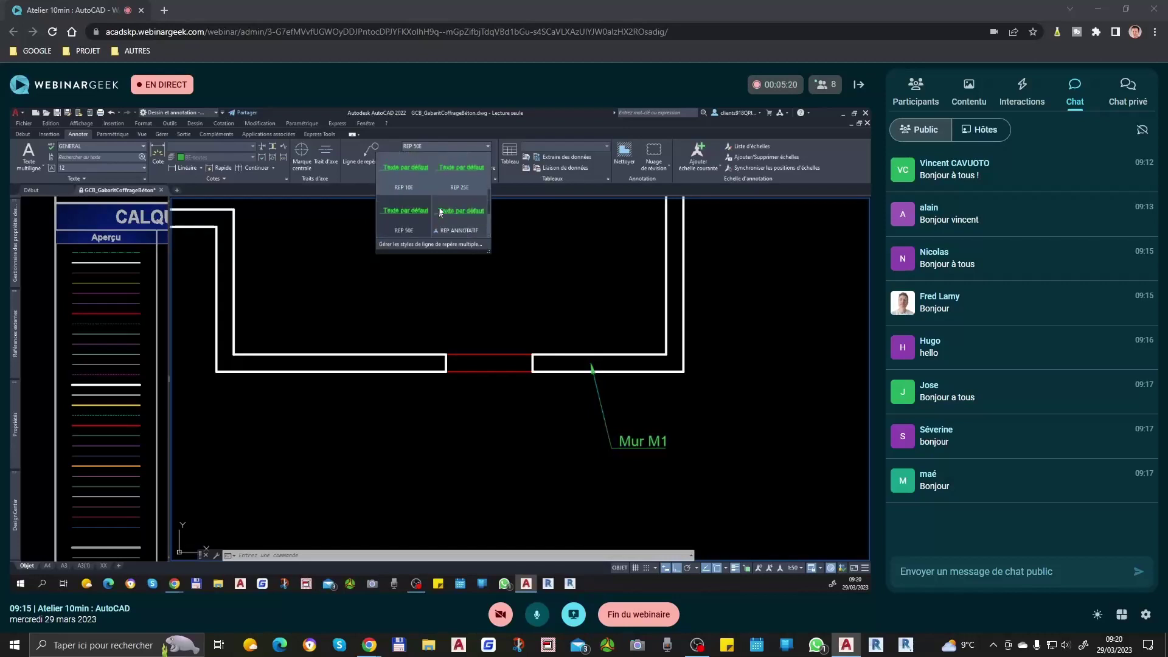
scroll(440, 207, up, 1)
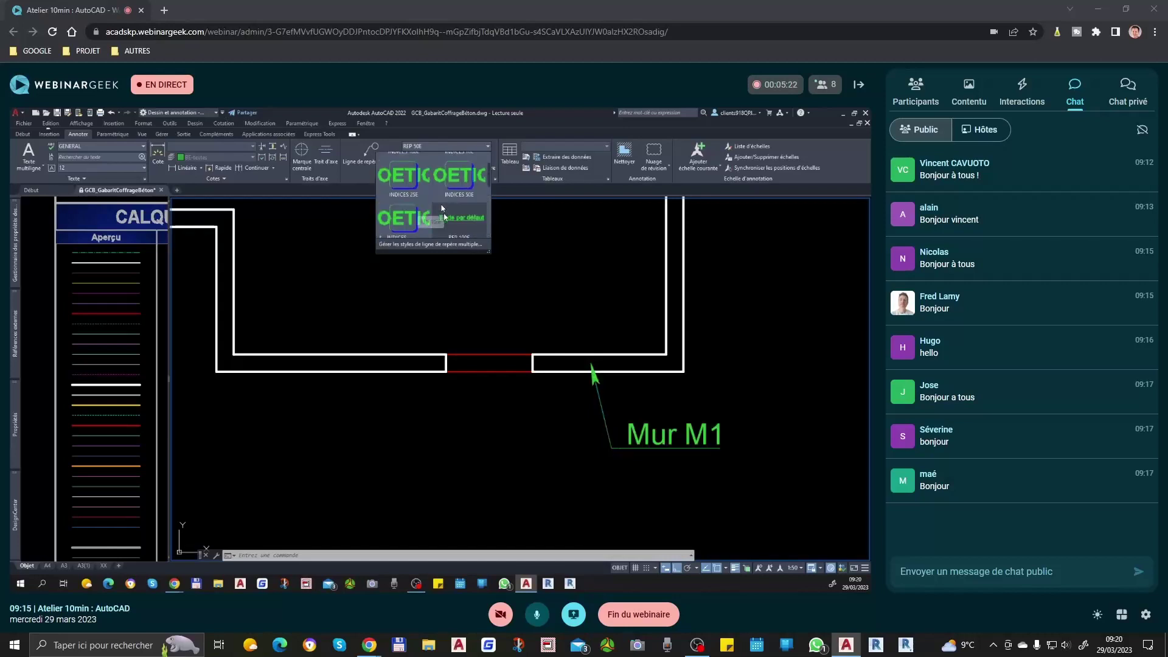
key(Escape)
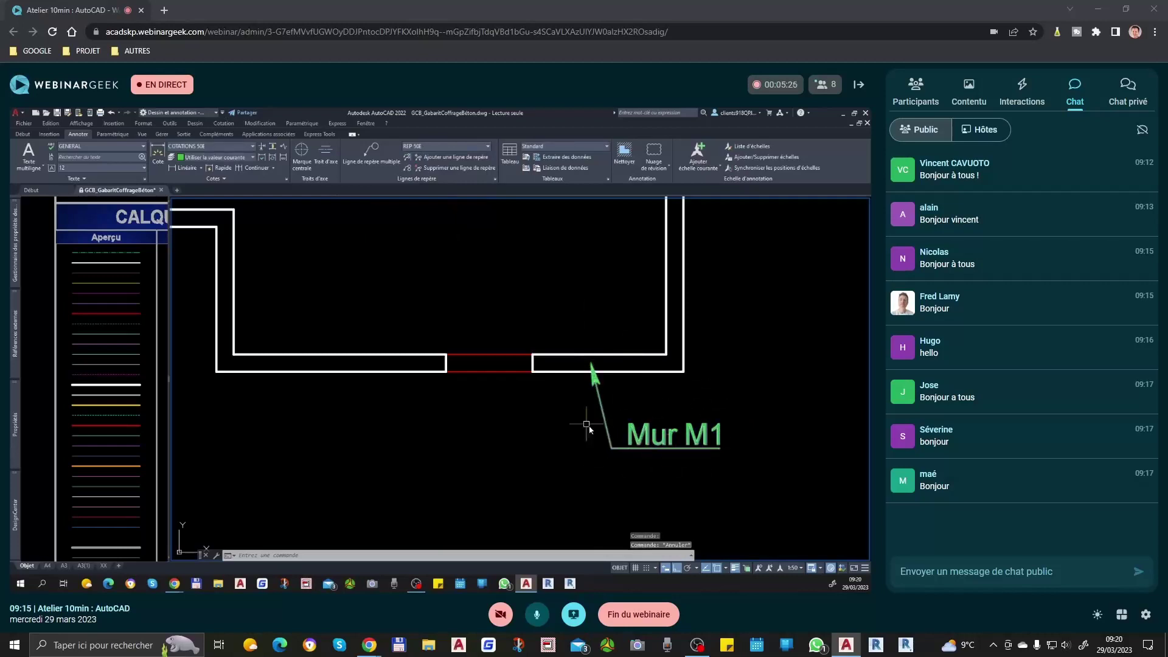
Examine the Mur M1 leader's grips and the available tools for adding, removing, aligning and collecting leaders
scroll(691, 409, down, 4)
click(696, 406)
click(695, 406)
click(668, 427)
click(660, 409)
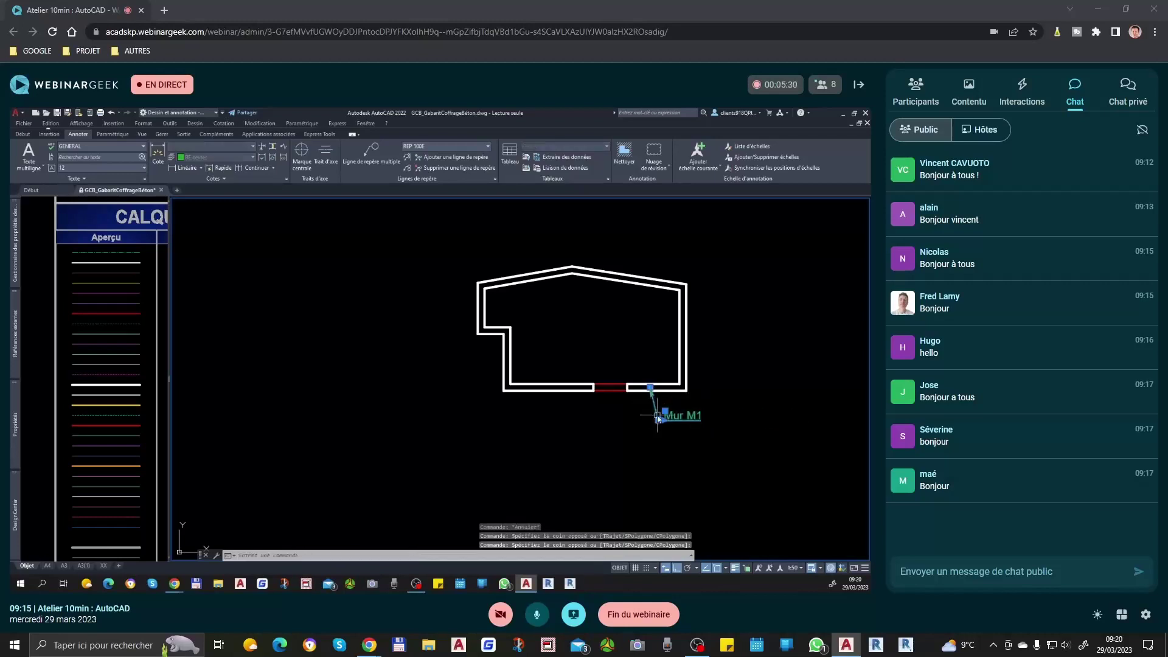
key(Escape)
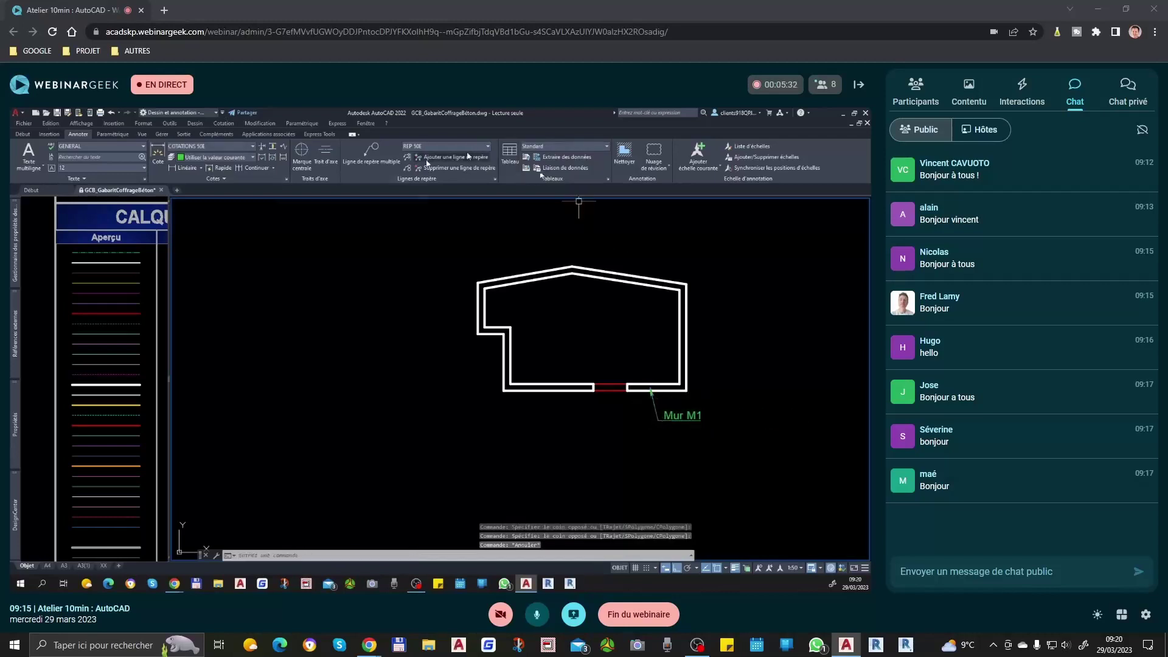
click(23, 135)
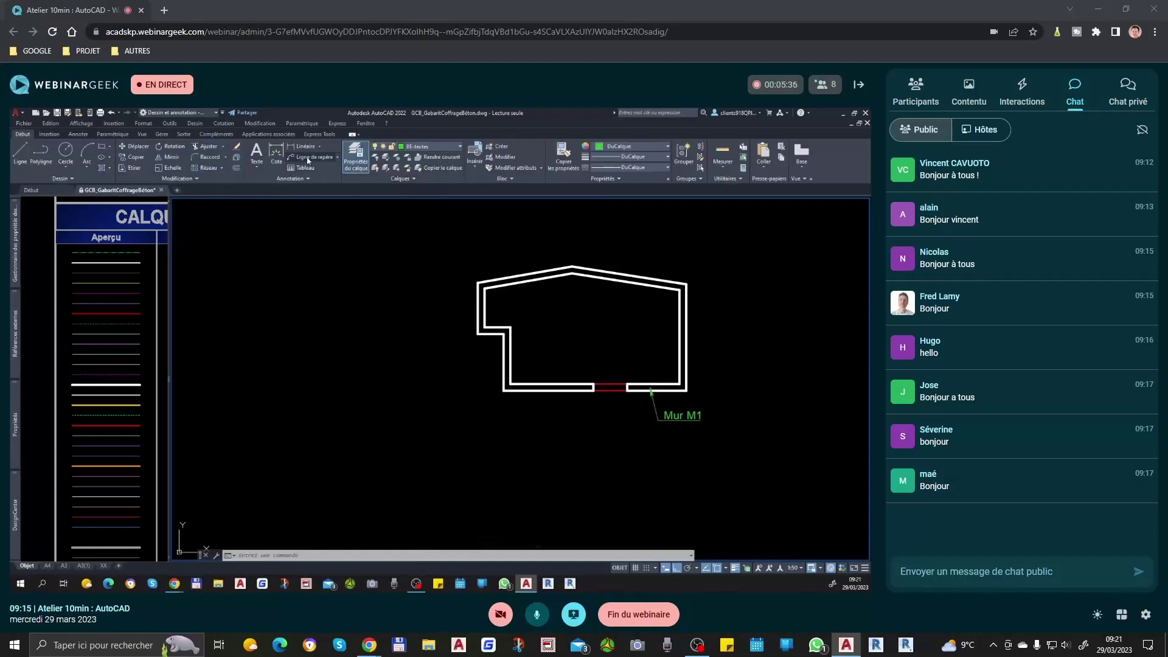
click(339, 158)
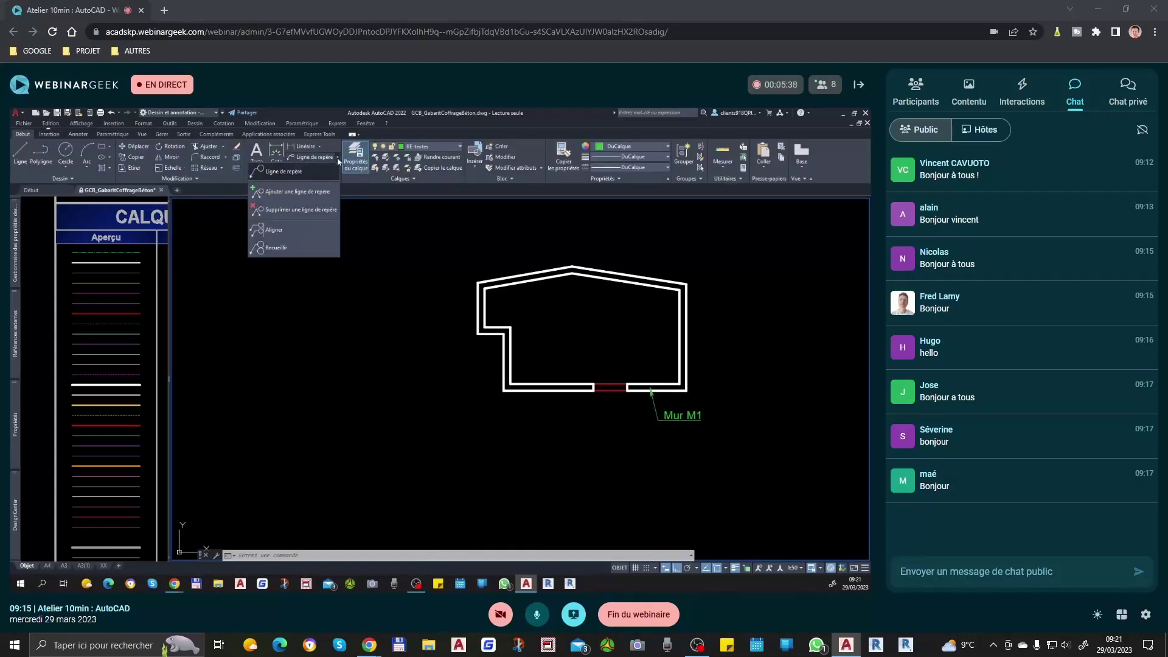
click(338, 160)
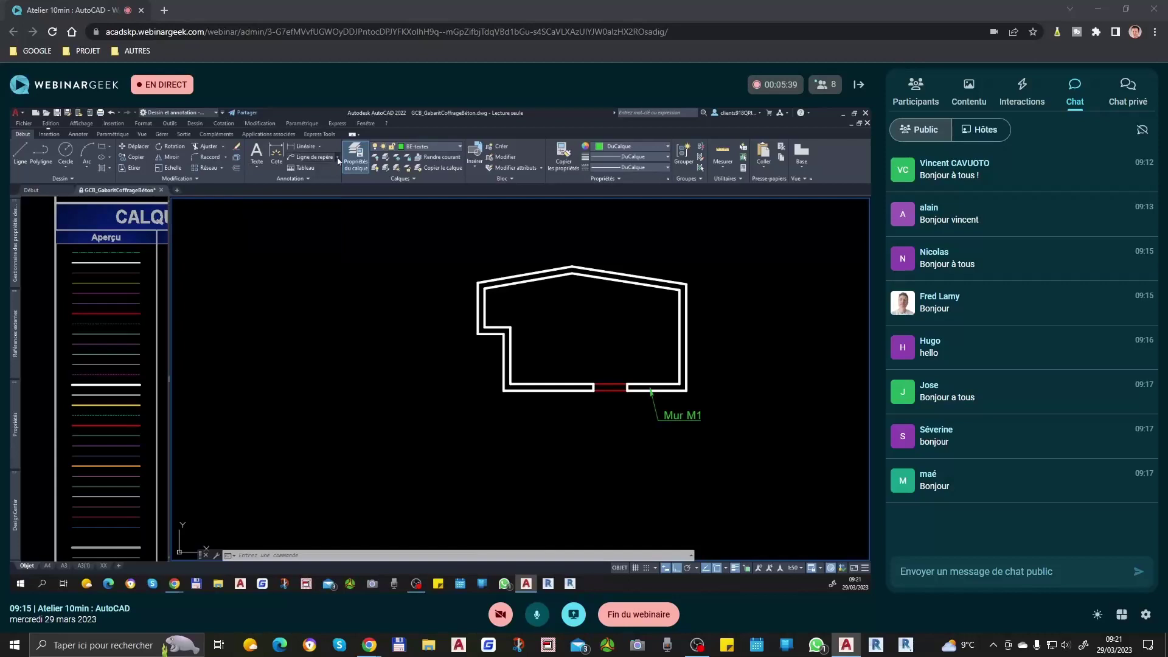
With ortho off, add leader lines from Mur M1 to the bottom wall left of the opening and to the right wall
click(79, 135)
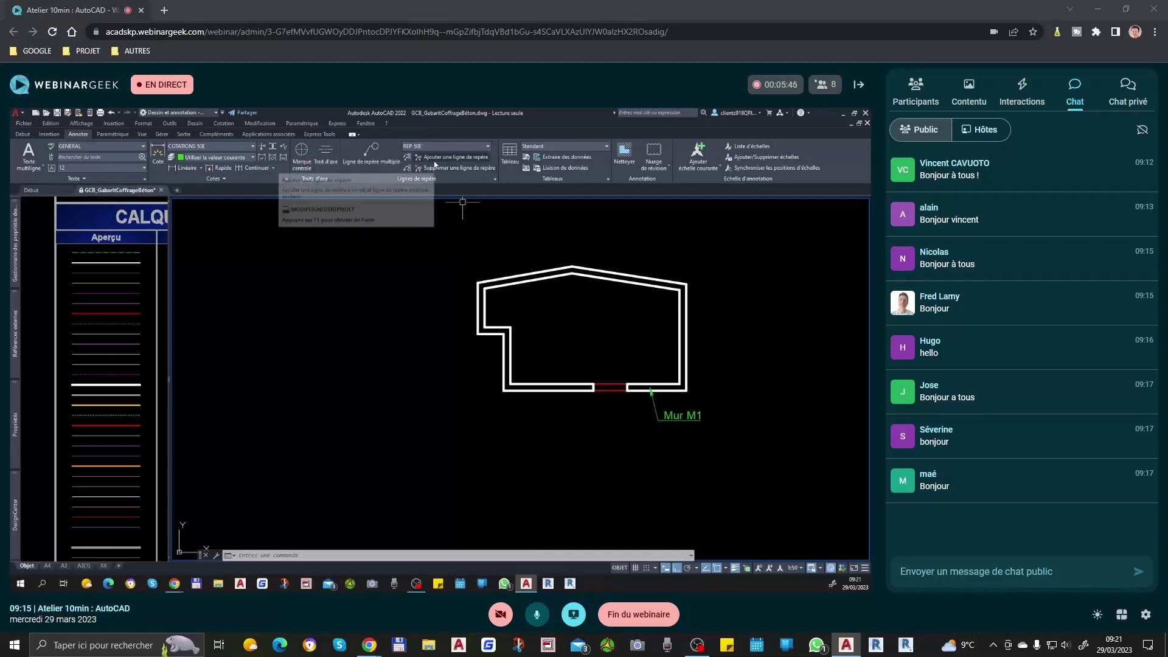
click(436, 162)
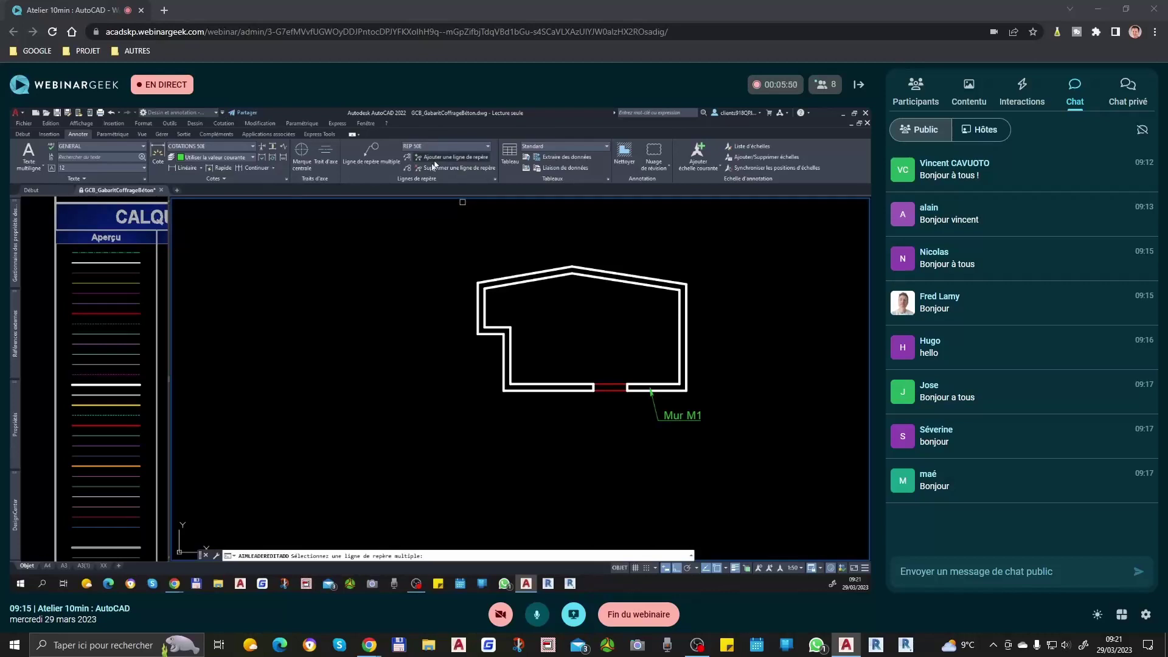
click(655, 420)
scroll(635, 418, up, 4)
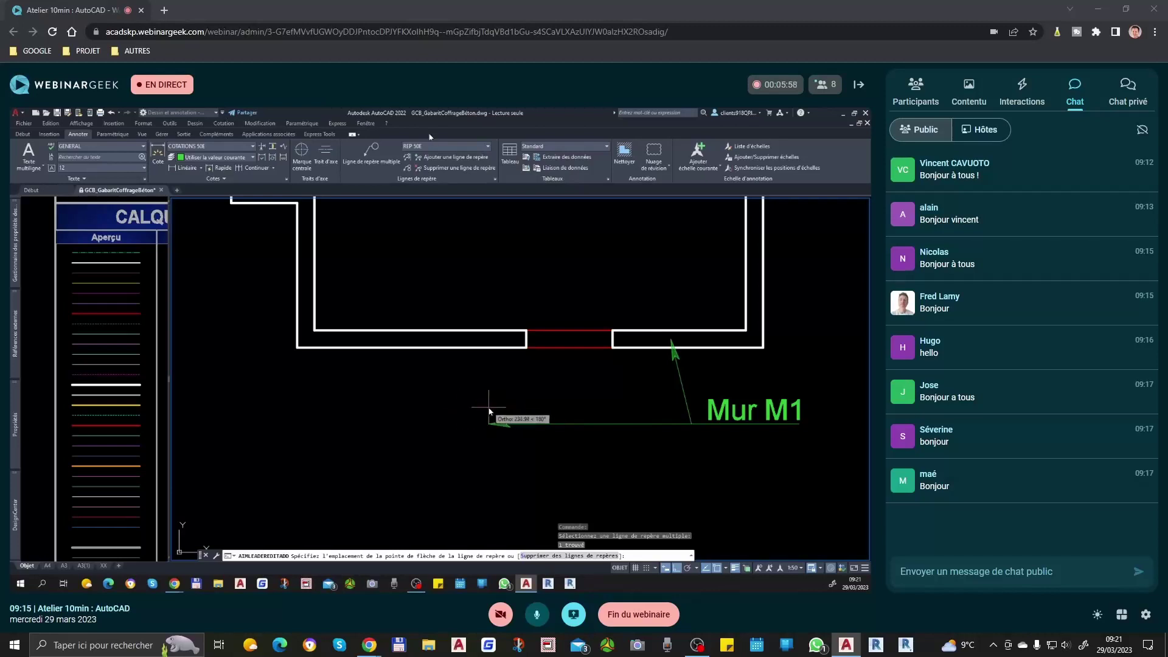
key(F8)
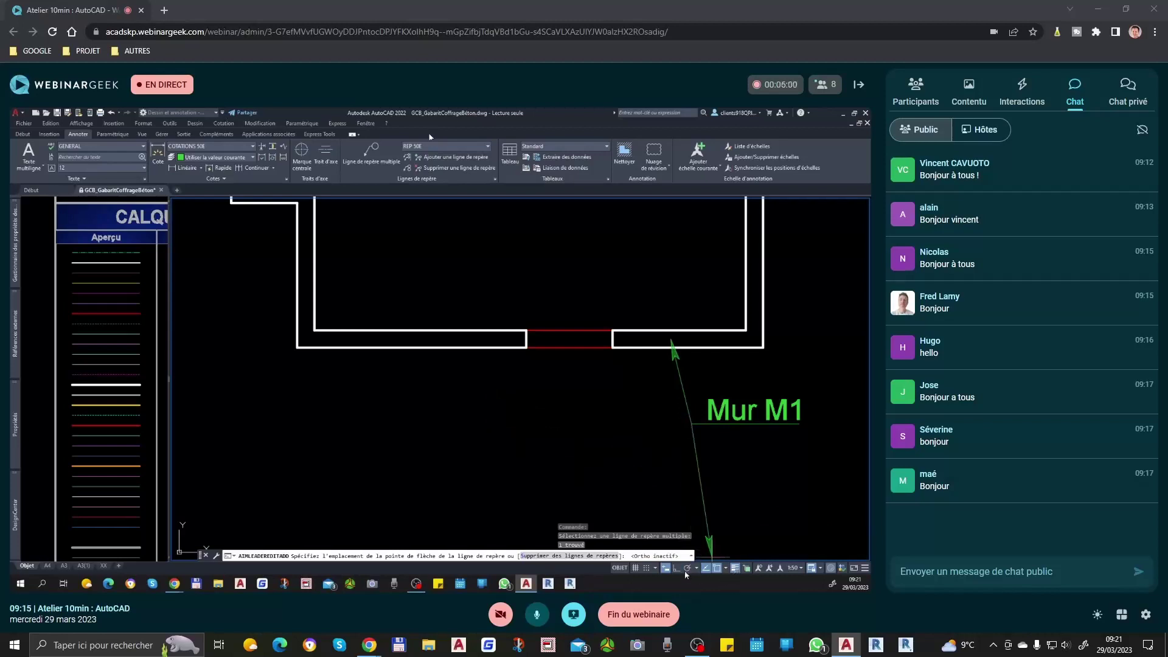
scroll(471, 335, up, 2)
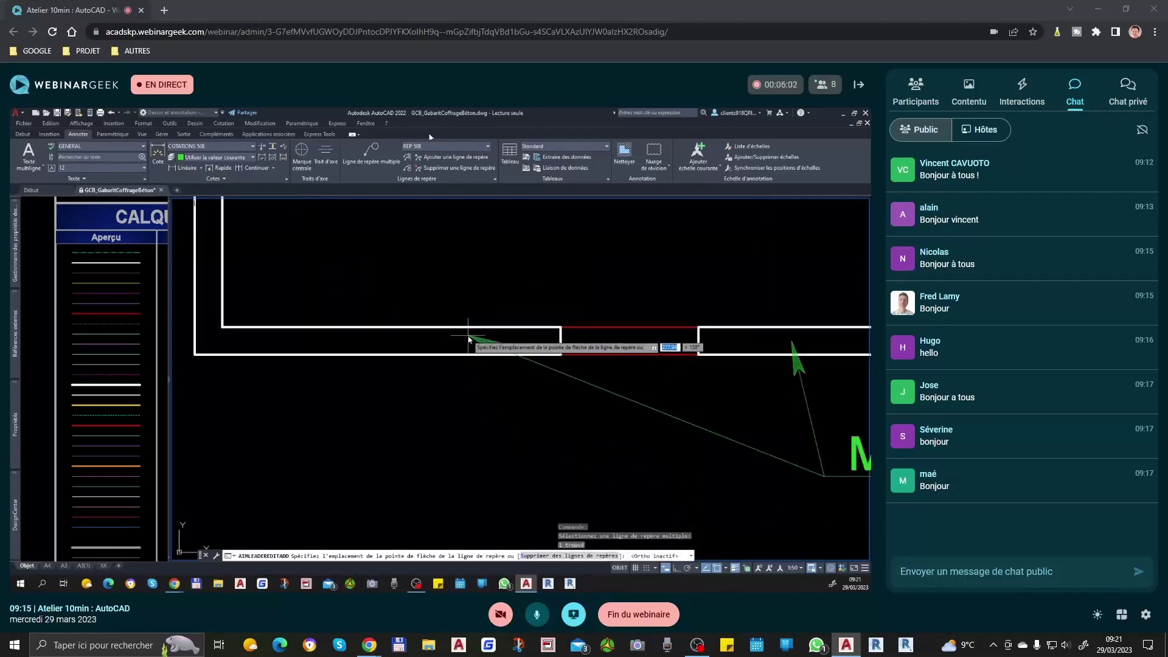
scroll(468, 342, down, 5)
scroll(560, 322, up, 5)
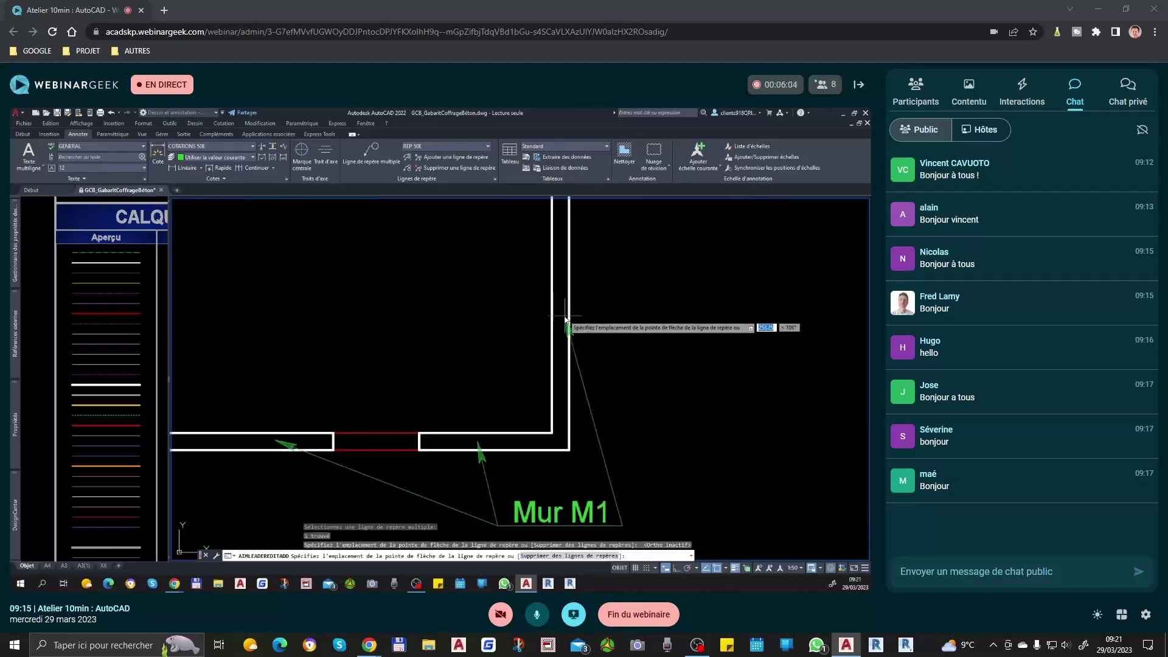
click(561, 302)
scroll(561, 304, down, 5)
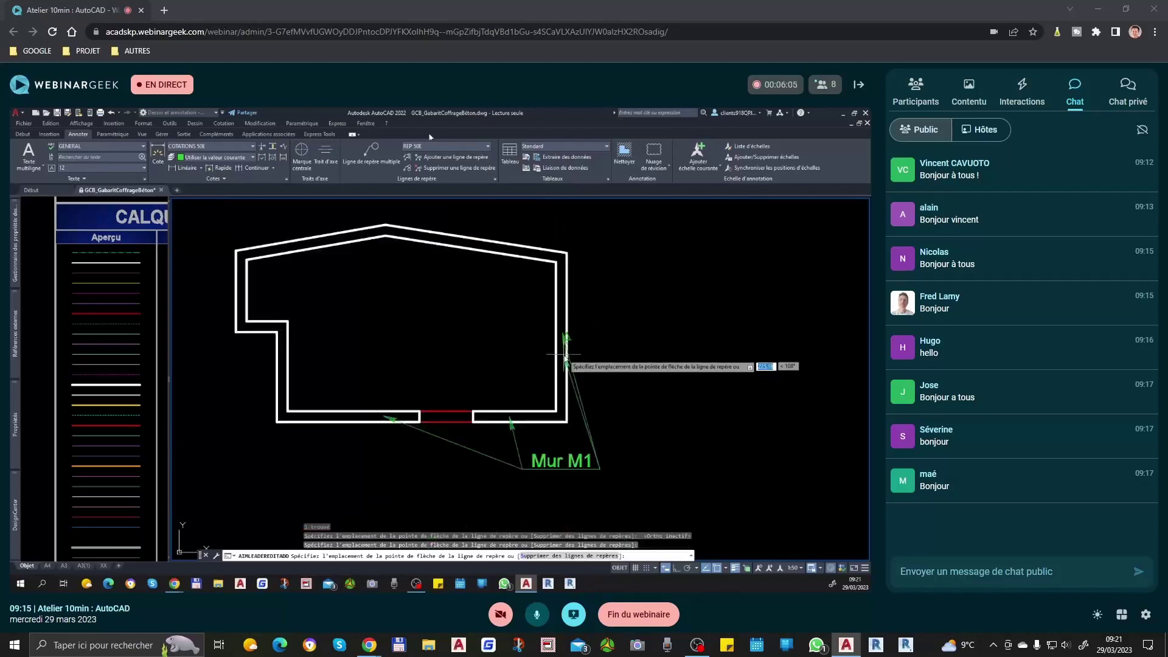
Add four more leader lines ending in the empty area right of the plan, and undo all the added leader lines
click(639, 289)
click(680, 367)
click(677, 426)
click(628, 461)
key(Return)
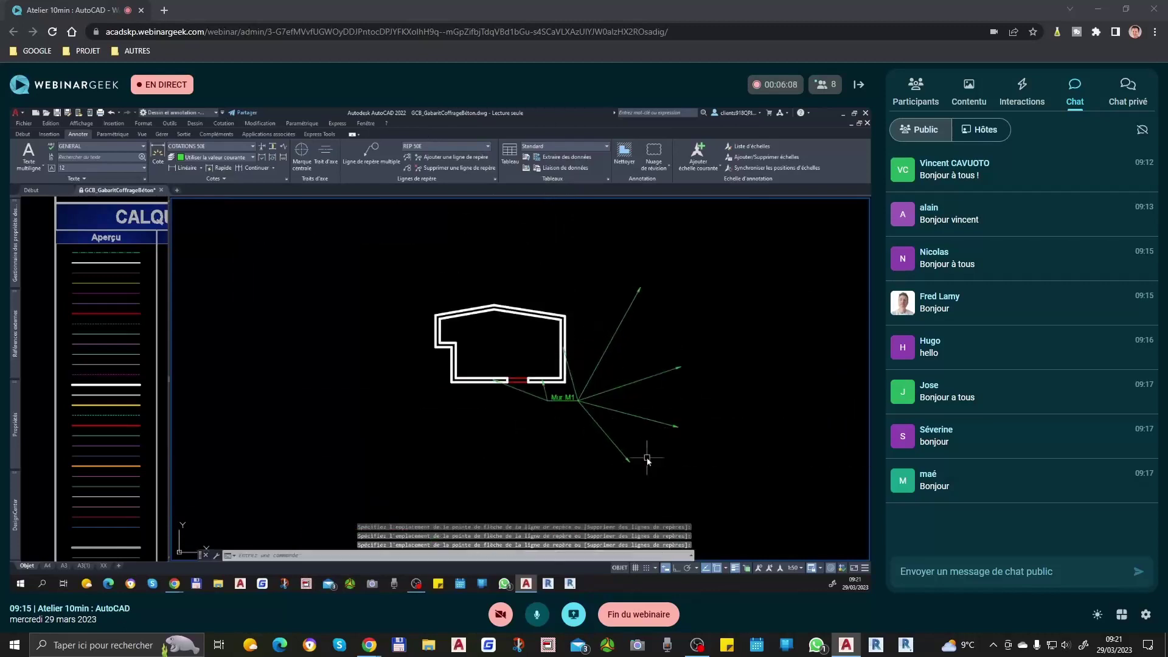
key(ctrl+z)
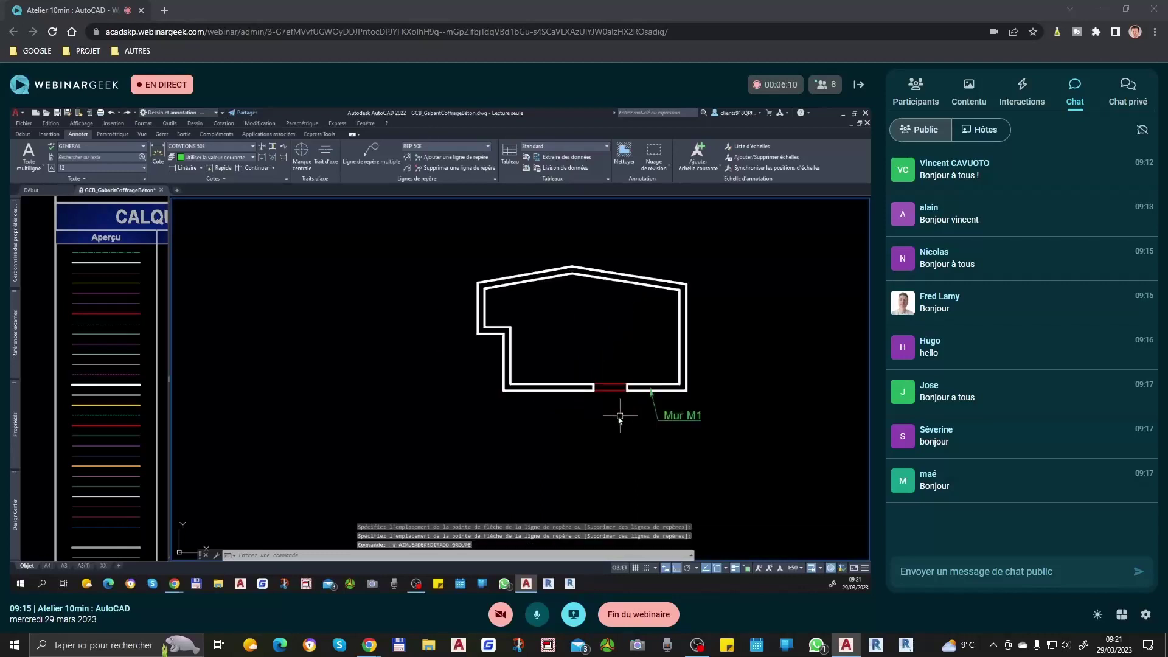
With ortho off, add a leader line from the Mur M1 multileader to the bottom wall left of the opening
scroll(675, 417, up, 7)
scroll(745, 387, down, 2)
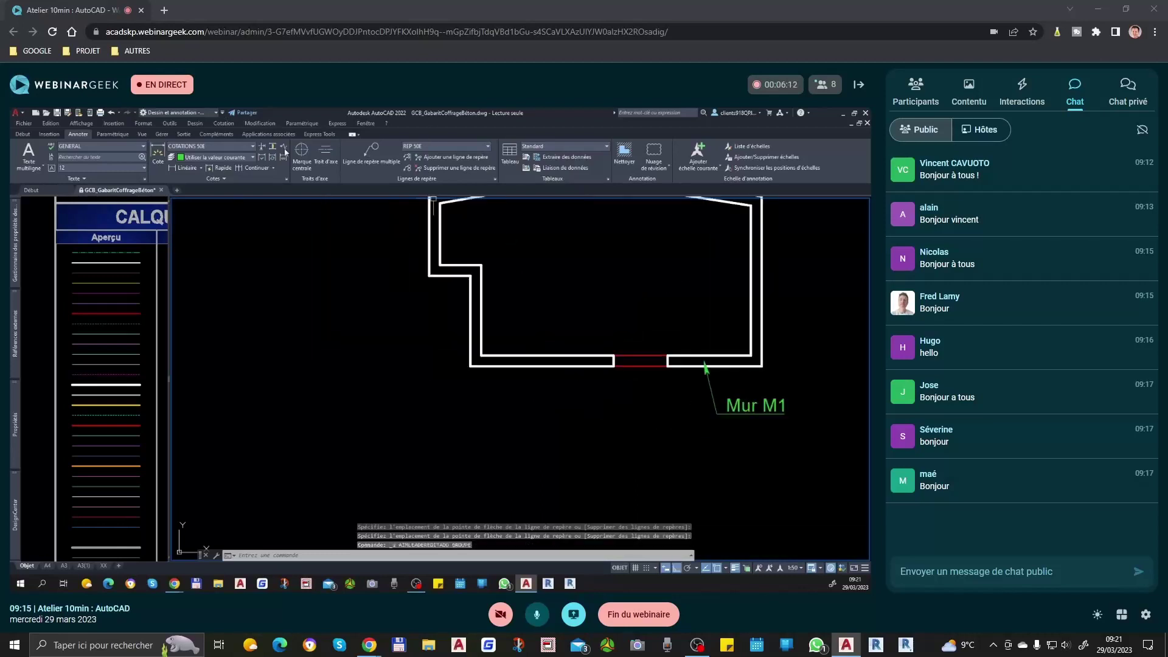
click(450, 157)
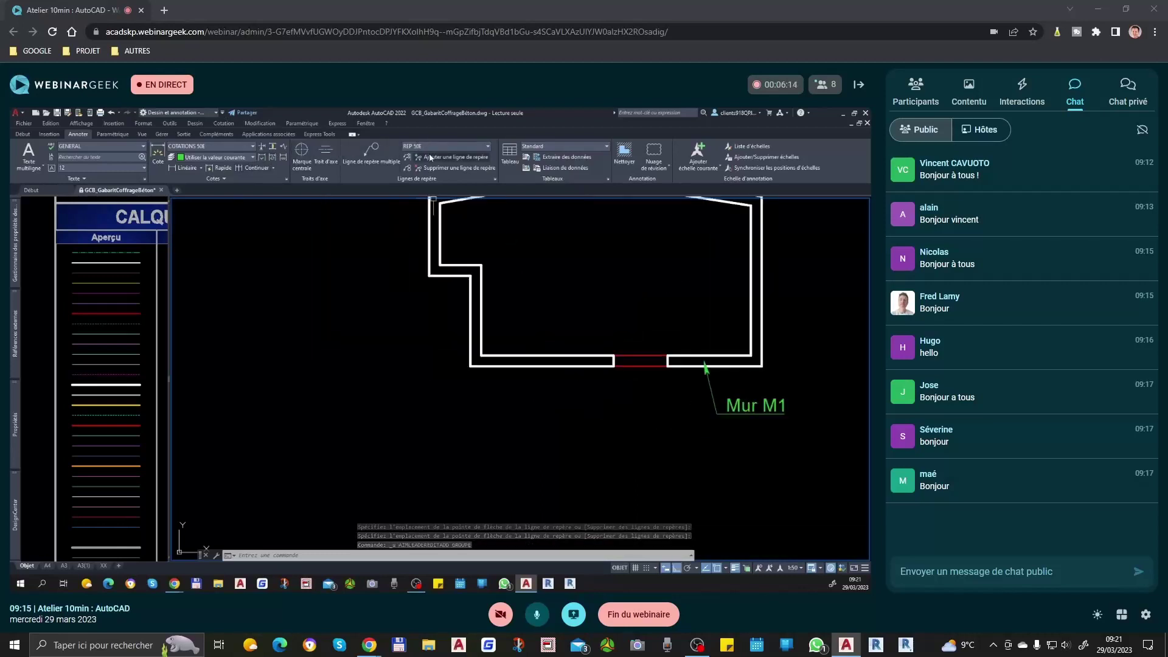
click(751, 406)
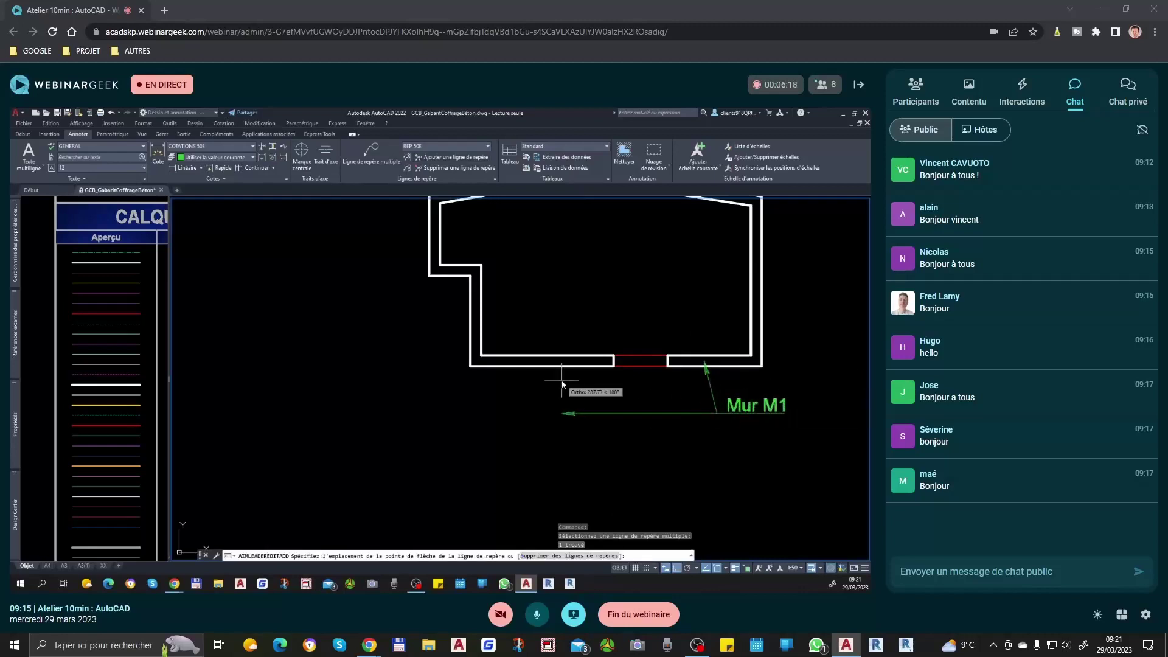
key(F8)
scroll(556, 375, up, 3)
click(526, 320)
scroll(496, 358, down, 3)
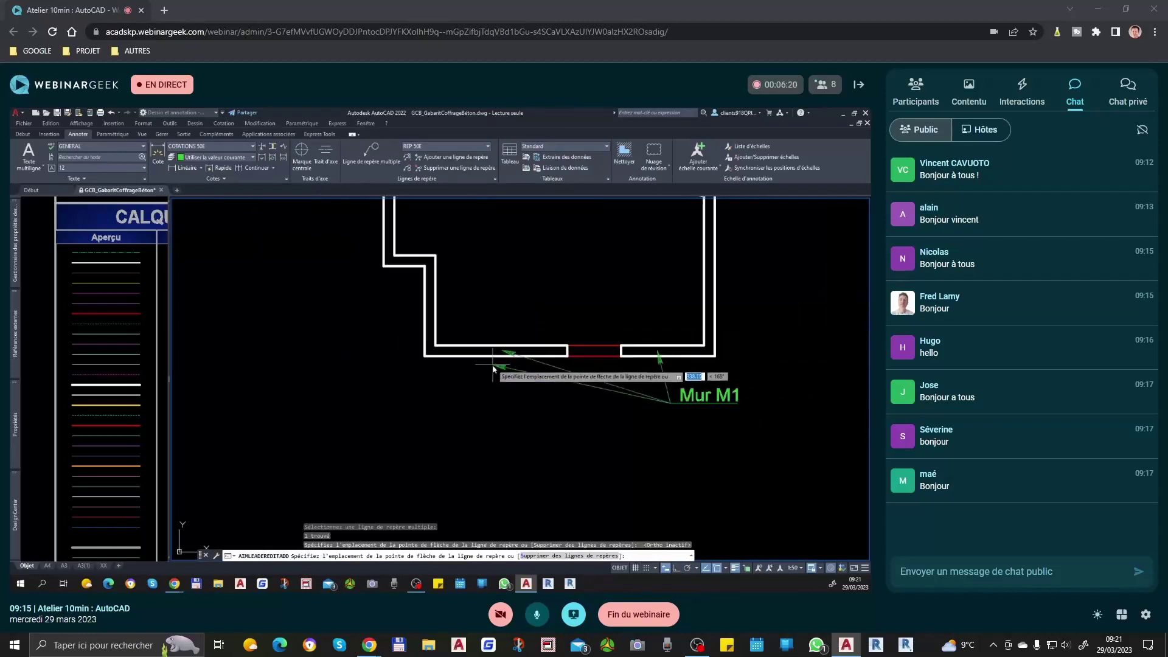
Add two more leader lines from Mur M1, one to the plan's lower left wall and one to its upper left wall
scroll(433, 301, up, 3)
click(428, 291)
scroll(446, 342, down, 4)
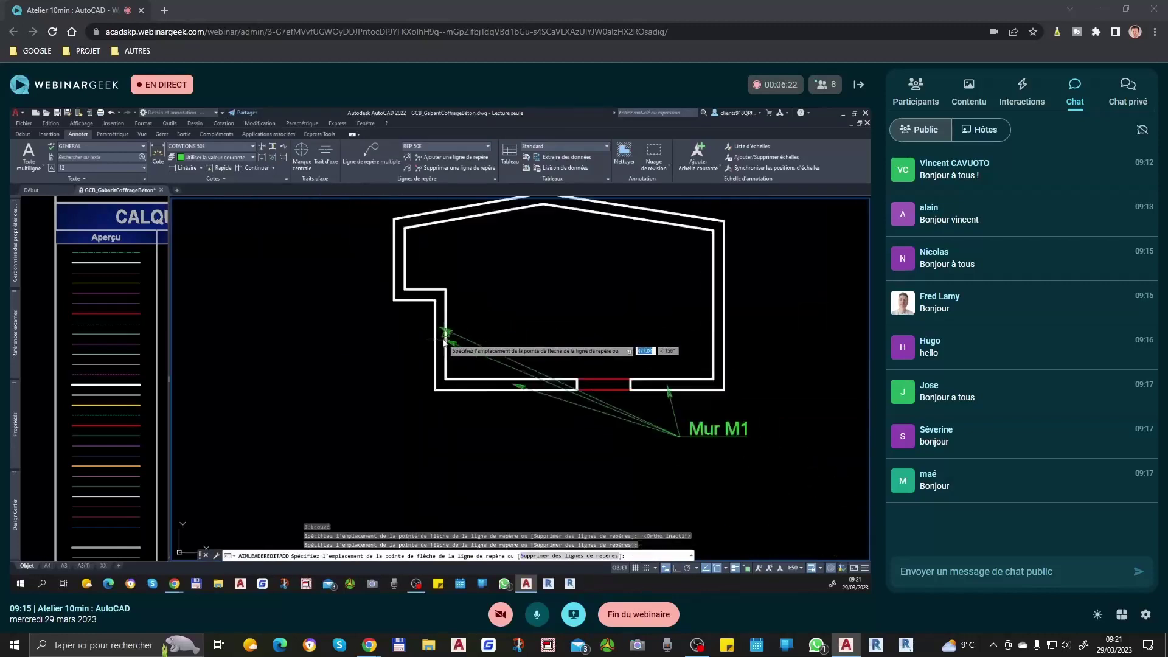
scroll(439, 301, up, 3)
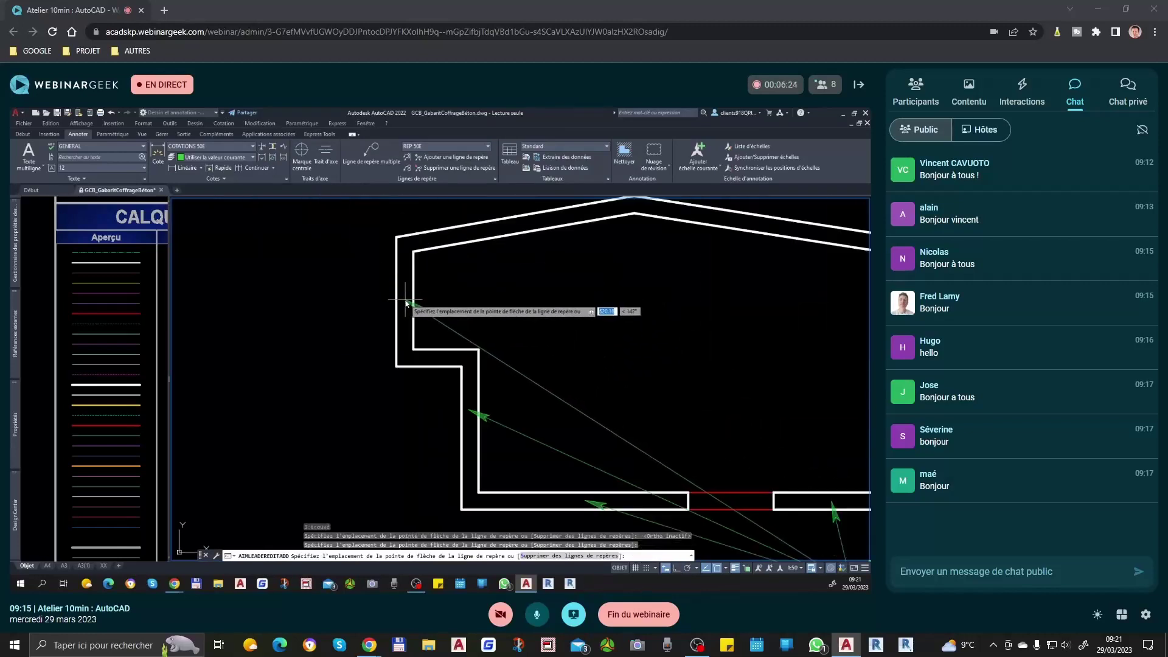
click(404, 293)
scroll(440, 298, down, 3)
key(Return)
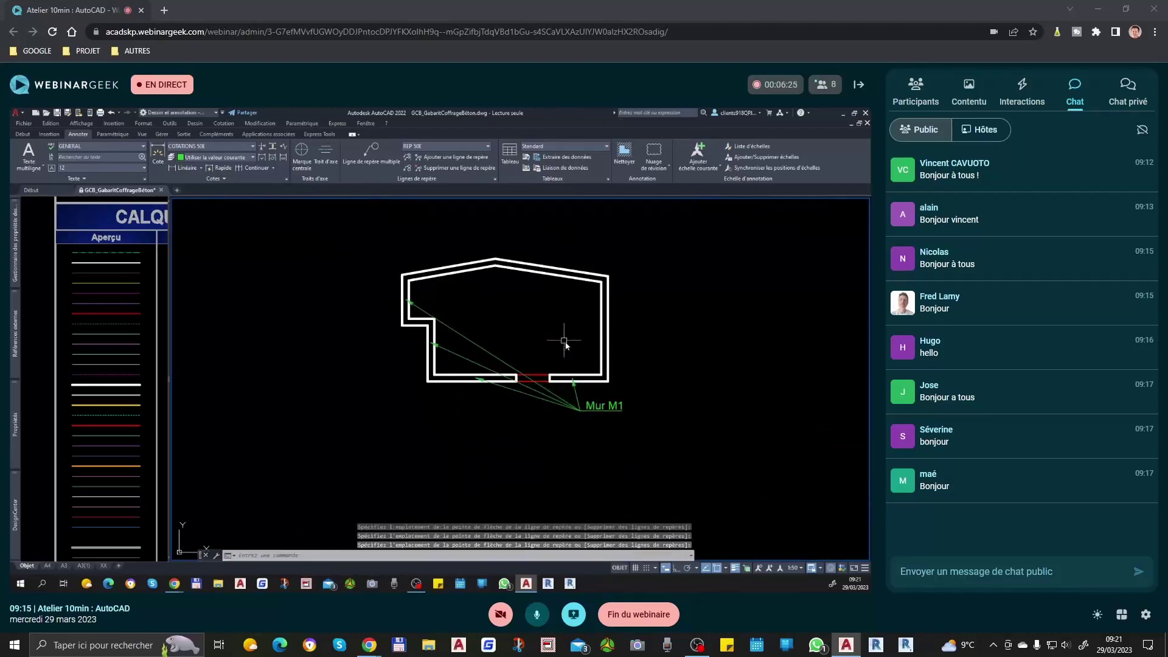
Move the Mur M1 multileader label with its landing to the empty area below and left of the plan
click(581, 416)
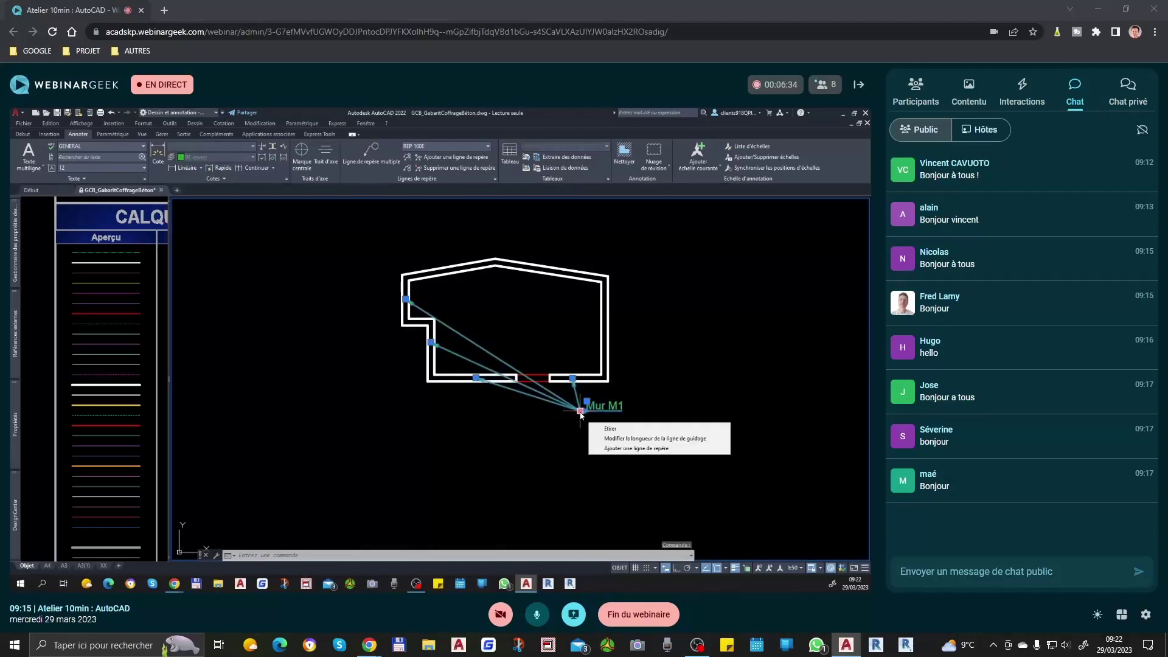
click(581, 412)
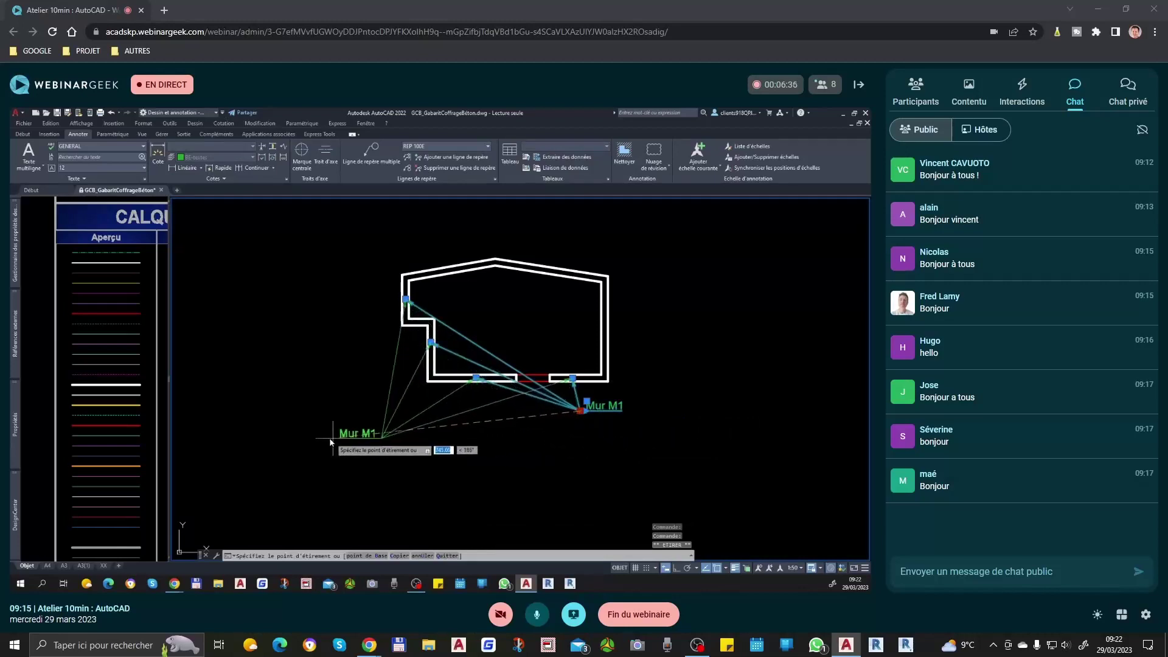
click(331, 442)
key(Escape)
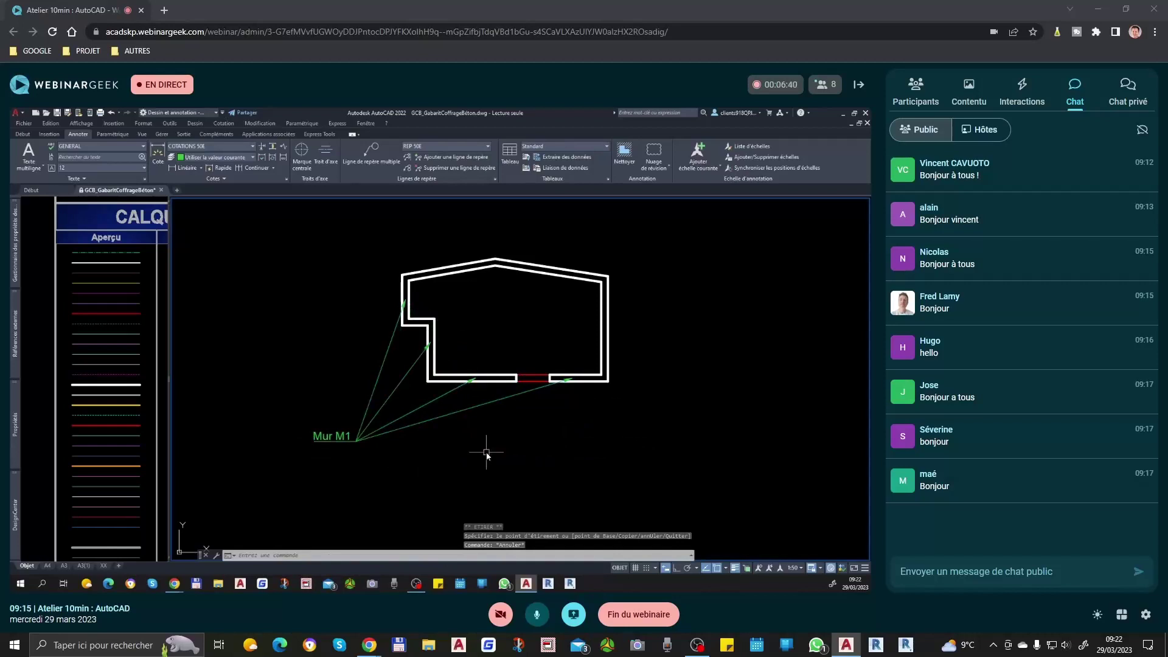
key(Escape)
scroll(364, 362, up, 2)
scroll(371, 369, down, 3)
key(Escape)
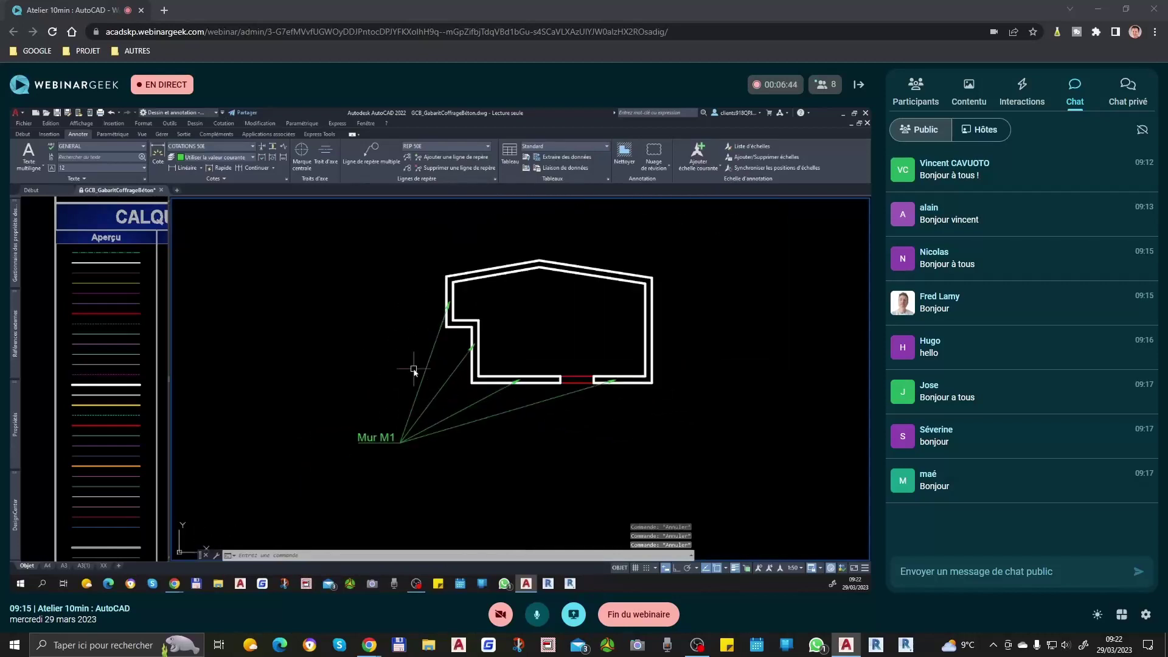
Move the Mur M1 label to the empty area above and right of the plan
scroll(413, 370, up, 2)
scroll(487, 402, down, 2)
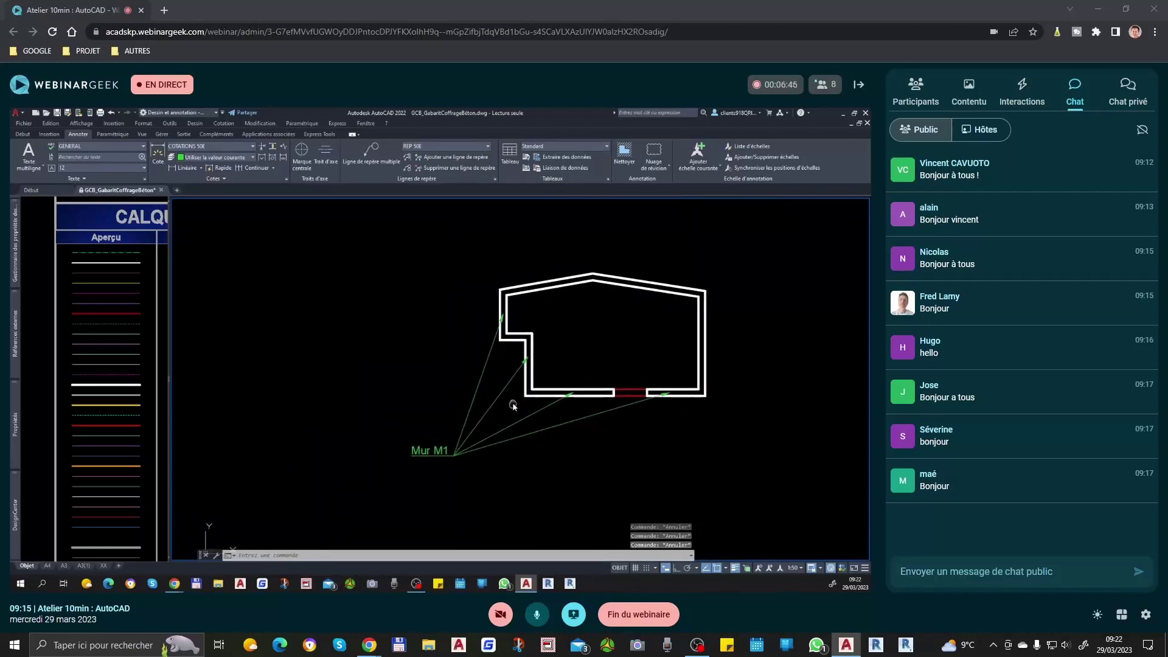
click(526, 416)
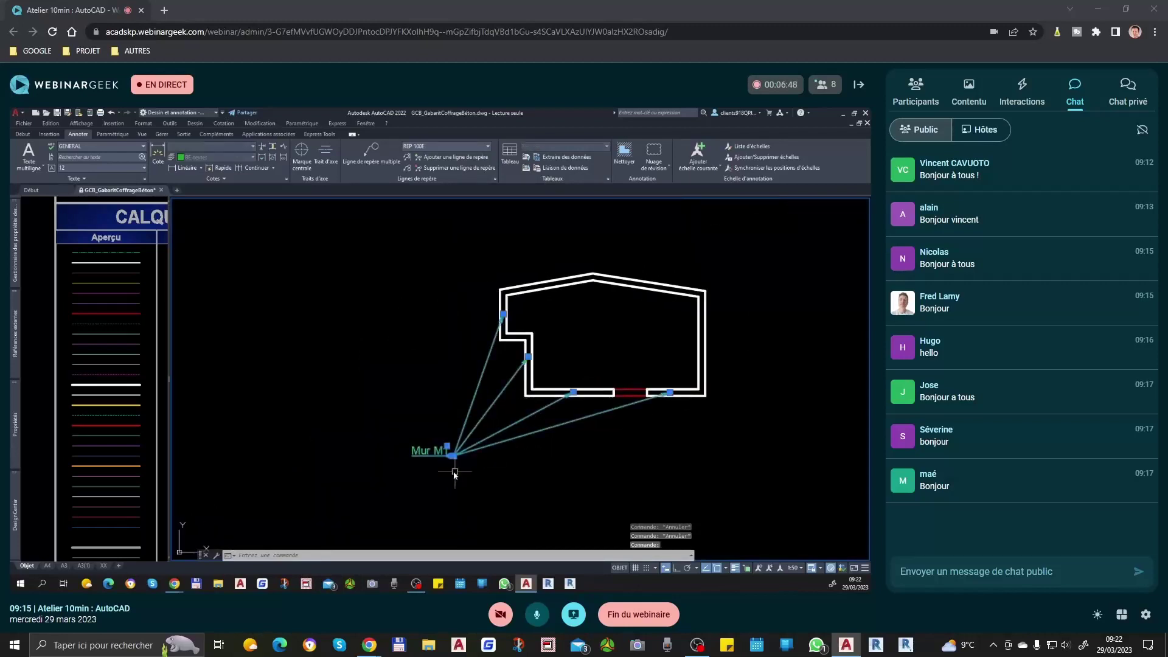
scroll(454, 462, down, 2)
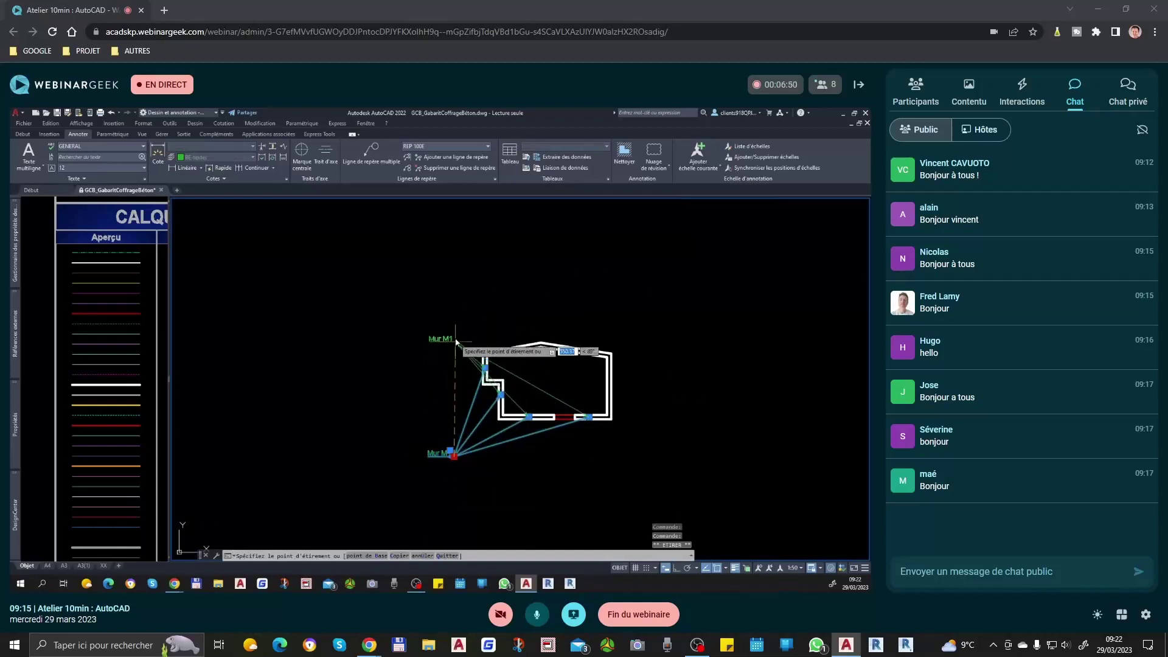
click(777, 296)
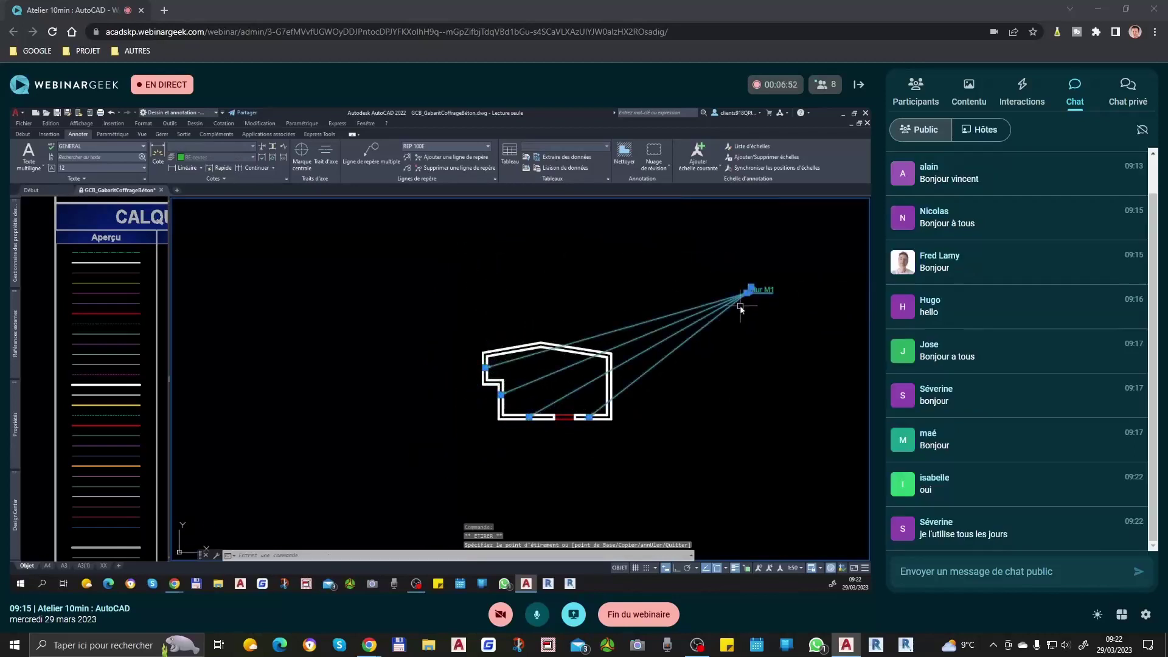
Move the Mur M1 label back to the area below and left of the plan
click(747, 294)
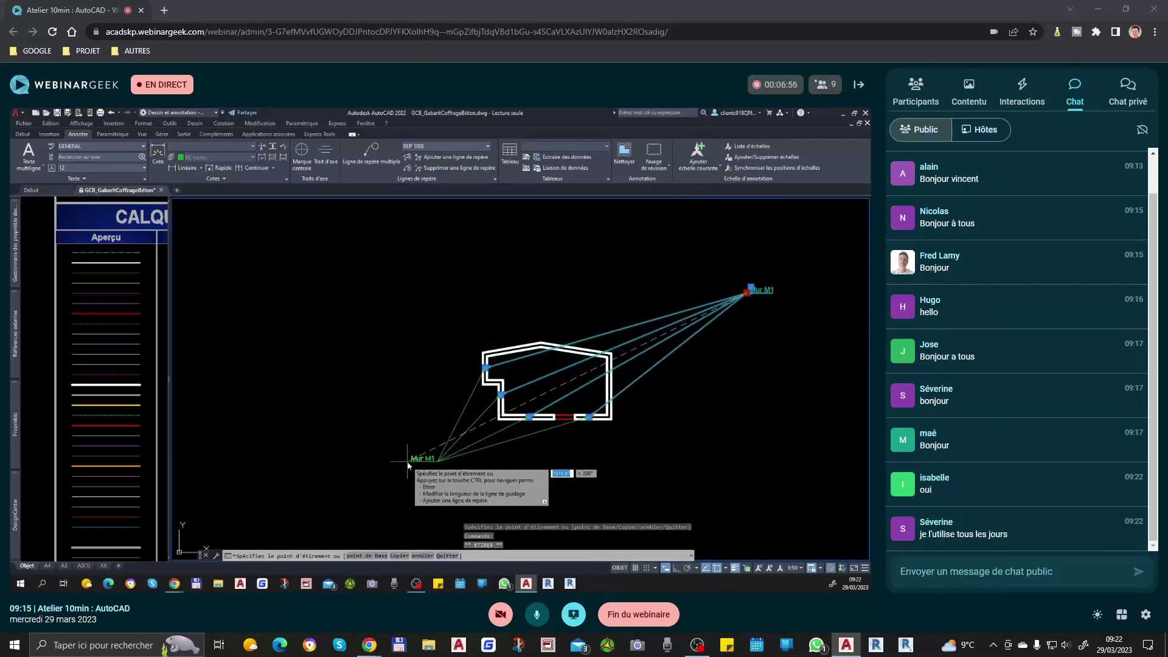
click(436, 459)
key(Escape)
scroll(529, 367, up, 2)
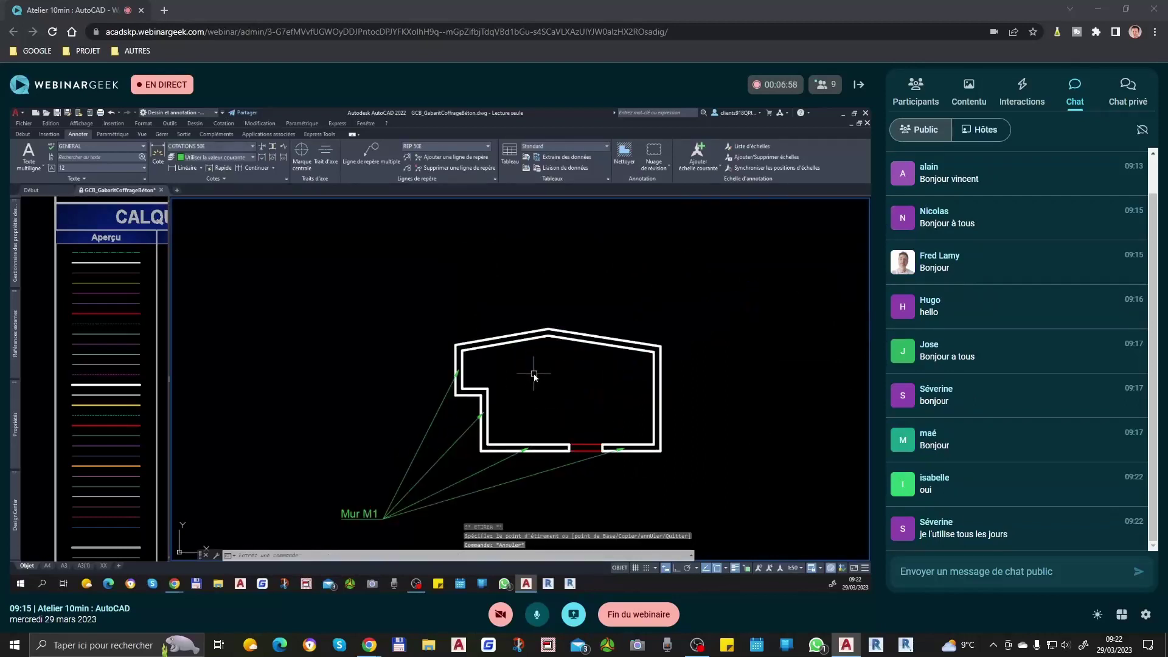
Add a multileader labelled M2 above the plan, with its arrow on the top wall left of the peak
text(lrm)
key(Return)
scroll(543, 343, up, 4)
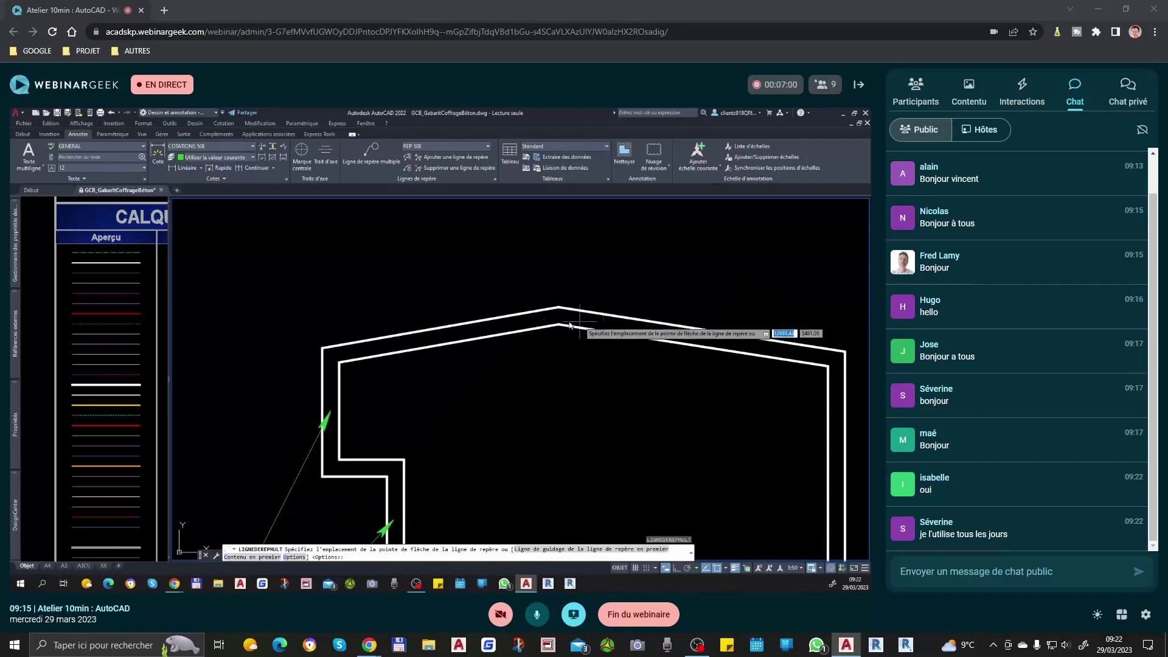
scroll(515, 322, up, 2)
click(503, 324)
scroll(504, 323, down, 4)
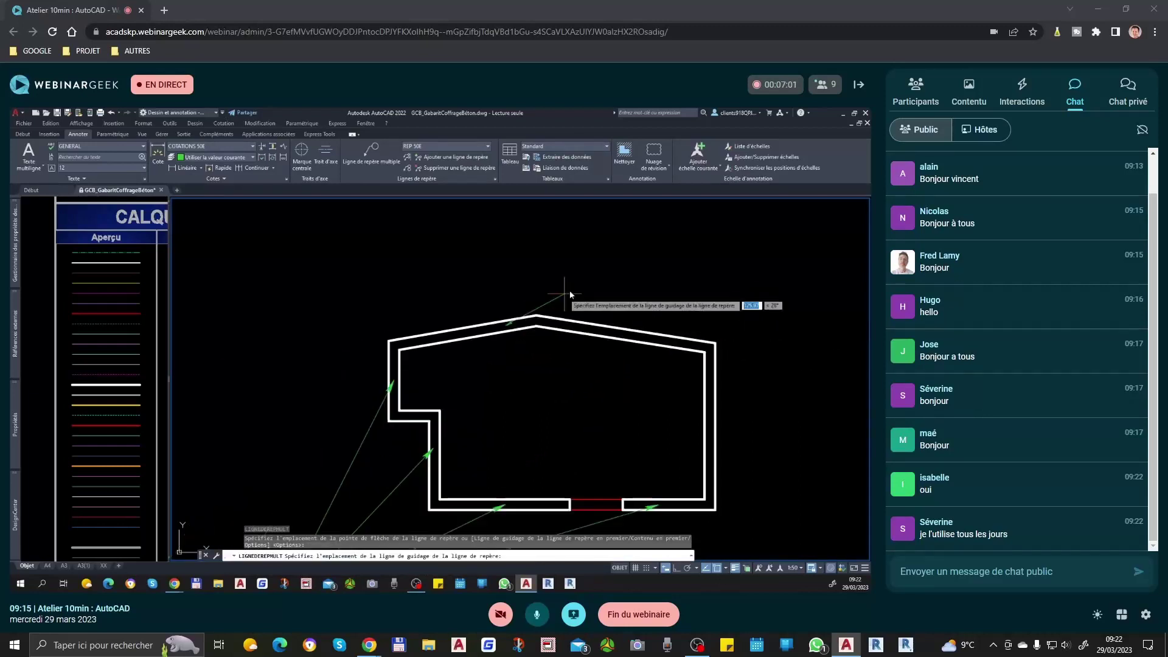
click(608, 275)
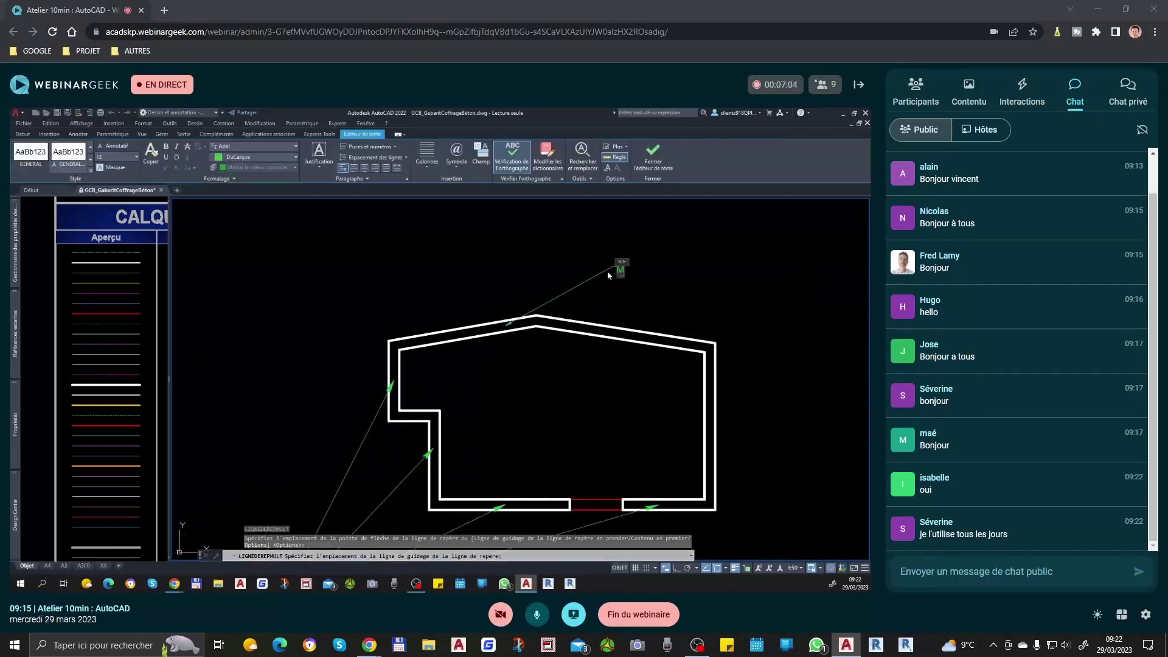
click(637, 249)
scroll(655, 213, down, 2)
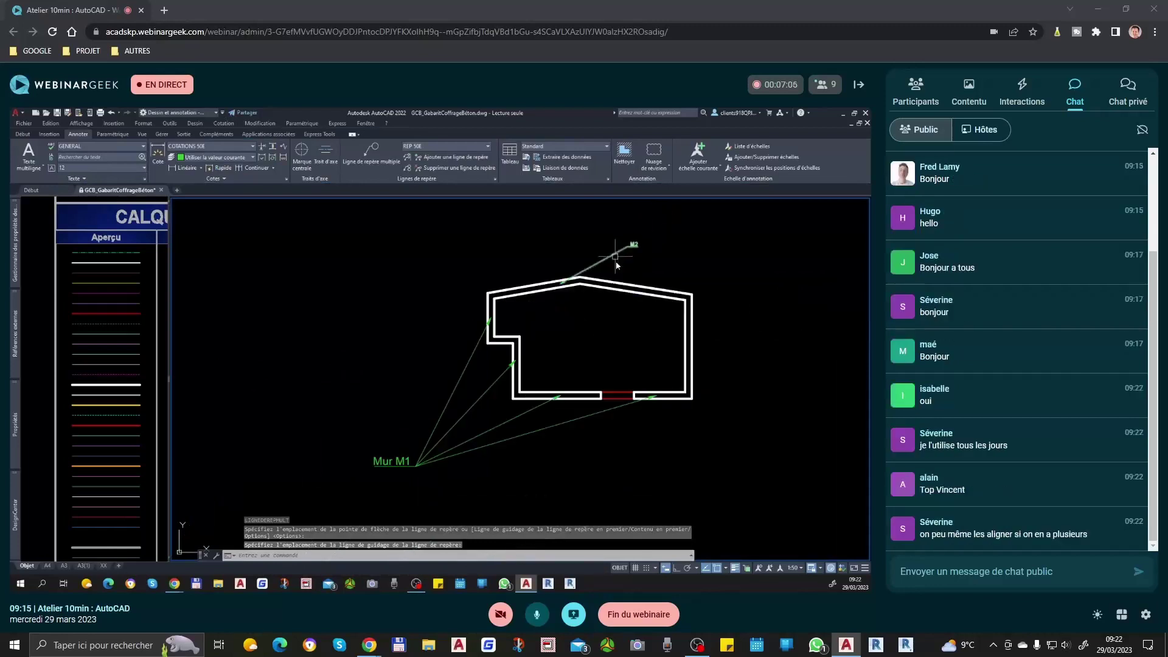
key(Escape)
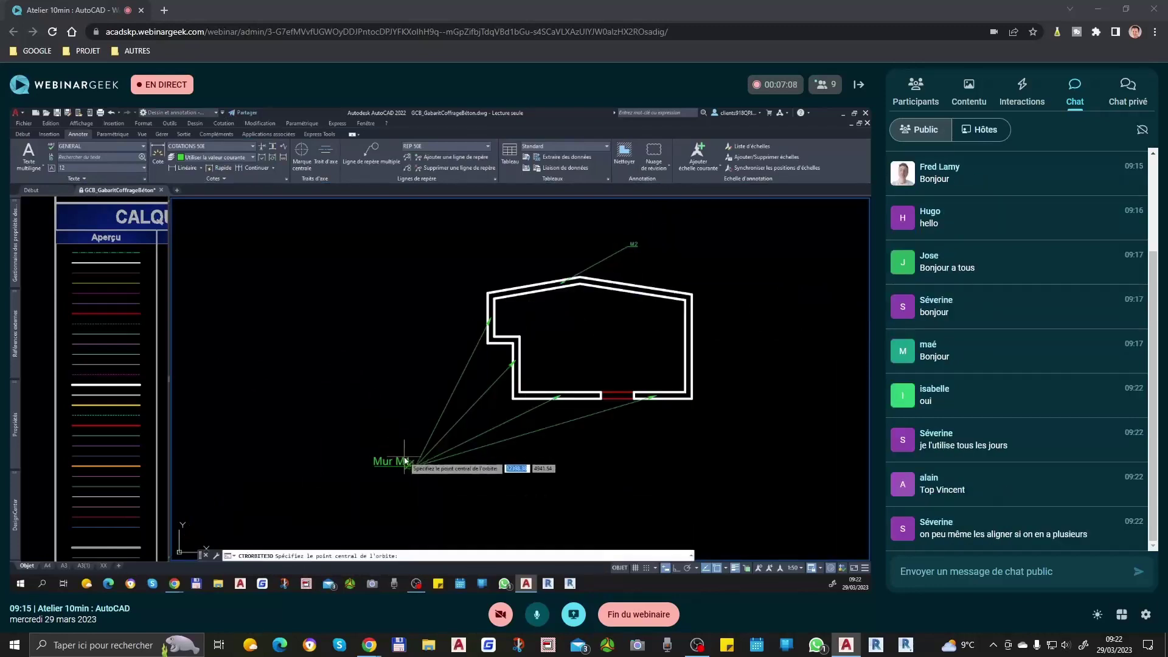
Copy the Mur M1 label's text onto the M2 multileader and edit it to read Mur M2
text(ctx)
key(Return)
click(394, 460)
scroll(636, 240, up, 3)
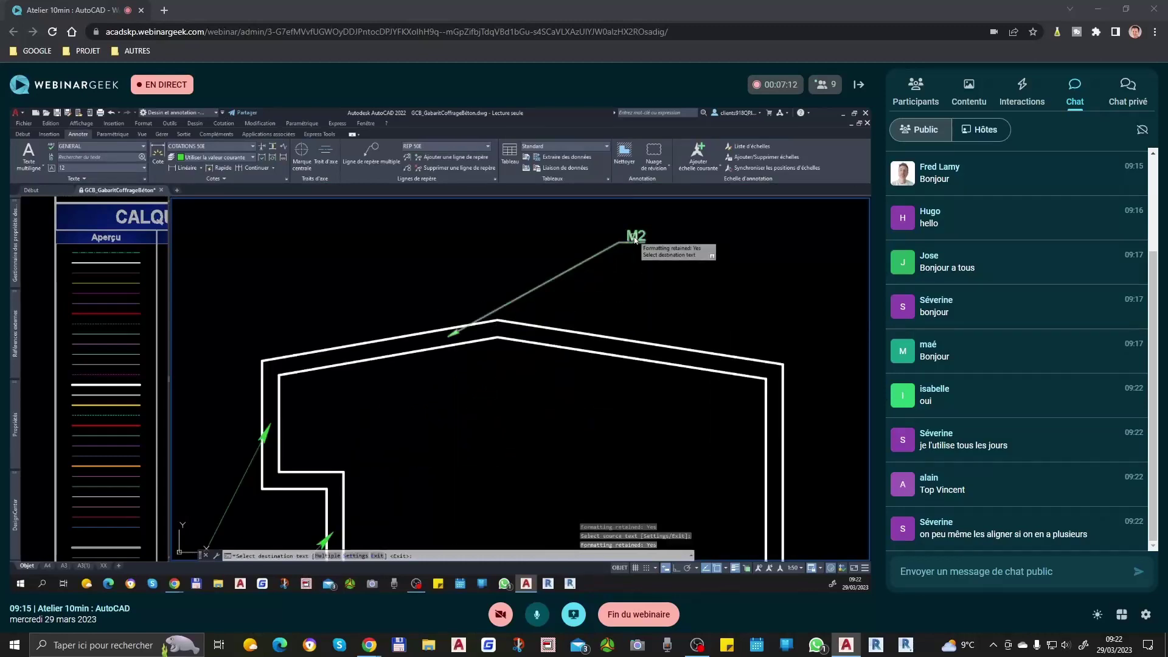
click(635, 240)
key(Return)
double_click(634, 238)
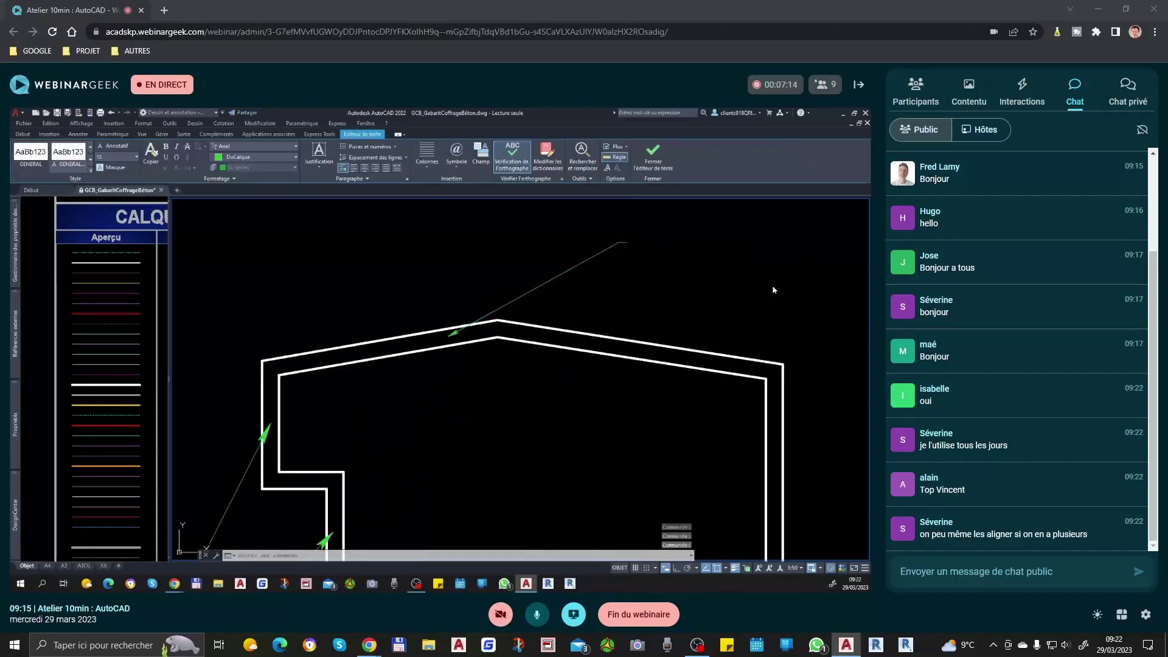
key(Escape)
scroll(594, 301, down, 4)
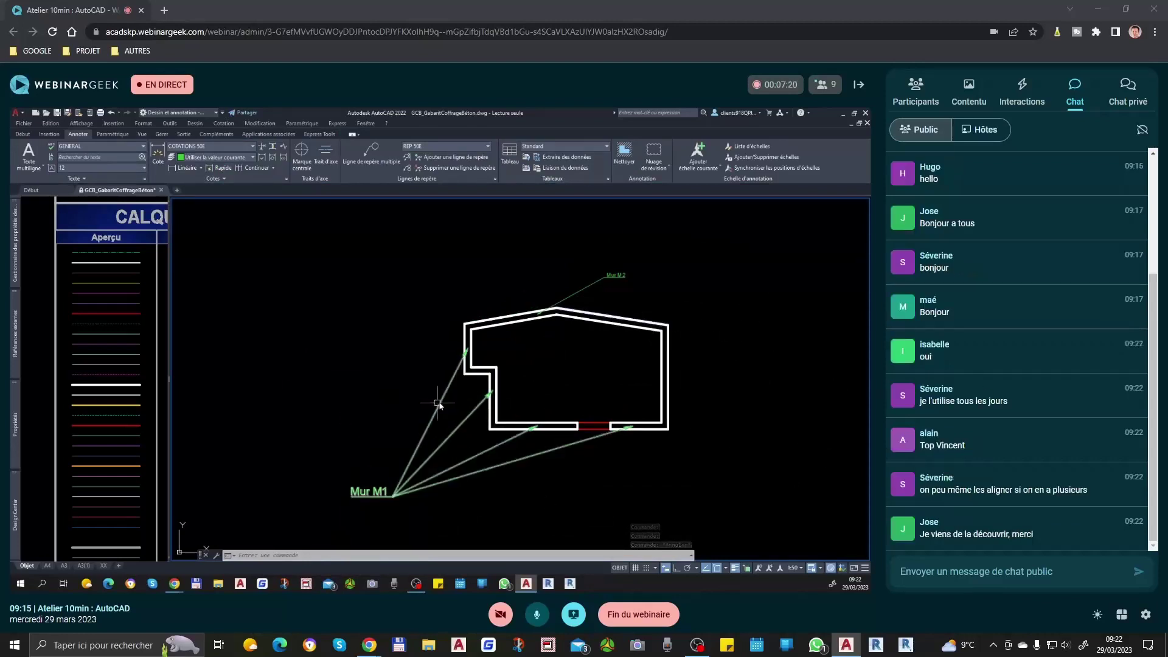
Change the Mur M2 multileader's style to REP 100E
click(613, 267)
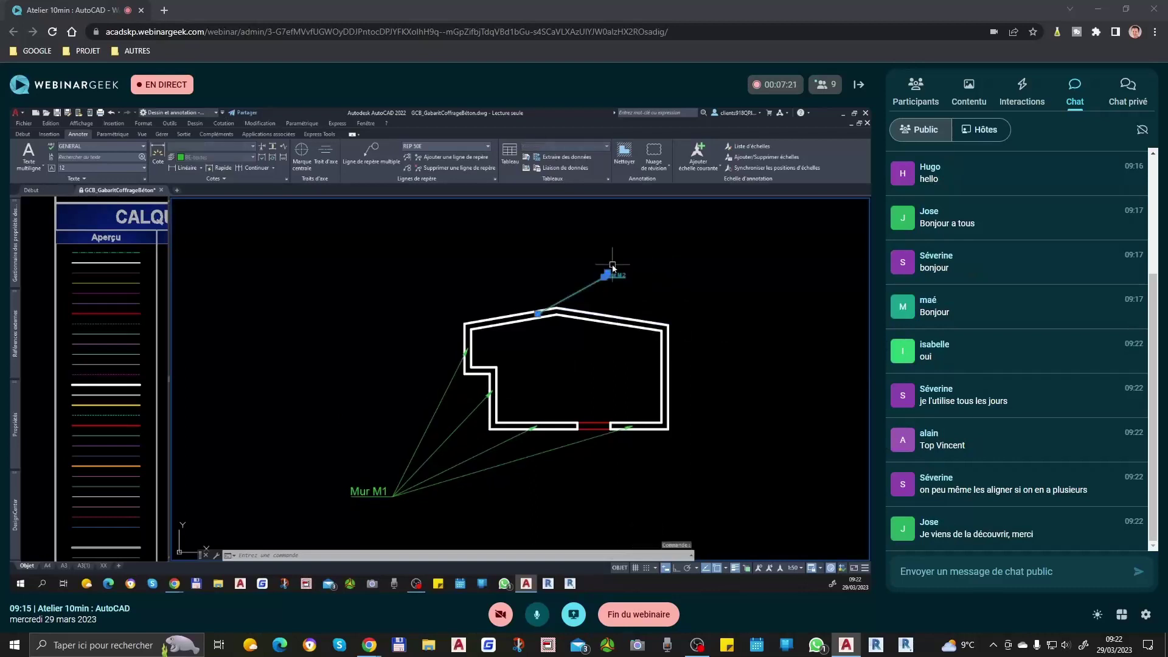
click(445, 149)
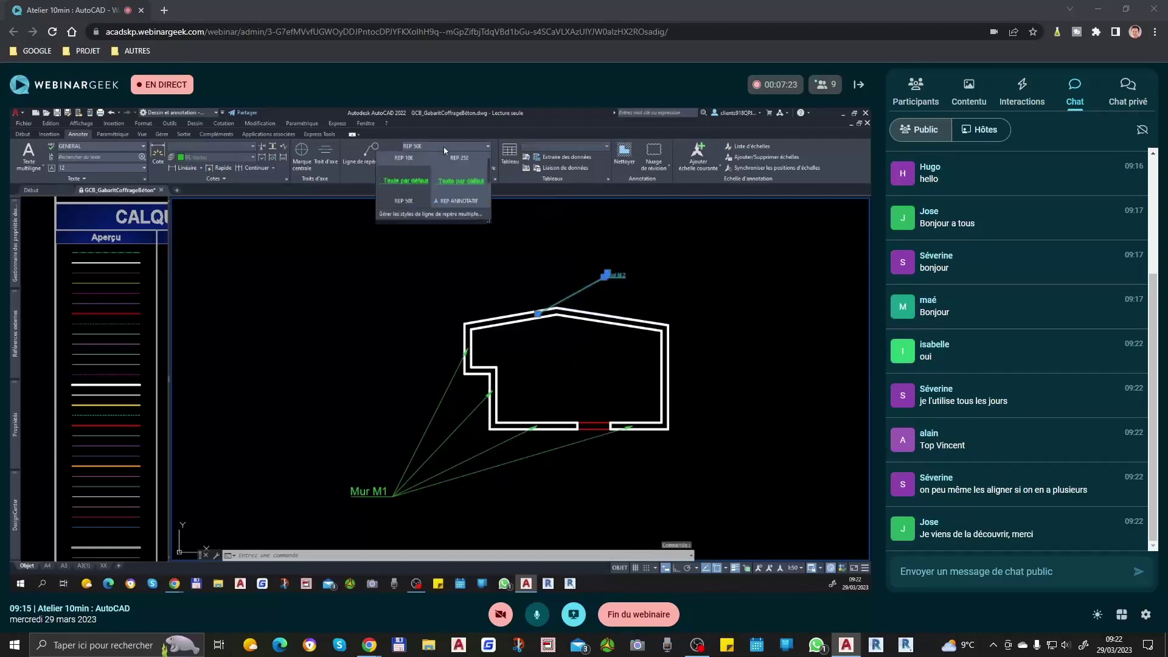
scroll(429, 202, down, 2)
click(426, 206)
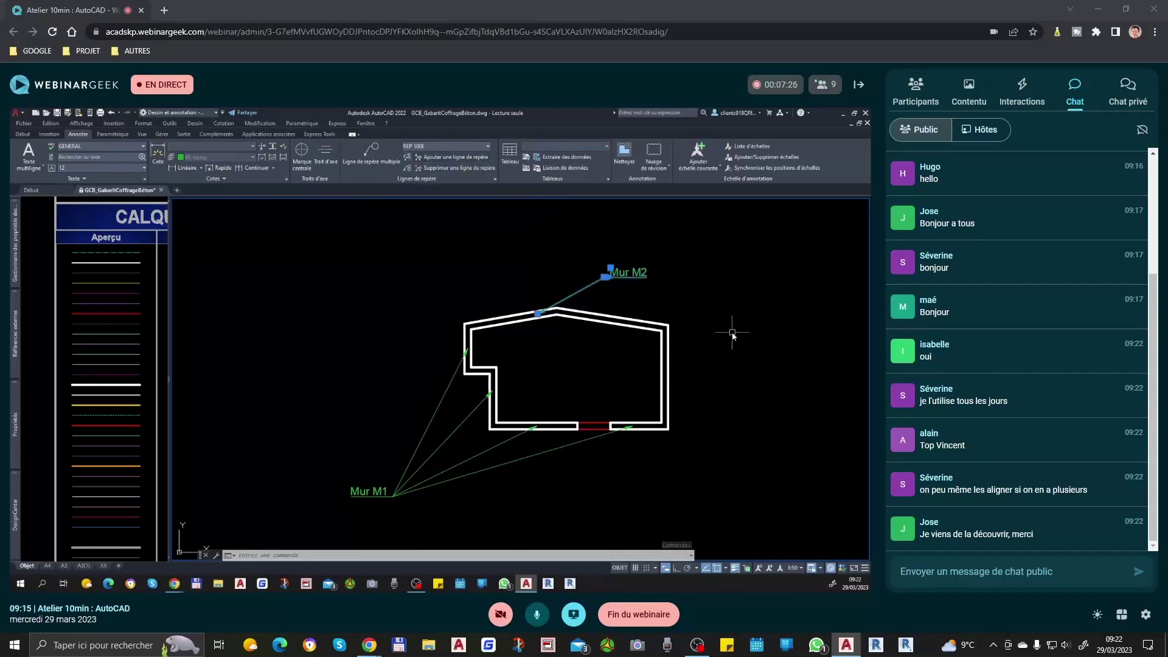
key(Escape)
key(Escape)
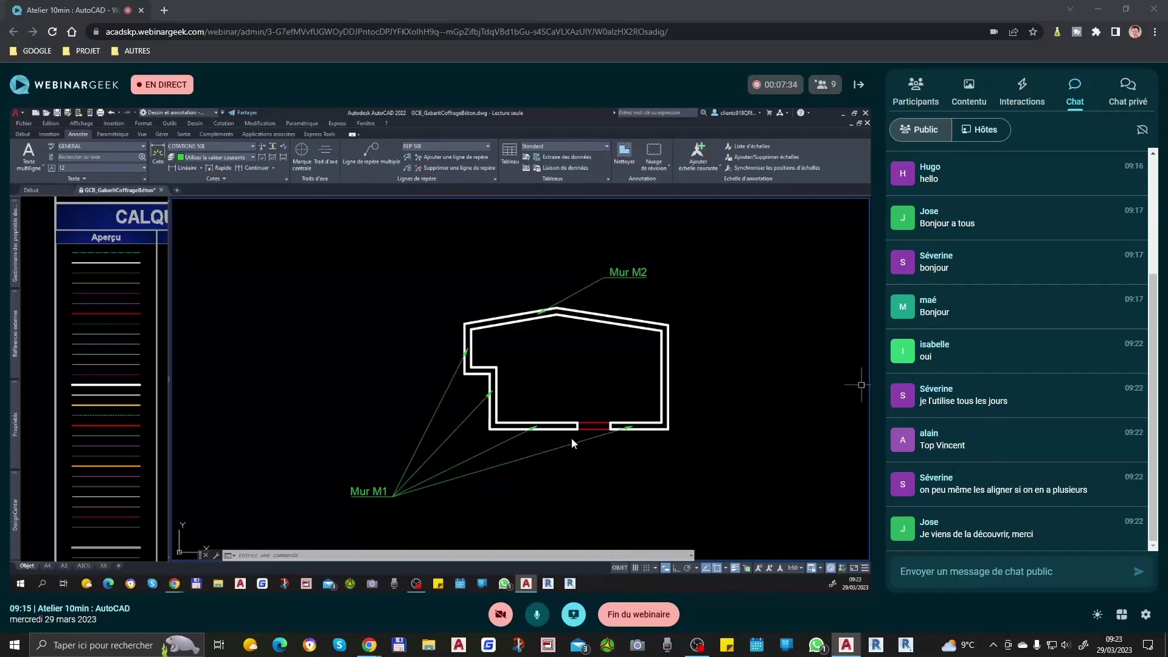
middle_drag(713, 328, 611, 316)
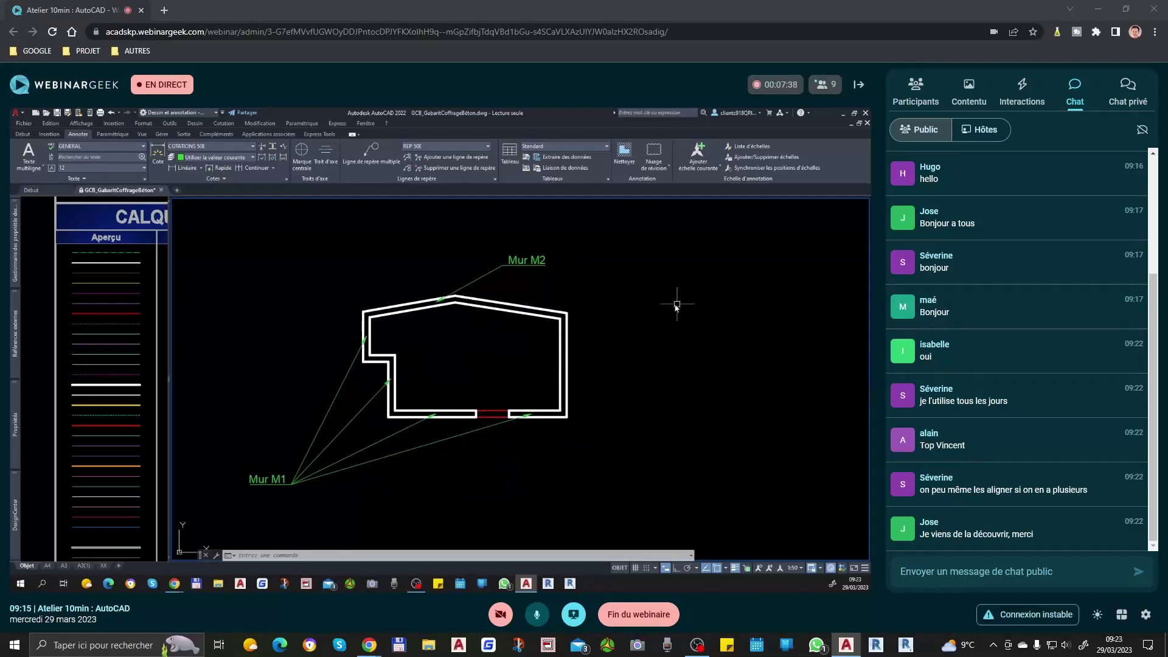
key(Escape)
key(Escape)
mouse_move(601, 312)
middle_down()
mouse_move(712, 275)
mouse_move(706, 290)
mouse_move(676, 292)
middle_up()
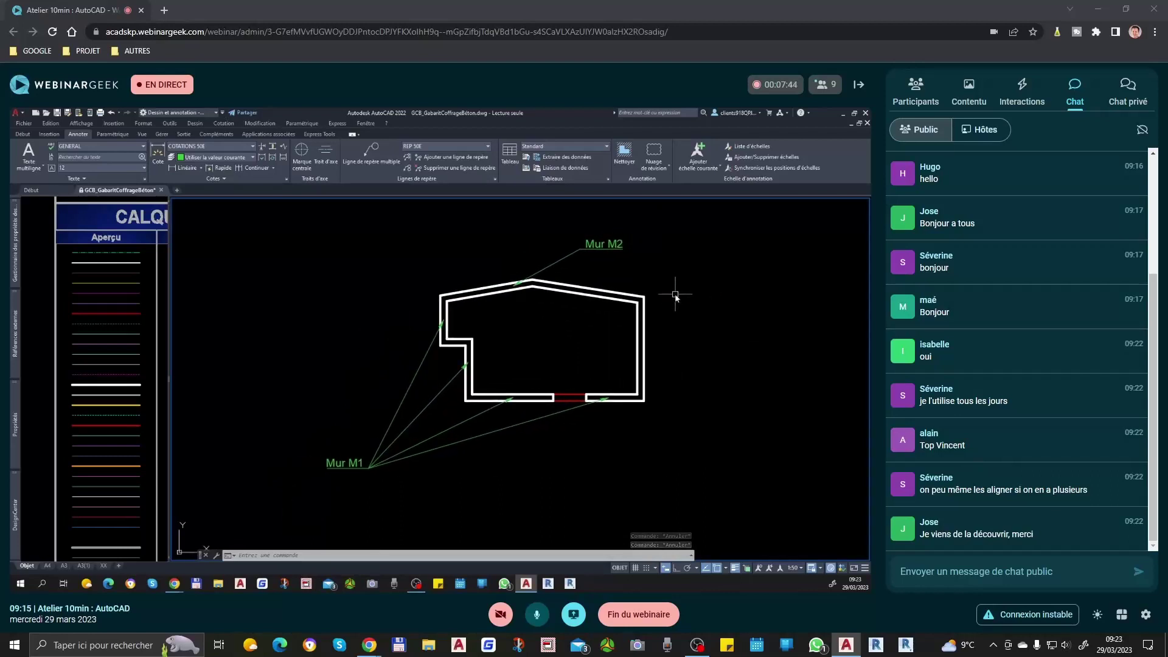
Add leader lines from Mur M2 to the top wall right of the peak and to the right wall
click(612, 244)
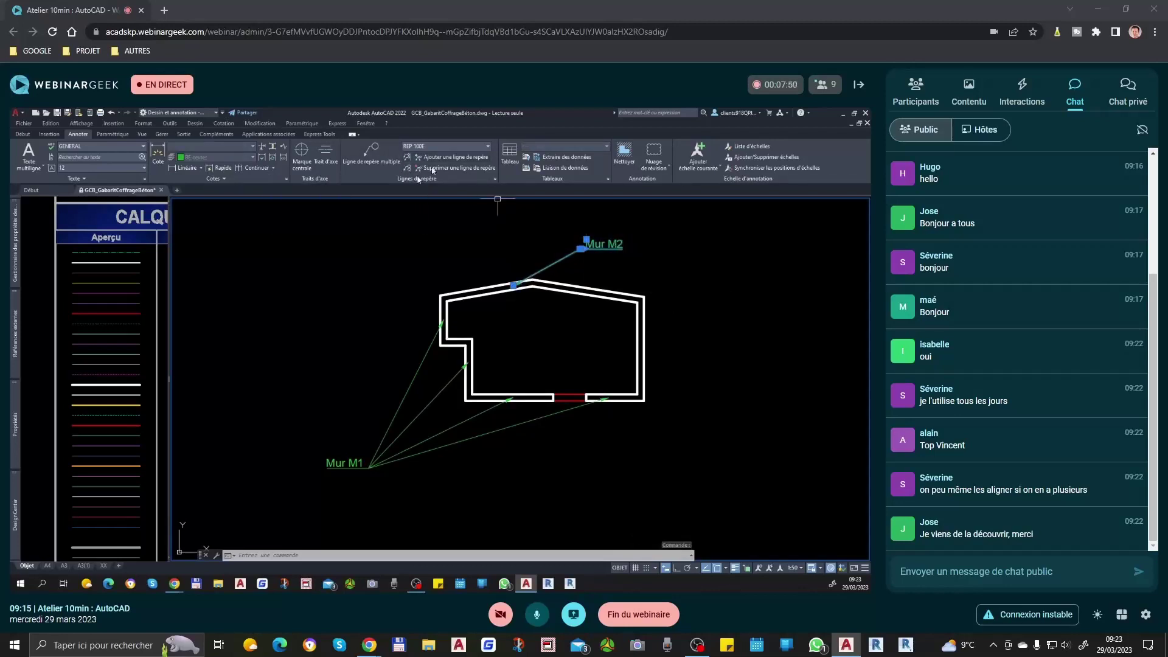
scroll(611, 240, up, 2)
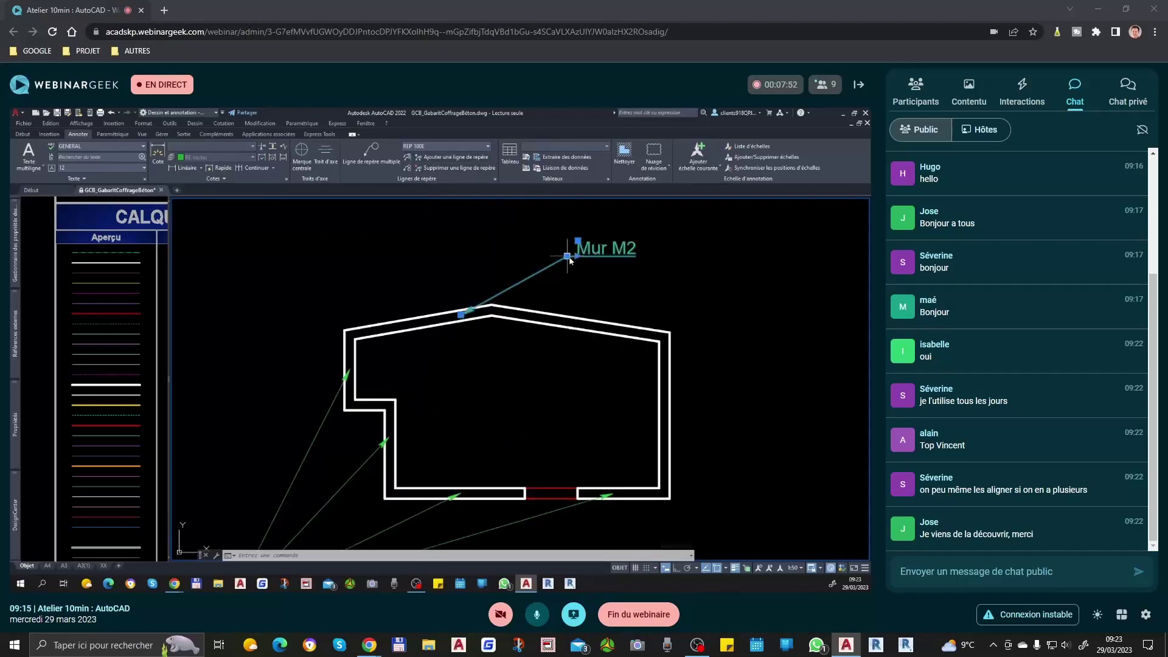
mouse_move(568, 259)
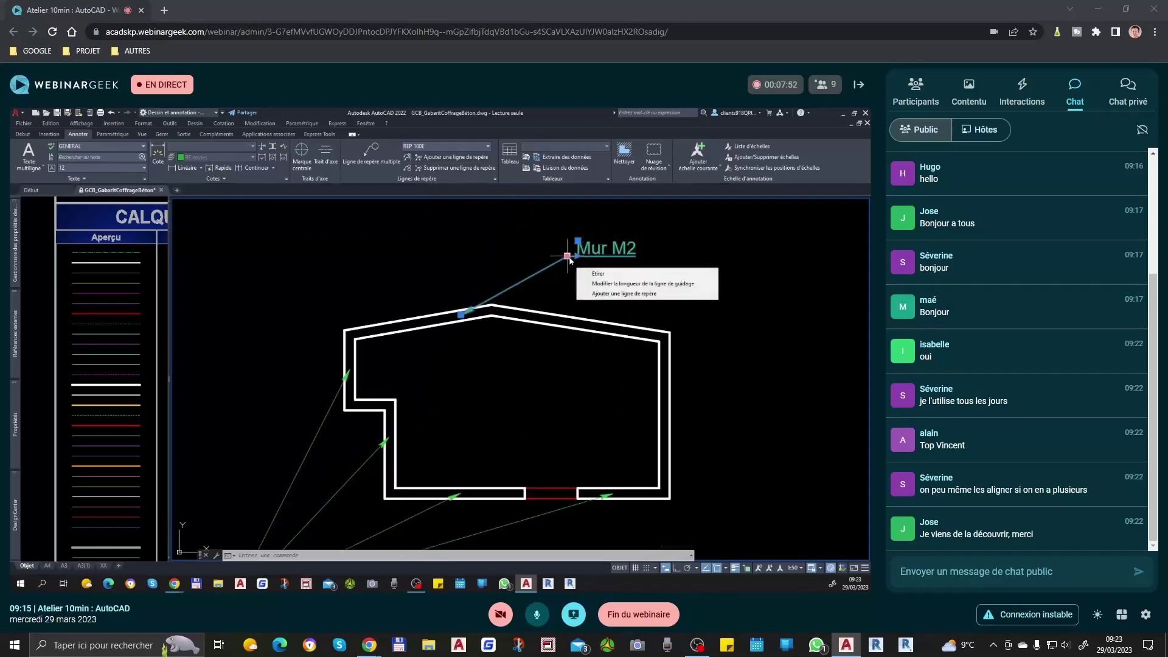
click(593, 294)
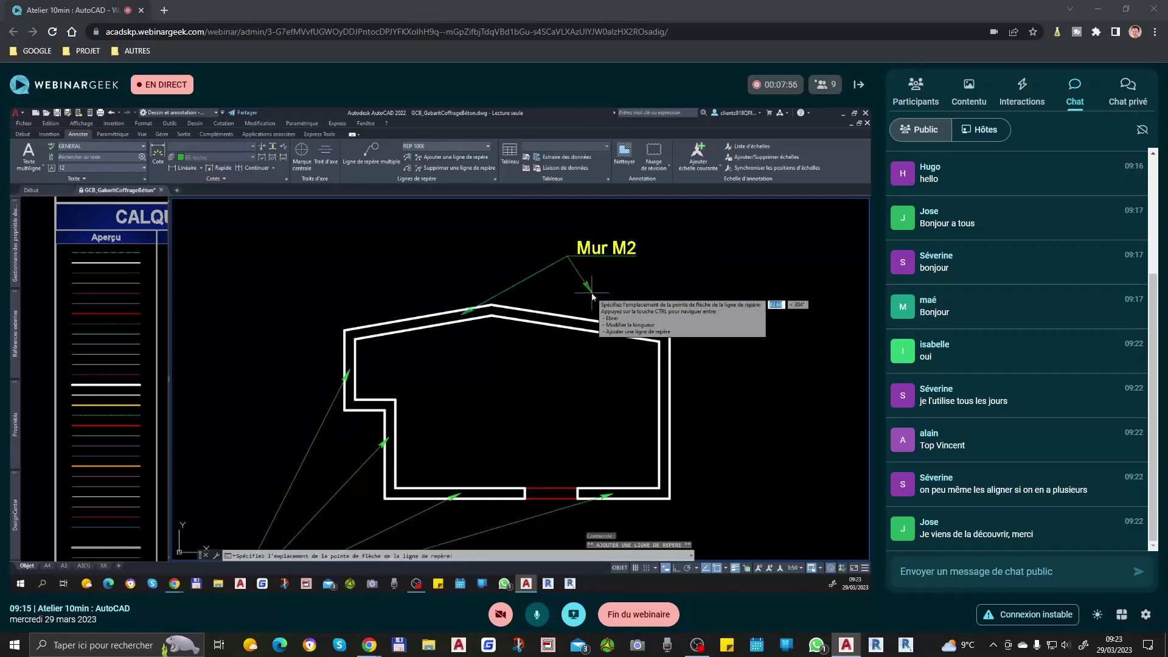
scroll(556, 304, up, 4)
scroll(570, 248, down, 2)
scroll(570, 249, down, 2)
scroll(633, 307, up, 3)
click(672, 312)
scroll(671, 321, down, 3)
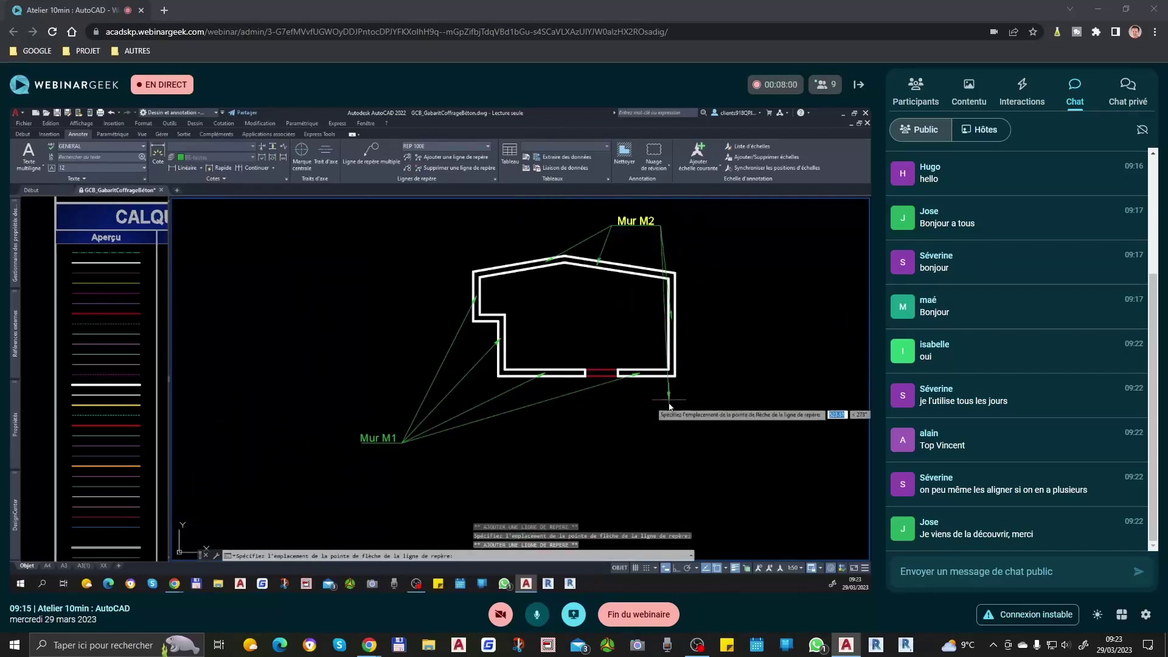
key(Escape)
scroll(664, 219, up, 2)
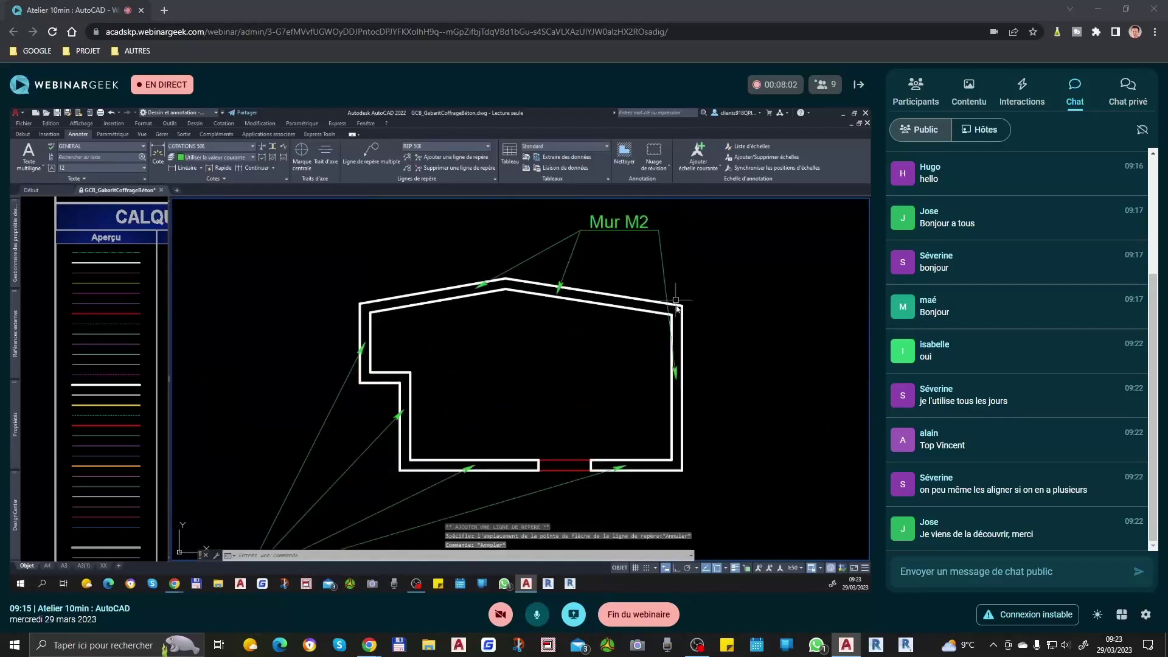
scroll(673, 368, down, 2)
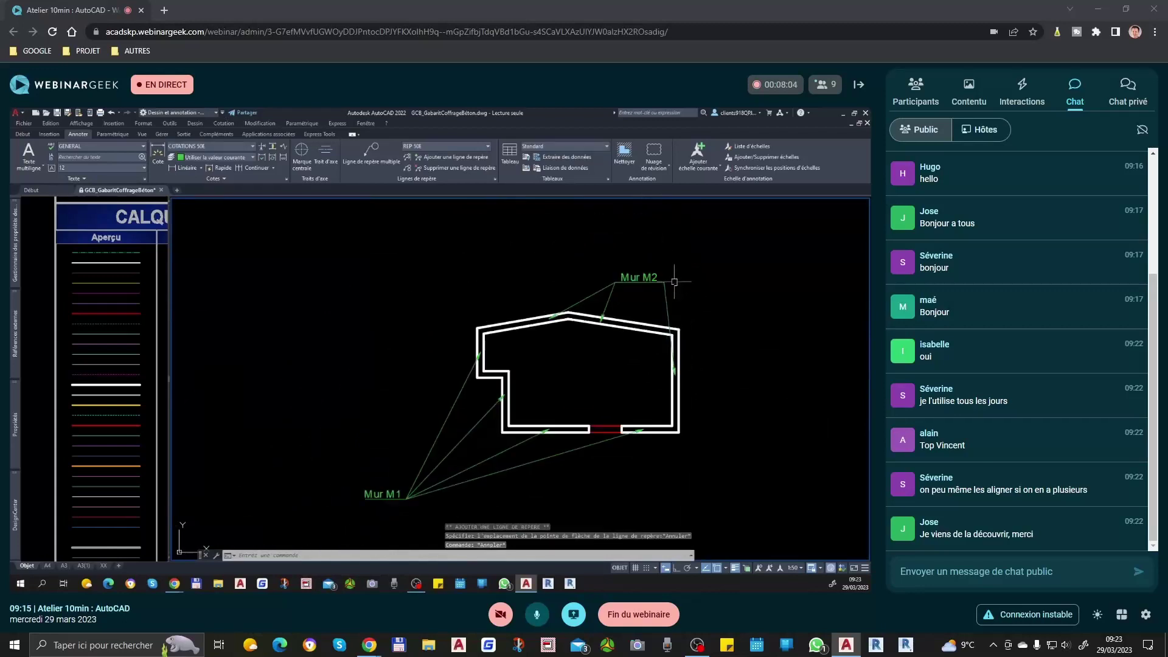
click(674, 280)
click(661, 284)
scroll(666, 280, up, 2)
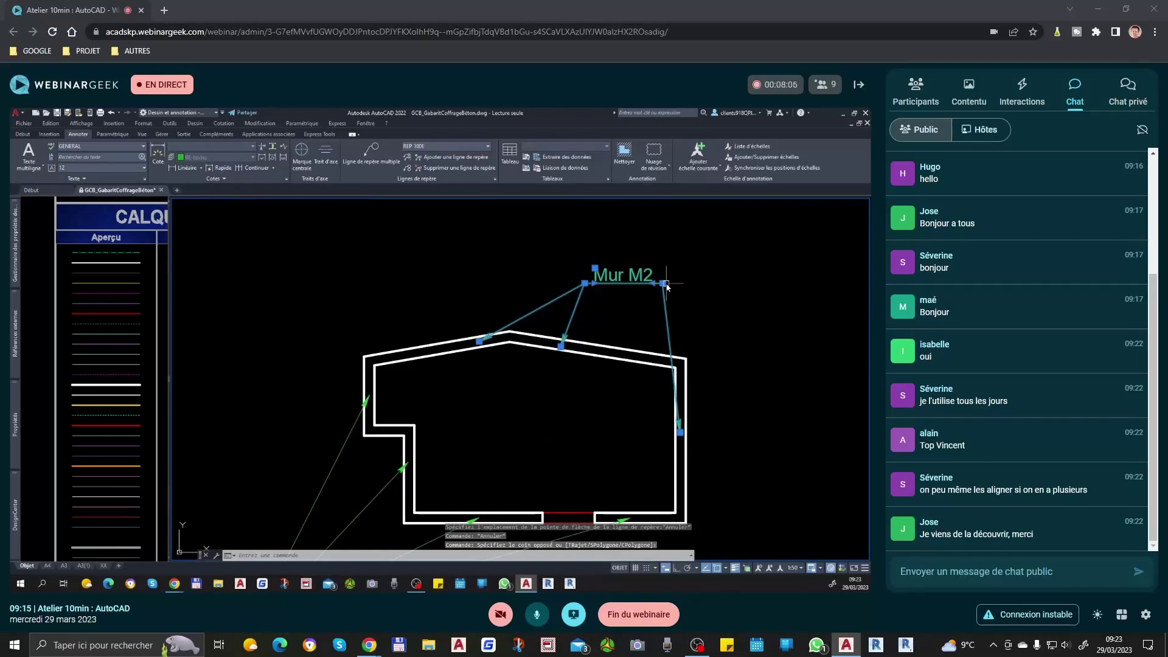
click(584, 283)
scroll(587, 289, up, 1)
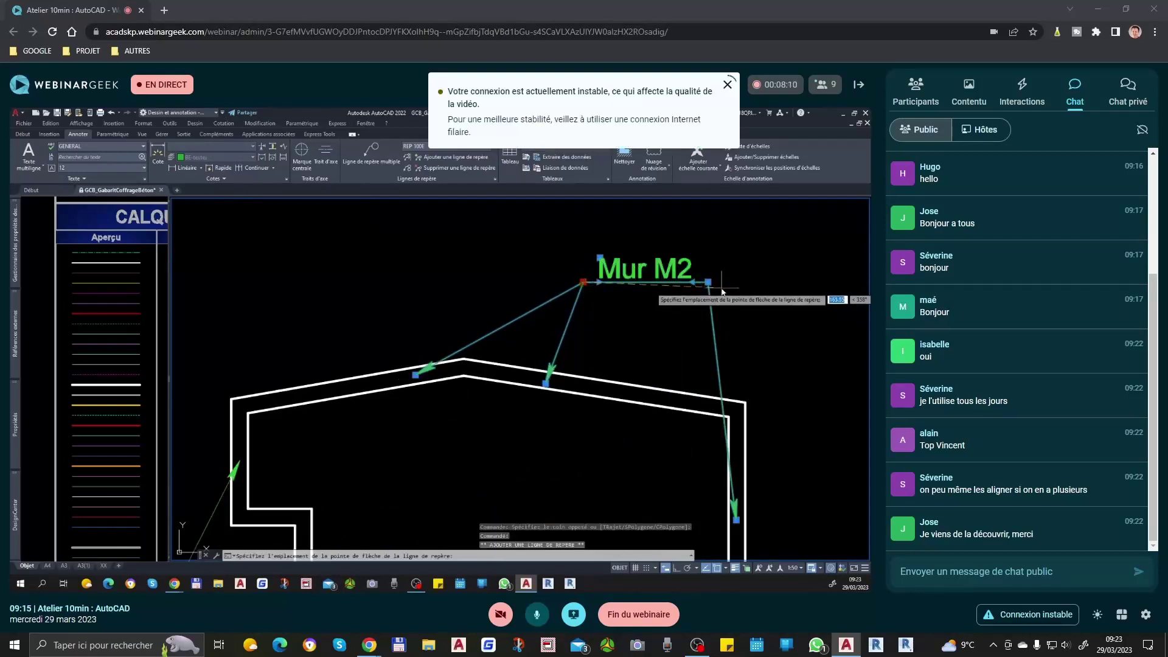
scroll(655, 292, down, 3)
key(Escape)
Move the Mur M2 label out to the right, and bring it back above the plan just right of the peak
click(658, 285)
scroll(711, 280, up, 1)
scroll(710, 281, up, 2)
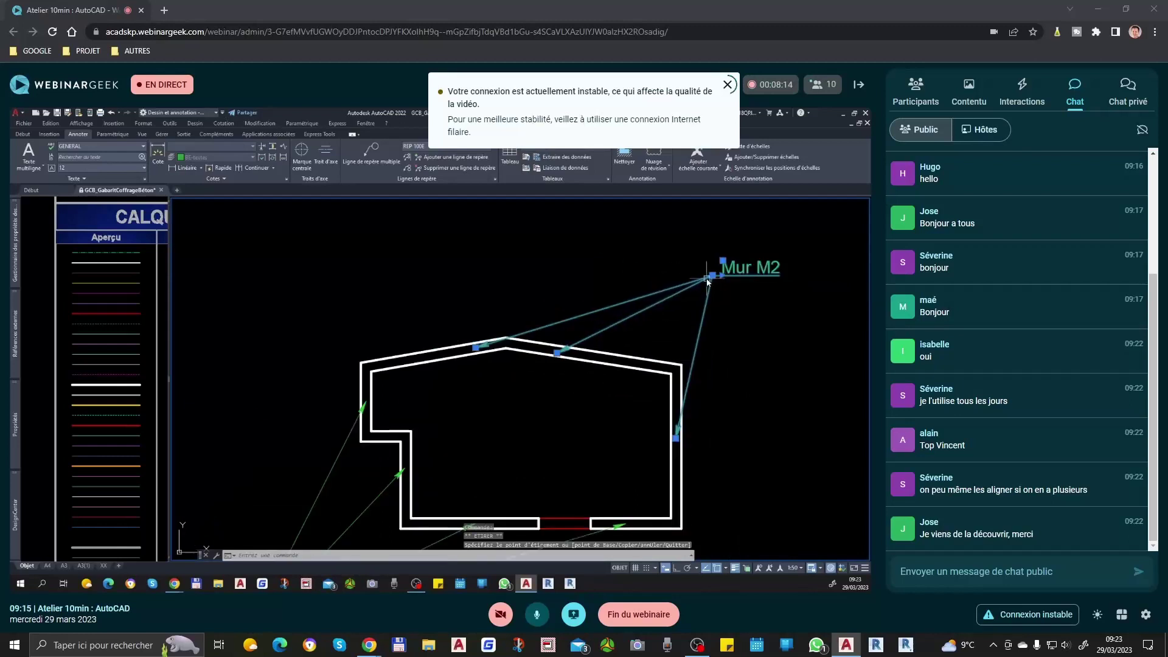
click(536, 275)
key(Escape)
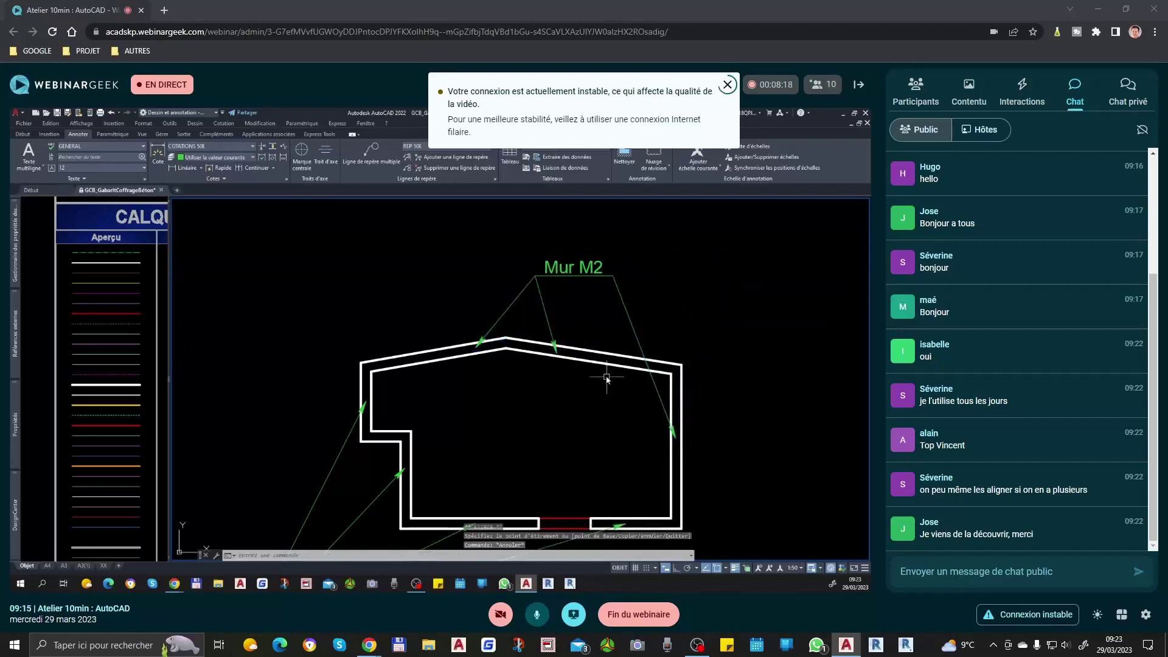
Place a horizontal multileader reading 1 in the empty area to the right of the plan, with Ortho on
scroll(606, 380, down, 2)
key(Escape)
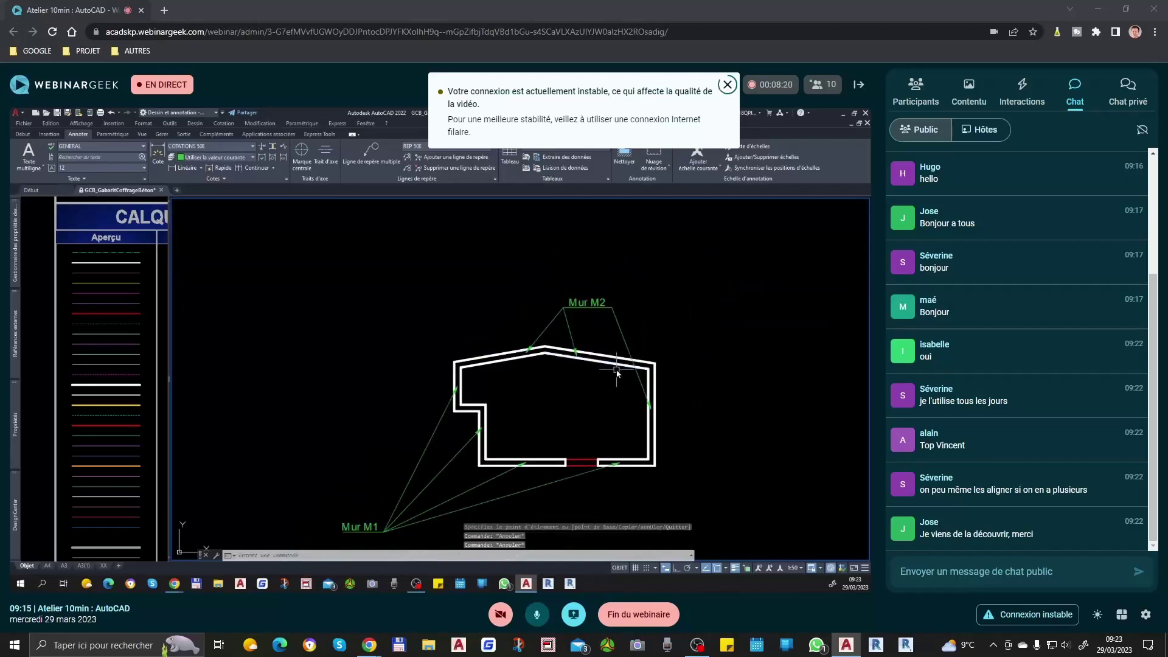
key(Escape)
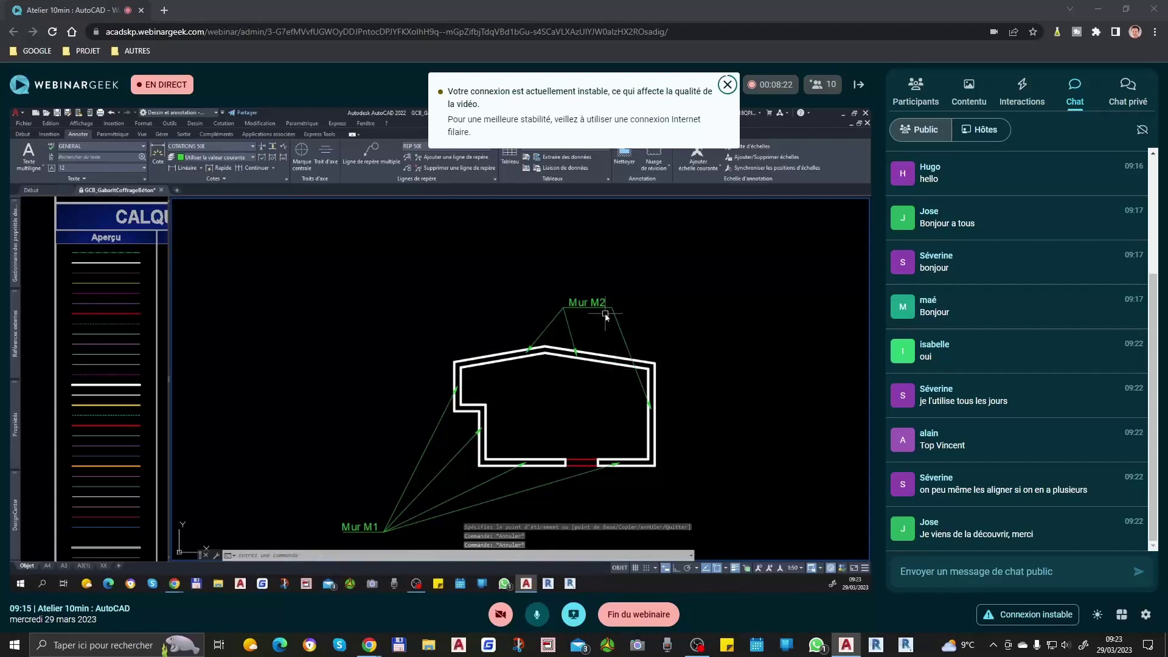
middle_drag(619, 427, 601, 378)
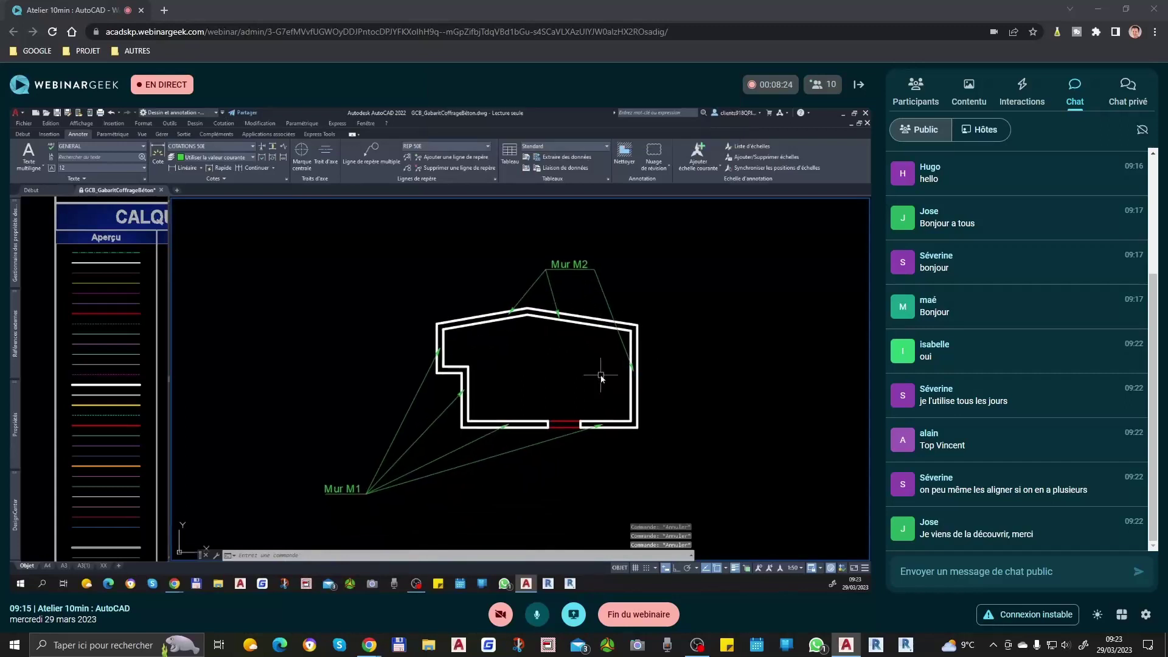
middle_drag(687, 377, 610, 377)
middle_drag(747, 332, 710, 328)
key(space)
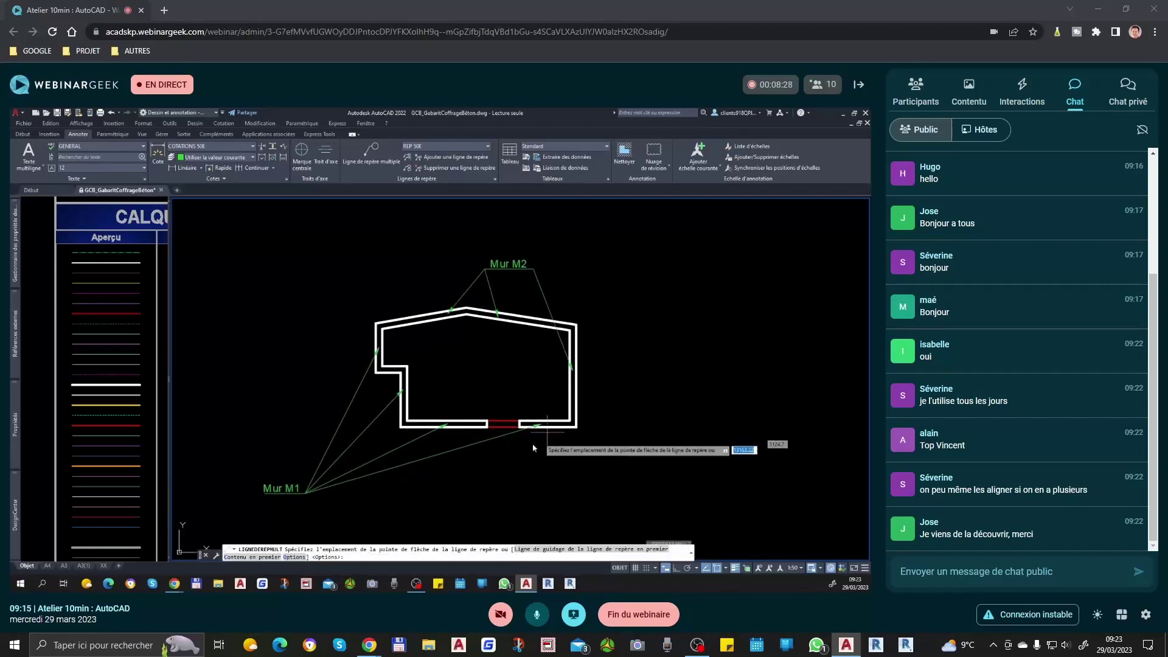
scroll(615, 394, up, 3)
click(644, 334)
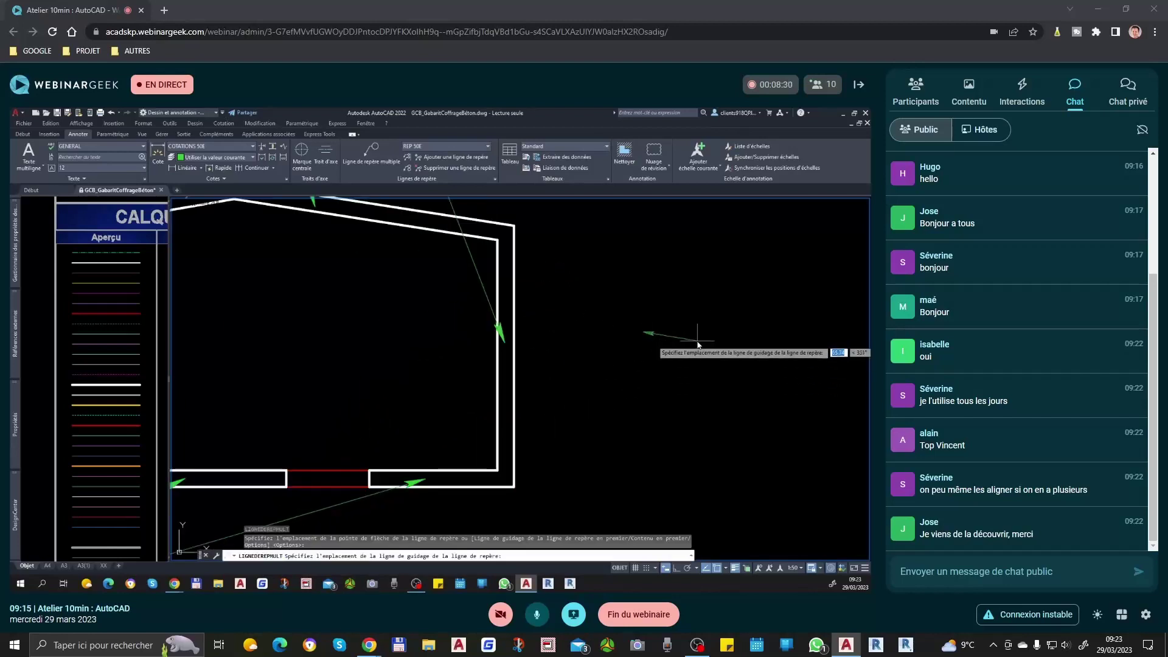
key(F8)
click(706, 331)
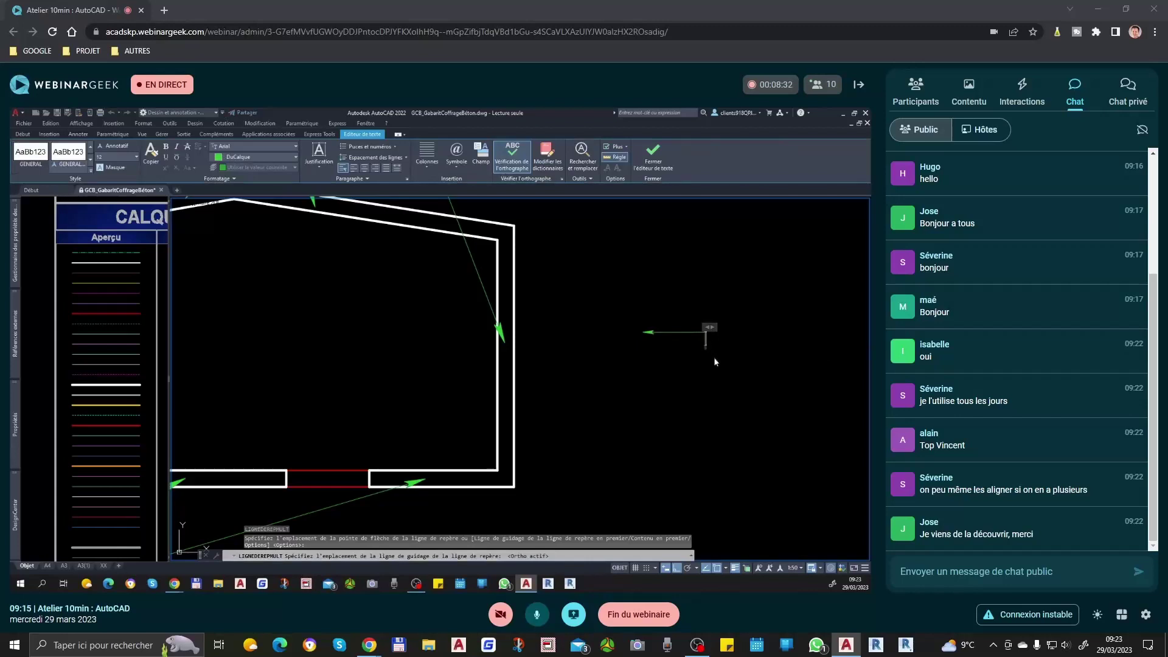
text(1)
click(739, 338)
Copy multileader 1 just below itself and pull the copy's text left to shorten its leader
click(729, 287)
click(695, 338)
text(co)
key(space)
click(713, 361)
click(715, 398)
key(Escape)
click(693, 369)
click(683, 364)
key(Escape)
Add another horizontal multileader reading 3 below the copied one, with its arrow starting farther right
text(mld)
key(space)
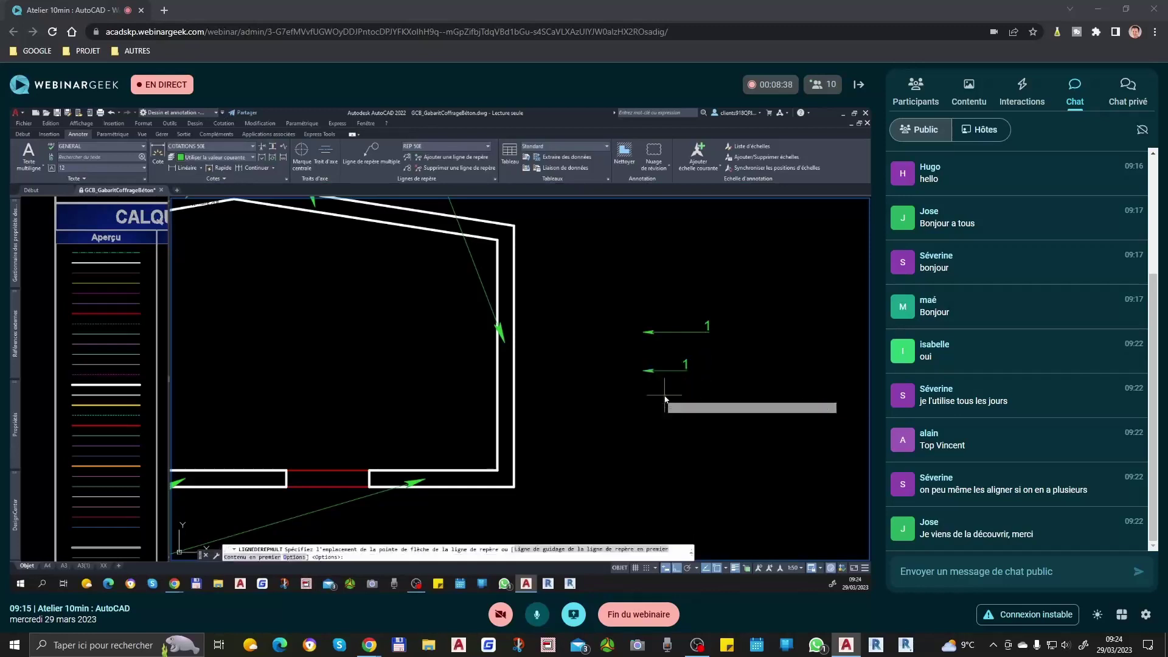
click(664, 395)
click(710, 399)
text(3)
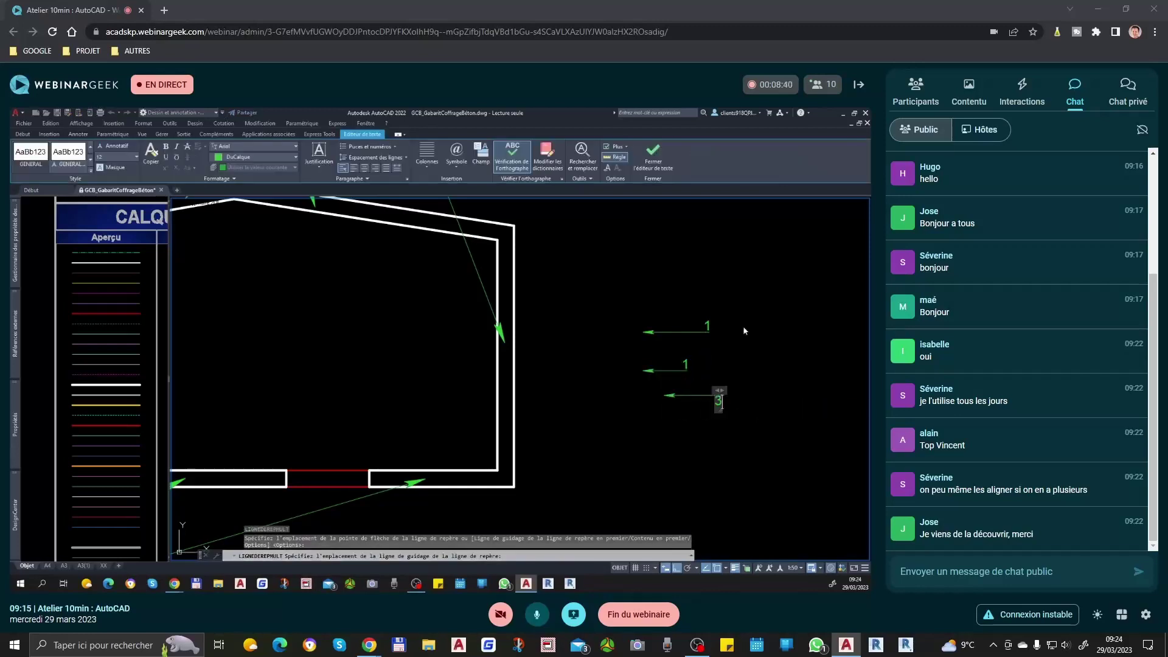
click(743, 326)
Change the text of the middle multileader to 2
double_click(686, 364)
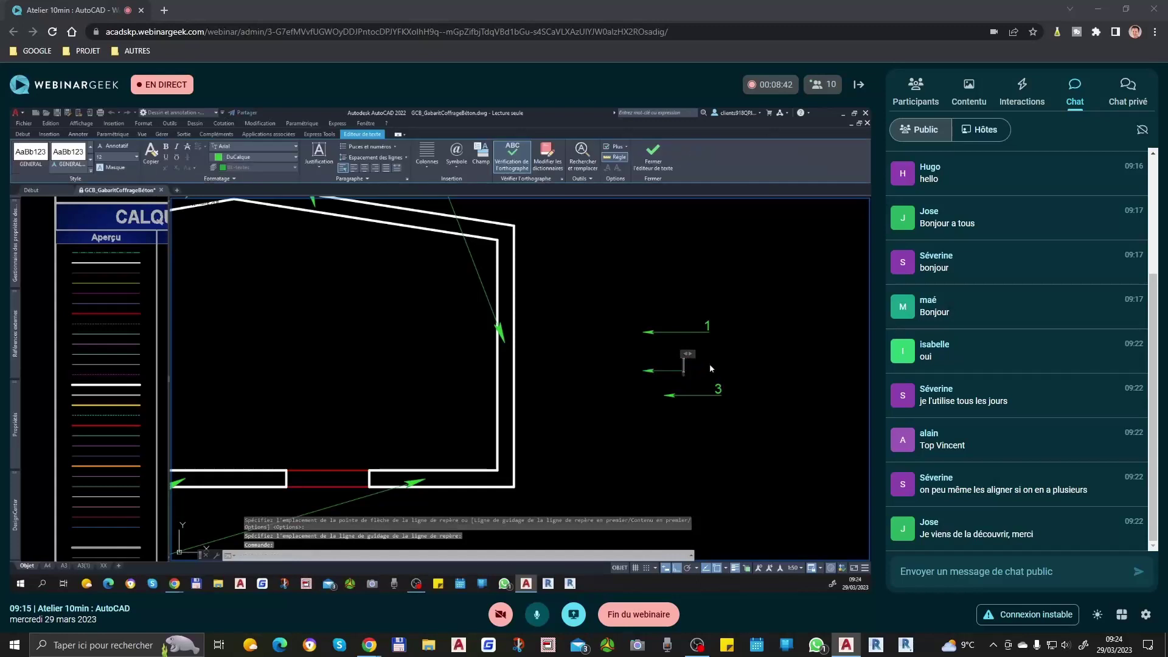
text(2)
click(743, 351)
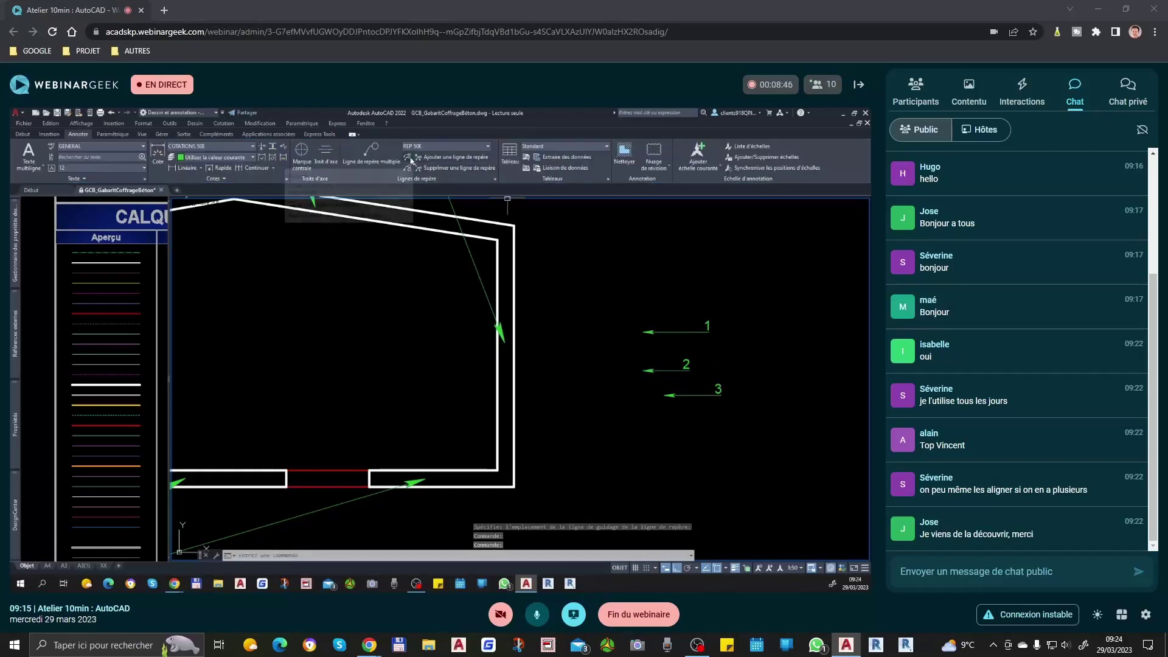
Align the three multileaders vertically, using multileader 2 as the reference
click(411, 161)
click(726, 277)
click(589, 467)
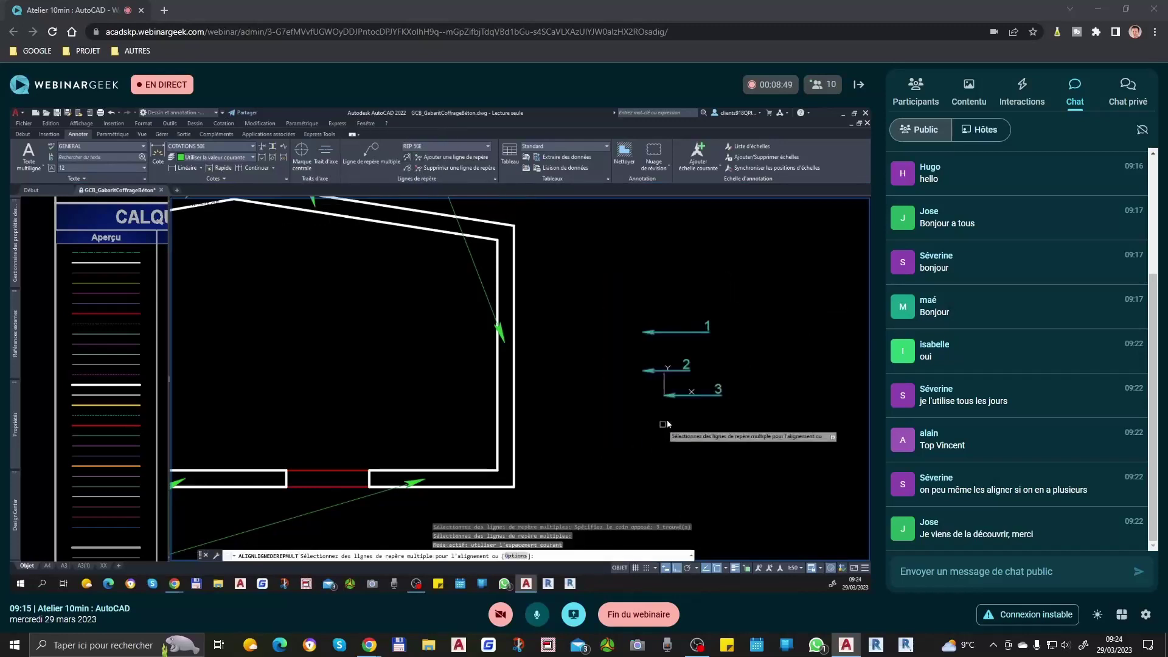
click(698, 364)
click(709, 356)
click(687, 367)
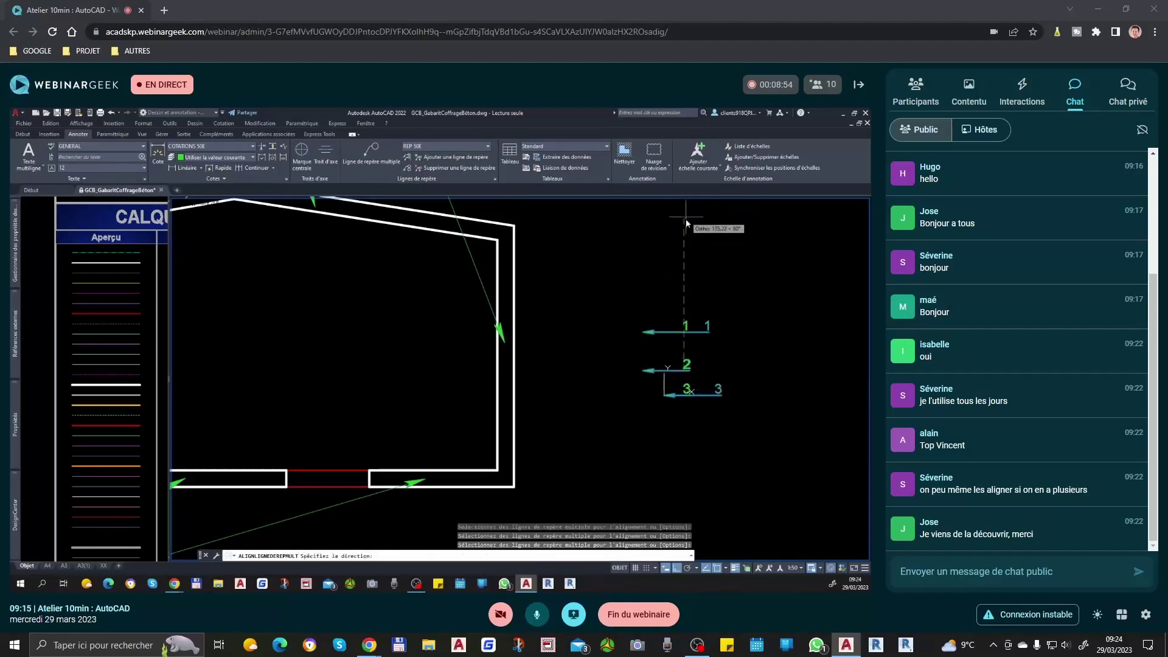
click(687, 234)
Stretch multileader 3's arrowhead farther left and raise multileader 2's arrowhead so that its line slants
scroll(679, 404, up, 4)
click(677, 384)
click(637, 408)
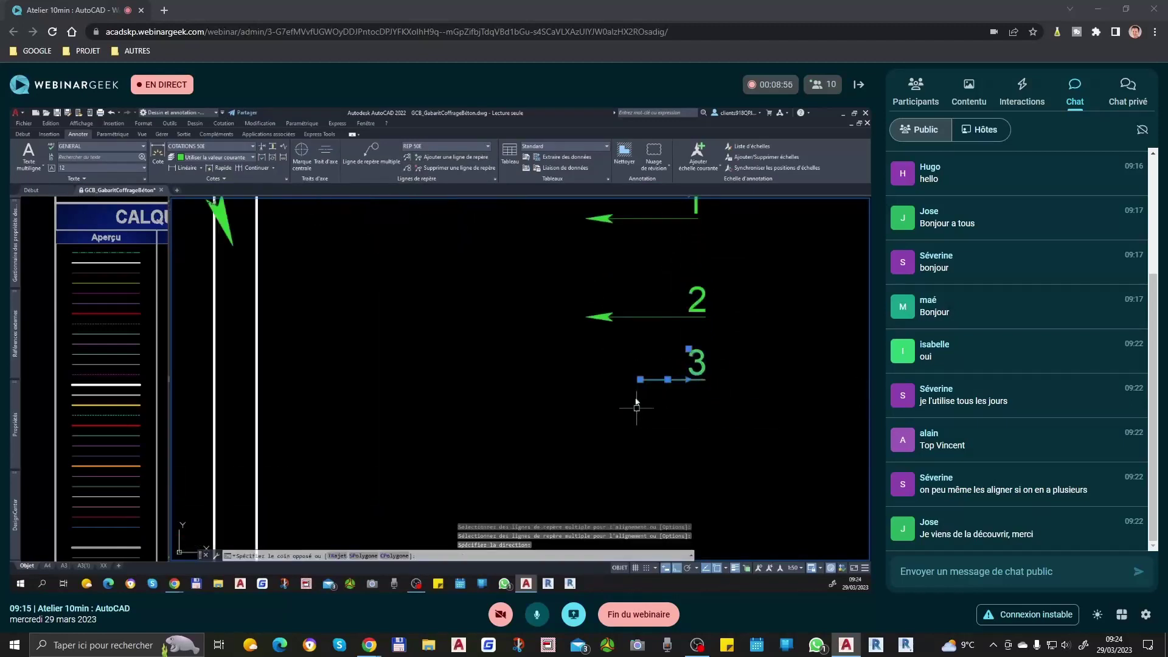
click(642, 382)
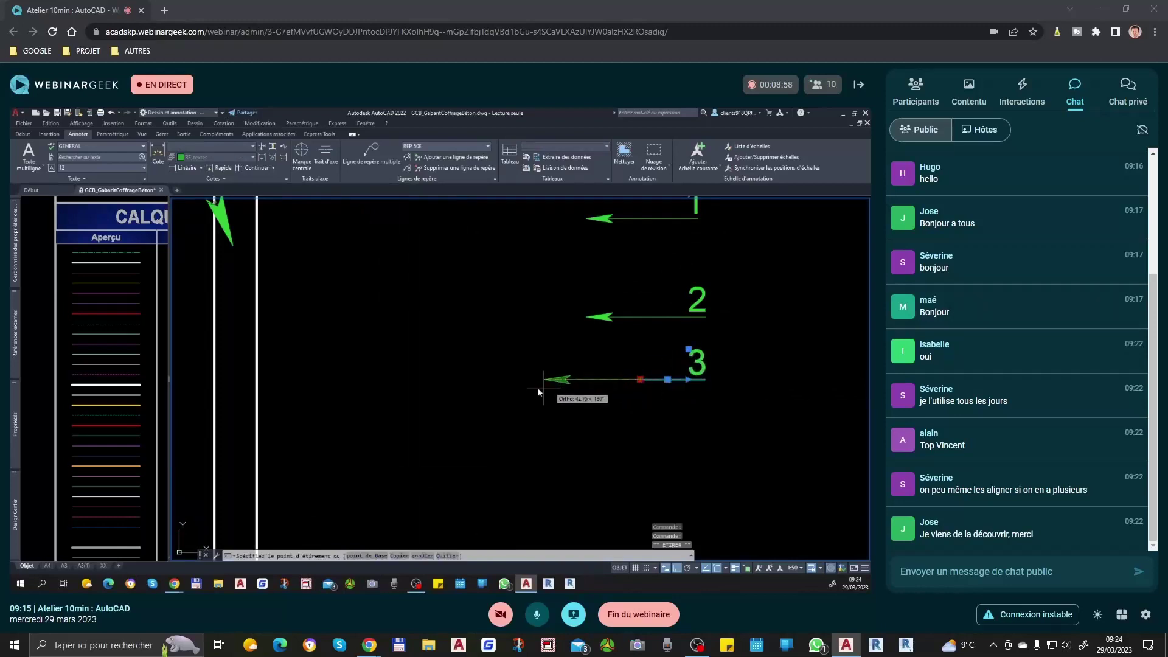
scroll(578, 383, down, 2)
click(605, 337)
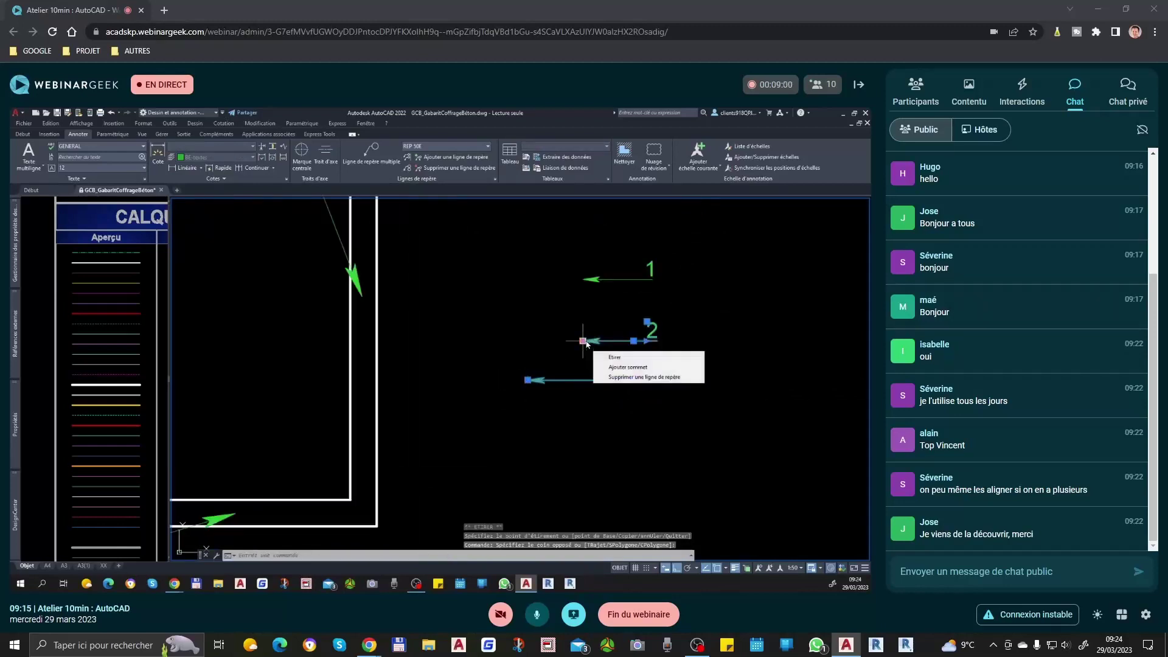
key(Escape)
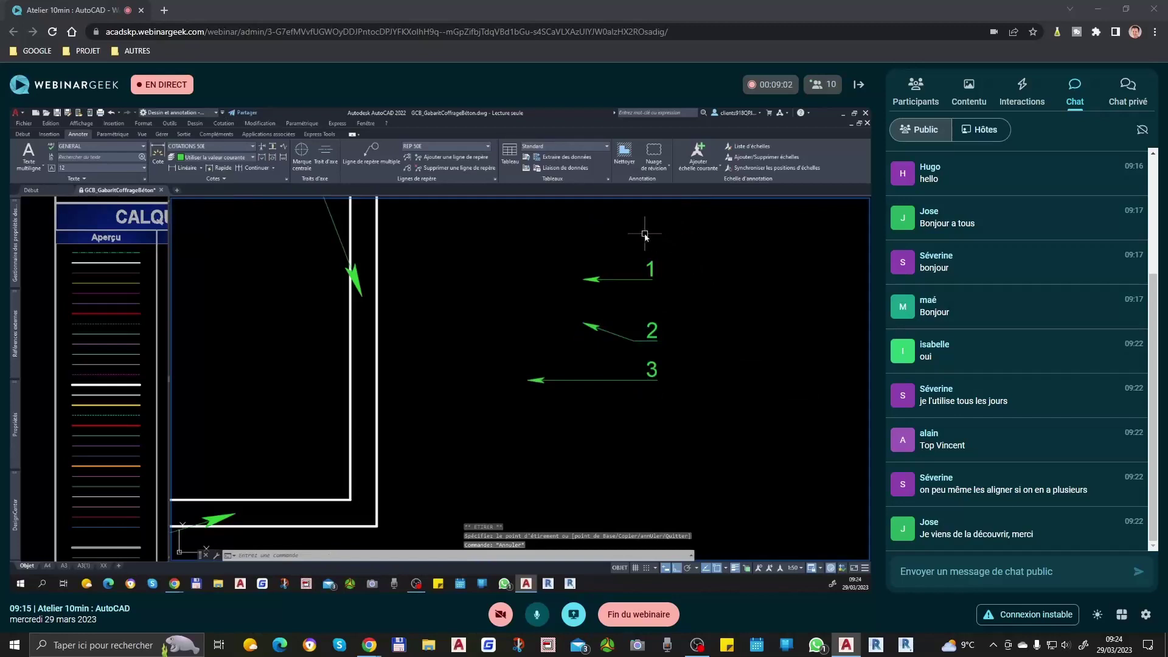
Delete the three numbered multileaders to the right of the plan
click(645, 234)
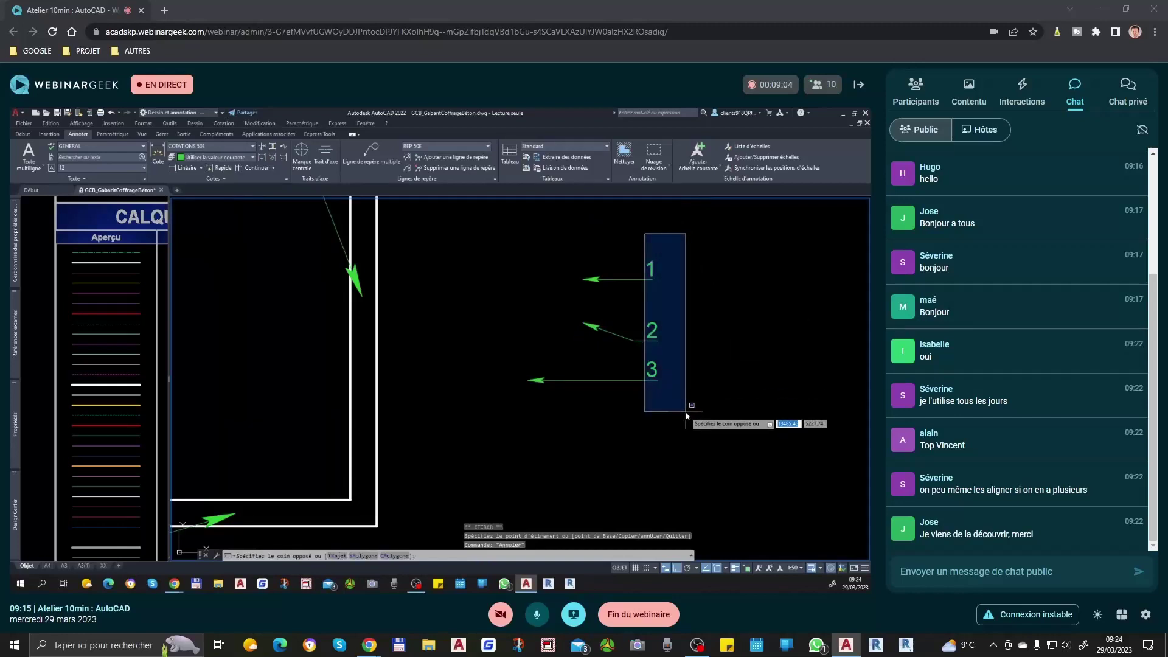
key(Escape)
scroll(684, 411, down, 2)
click(685, 275)
click(534, 448)
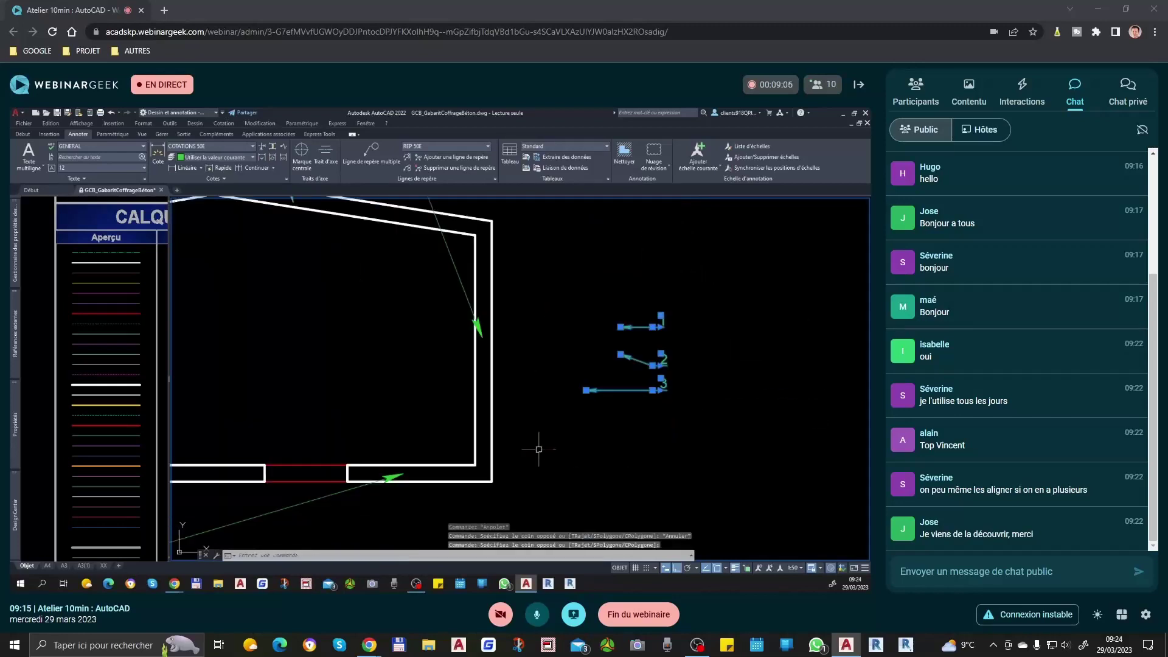
key(Delete)
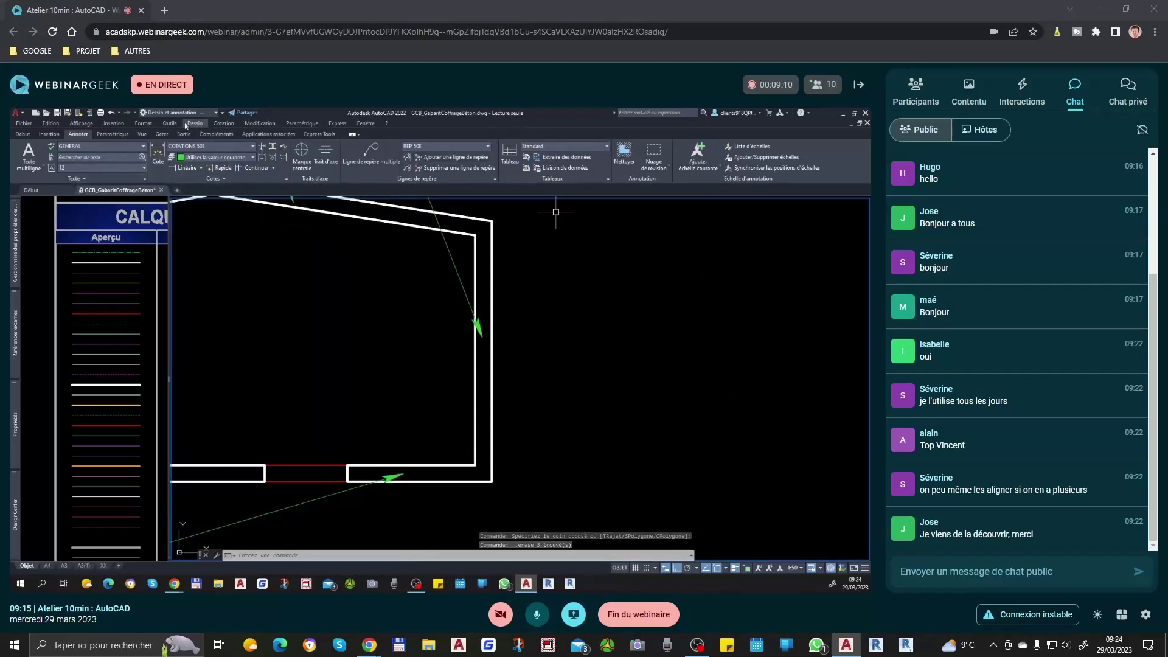
Make INDICES 100E the current multileader style in the multileader style manager
click(145, 124)
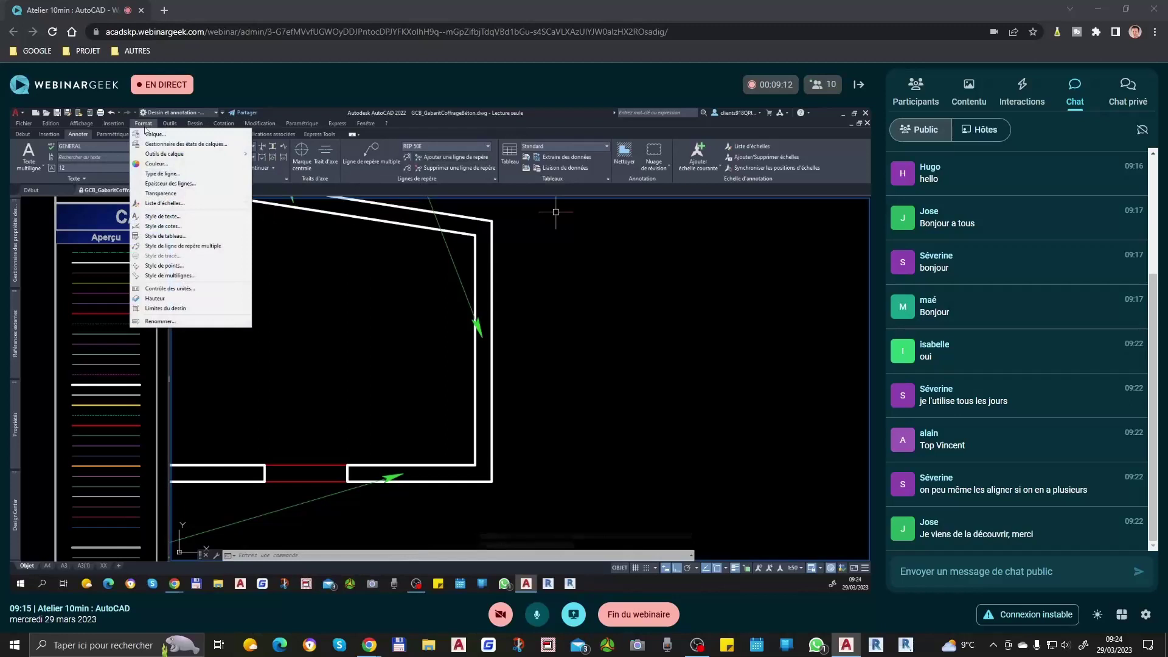
click(184, 246)
mouse_move(520, 233)
mouse_down()
mouse_move(441, 222)
mouse_move(434, 301)
mouse_move(606, 284)
mouse_up()
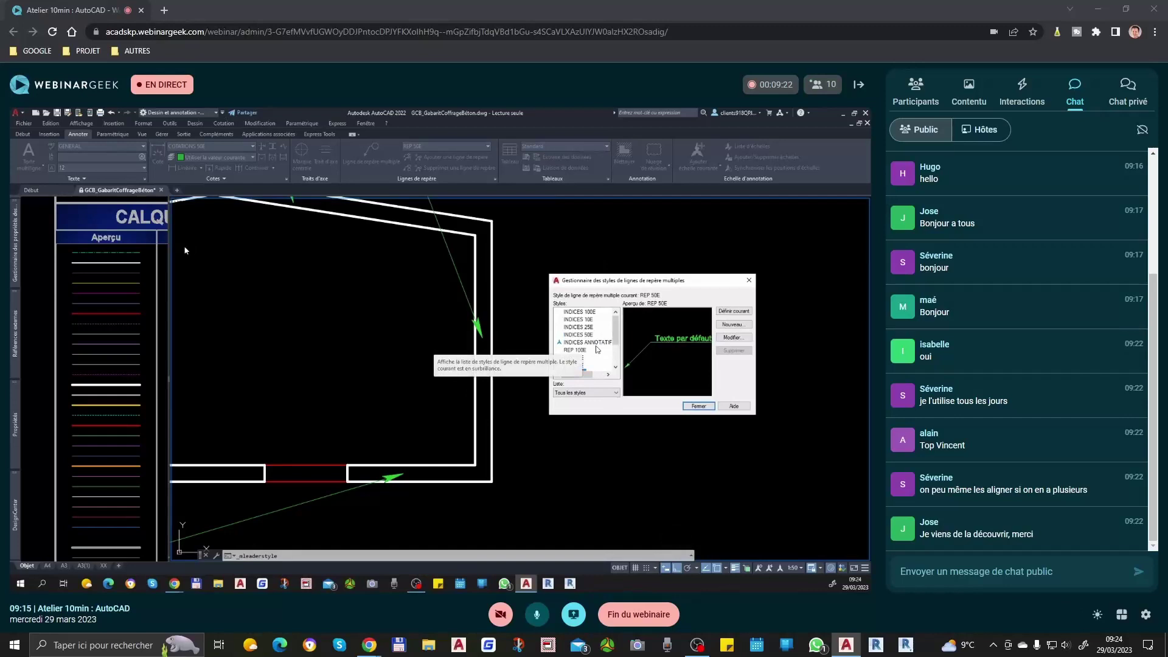
click(589, 312)
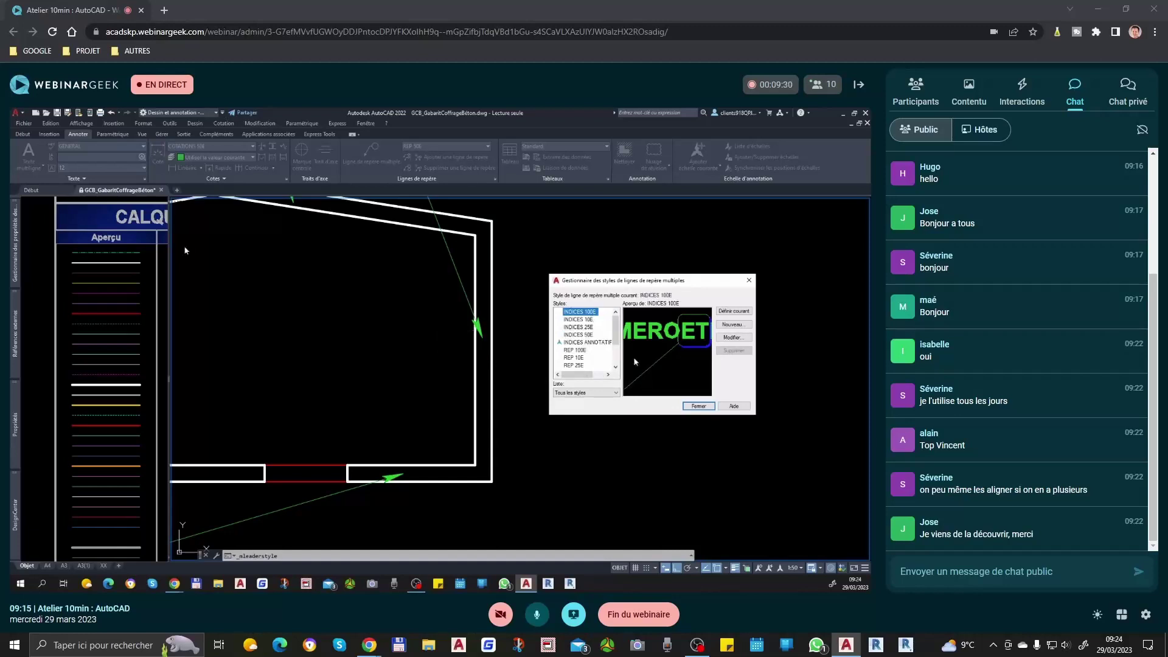
click(705, 407)
Place a horizontal block multileader to the right of the plan with tag number 1
click(627, 353)
click(679, 352)
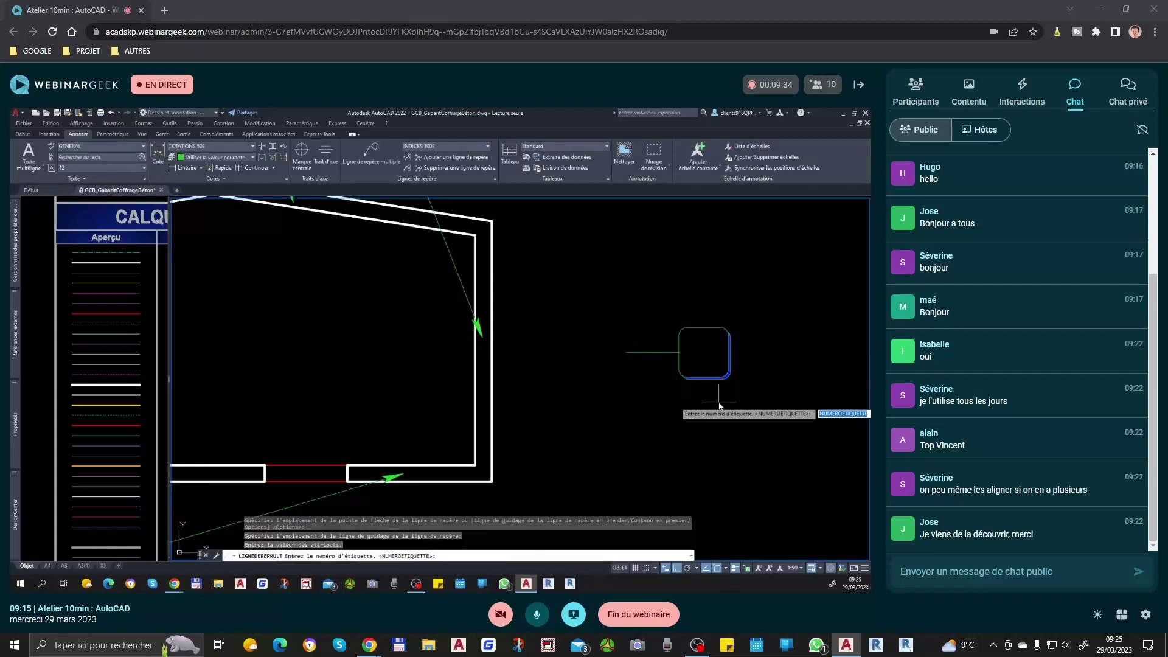
text(1)
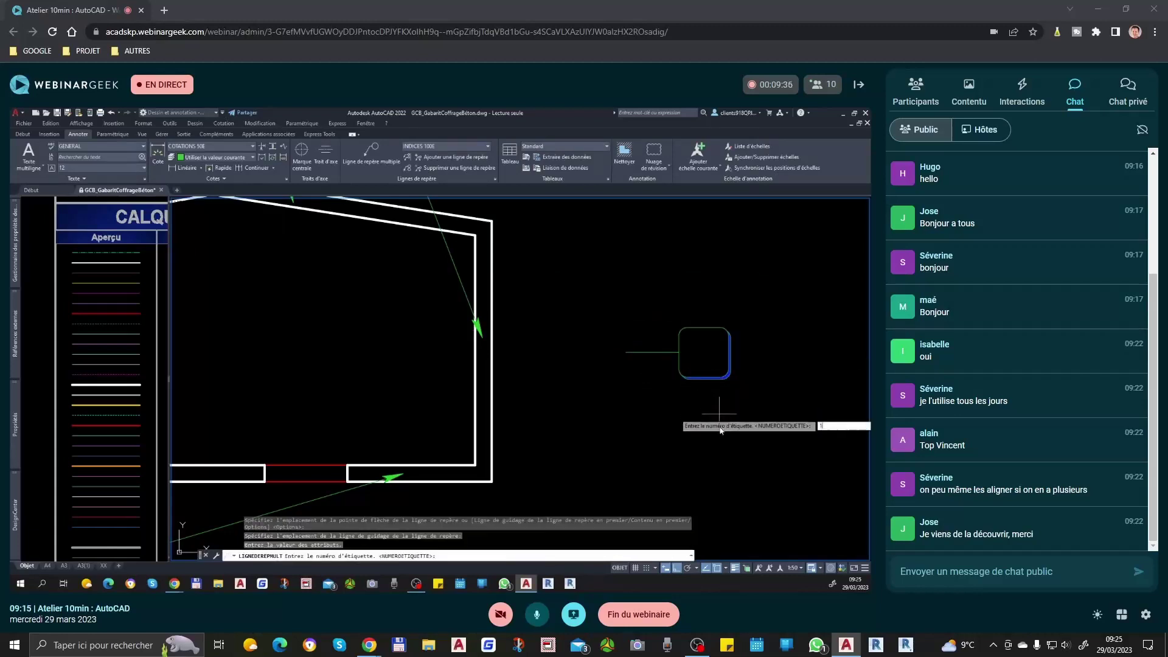
key(Return)
Stretch the leader end of tag 1 down and to the left so that its line slants toward the right wall
click(641, 358)
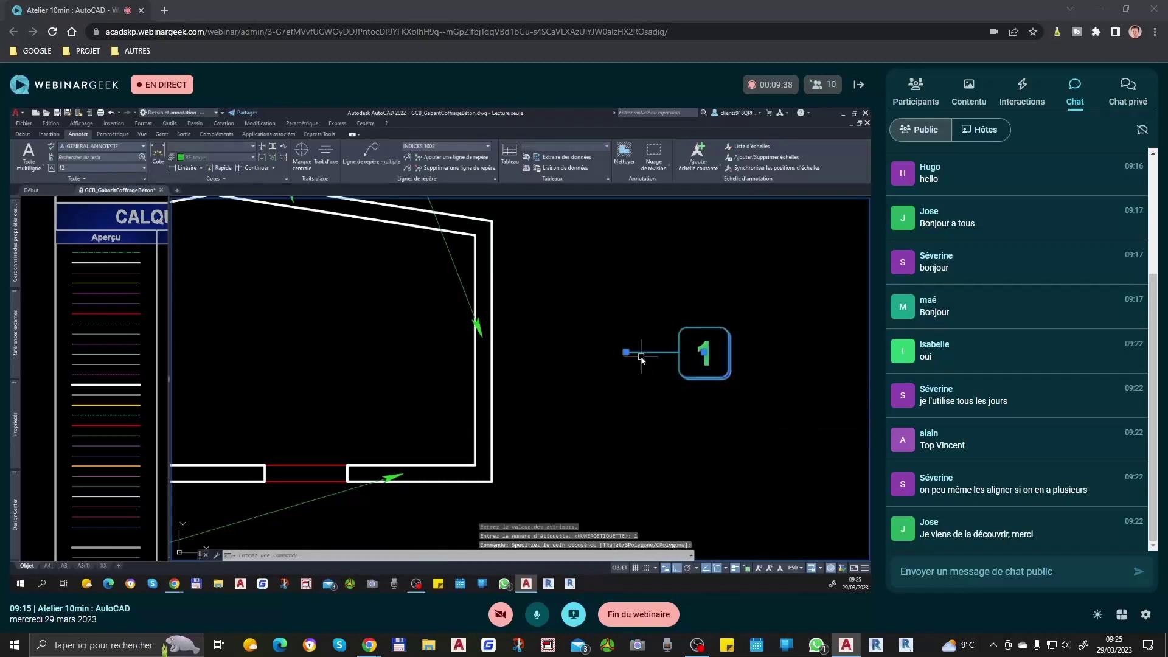
click(626, 352)
click(535, 388)
key(Escape)
scroll(546, 366, down, 2)
click(582, 347)
click(575, 385)
click(540, 357)
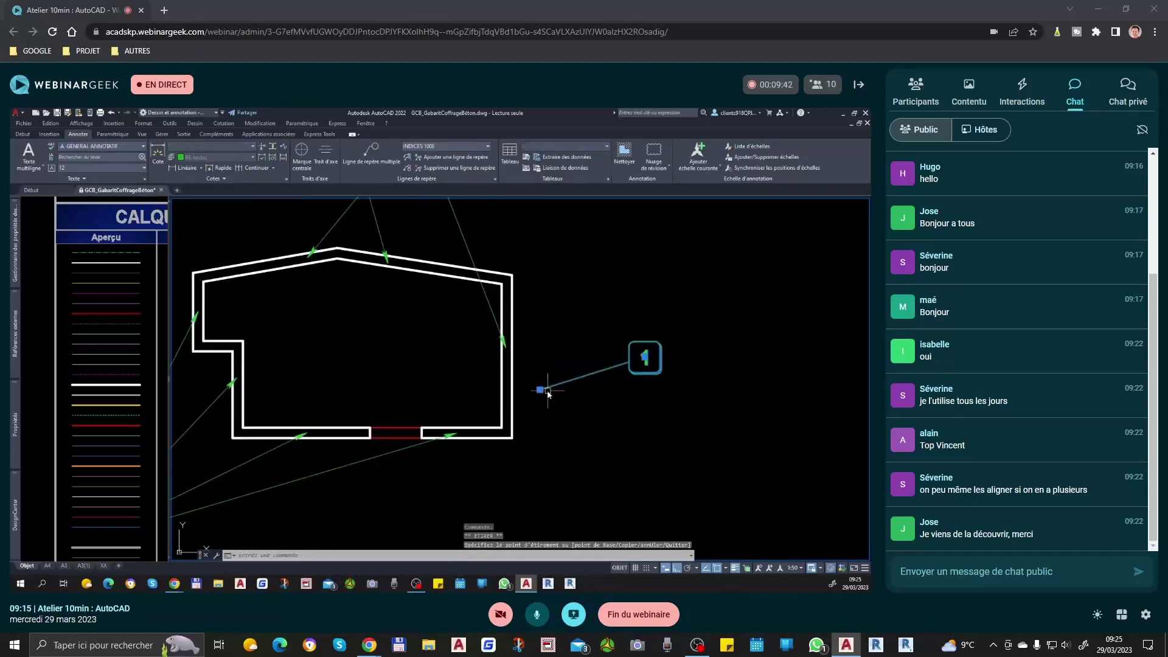
key(Escape)
scroll(688, 354, up, 2)
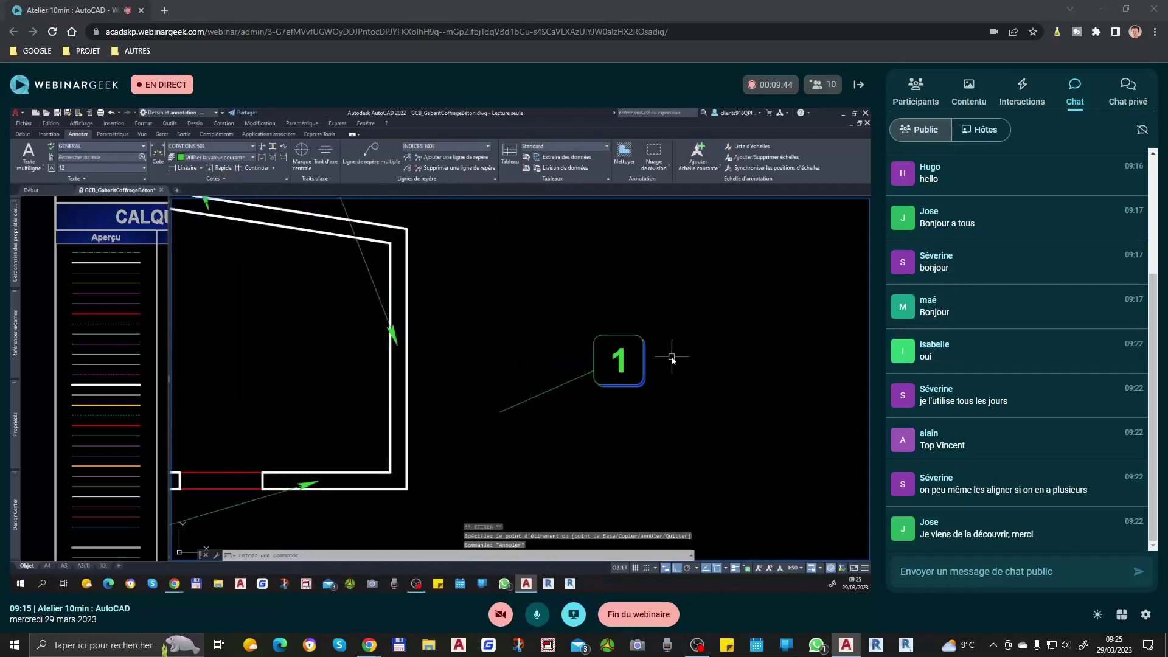
Open the INDICES 100E multileader style for modification and examine its leader structure and leader format settings
click(145, 123)
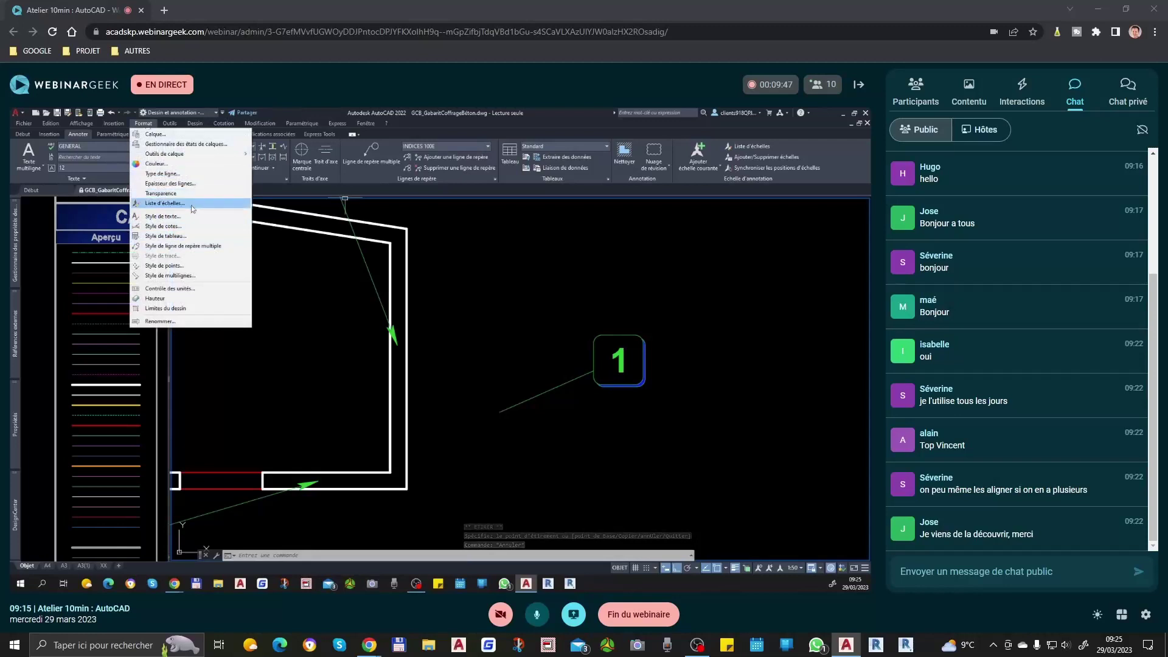
click(195, 247)
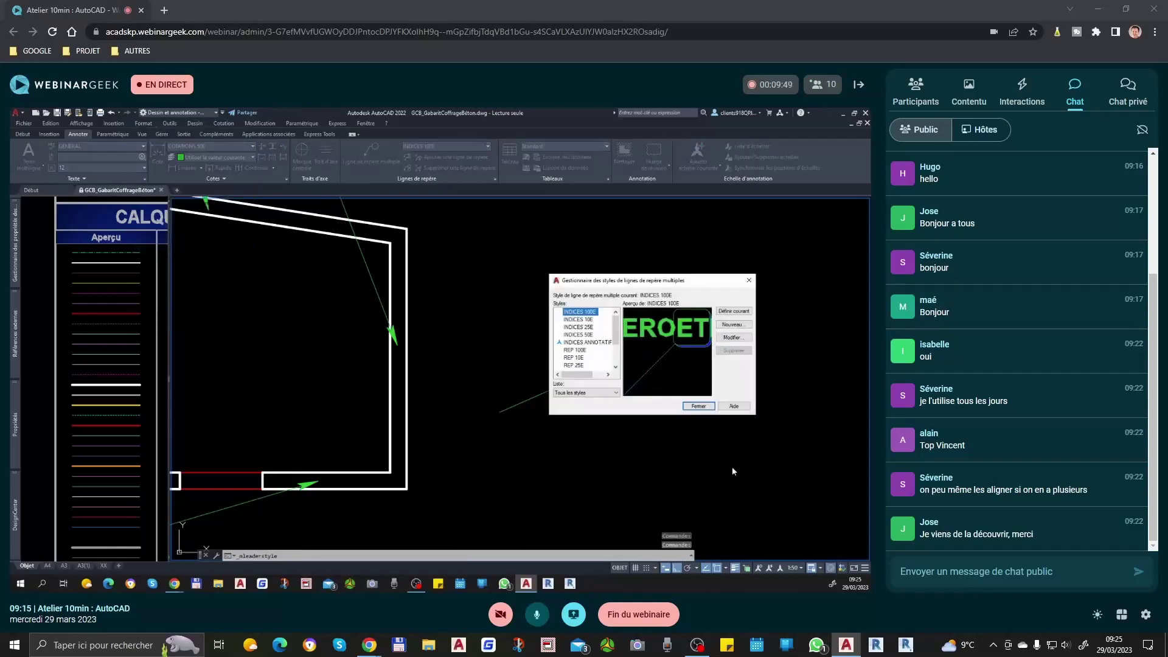
click(736, 338)
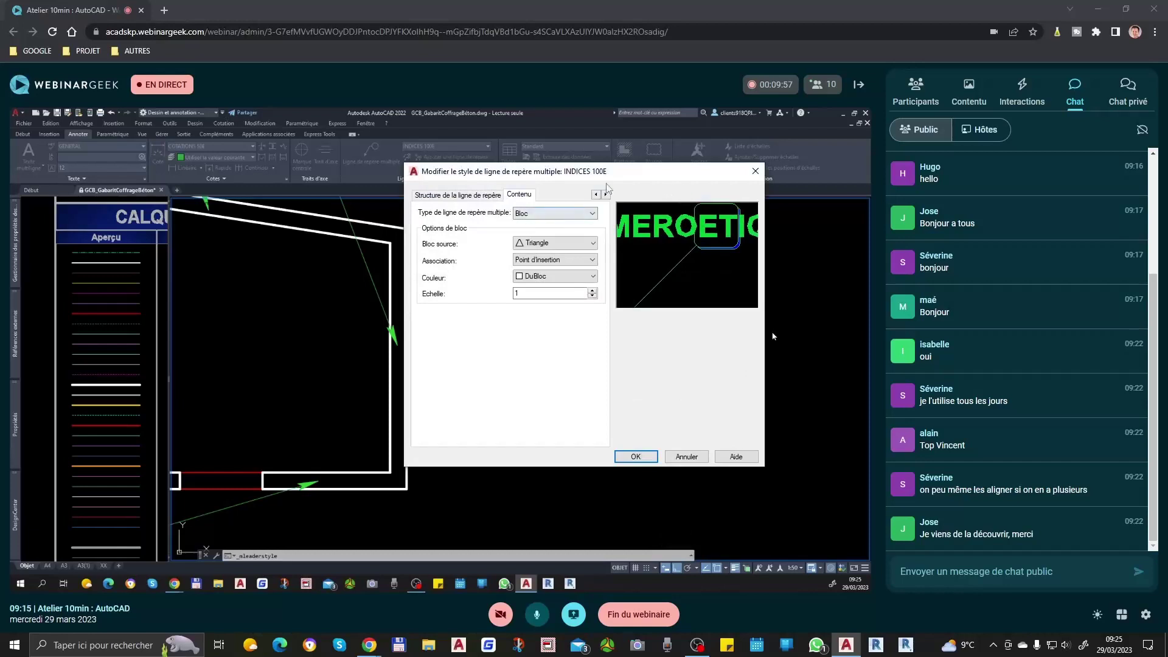
drag(587, 176, 540, 250)
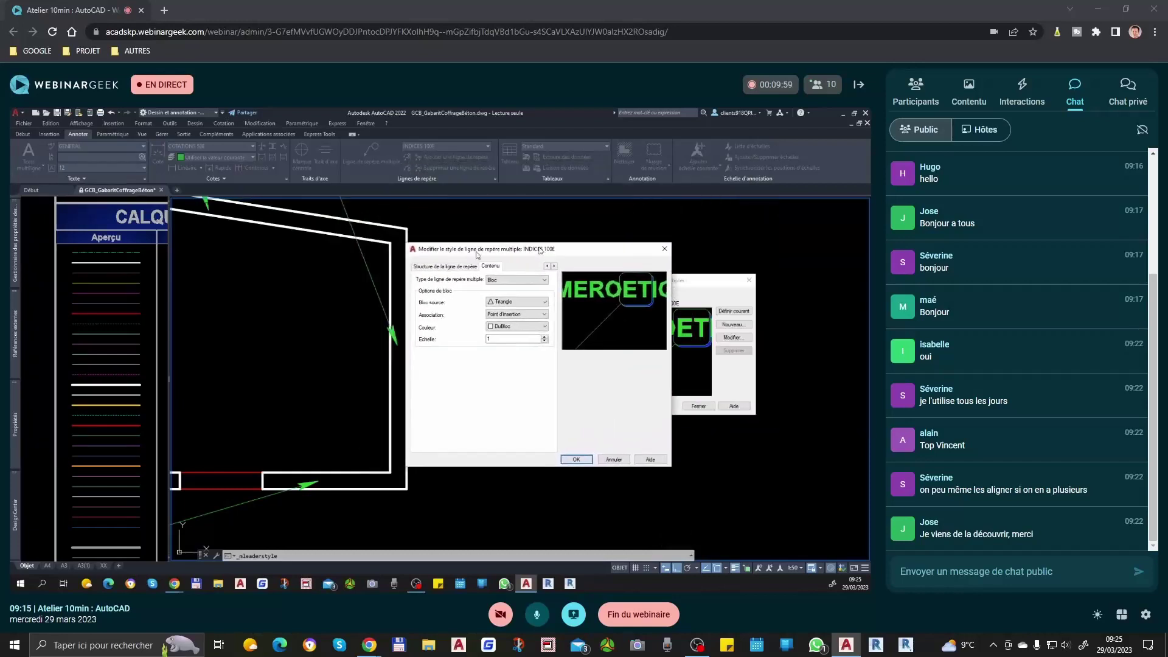
click(466, 267)
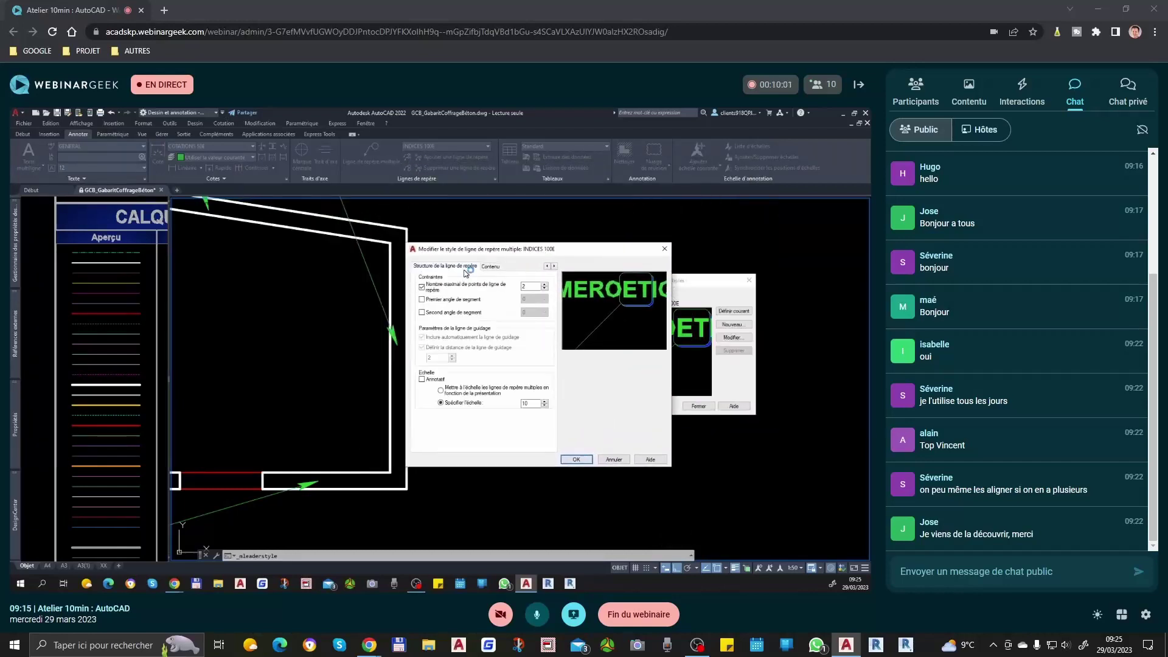
click(547, 266)
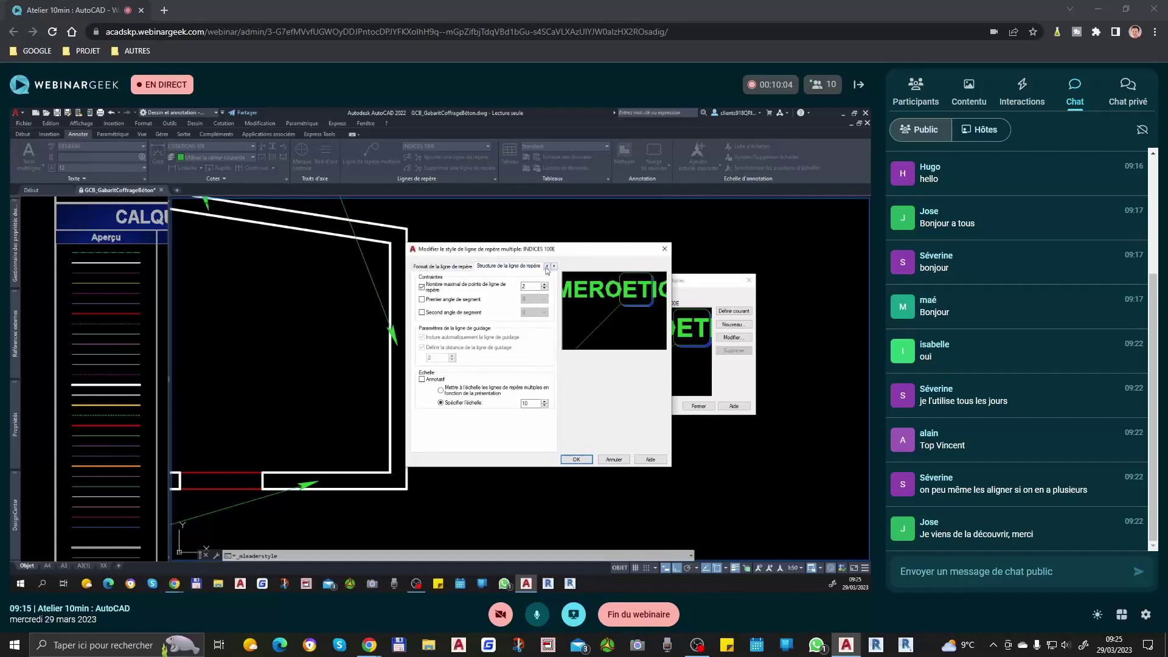
click(468, 267)
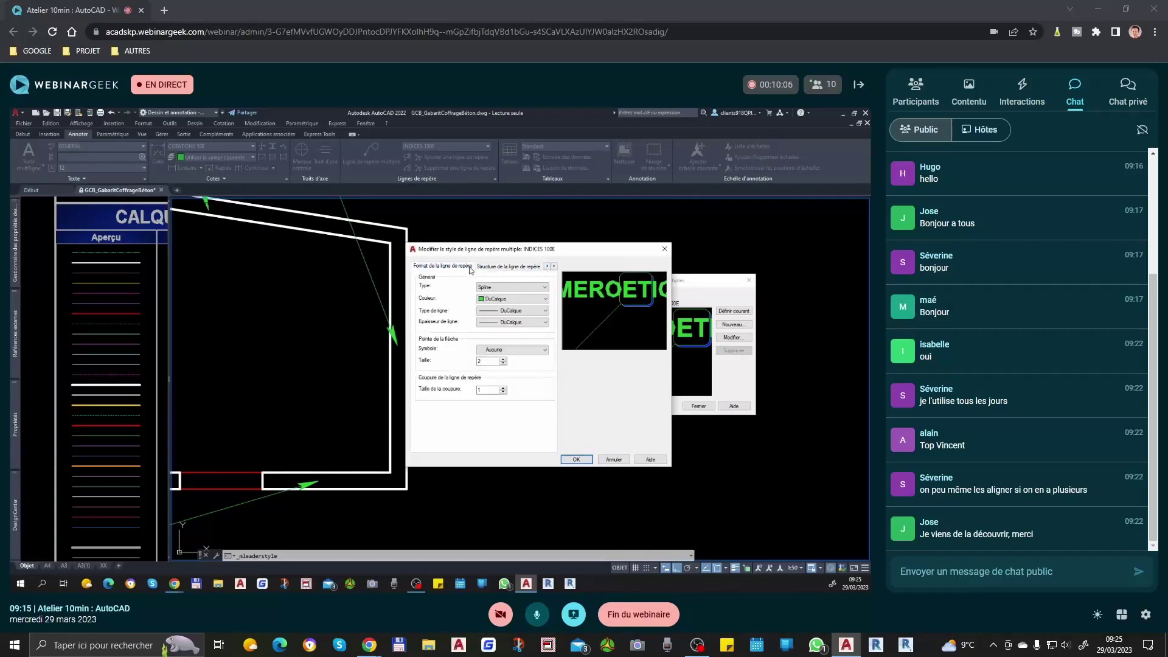
click(503, 293)
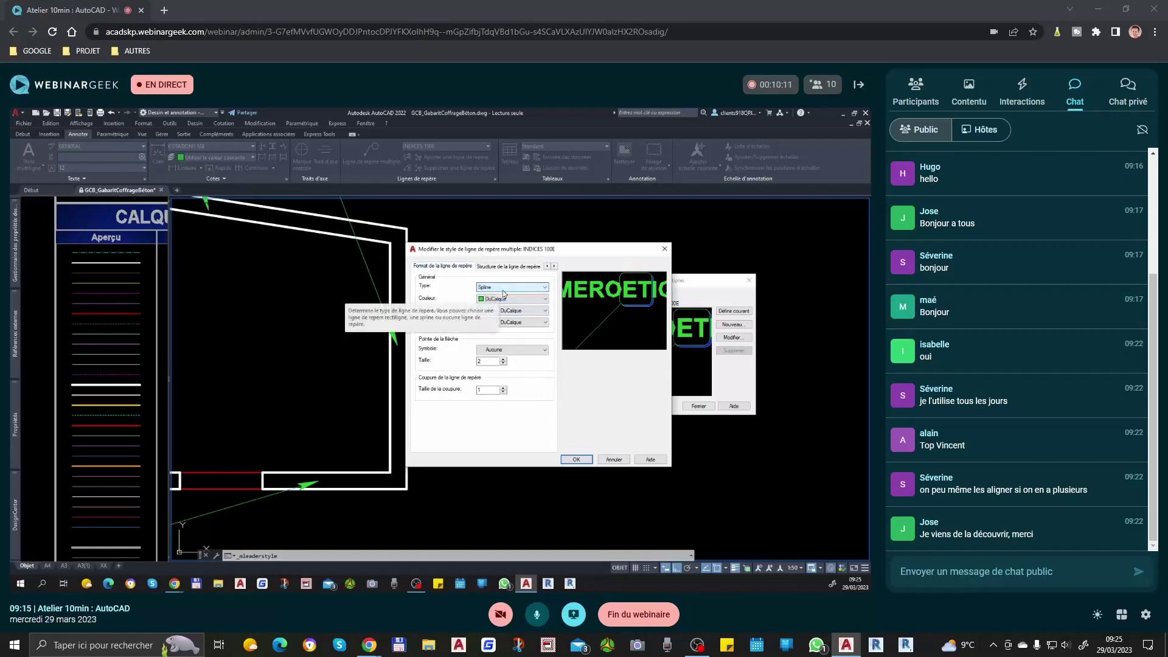
click(465, 349)
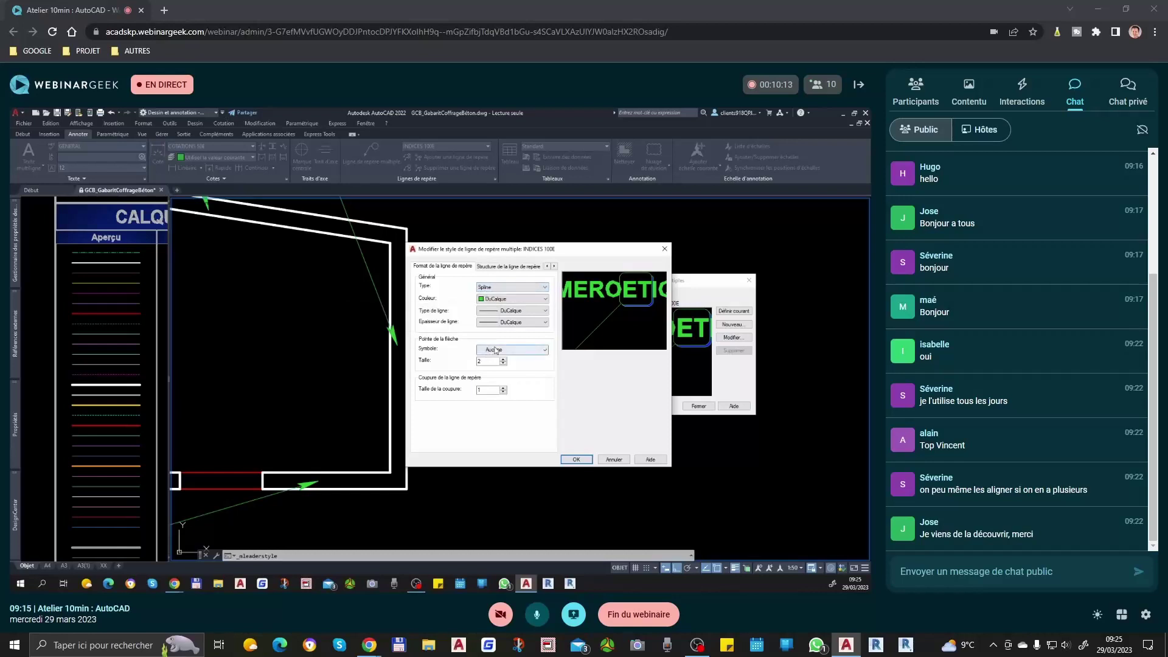
Try the Angle droit arrowhead in the style's leader format, and set the arrowhead symbol to Fermée pleine
click(496, 350)
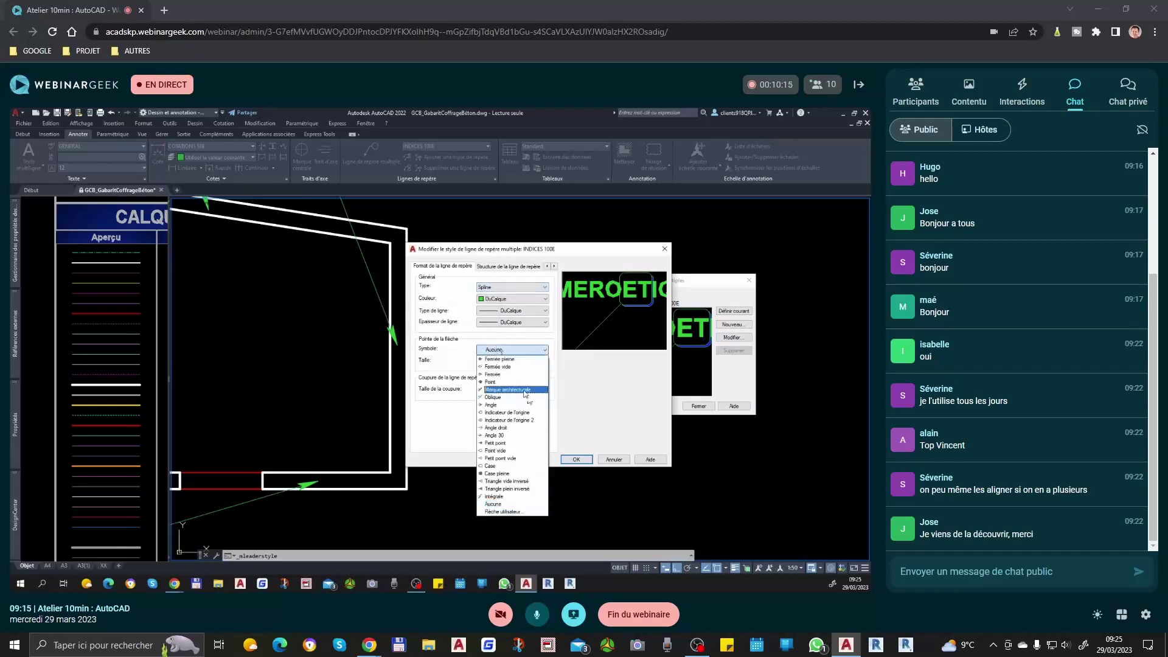
click(520, 428)
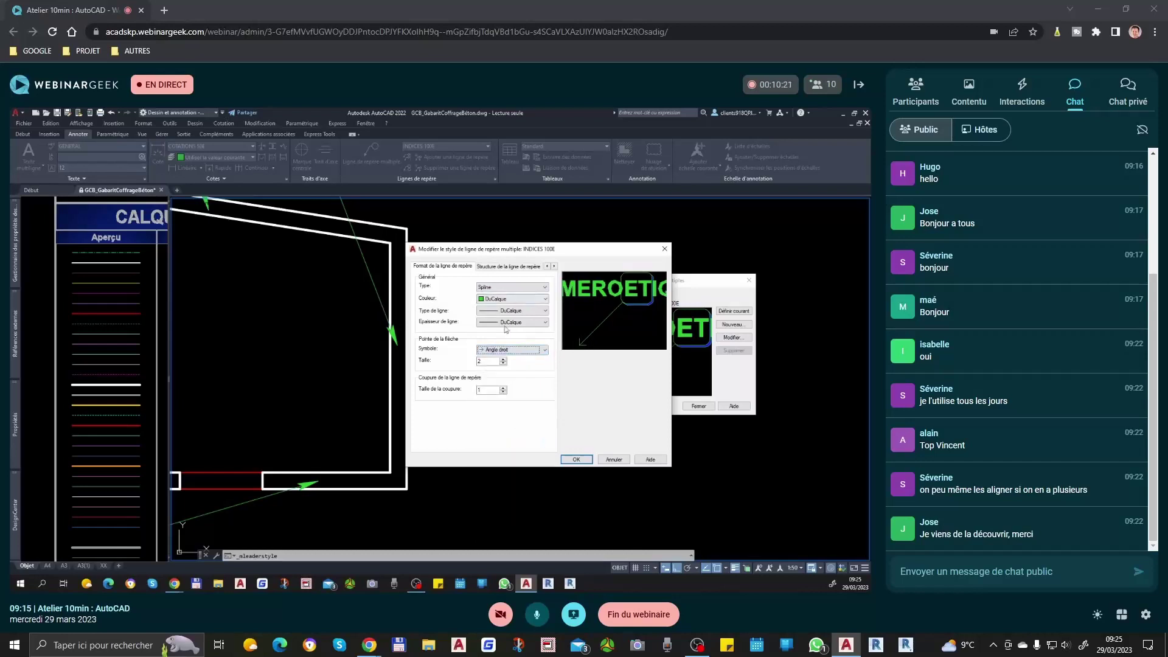
click(509, 349)
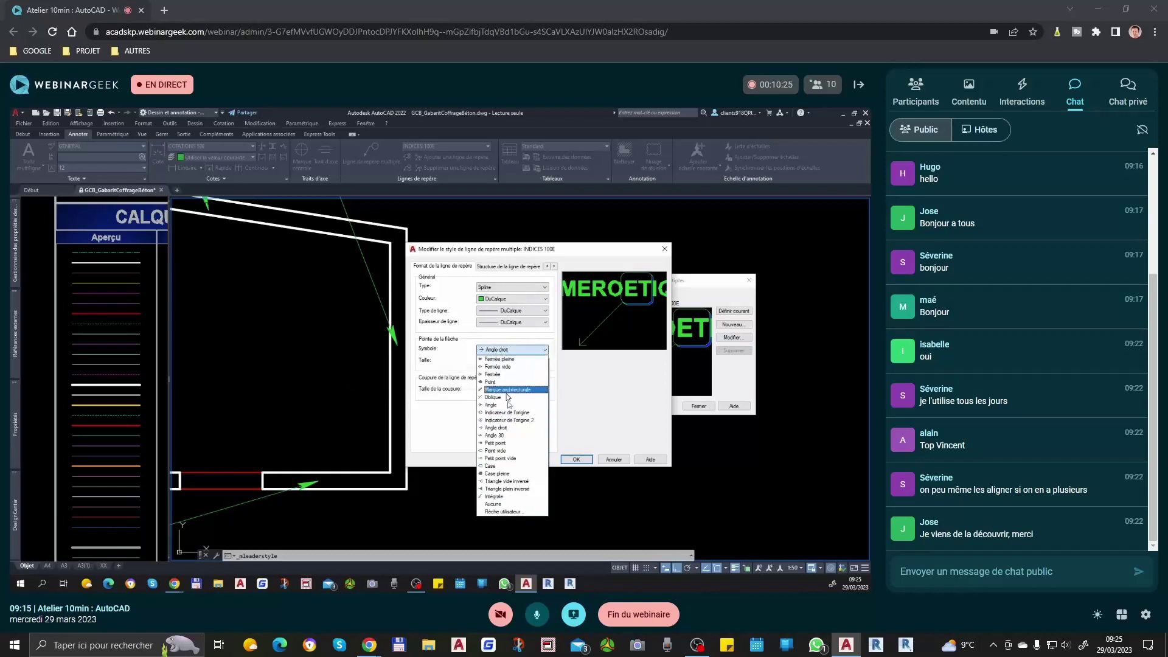
click(503, 360)
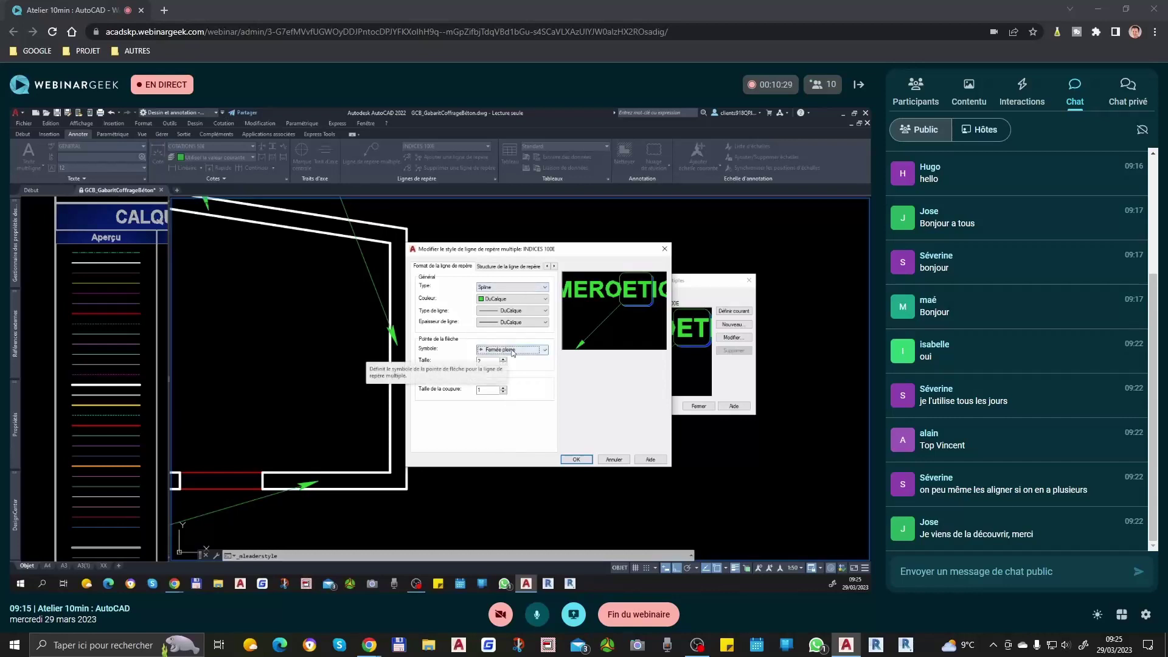
click(529, 350)
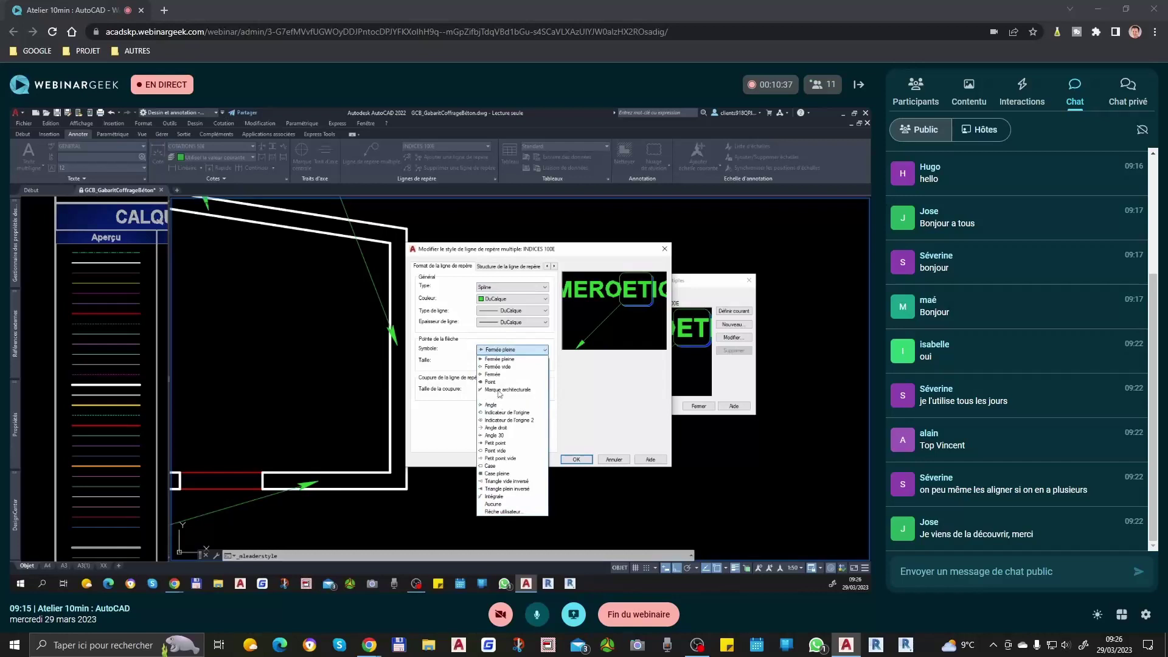
click(502, 359)
Review the style's structure and content options, keeping the Bloc type and Triangle source block, and save the style
click(532, 267)
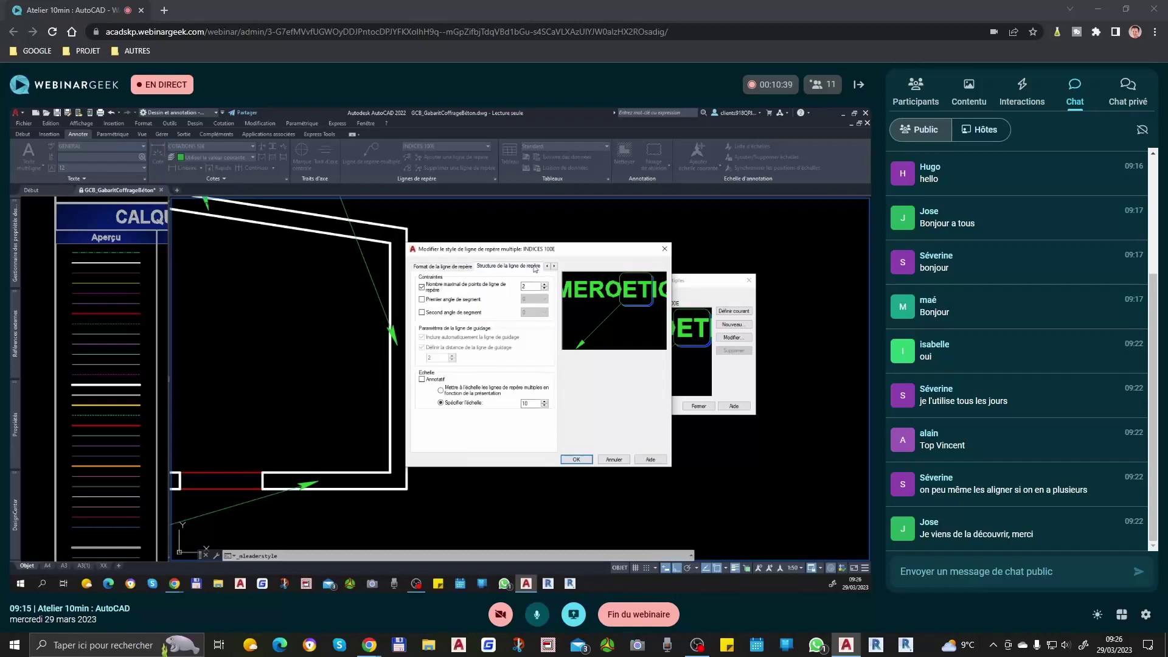
click(554, 267)
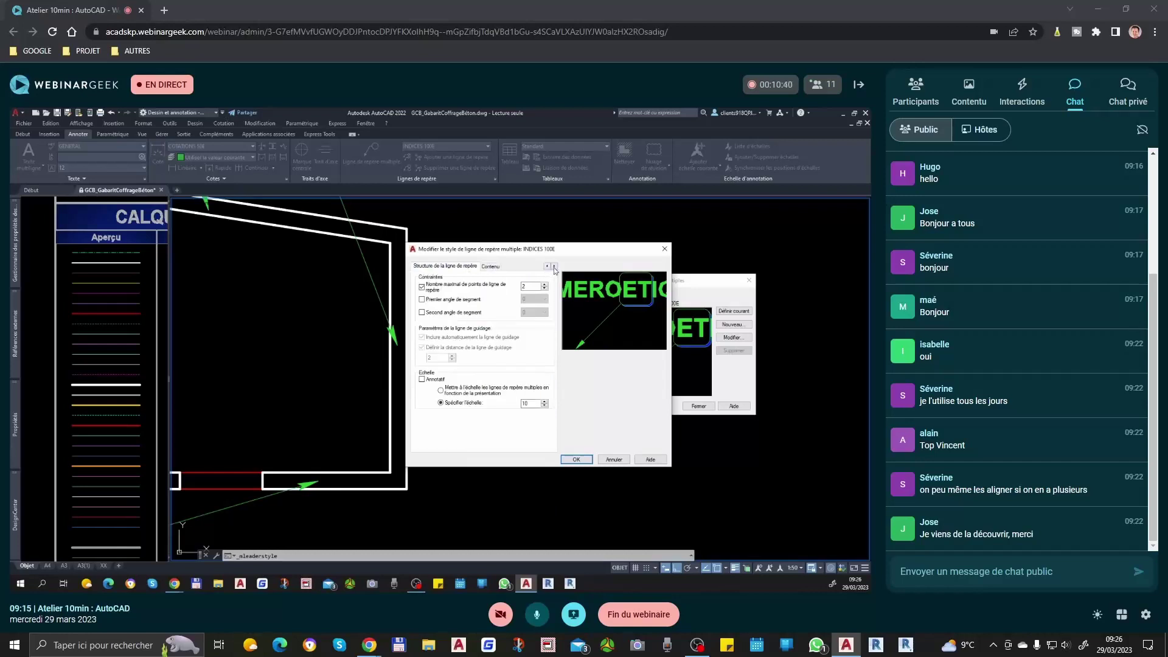
click(500, 267)
click(511, 302)
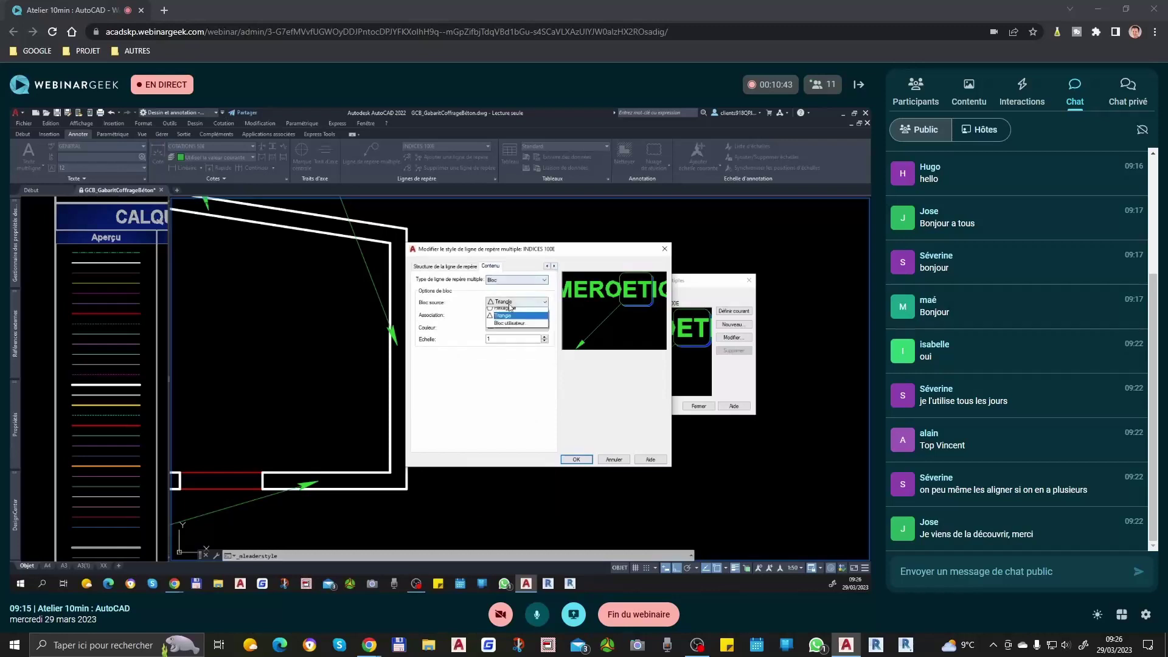
click(511, 308)
click(507, 280)
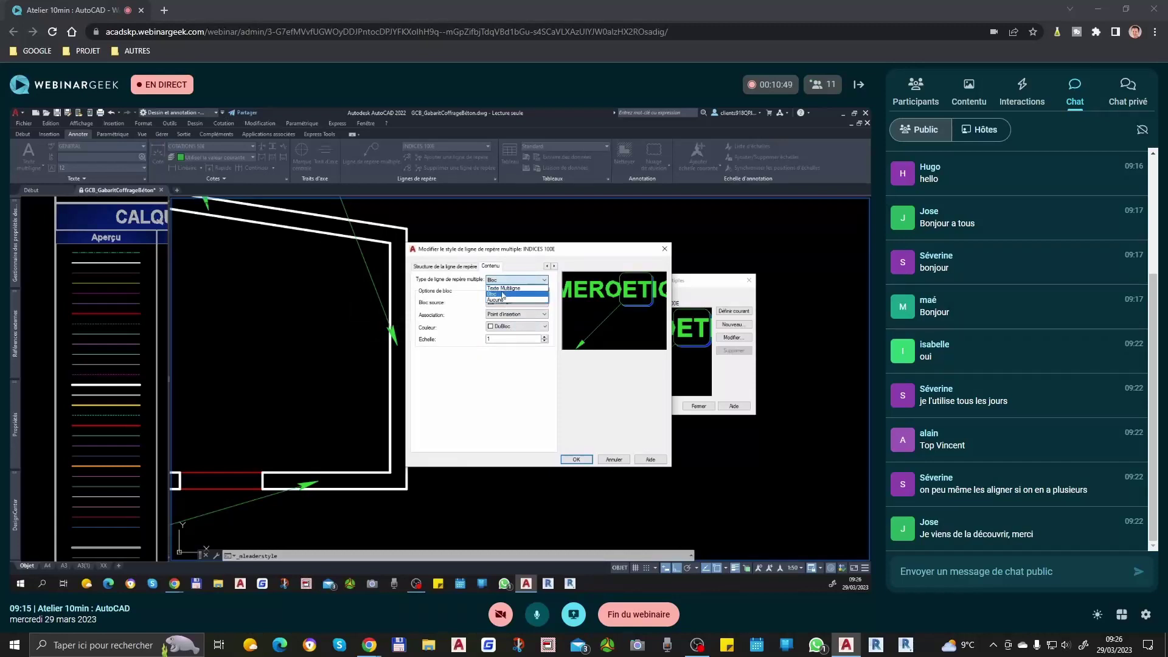
click(502, 294)
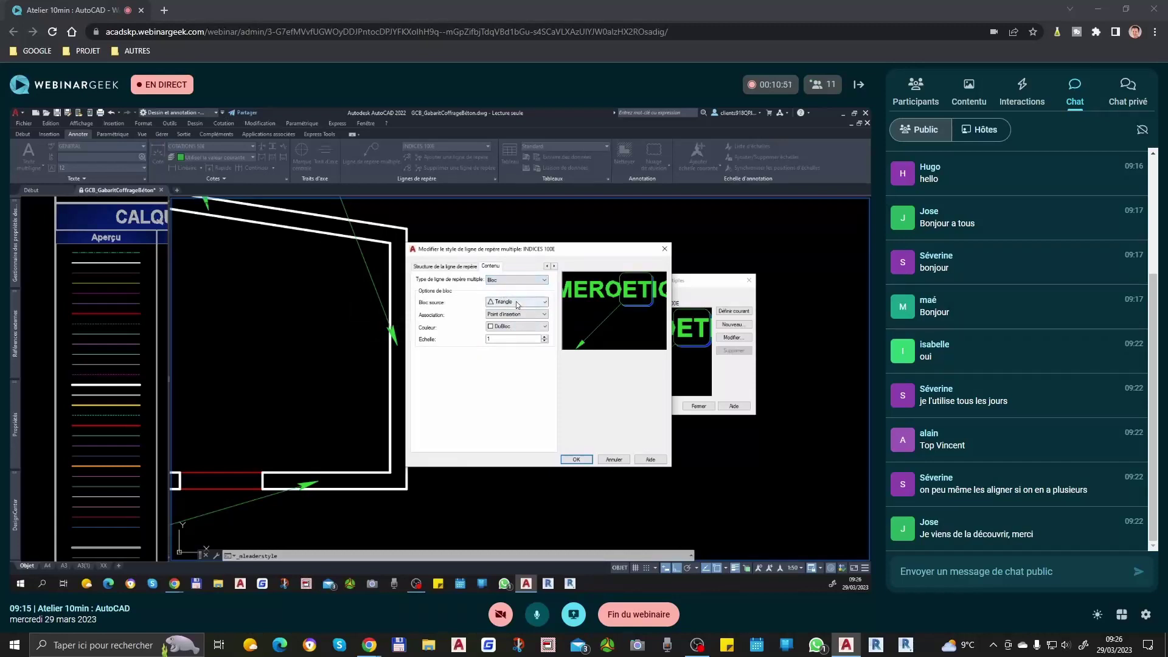
click(517, 302)
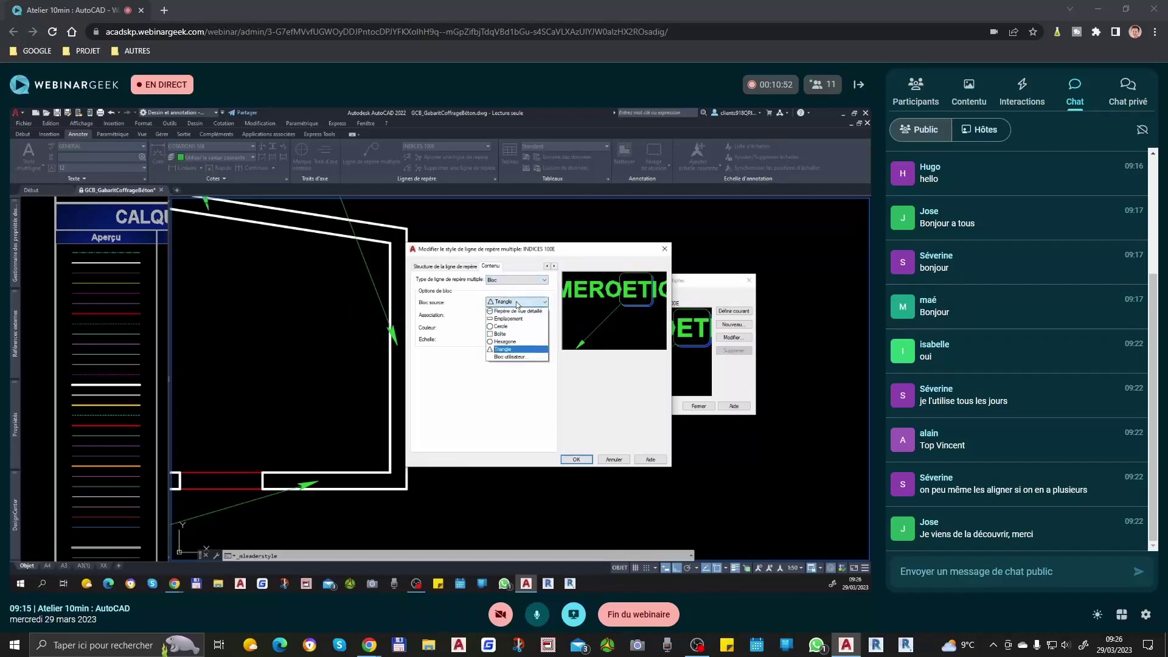
click(509, 351)
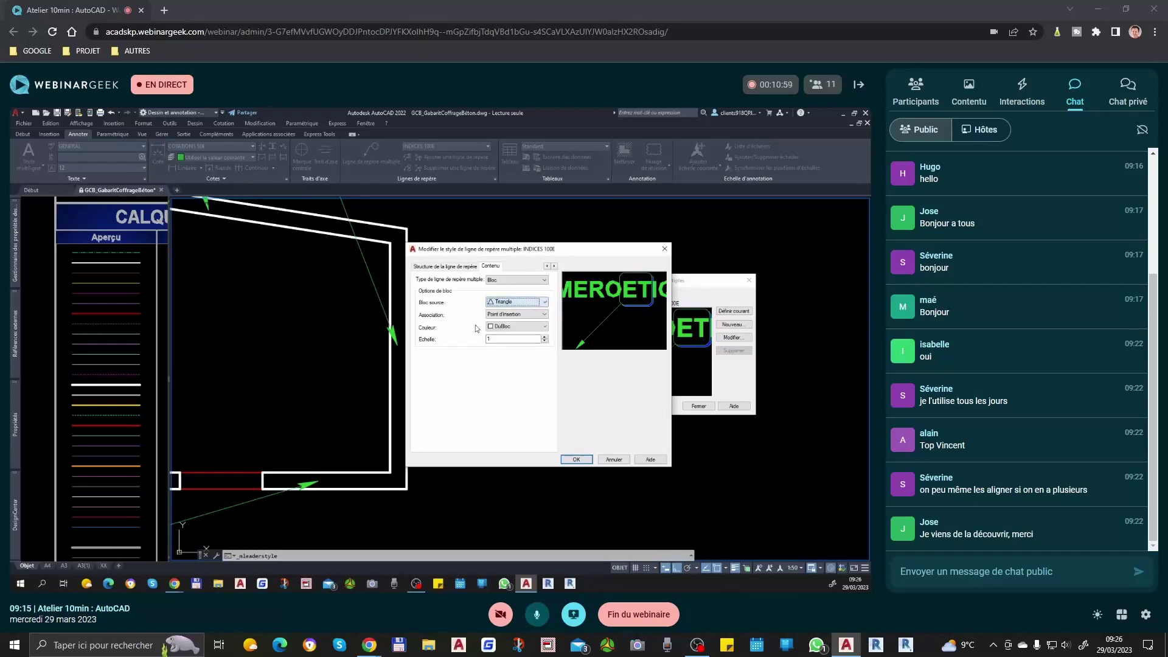
click(576, 459)
click(707, 404)
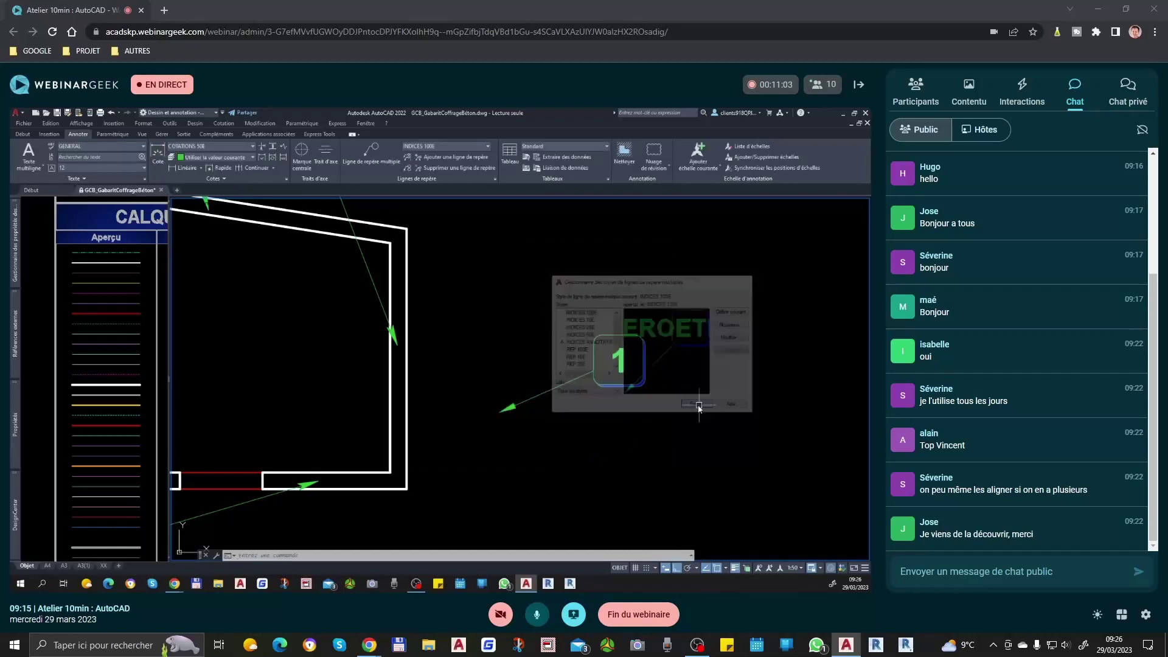
Place a second horizontal block multileader above the existing tag, with tag number 1
click(635, 336)
key(Escape)
text(lrm)
key(Return)
click(544, 246)
click(671, 263)
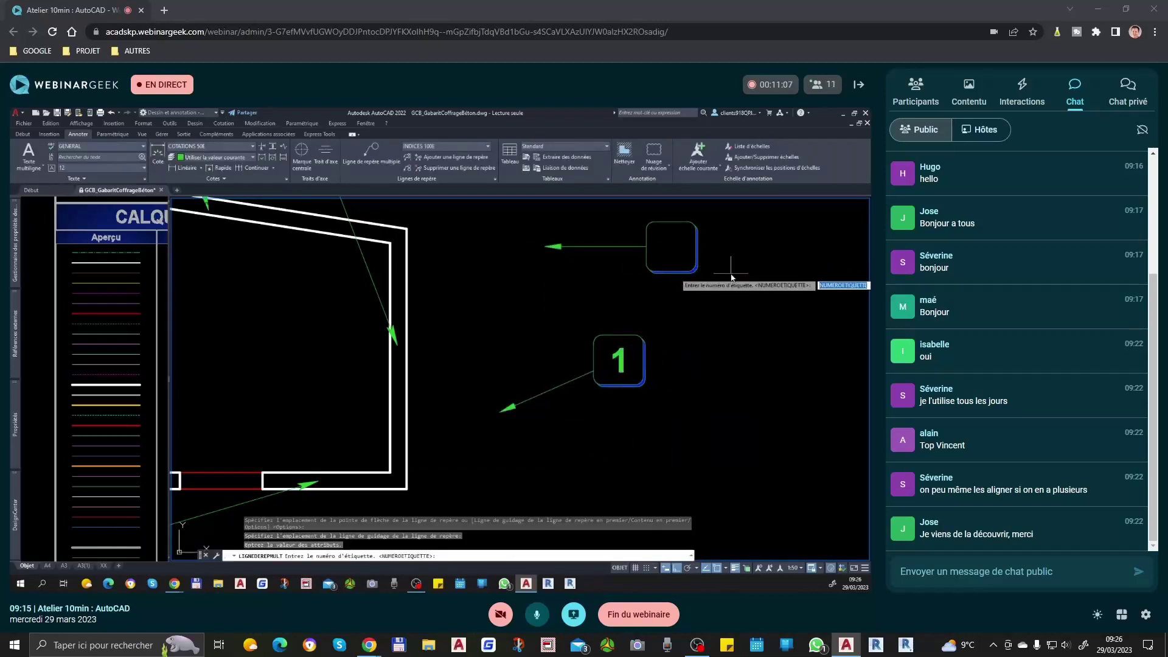
text(1)
key(Return)
middle_drag(731, 278, 702, 332)
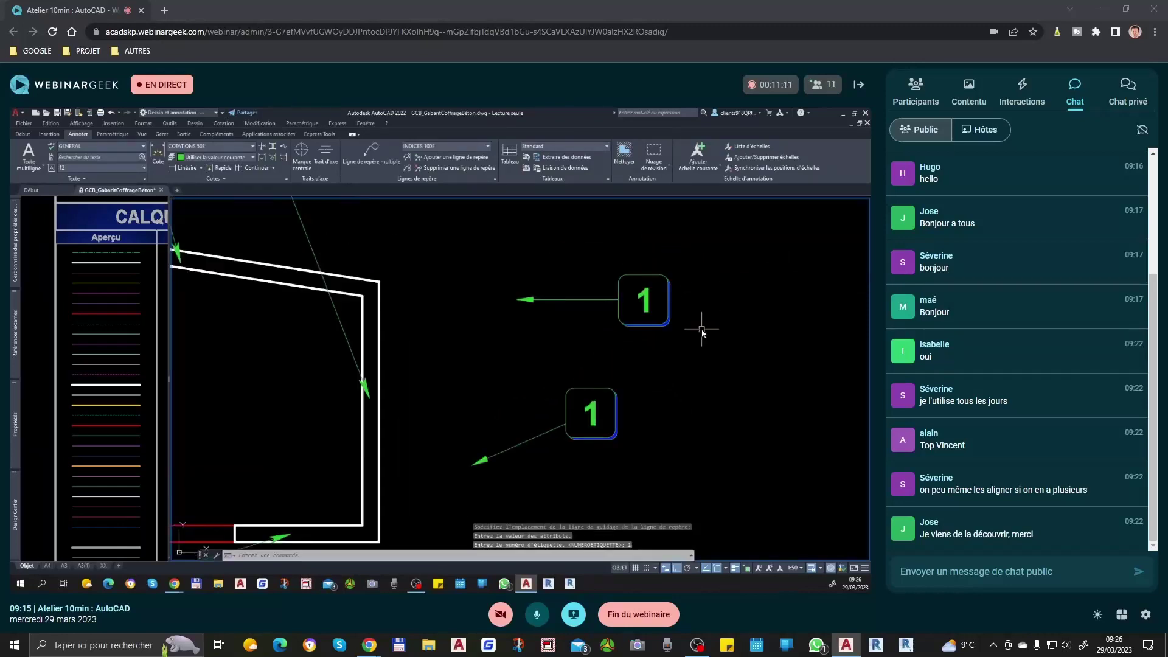
Change the multileader type of the INDICES 100E style to Texte Multiligne and save the style
text(mls)
key(Return)
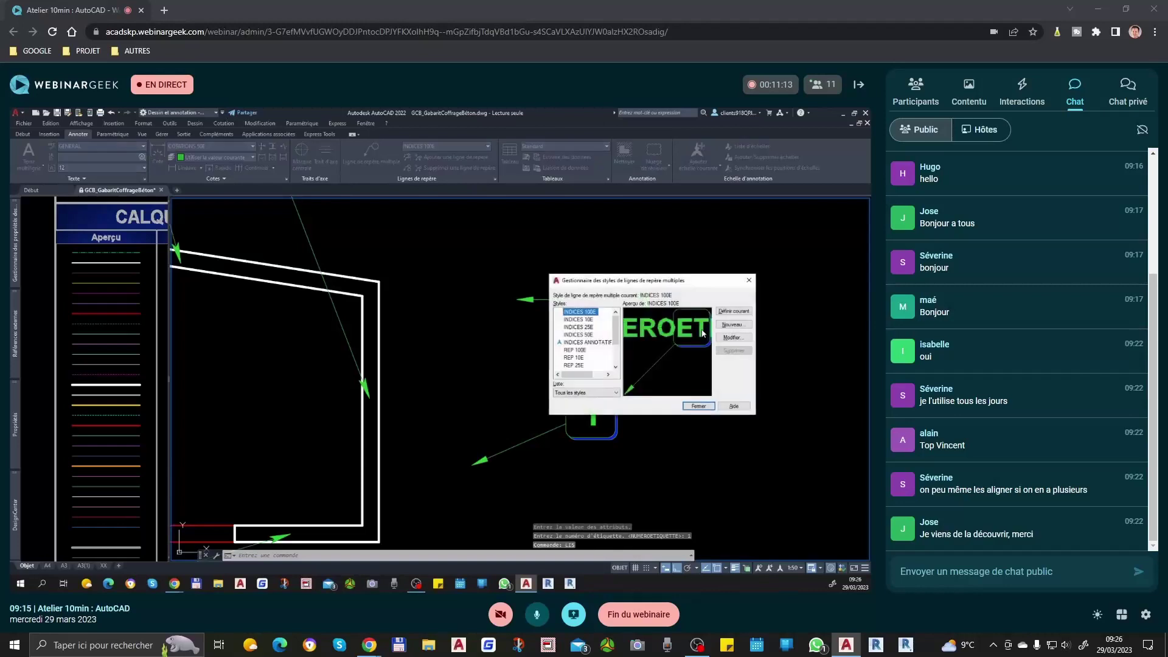
click(724, 339)
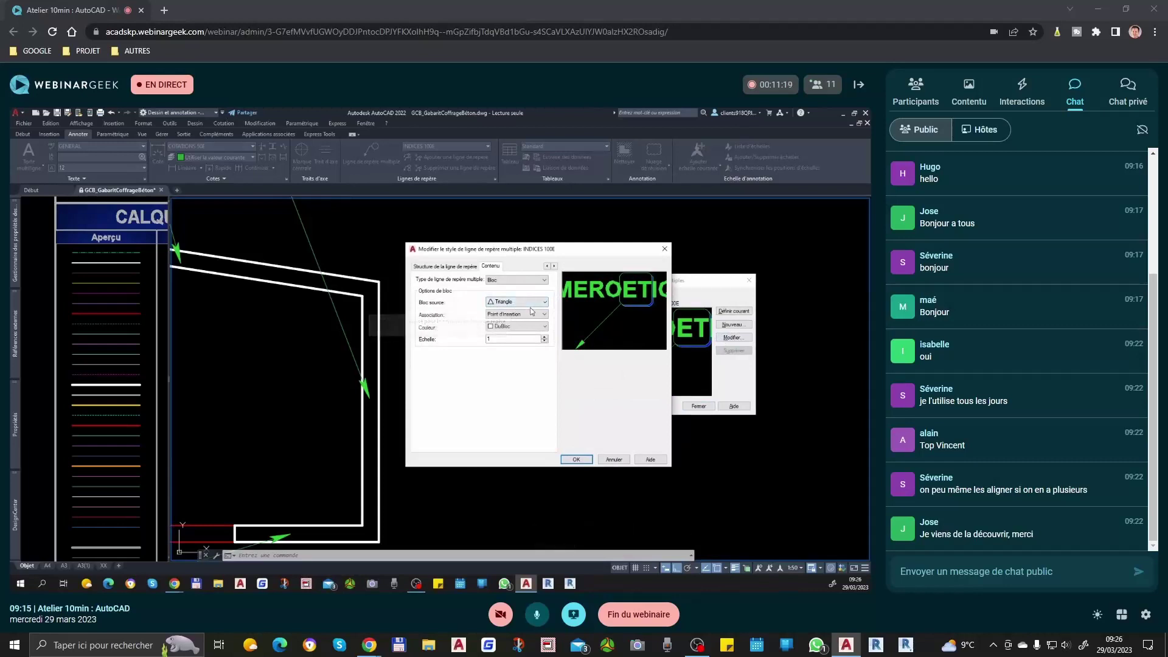
click(507, 280)
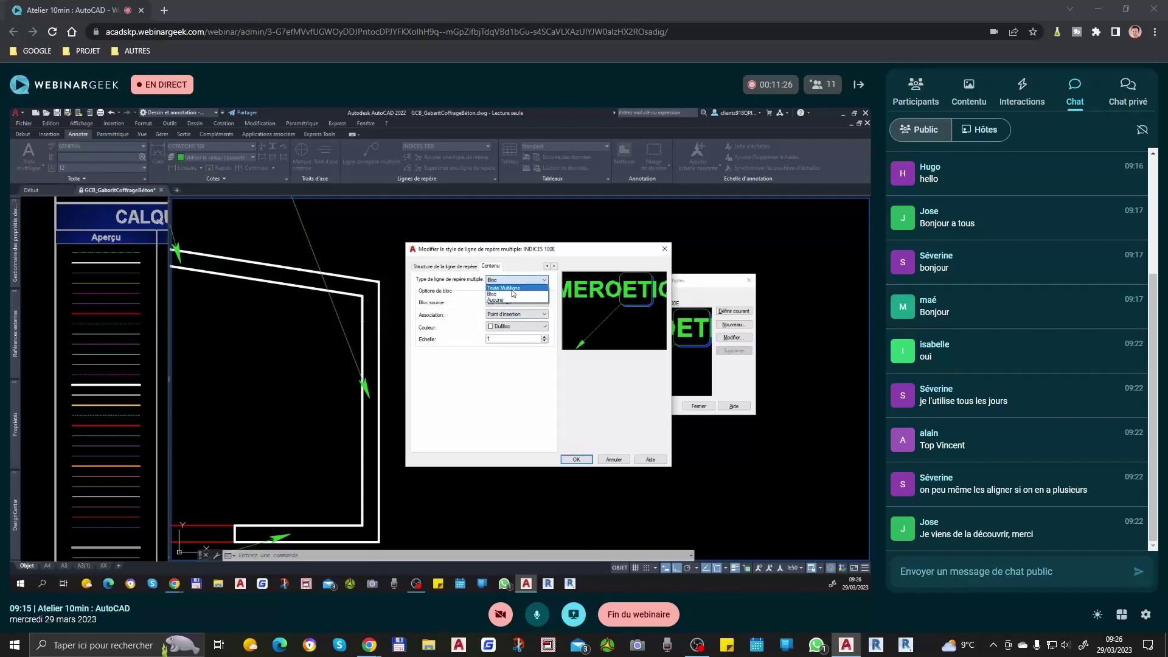
click(515, 288)
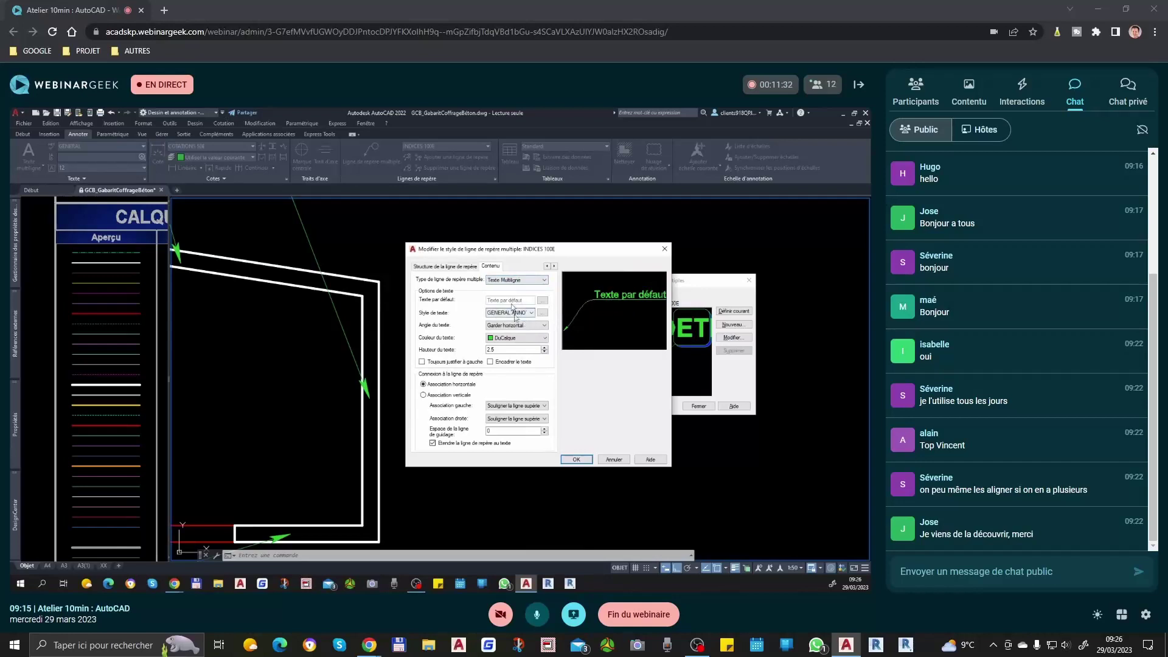
click(576, 459)
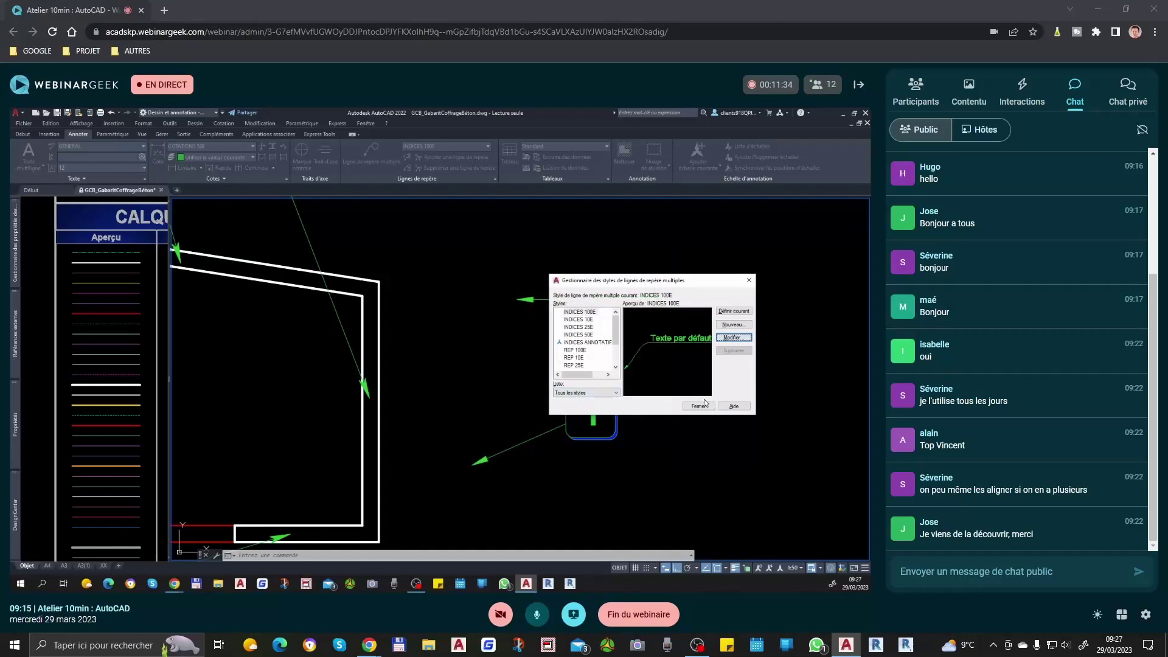
click(698, 406)
Place a horizontal text multileader above the numbered tags with the content "texte"
middle_drag(687, 308, 591, 353)
text(lrm)
key(Return)
click(512, 271)
click(627, 272)
text(texte)
click(707, 287)
click(567, 308)
key(Escape)
Stretch the text end of the "texte" multileader straight upward in two moves so that its leader curves down to the arrowhead
mouse_move(590, 334)
middle_down()
mouse_move(594, 349)
mouse_move(641, 371)
middle_up()
click(638, 359)
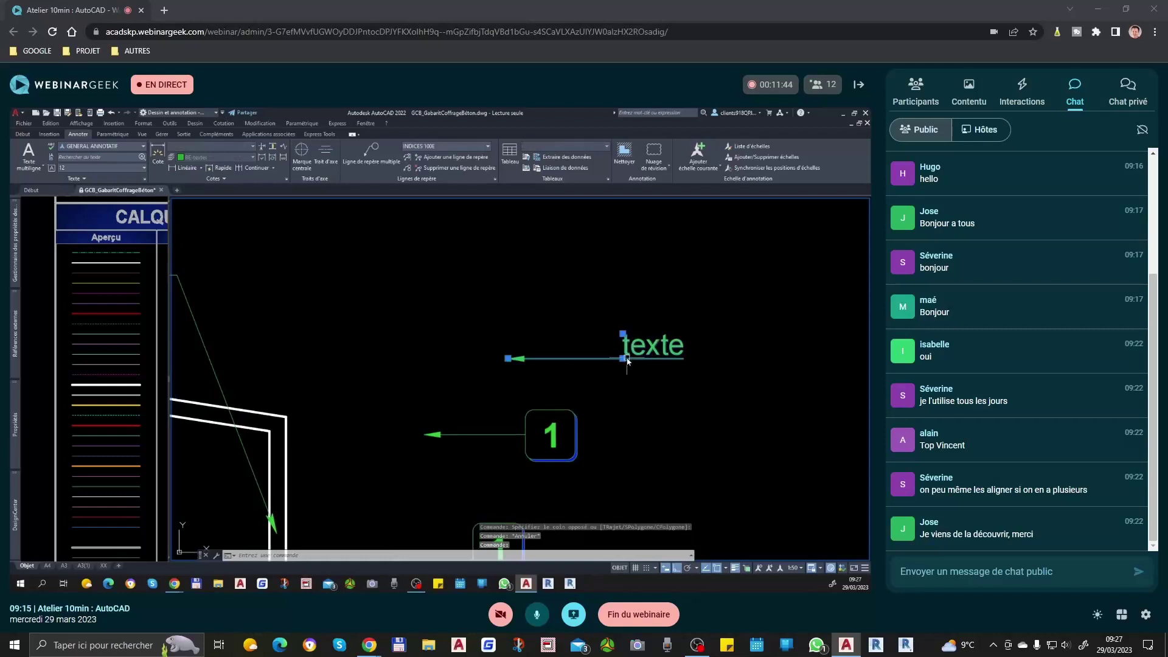
click(622, 358)
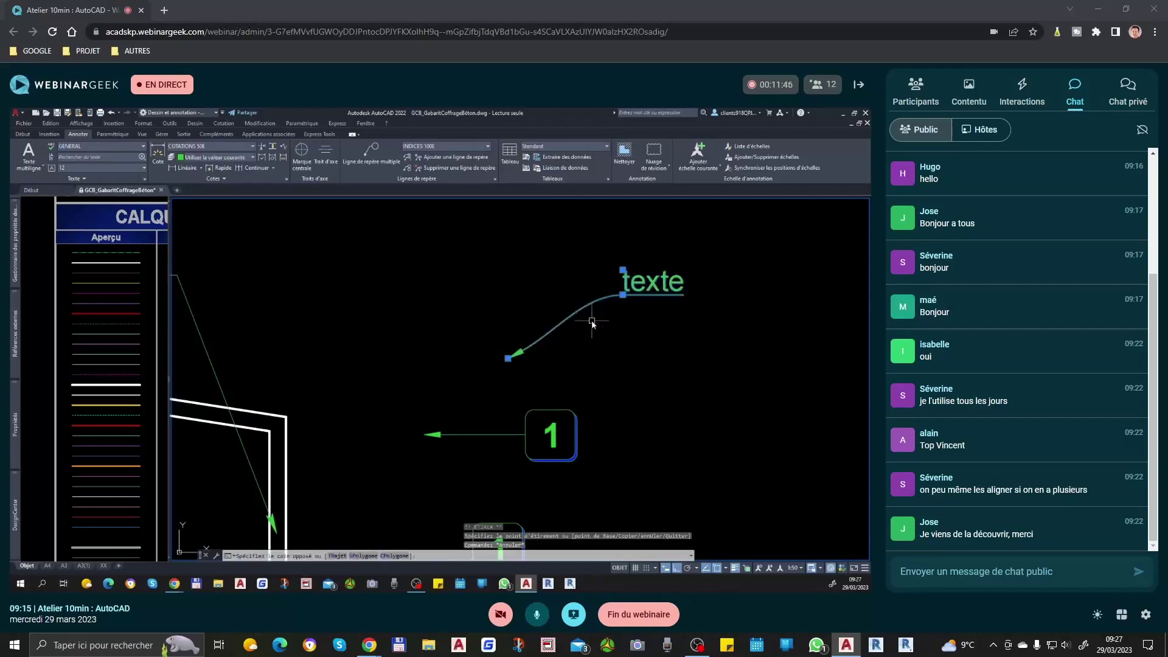
click(622, 294)
click(622, 294)
click(623, 227)
Stretch the arrow end of the "texte" multileader about 224 units straight up, above the text, and shift it slightly right
middle_drag(613, 249, 626, 303)
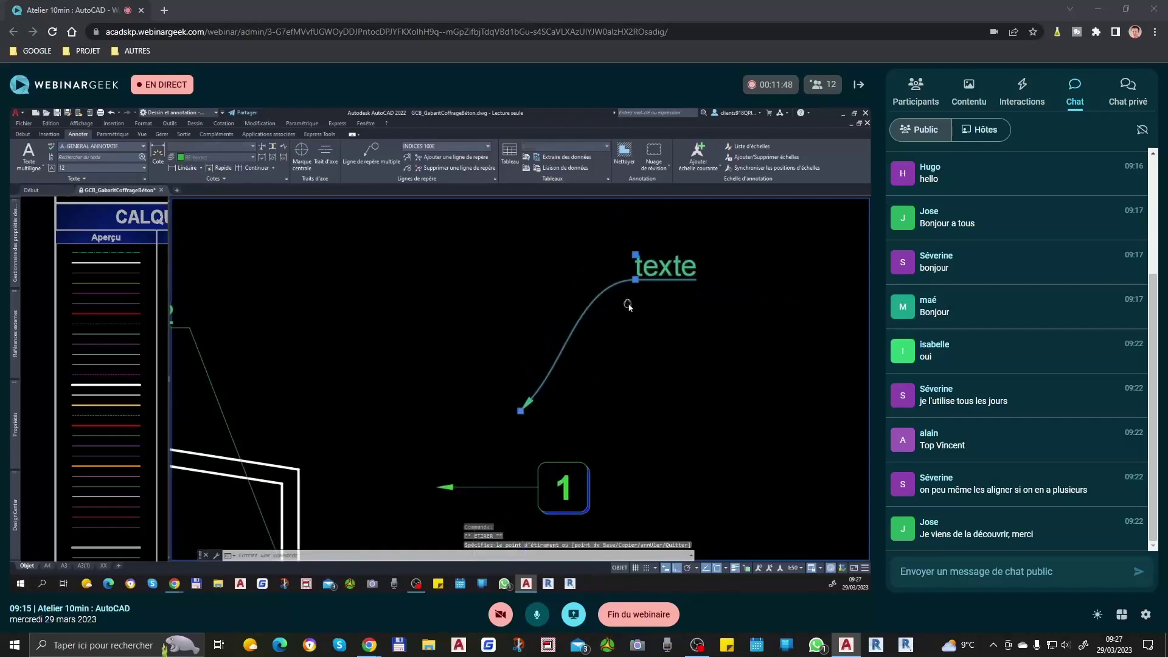
click(521, 413)
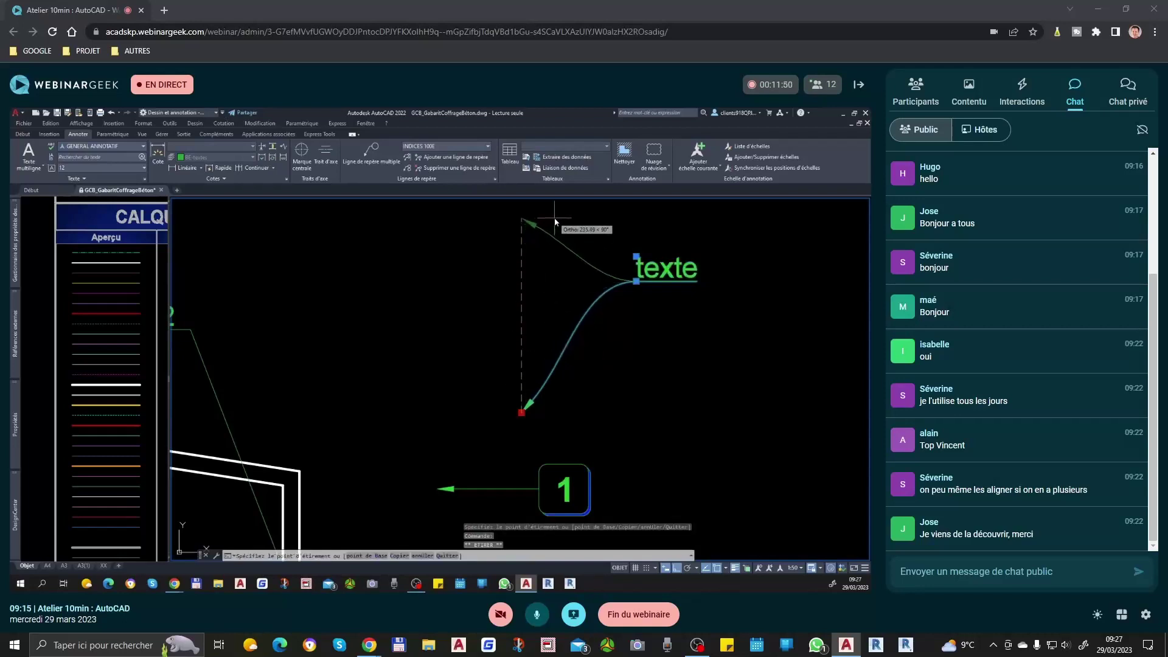
click(554, 217)
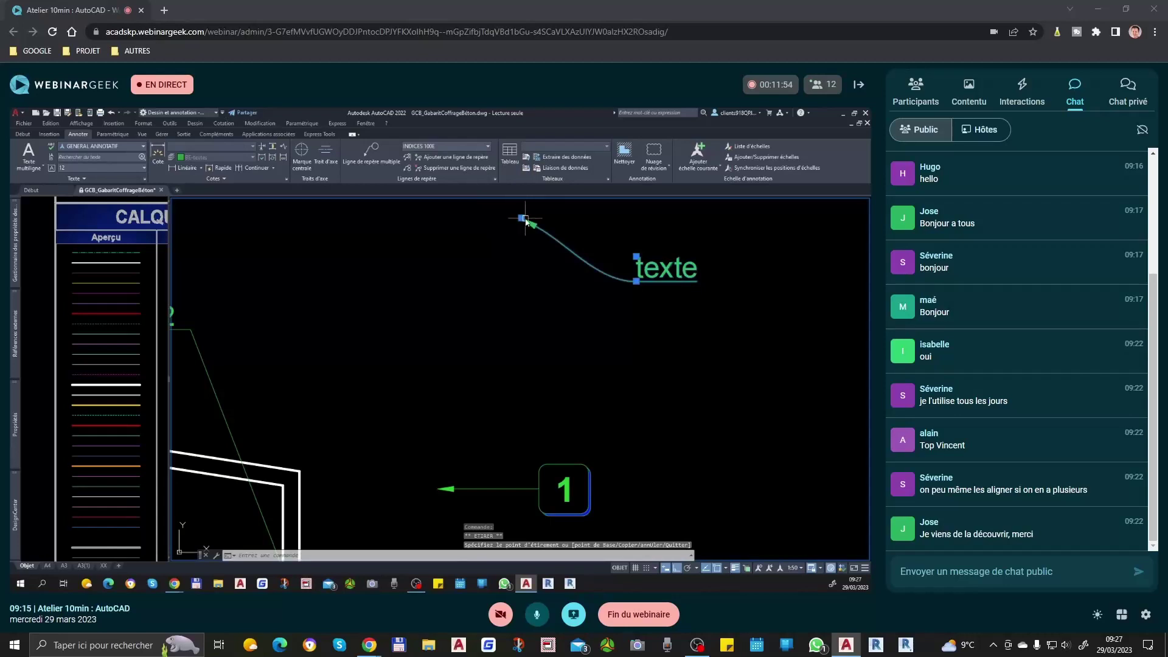
click(549, 218)
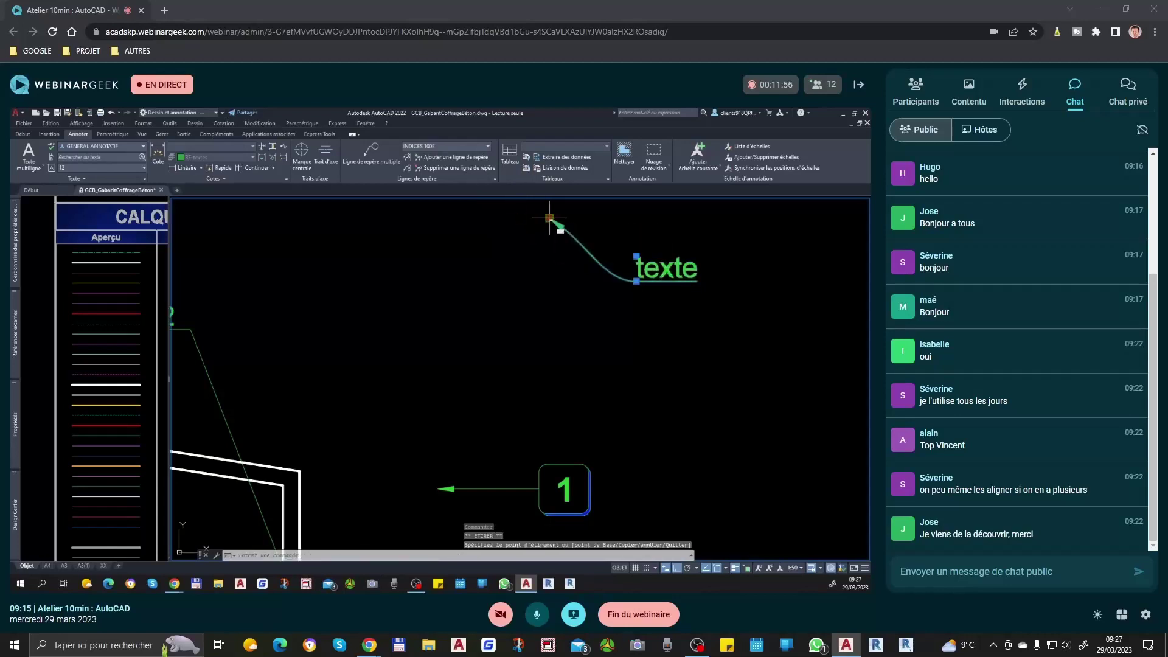
Stretch the arrow end of the "texte" multileader back down to the lower left of the text and deselect it
click(613, 368)
key(Escape)
scroll(617, 377, down, 3)
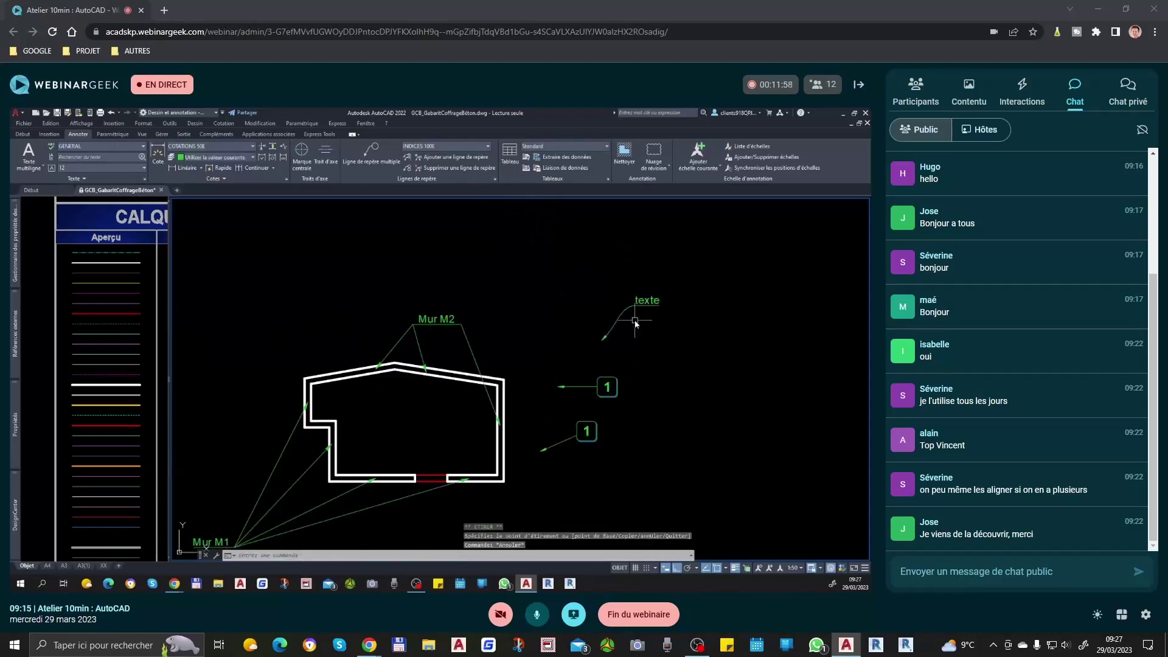
scroll(657, 307, up, 3)
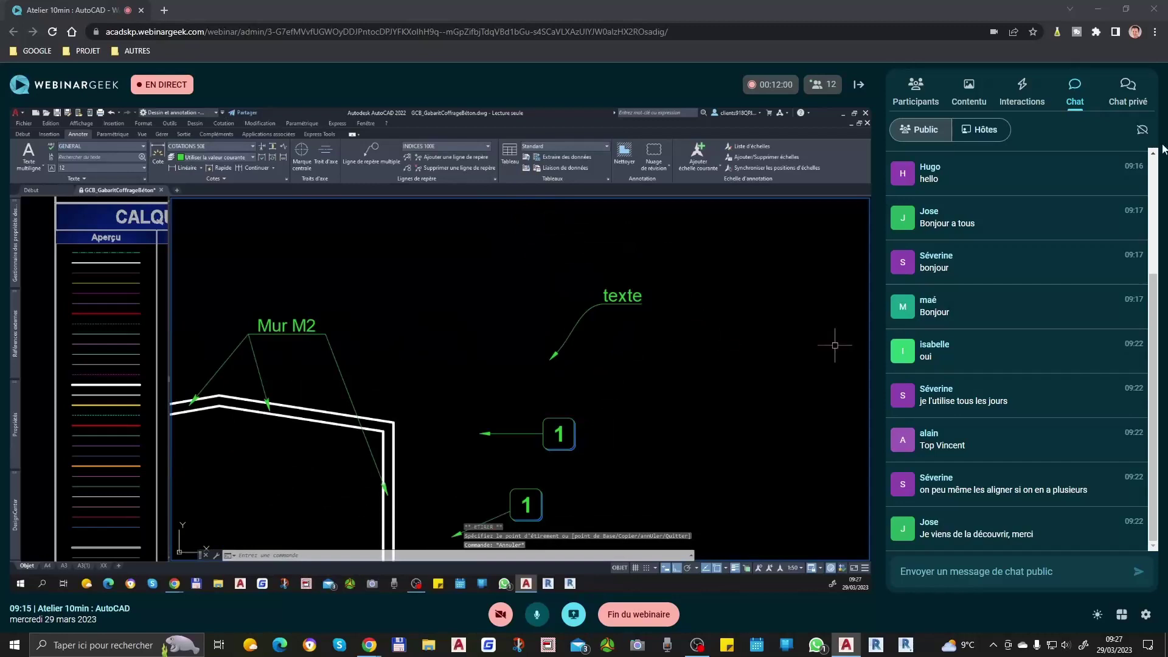
Start the PACK GRATUIT call-to-action for the webinar audience with a timed end after 1 minute 30 seconds
click(1021, 91)
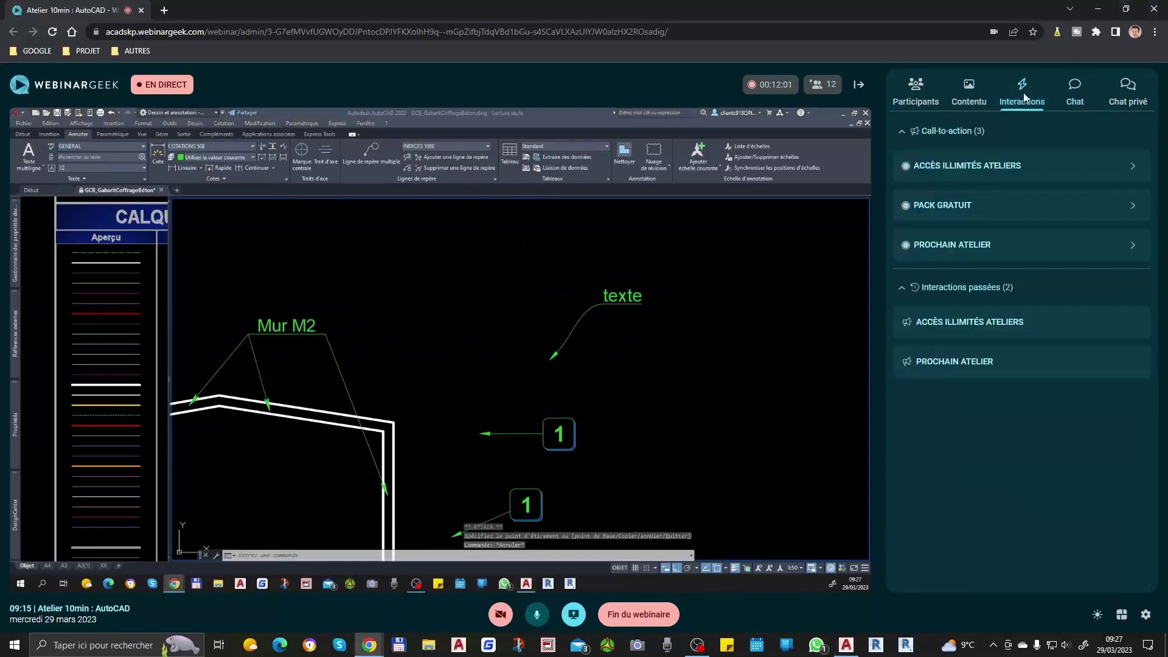
click(965, 207)
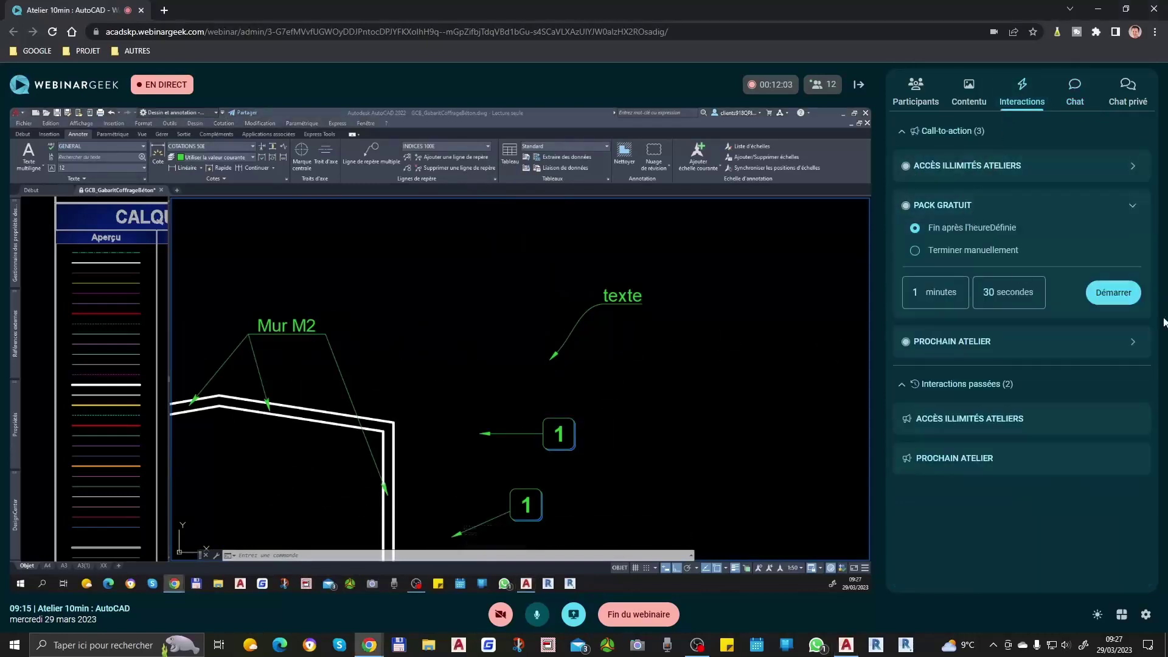
click(1115, 297)
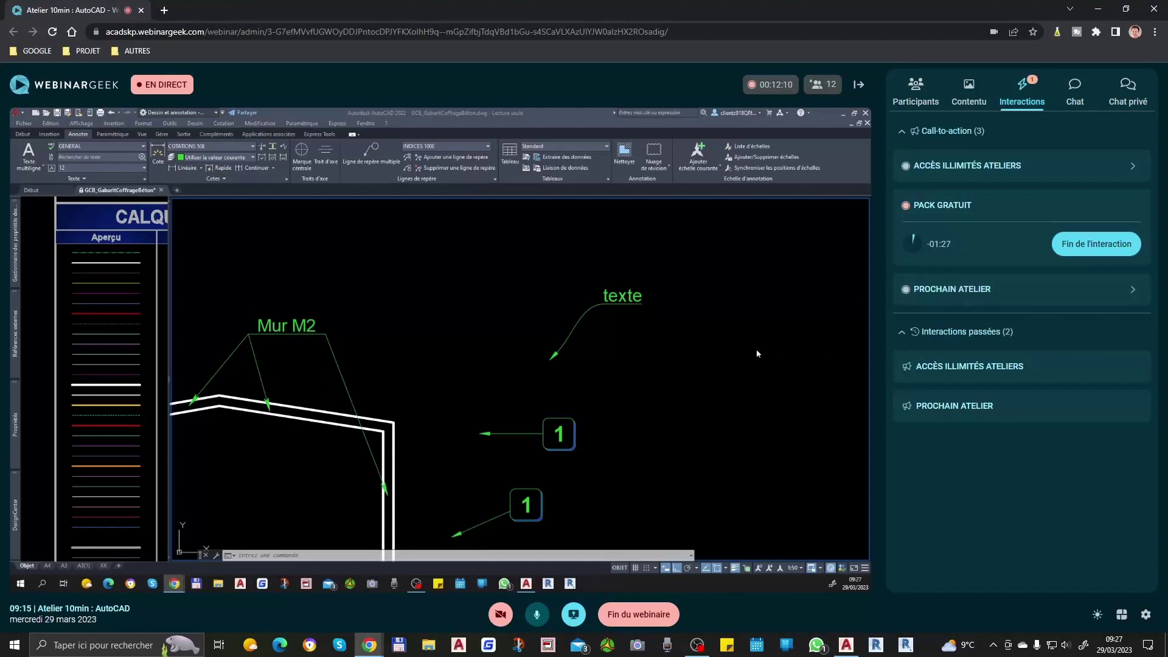
click(620, 326)
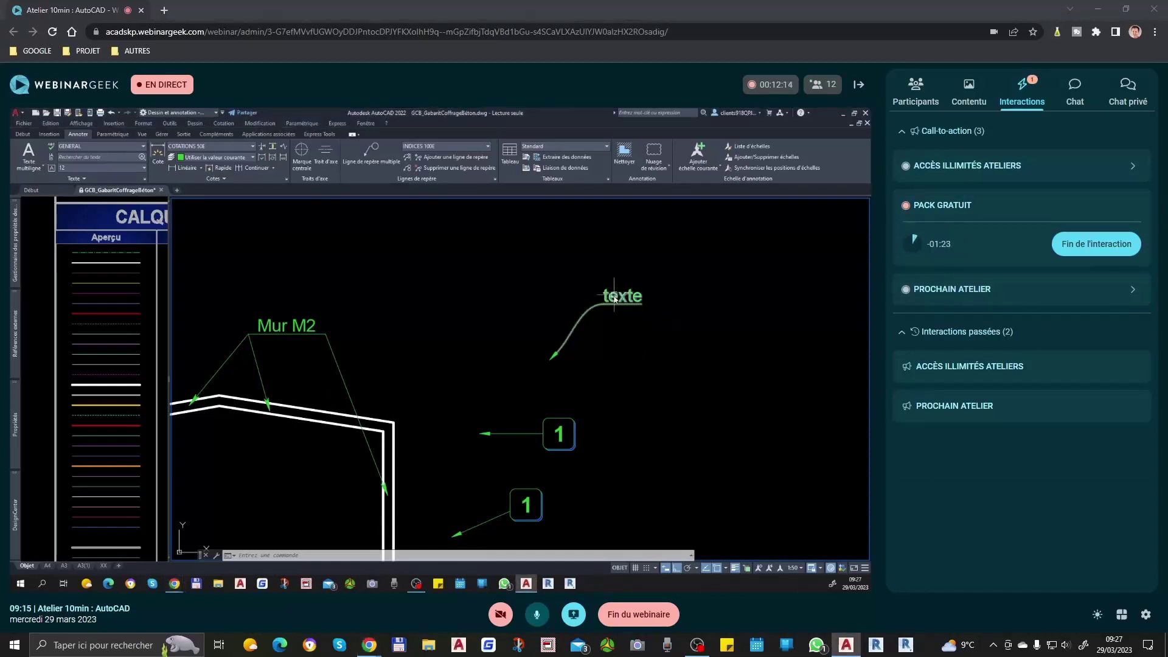
scroll(599, 298, down, 2)
middle_drag(448, 386, 580, 344)
scroll(579, 344, down, 2)
middle_drag(657, 356, 602, 350)
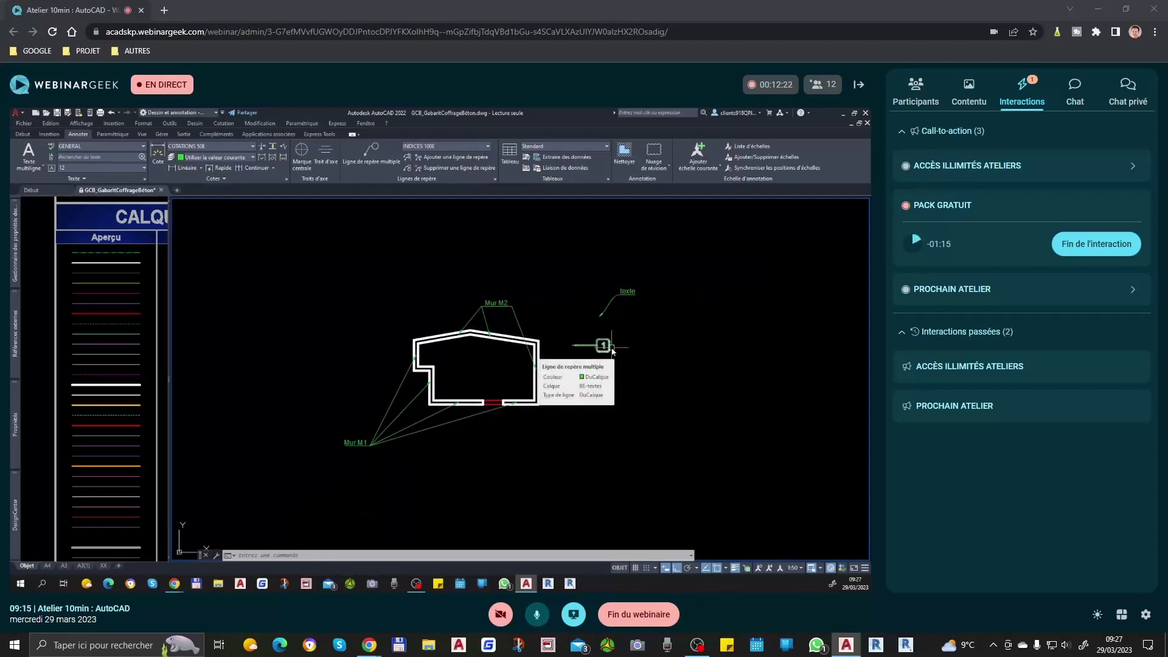
scroll(620, 300, up, 2)
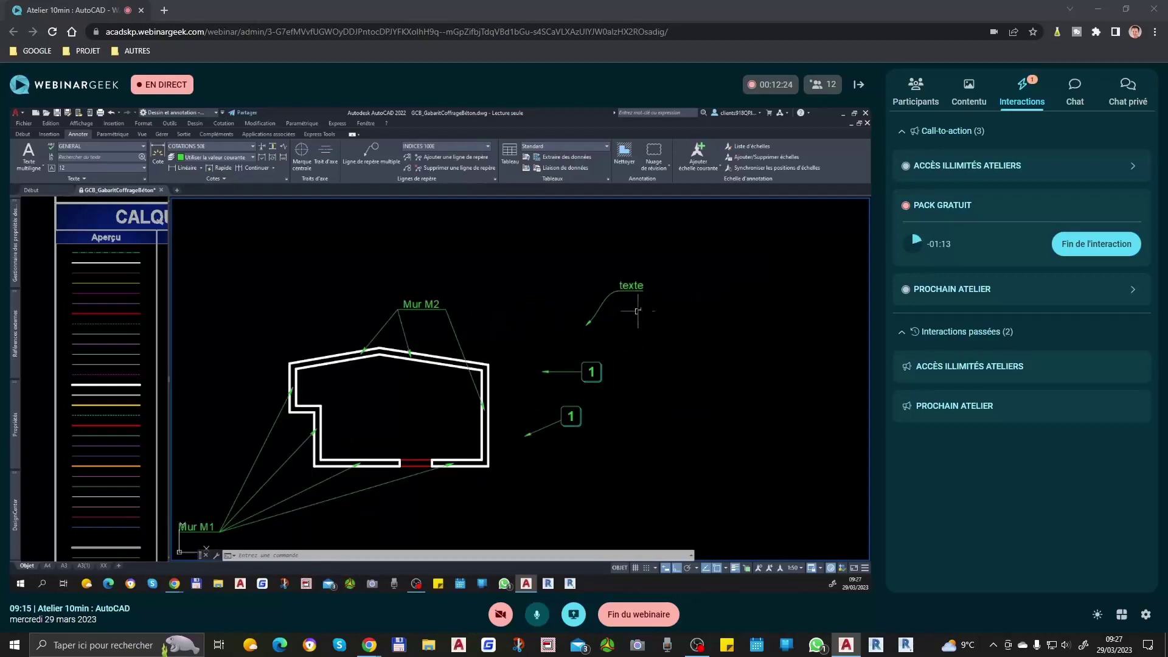
middle_drag(502, 405, 600, 364)
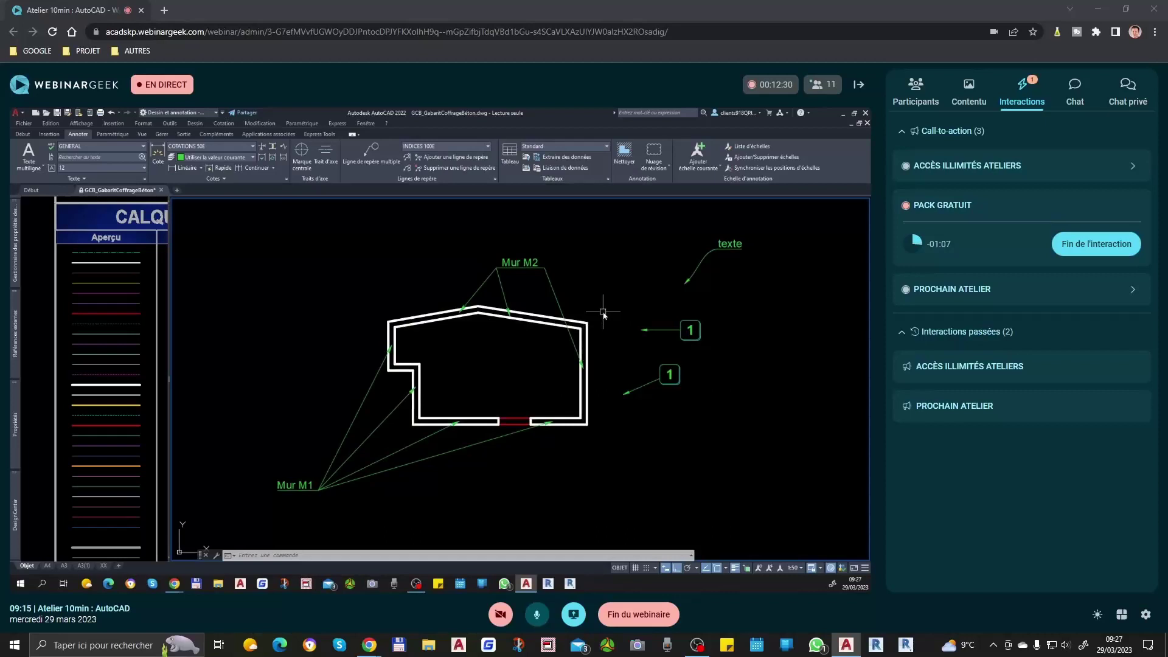
Turn on the presenter's webcam video so that it shows alongside the shared drawing
click(503, 622)
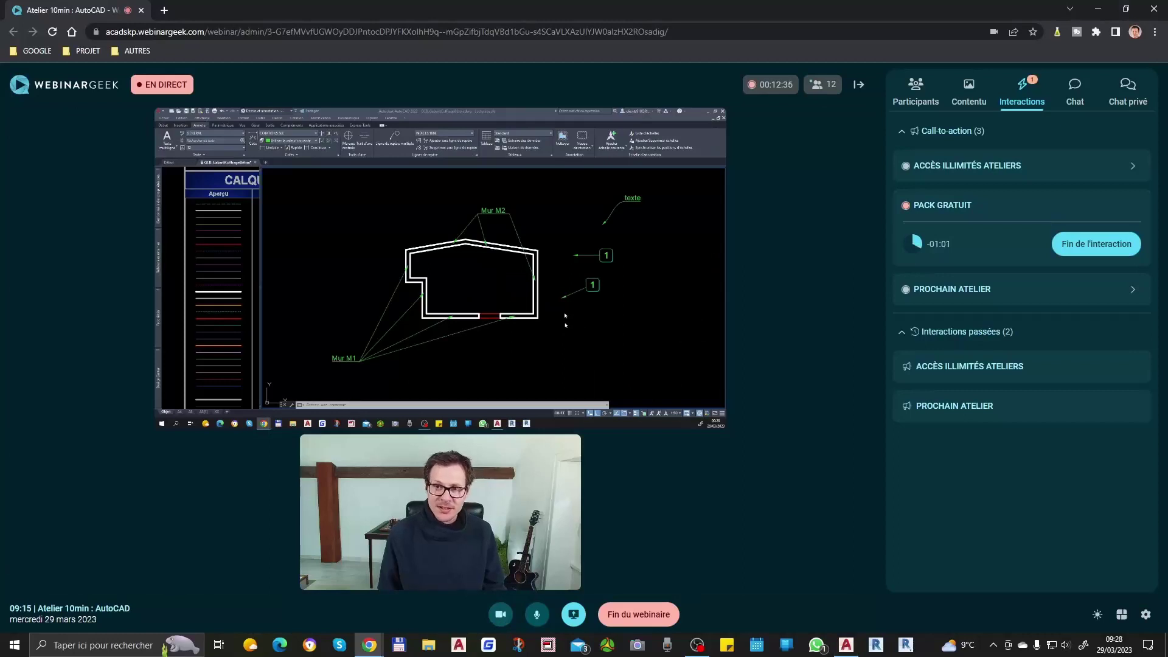
click(548, 281)
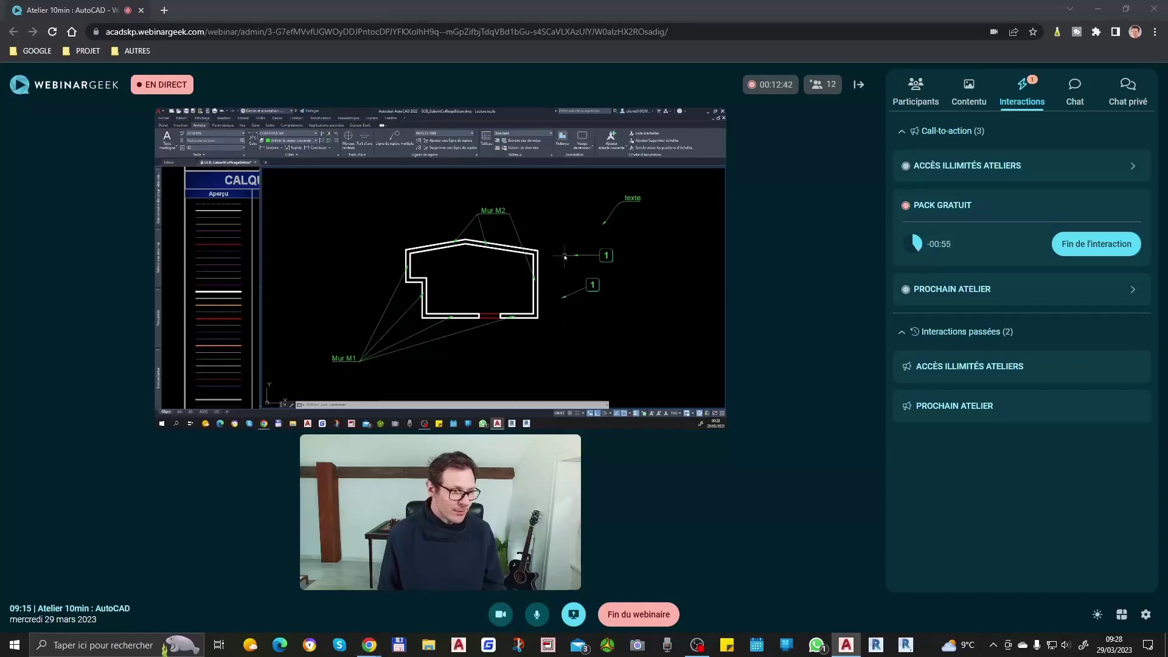
middle_drag(588, 269, 556, 270)
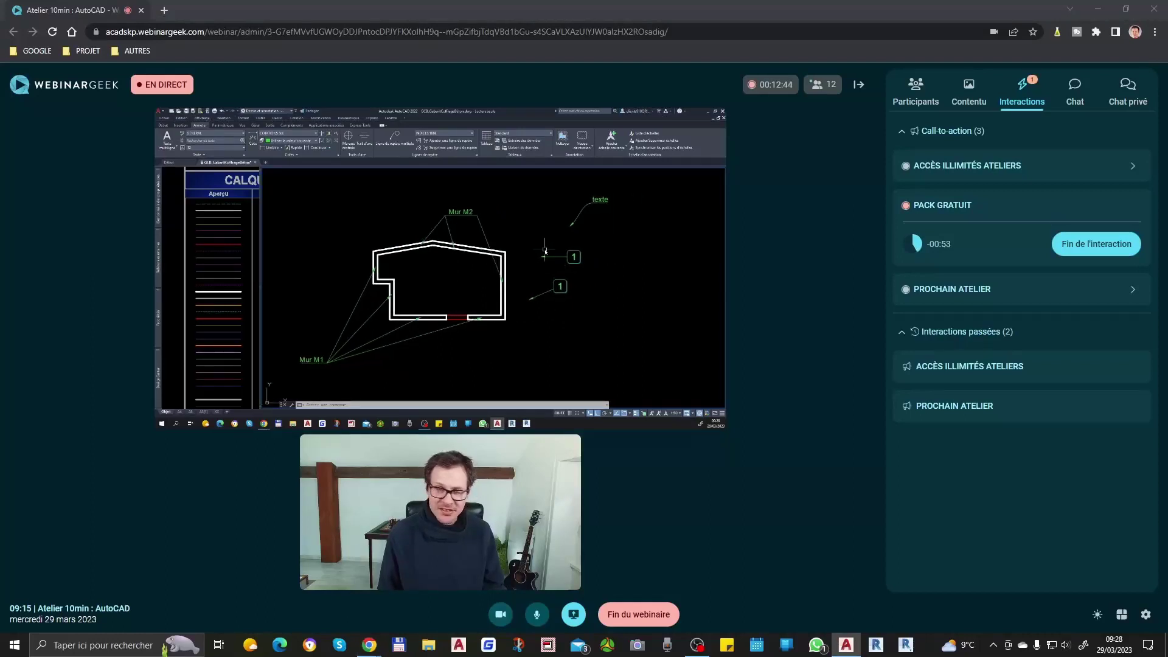
click(518, 237)
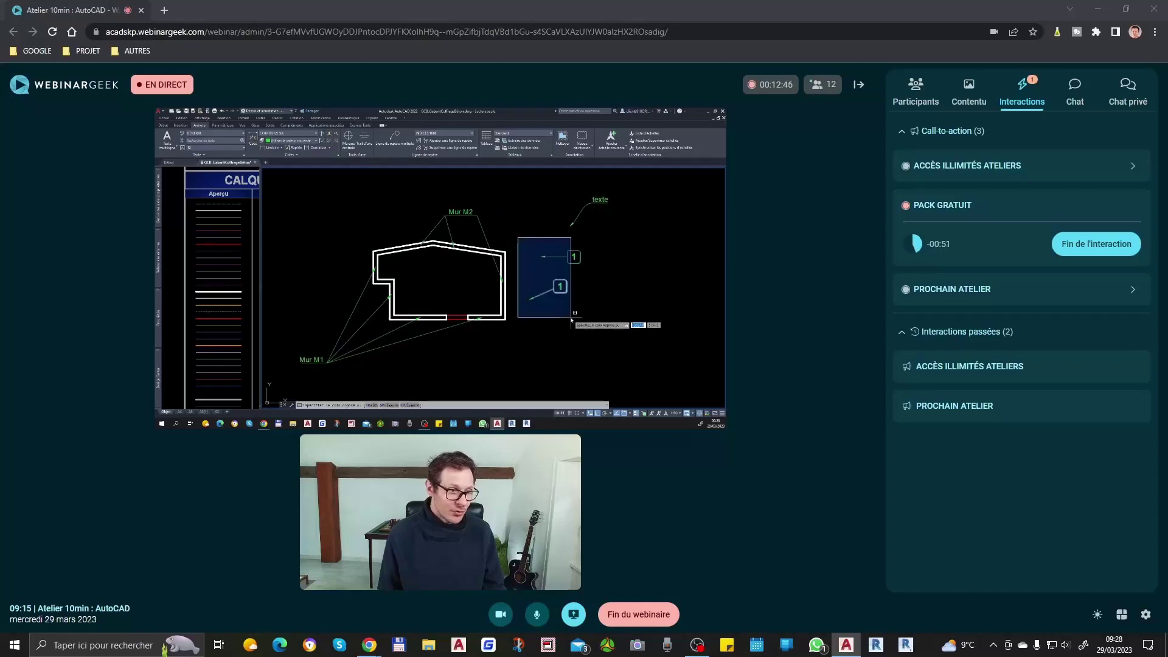
click(571, 323)
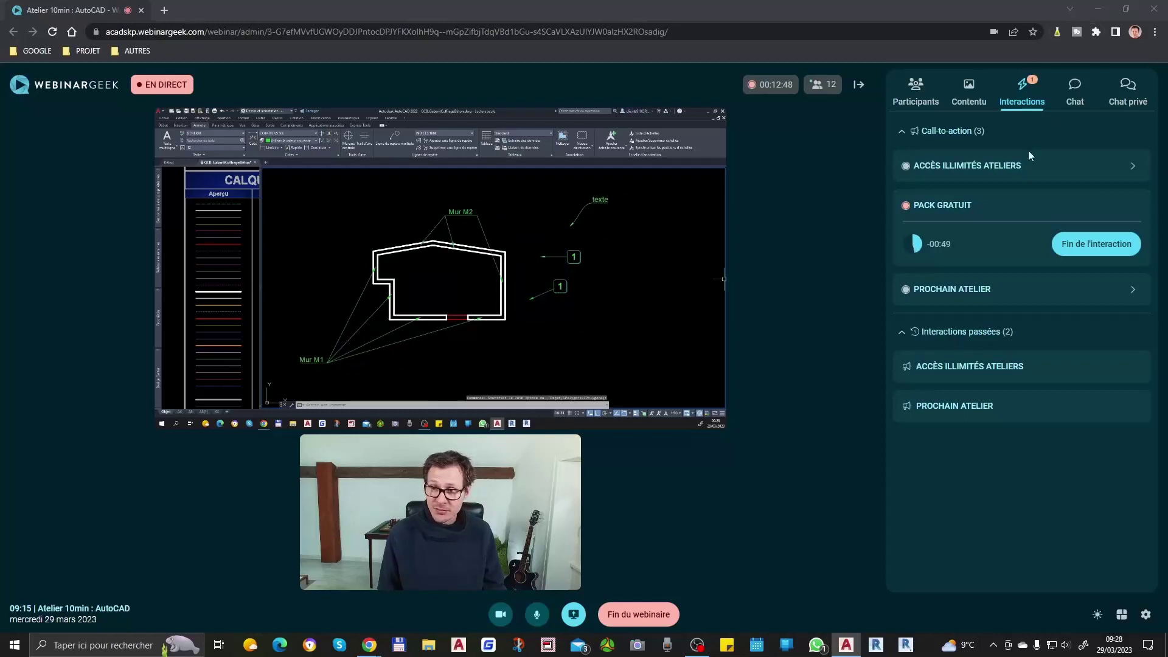
End the running PACK GRATUIT interaction and start the PROCHAIN ATELIER call-to-action for 00 minutes 30 seconds
click(1108, 244)
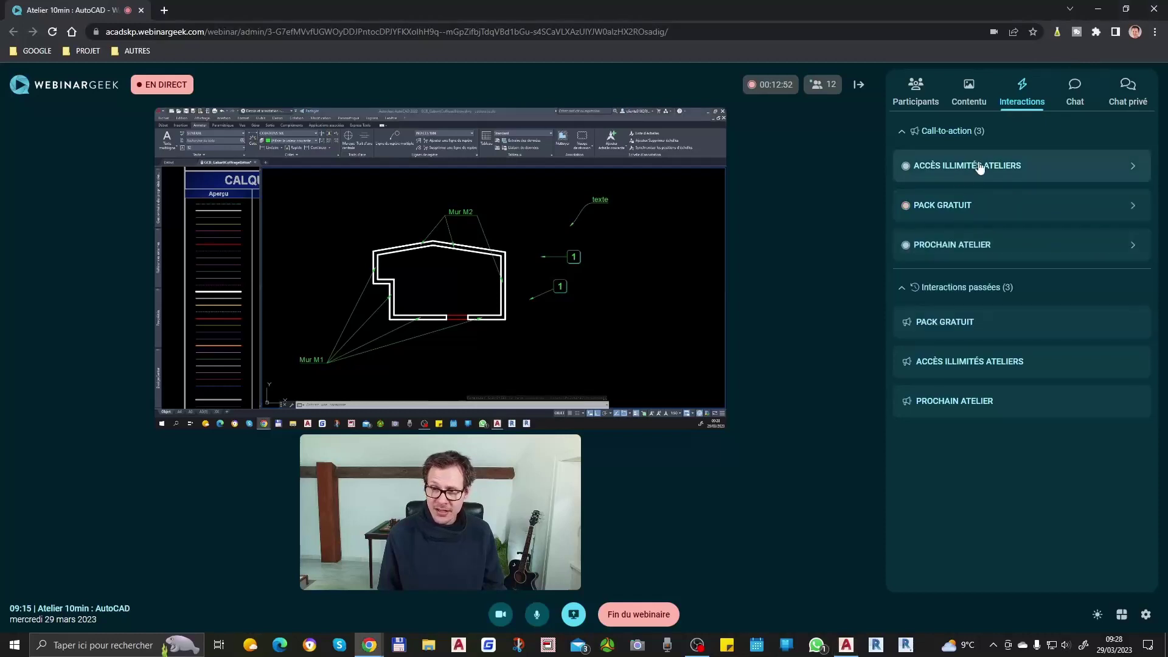
click(977, 246)
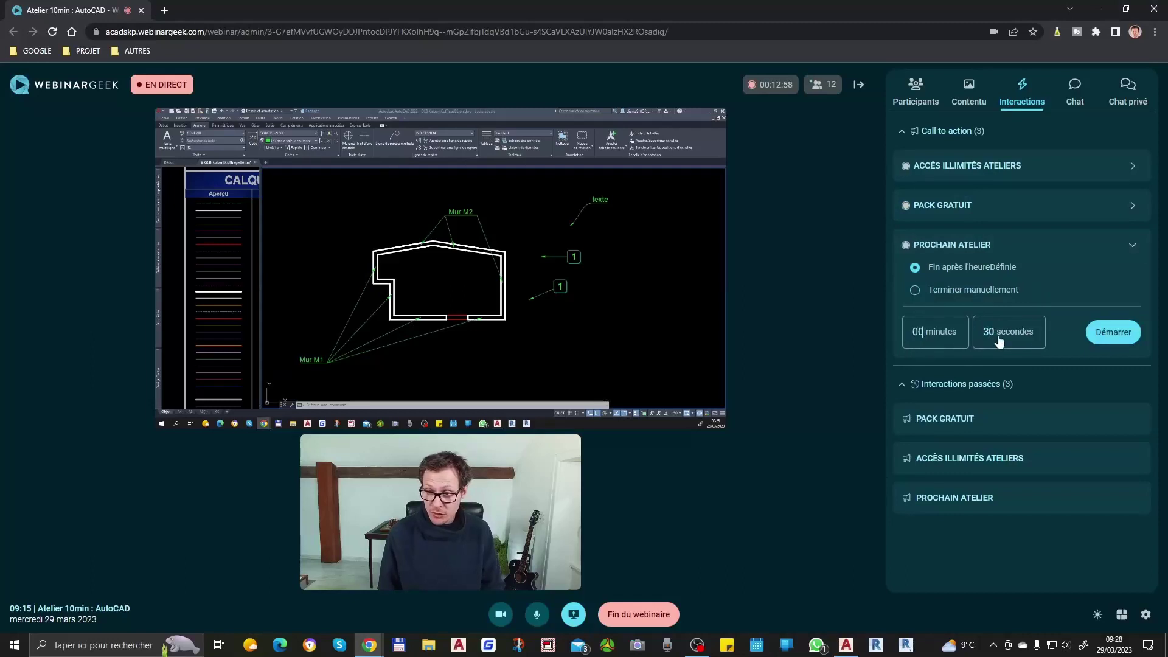
click(1109, 334)
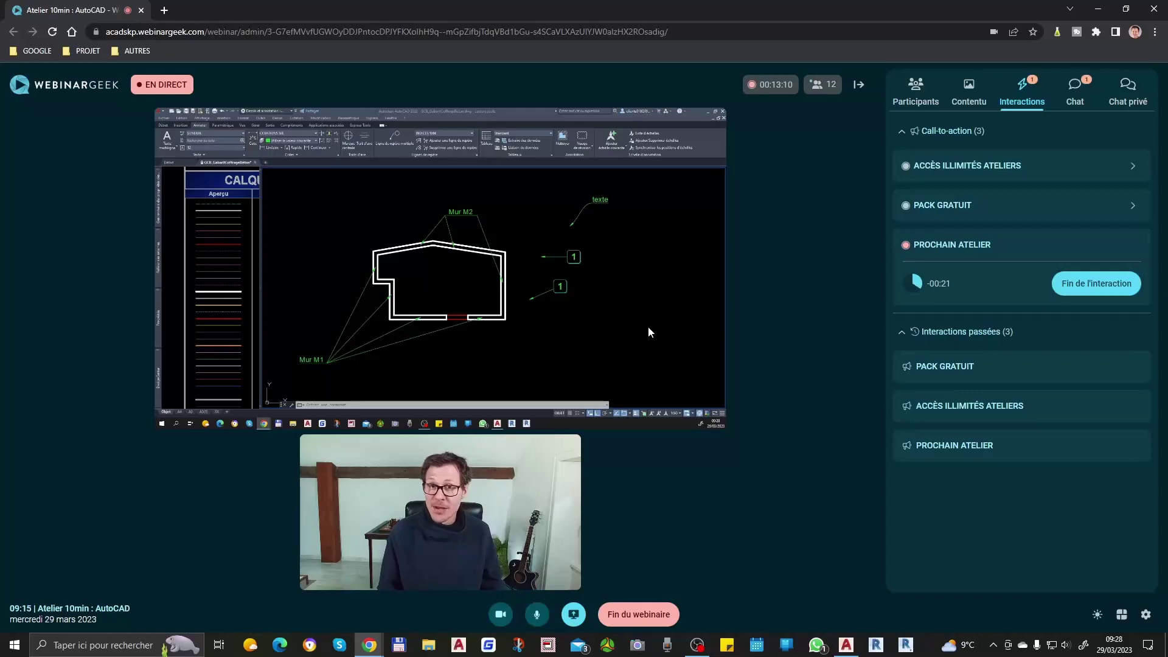
click(598, 207)
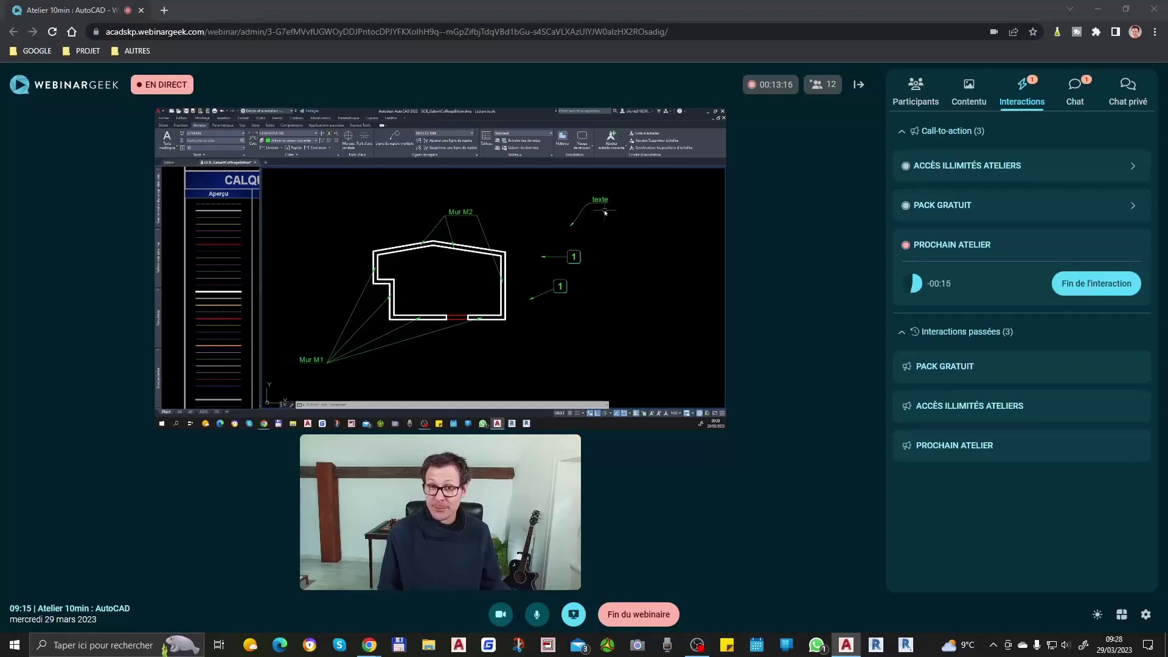
middle_drag(623, 221, 600, 232)
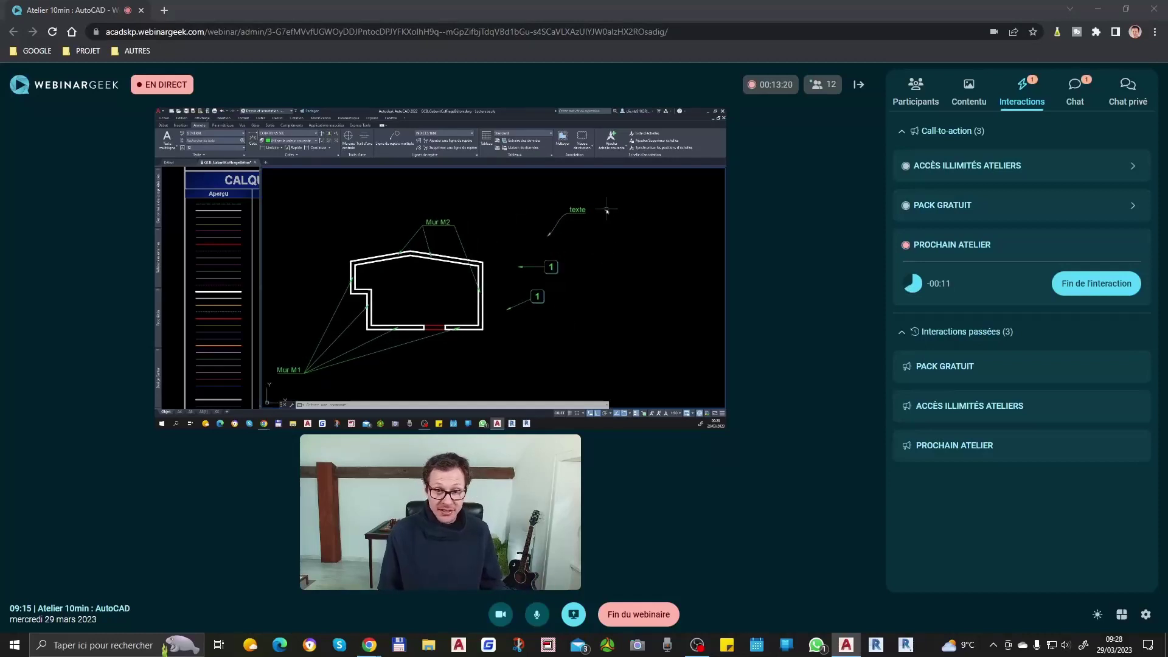
scroll(618, 228, down, 2)
middle_drag(508, 313, 553, 300)
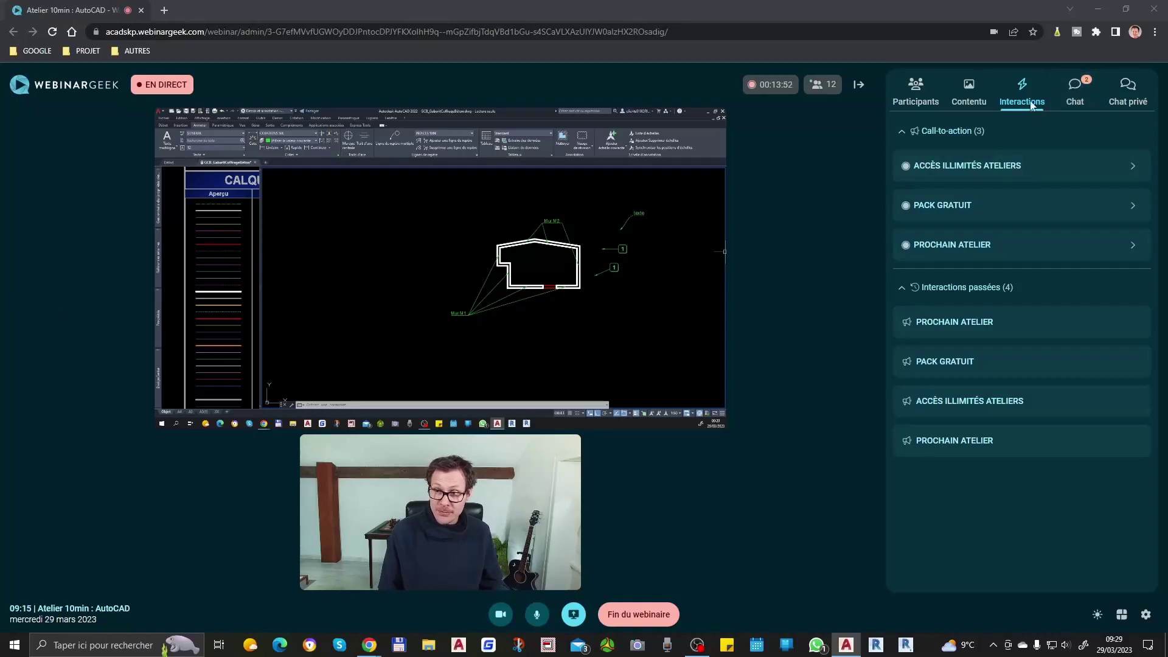
Show the public chat messages and load the presenter's Teachizy training site in a new browser window
click(1081, 88)
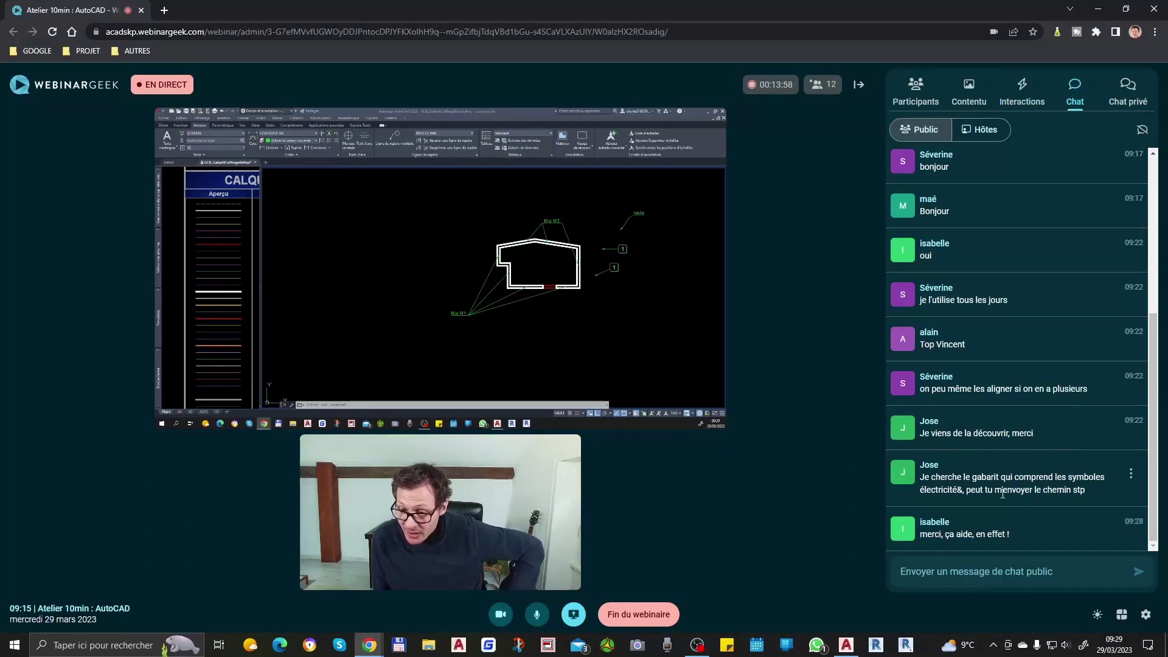
key(ctrl+n)
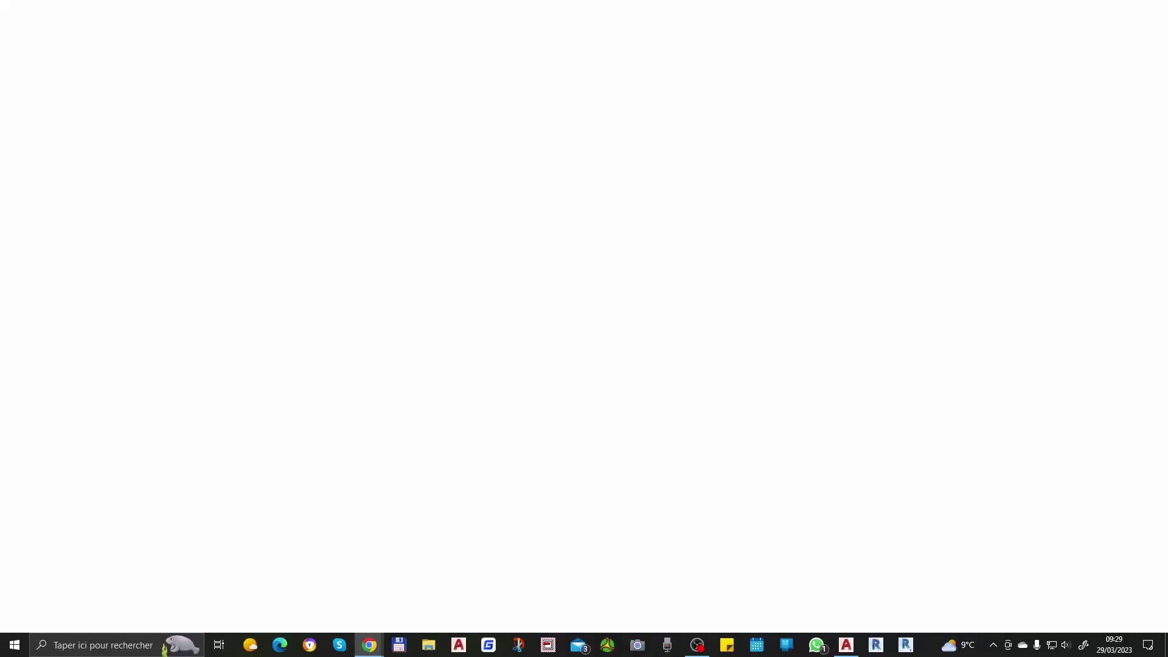
drag(202, 6, 0, 3)
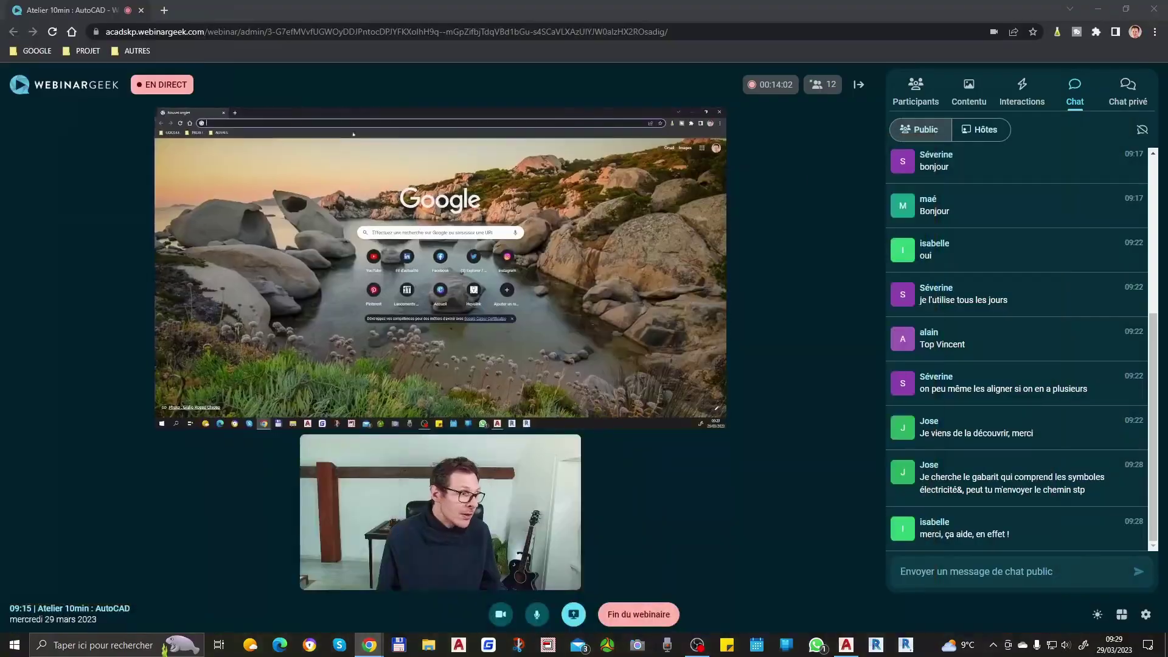
text(v)
click(319, 143)
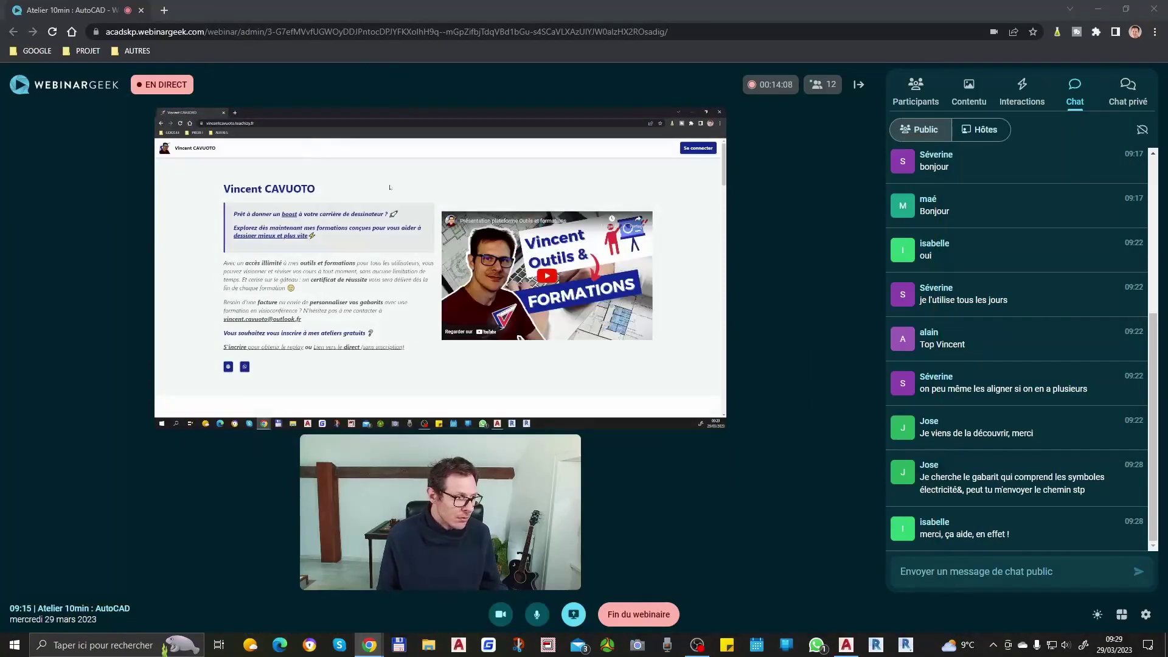
Find the "4 GABARITS TCE + 5 BIBLIOTHÈQUES" course on the training site and open its detail page
scroll(389, 187, down, 10)
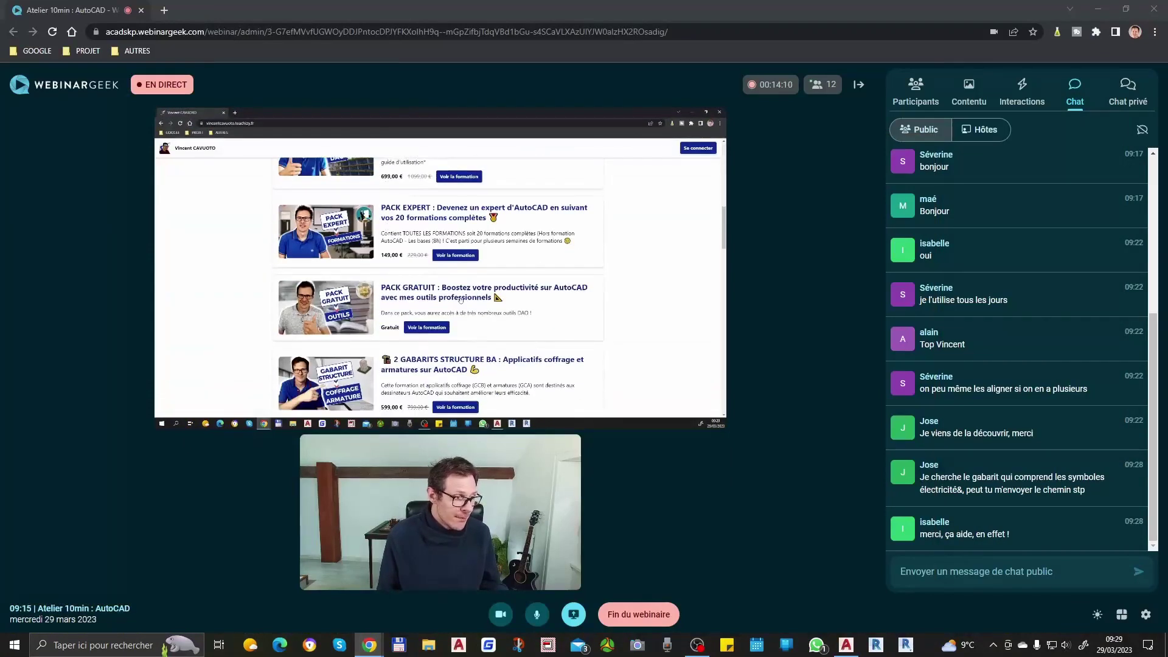
scroll(460, 299, down, 5)
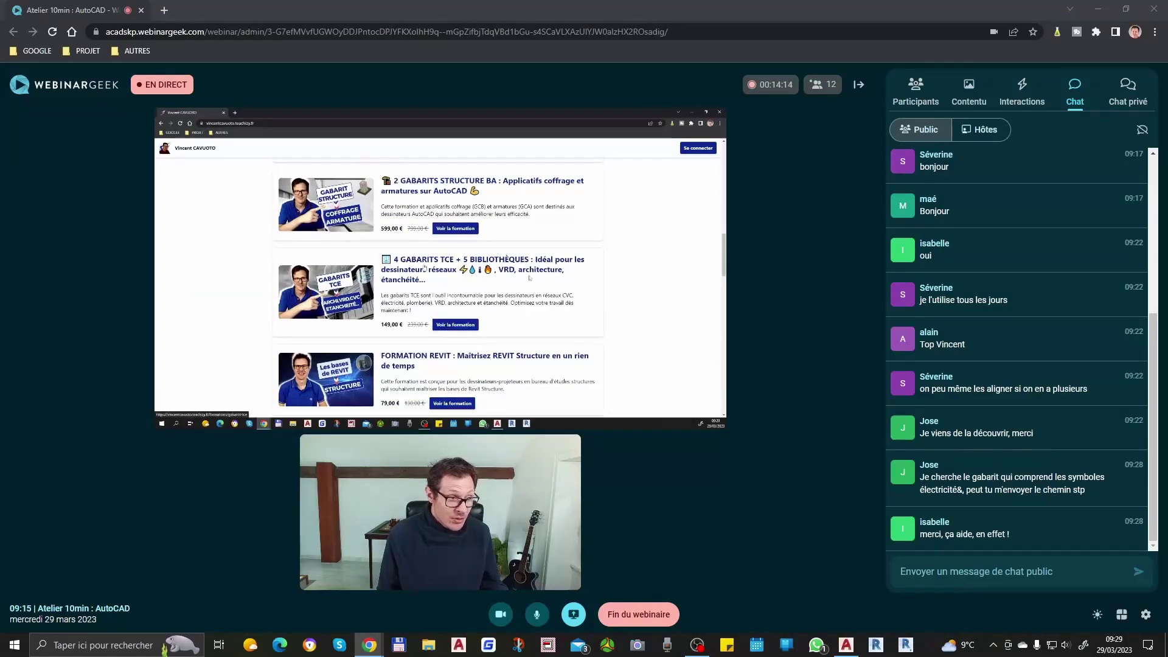
scroll(520, 273, down, 1)
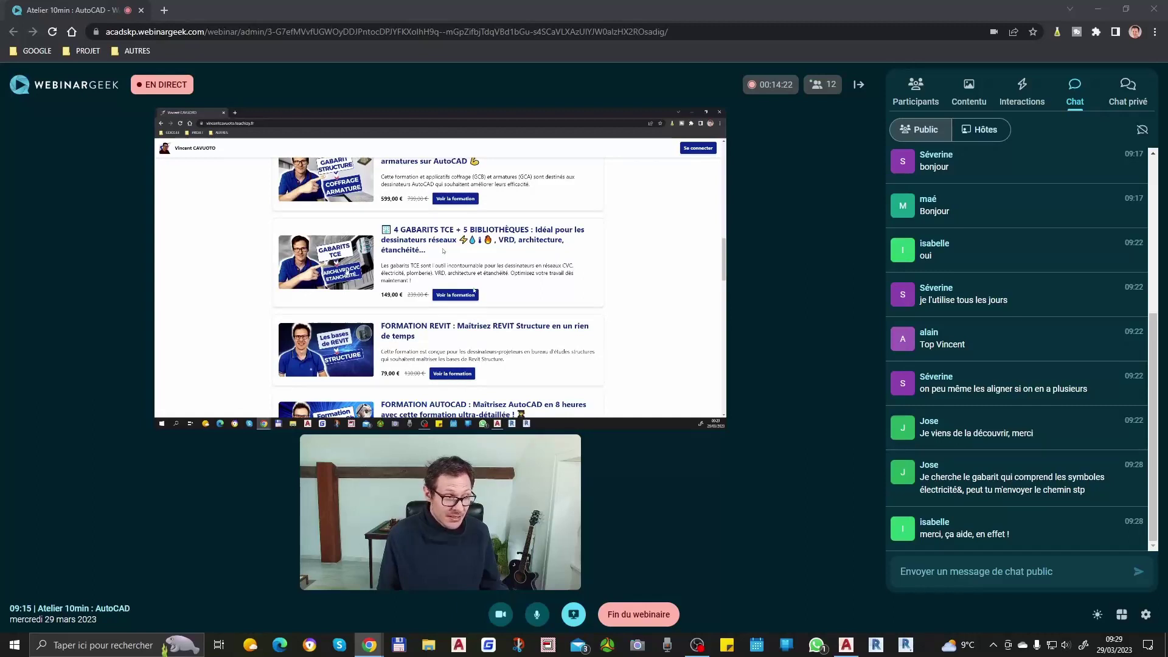
click(450, 296)
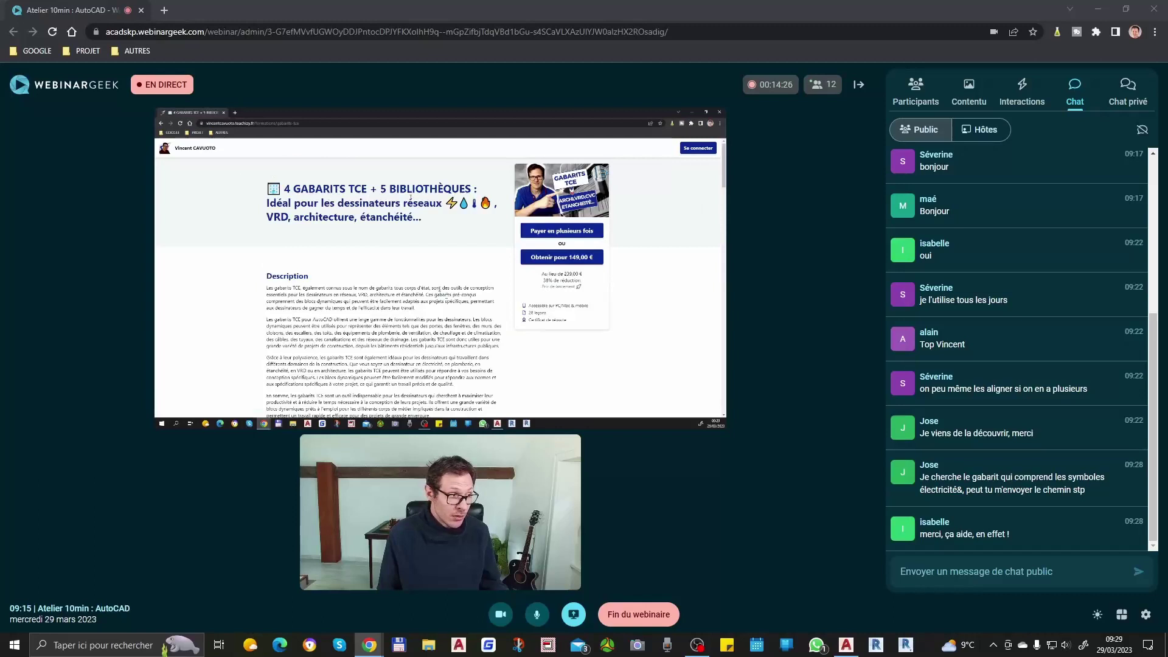
Go through the programme of the TCE templates course and post the course page's link in the public chat
scroll(410, 197, down, 10)
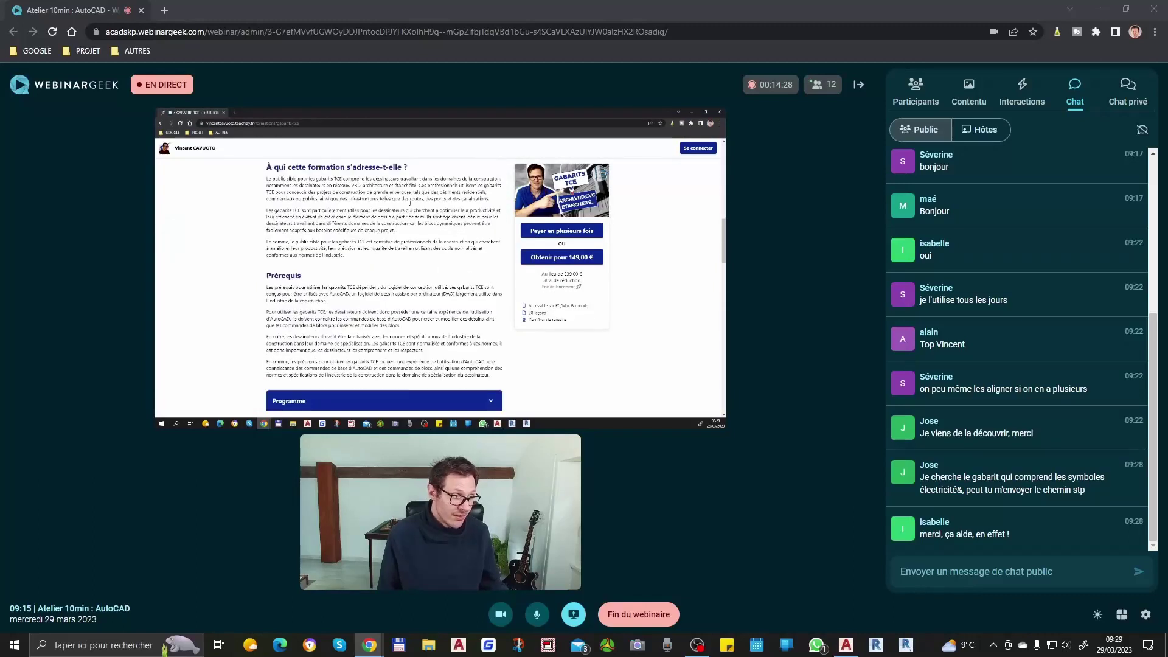
scroll(410, 202, down, 6)
scroll(298, 183, down, 2)
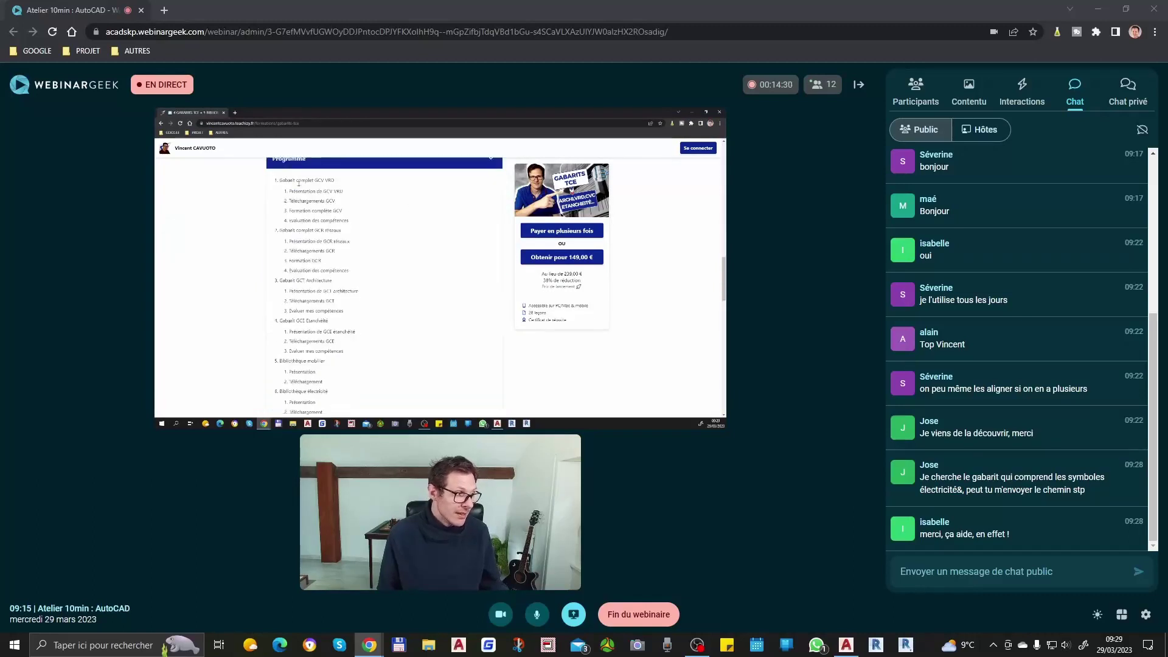
scroll(316, 242, down, 3)
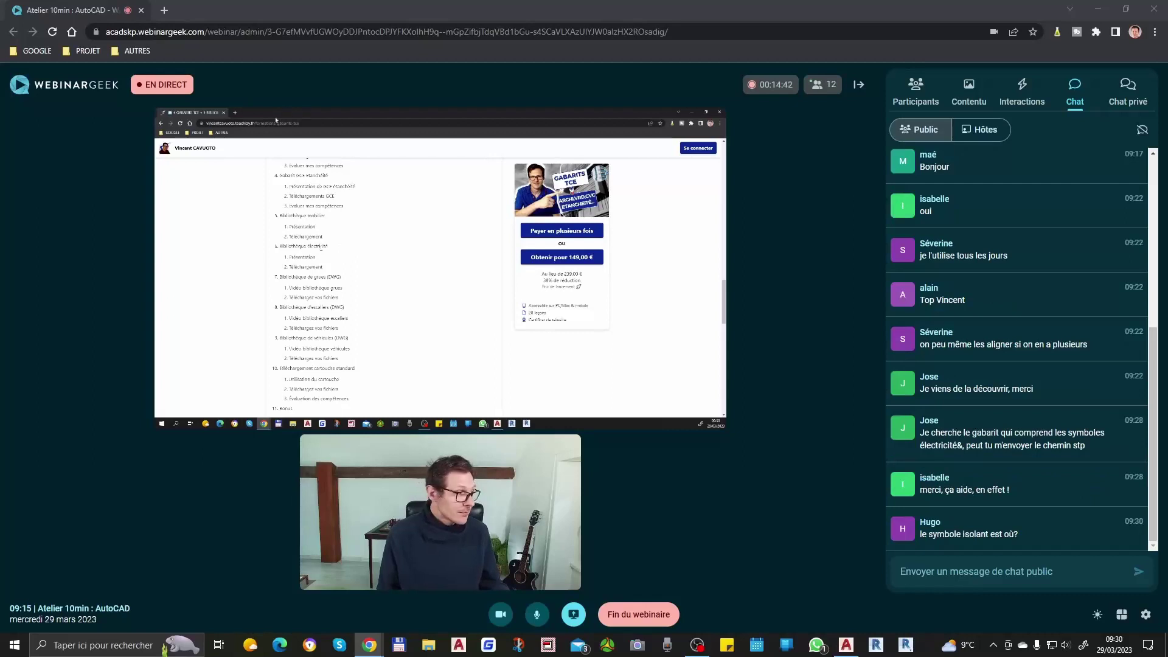
click(986, 574)
text(https://vincentcavuoto.teachizy.fr/formations/gabarits-tce)
key(Return)
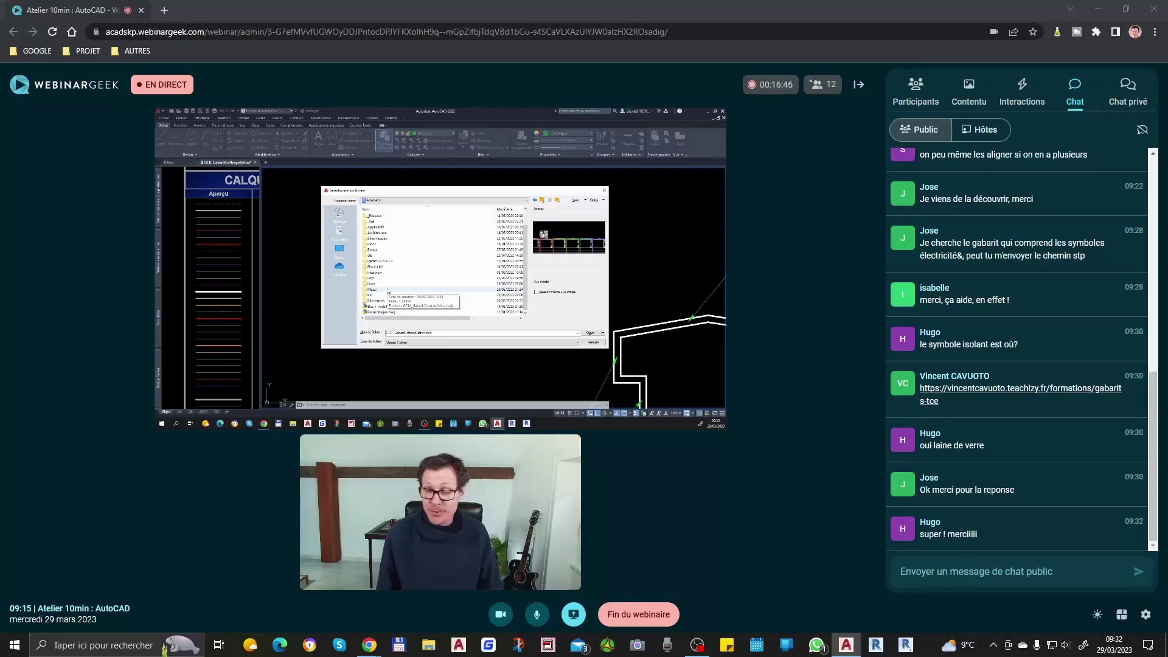
Open the Bibliothèque électricité drawing in AutoCAD and turn off the webcam to present its ELECTRICITE block table
click(387, 290)
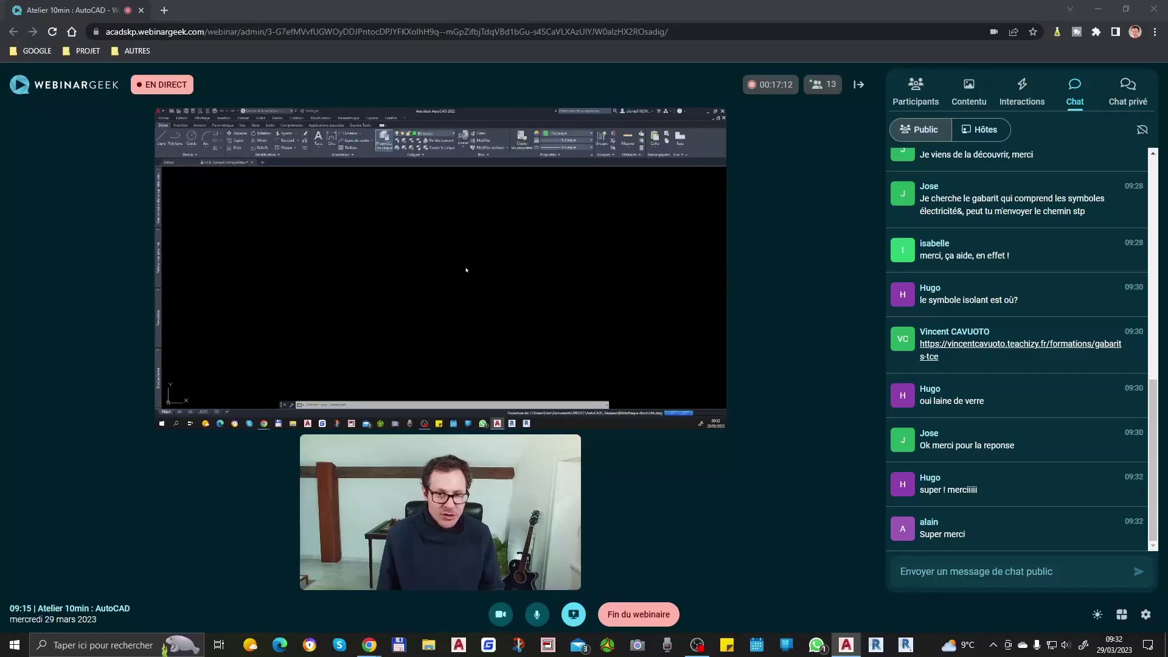
click(496, 618)
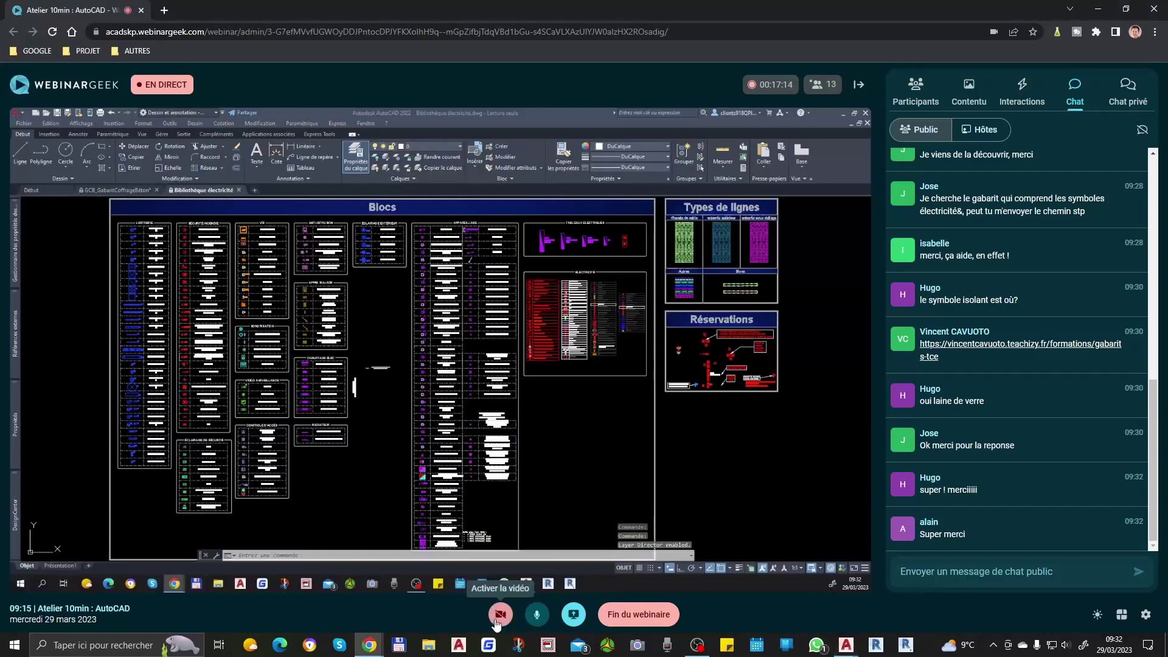
scroll(575, 305, up, 6)
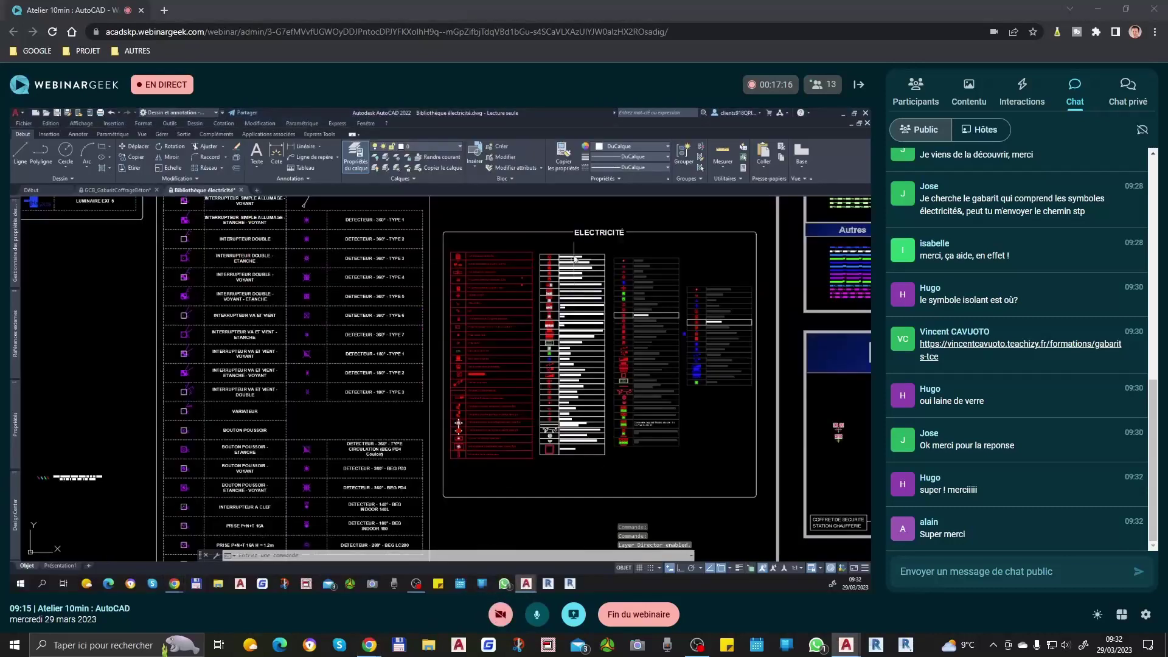
Go through the symbols of the ELECTRICITÉ block table, from the luminaires and Legrand sockets to the LED spots and switches
middle_drag(607, 373, 472, 350)
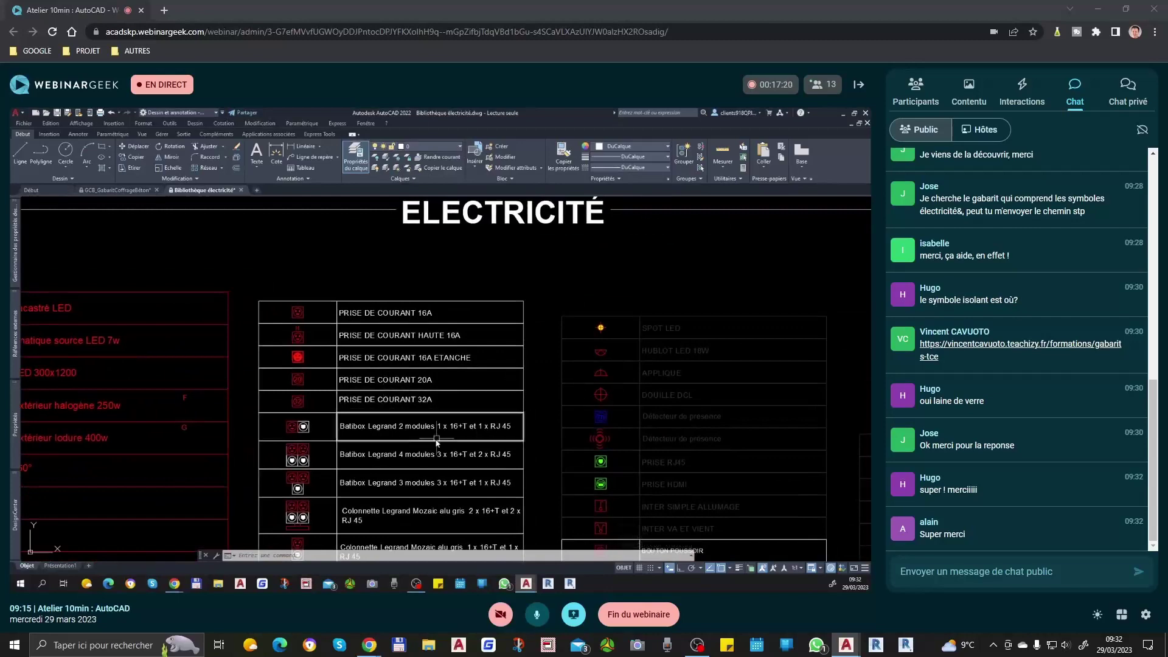
middle_drag(474, 432, 815, 385)
scroll(815, 384, up, 2)
scroll(649, 328, down, 5)
scroll(683, 463, up, 5)
mouse_move(633, 320)
middle_down()
mouse_move(638, 425)
mouse_move(637, 280)
middle_up()
mouse_move(622, 438)
middle_down()
mouse_move(626, 307)
mouse_move(645, 221)
middle_up()
middle_drag(649, 511, 663, 209)
scroll(665, 460, down, 6)
scroll(481, 371, up, 5)
middle_drag(481, 371, 487, 547)
mouse_move(487, 243)
middle_down()
mouse_move(556, 357)
mouse_move(591, 477)
mouse_move(581, 414)
middle_up()
scroll(626, 368, down, 4)
scroll(691, 348, up, 3)
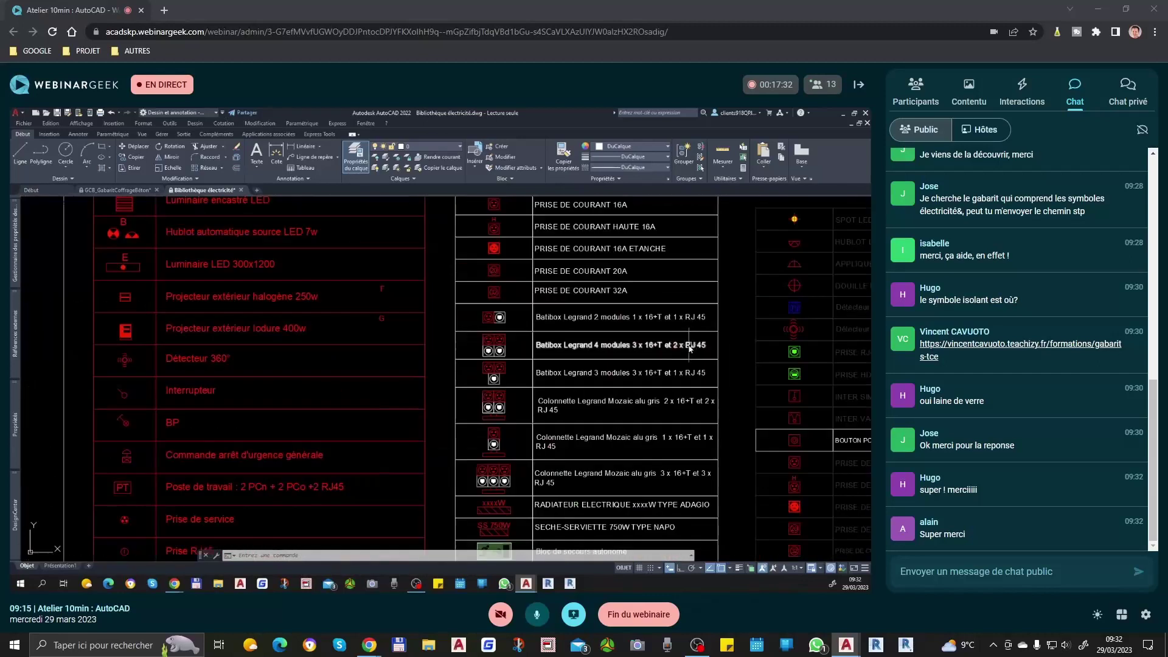
middle_drag(690, 341, 406, 385)
mouse_move(543, 427)
middle_down()
mouse_move(487, 427)
mouse_move(433, 186)
middle_up()
middle_drag(380, 447, 429, 544)
scroll(680, 315, down, 6)
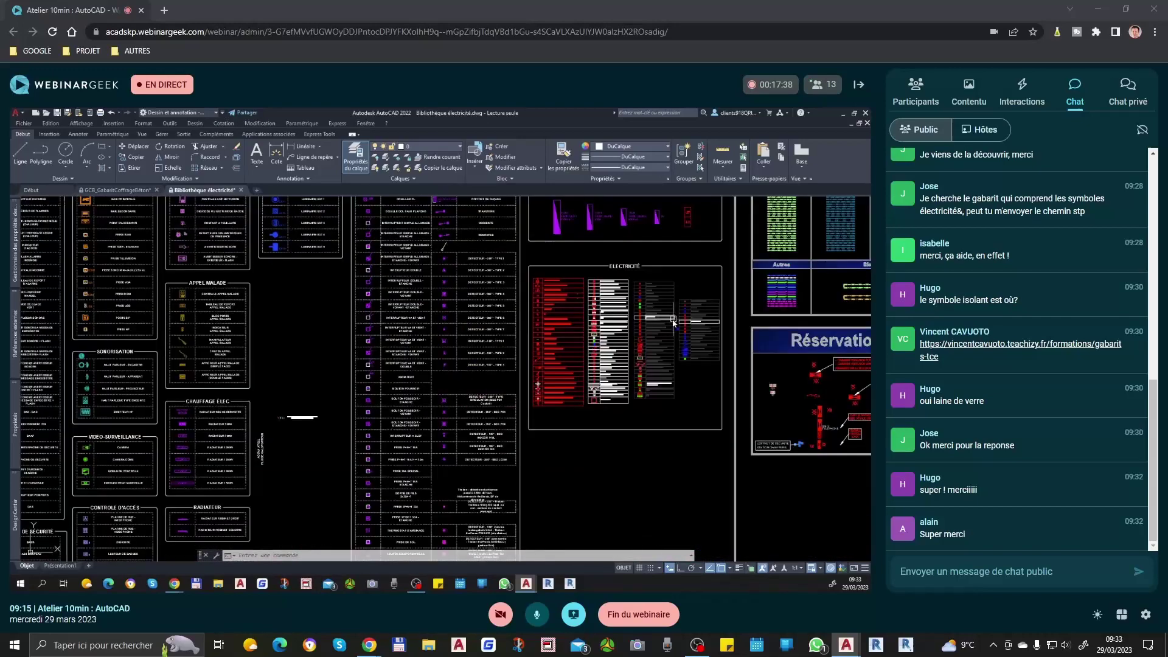
Examine the other tables of the Blocs sheet, including LUSTRERIE, SÉCURITÉ INCENDIE, VDI, ANTI-INTRUSION, ÉCLAIRAGE EXTÉRIEUR and the switches and detectors
scroll(673, 323, down, 3)
scroll(332, 304, up, 10)
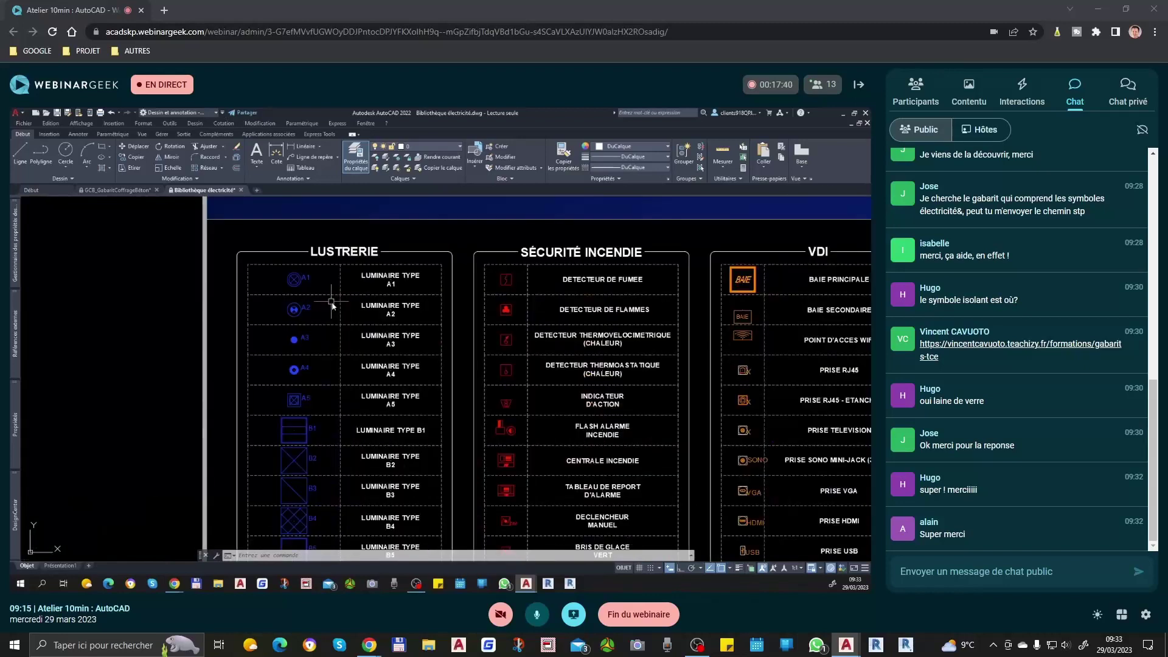
middle_drag(848, 371, 318, 390)
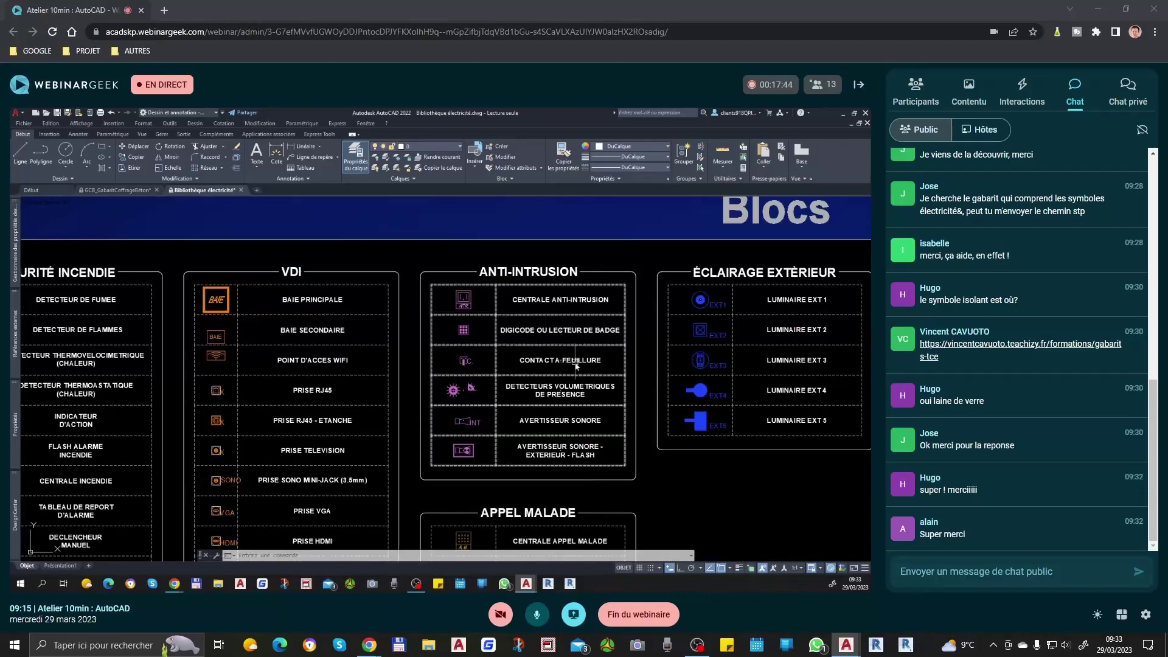
scroll(473, 391, up, 2)
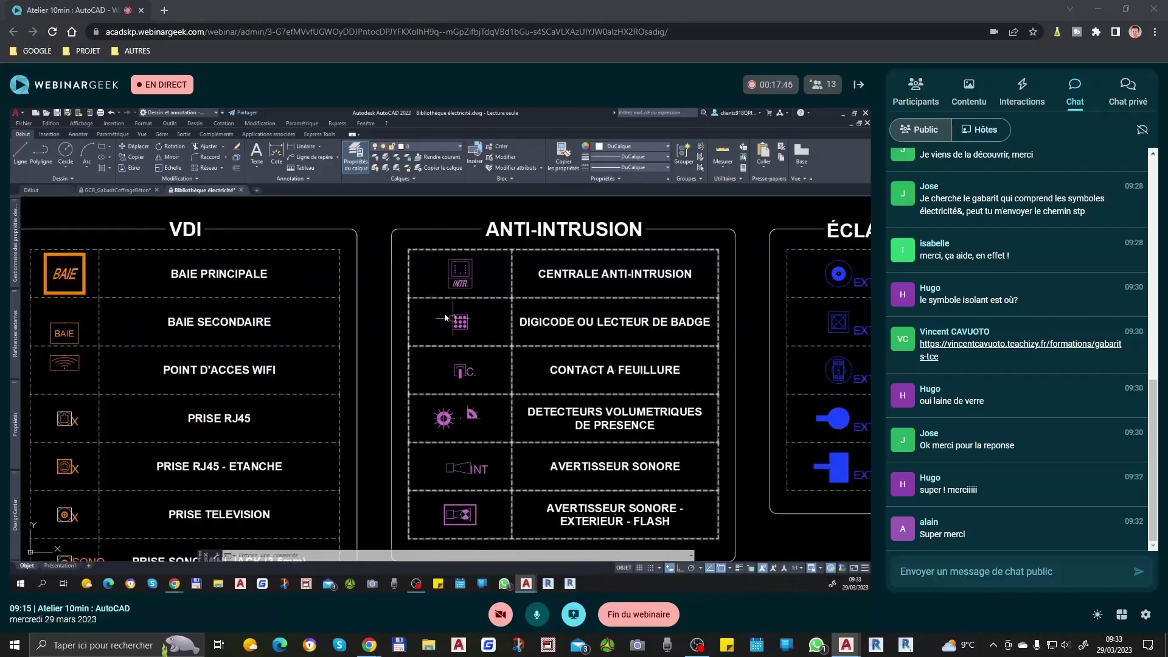
scroll(468, 274, down, 5)
scroll(608, 301, up, 6)
scroll(533, 297, down, 4)
scroll(564, 334, up, 6)
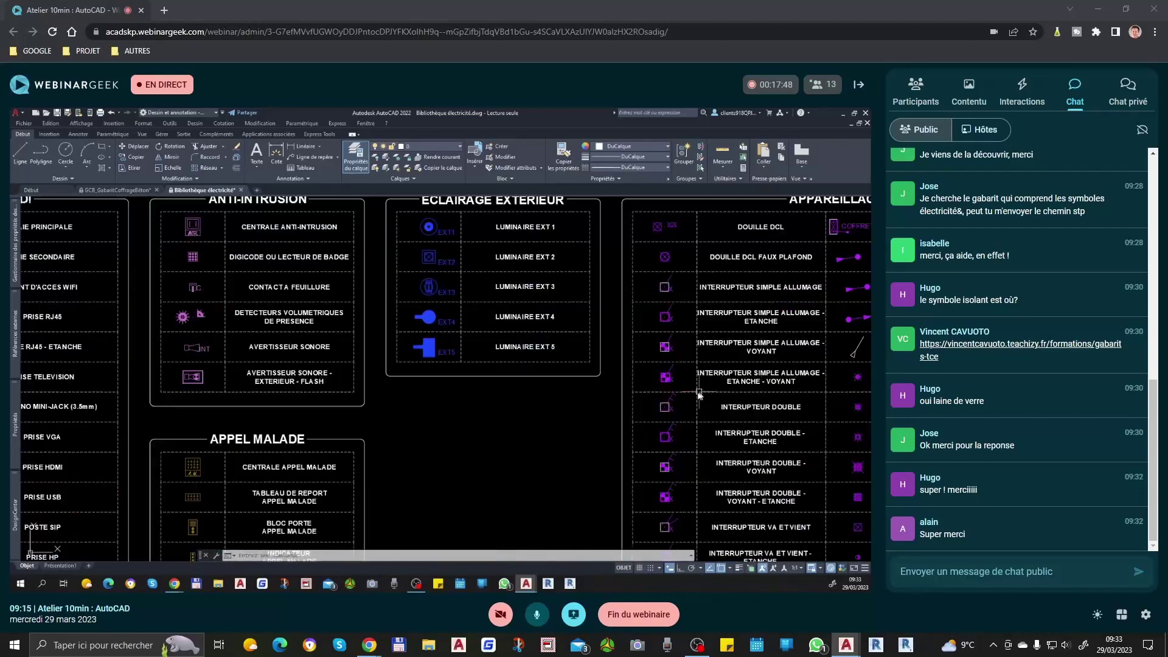
middle_drag(610, 354, 341, 379)
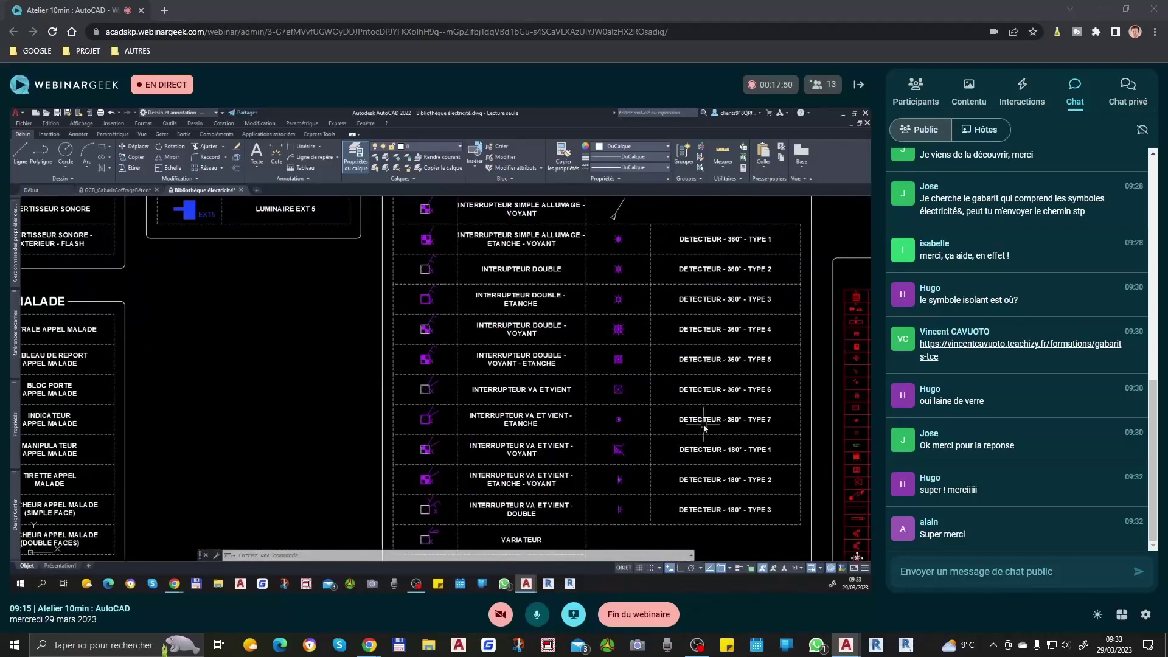
scroll(696, 428, down, 5)
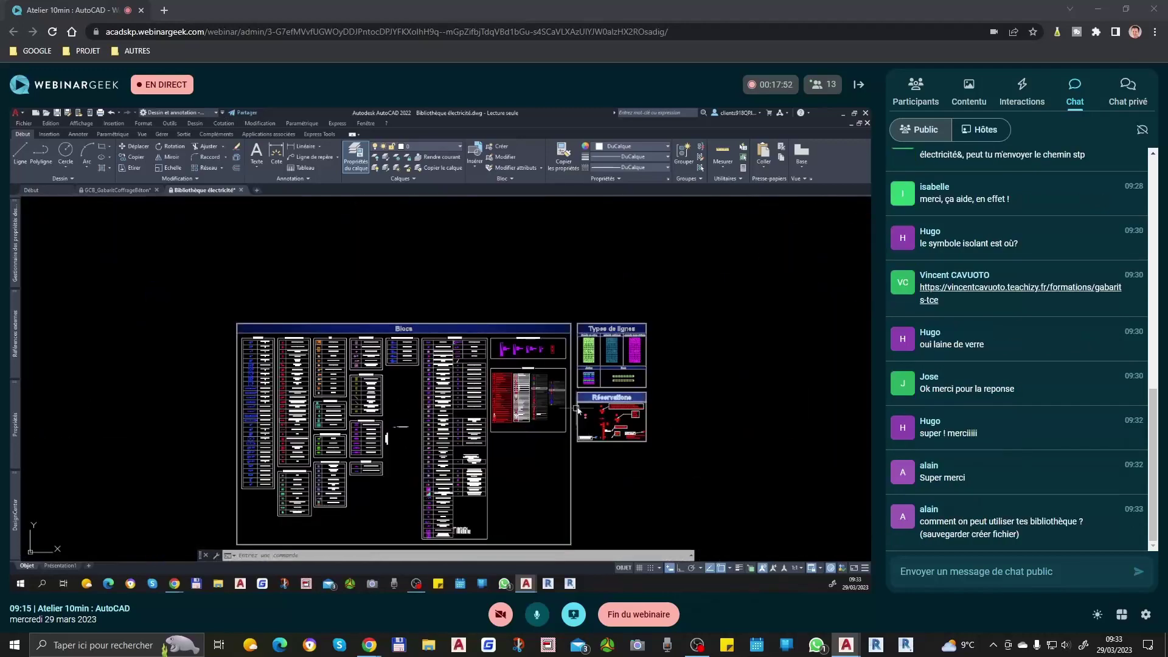
Examine the Types de lignes table with its Chemin de cable, enterrés extérieur, enterrés sous dallage and Autres line types
scroll(593, 341, up, 7)
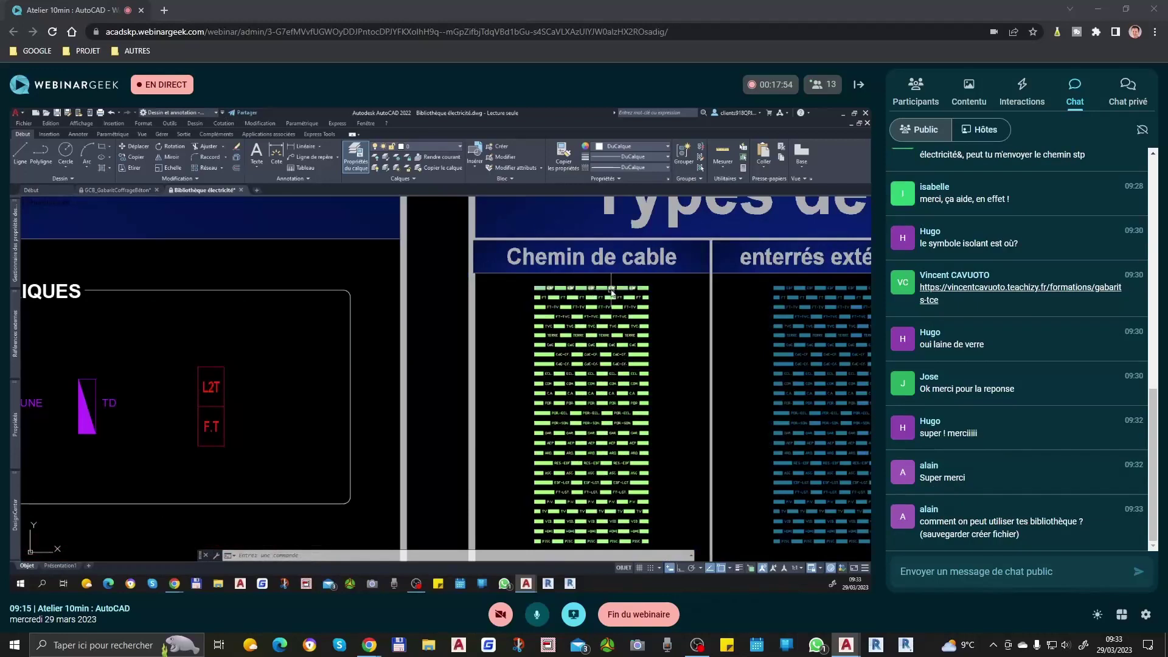
scroll(610, 292, down, 3)
scroll(576, 474, up, 5)
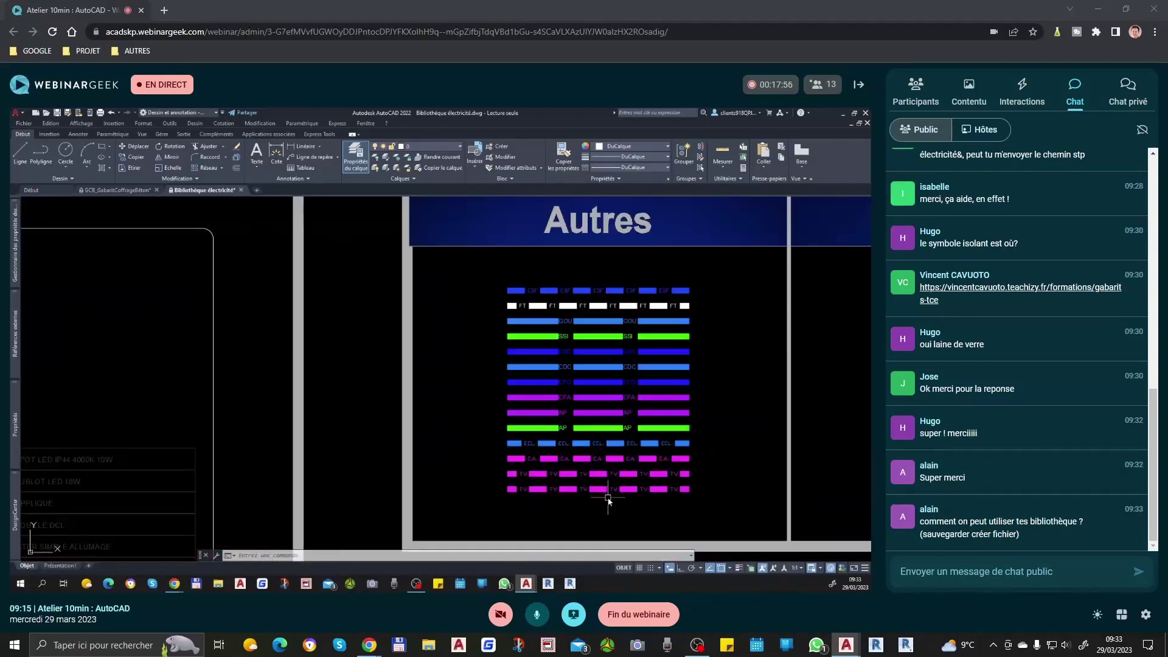
scroll(607, 487, down, 4)
scroll(599, 322, up, 5)
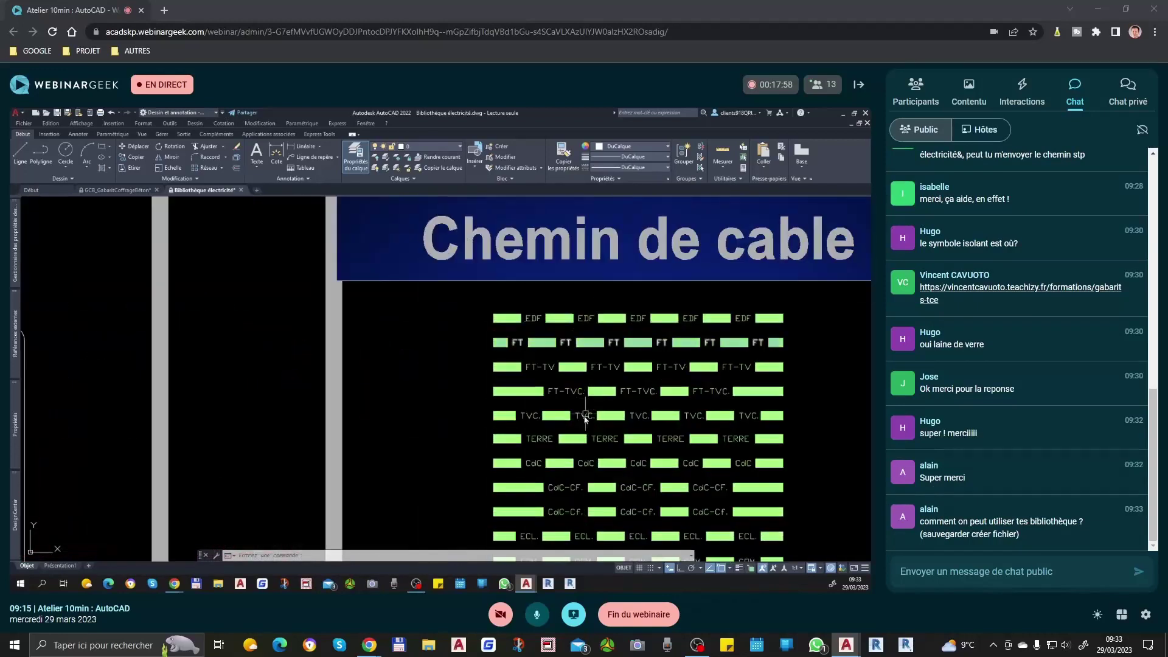
scroll(596, 456, up, 1)
middle_drag(595, 456, 585, 340)
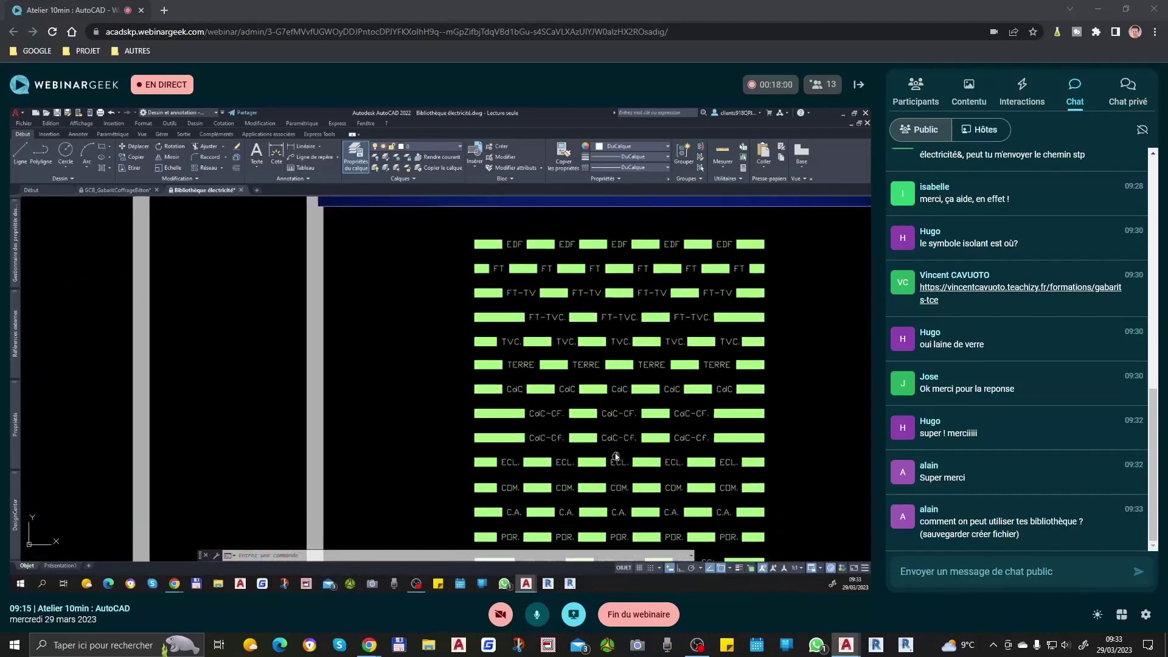
middle_drag(529, 480, 503, 374)
scroll(504, 374, down, 4)
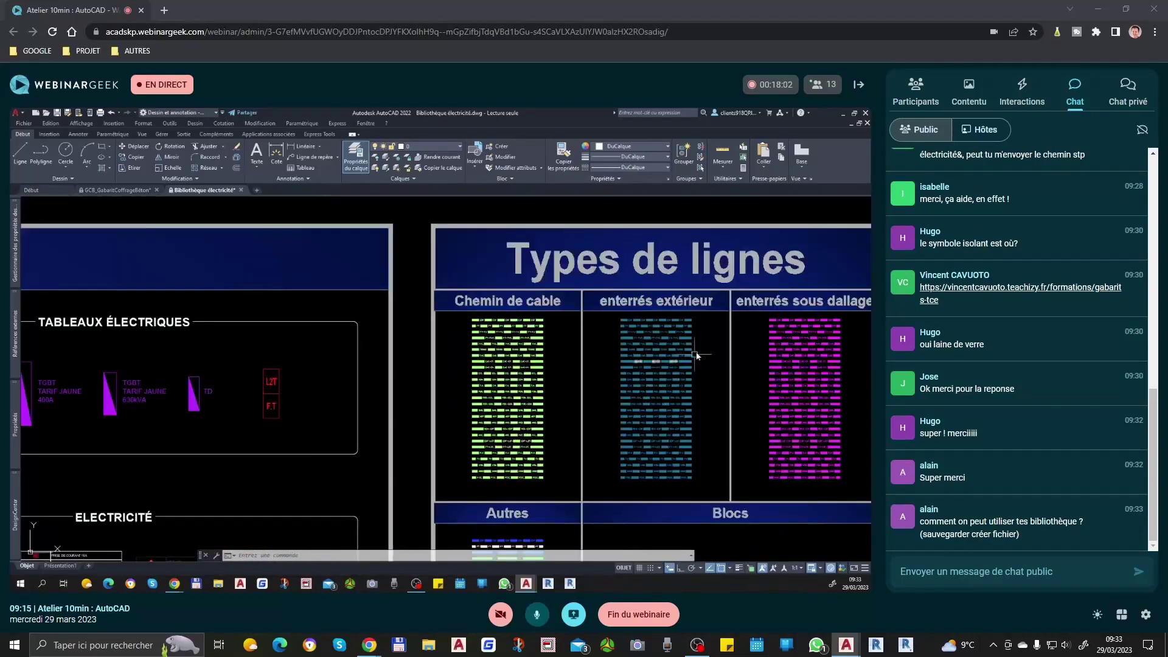
scroll(632, 332, up, 4)
scroll(609, 360, down, 1)
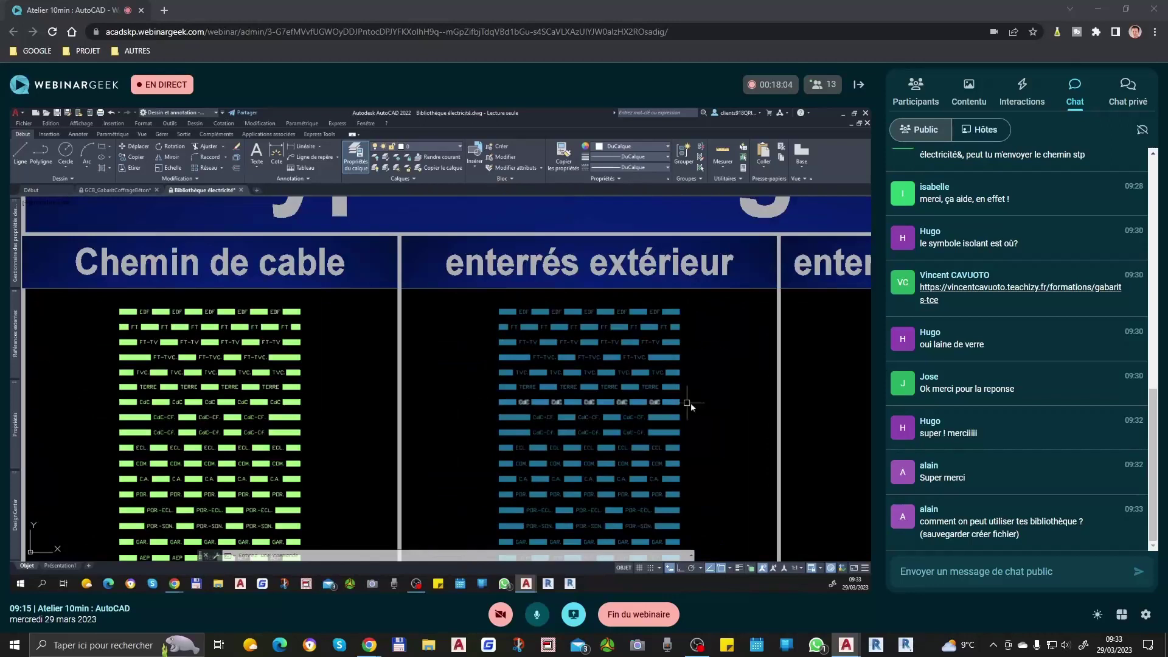
scroll(601, 479, up, 2)
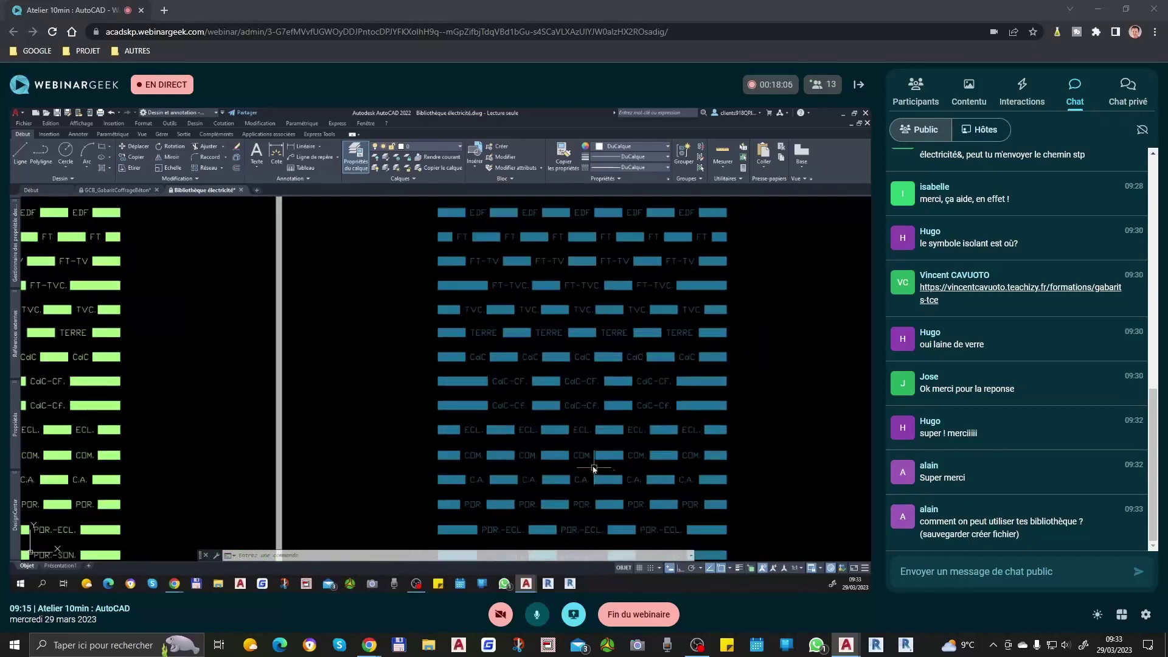
scroll(611, 486, down, 5)
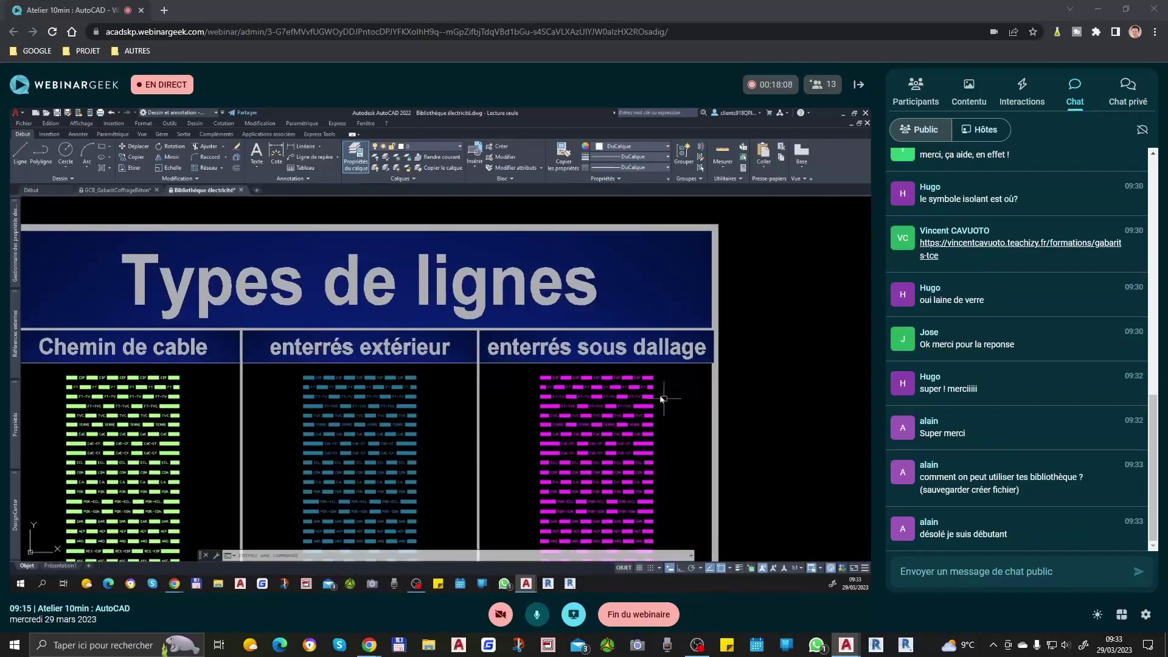
scroll(612, 409, up, 4)
scroll(518, 387, down, 5)
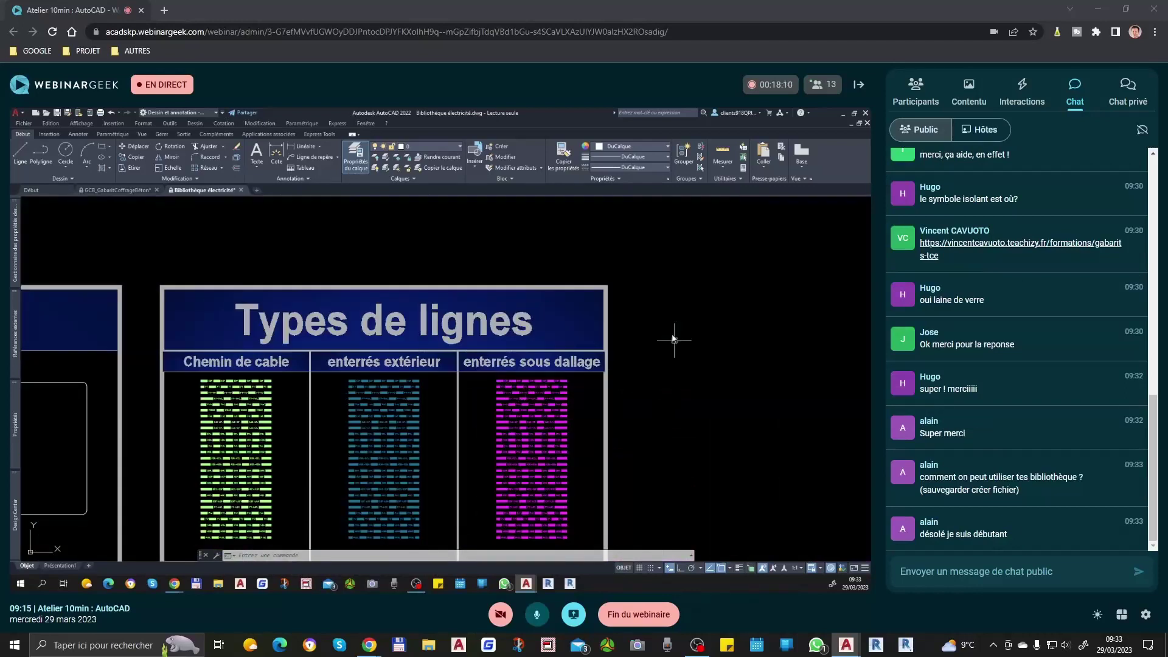
Look over the Réservations sheet symbols and return to the block tables
scroll(675, 386, down, 3)
scroll(476, 431, up, 5)
scroll(462, 356, up, 6)
scroll(559, 359, down, 4)
scroll(577, 346, down, 3)
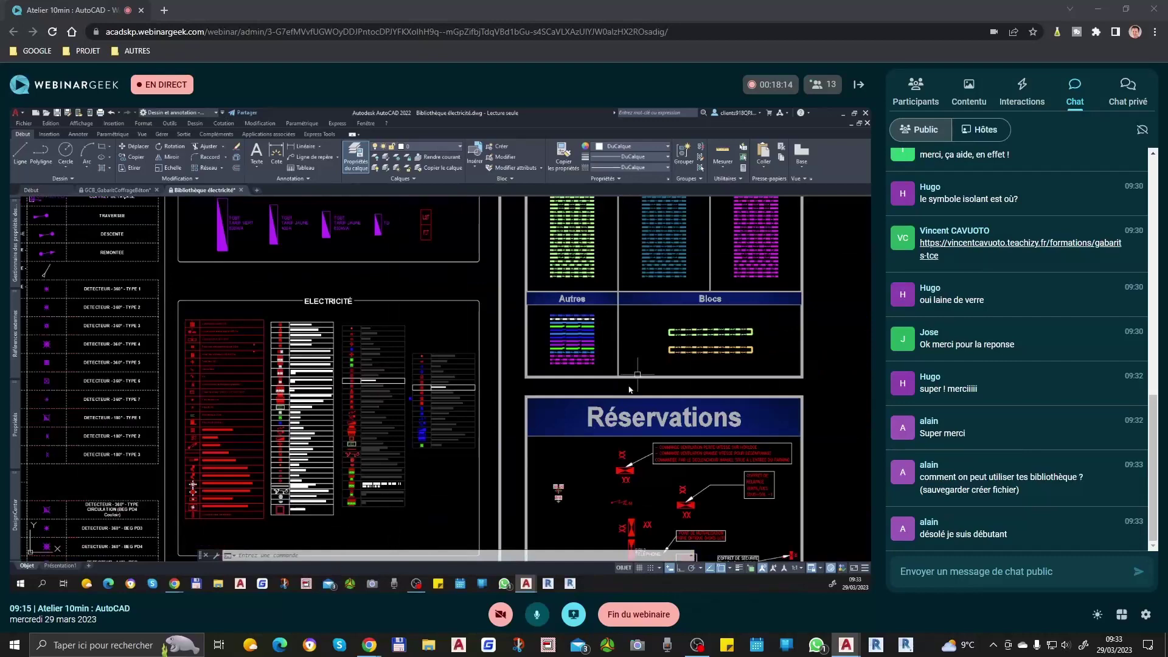
middle_drag(466, 508, 466, 319)
scroll(568, 295, up, 3)
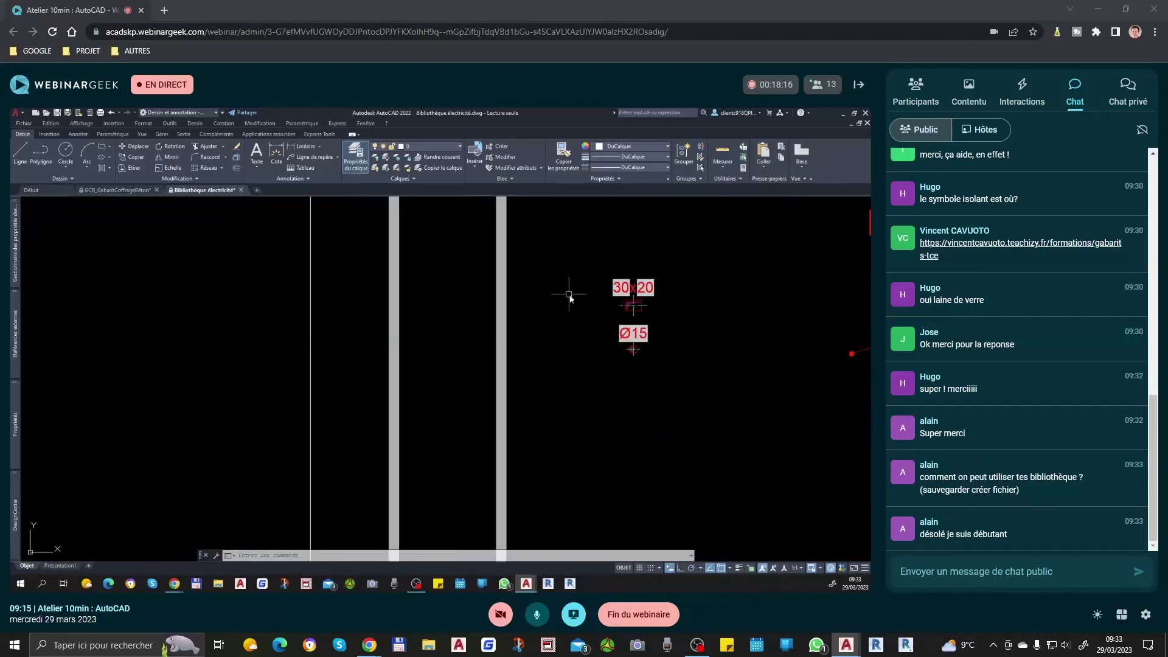
scroll(778, 330, down, 3)
middle_drag(374, 372, 821, 308)
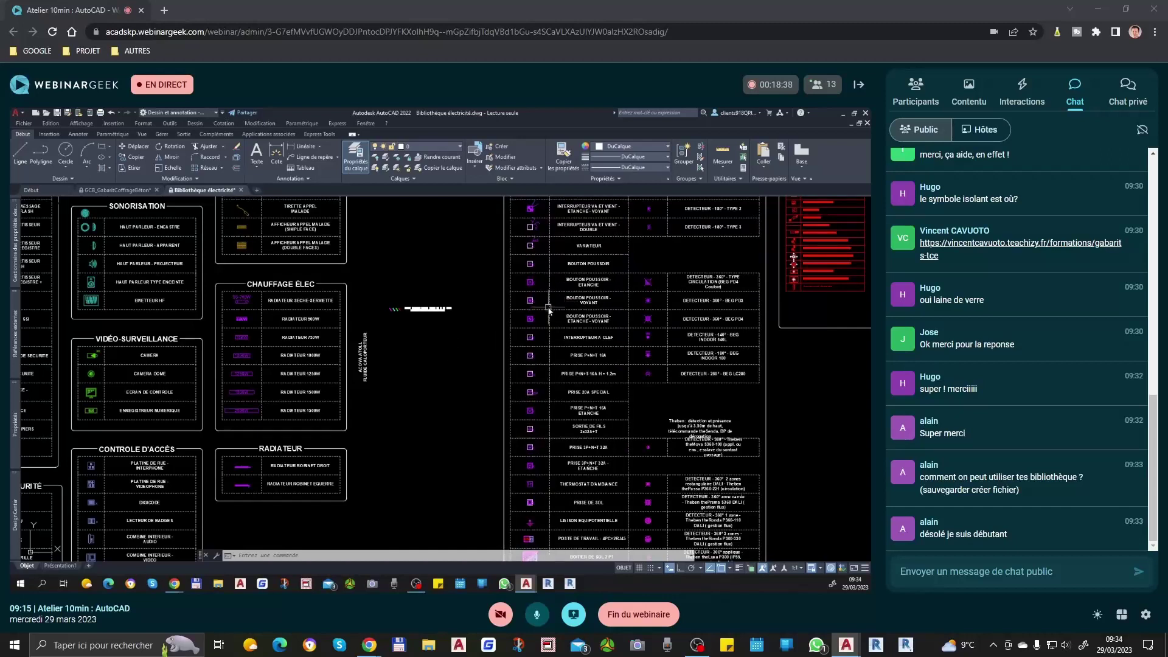
Draw a closed polyline building outline with a stepped lower-left side and one slanted edge in the empty area below the ELECTRICITÉ table, using ortho
scroll(549, 310, down, 10)
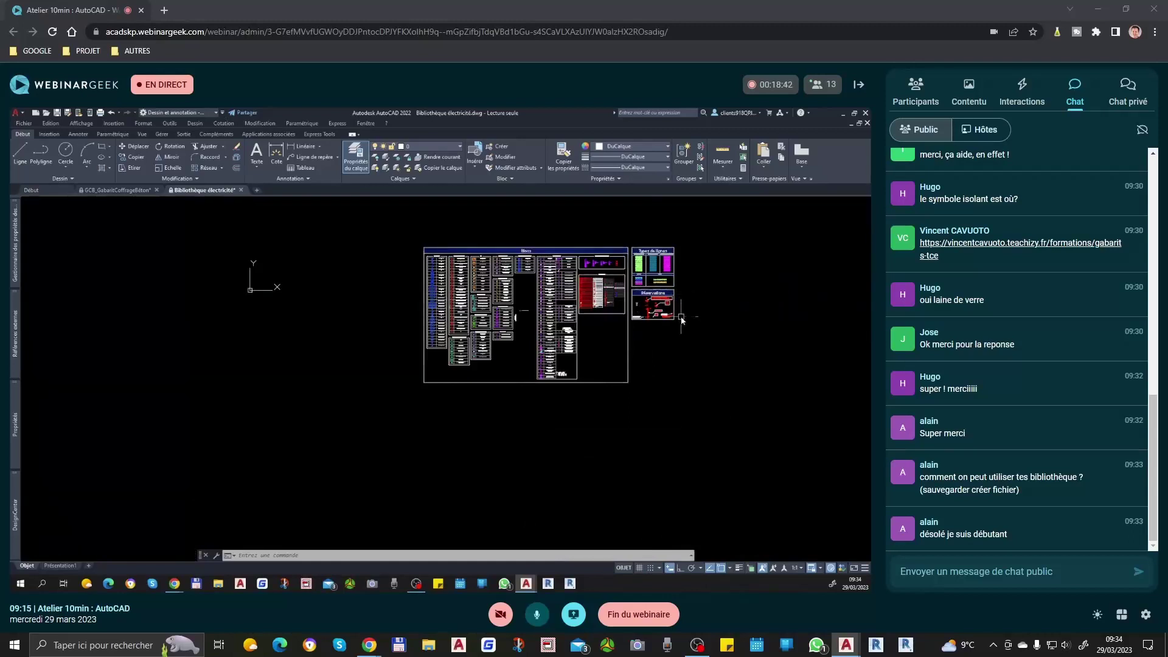
text(pl)
key(space)
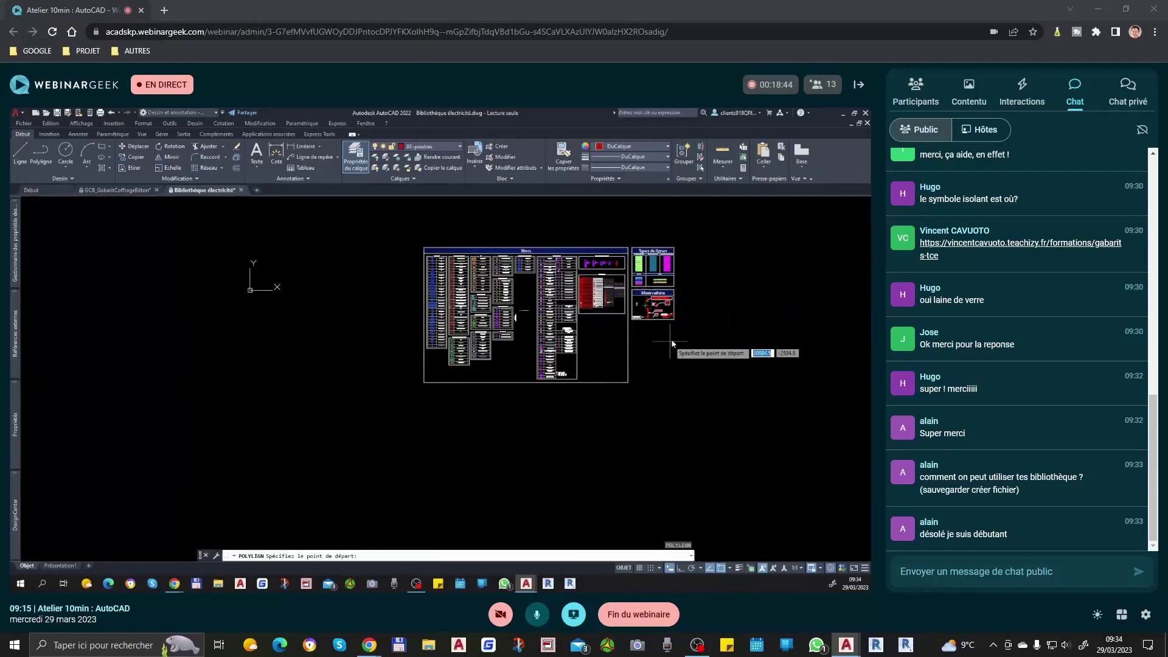
scroll(669, 336, up, 4)
click(463, 328)
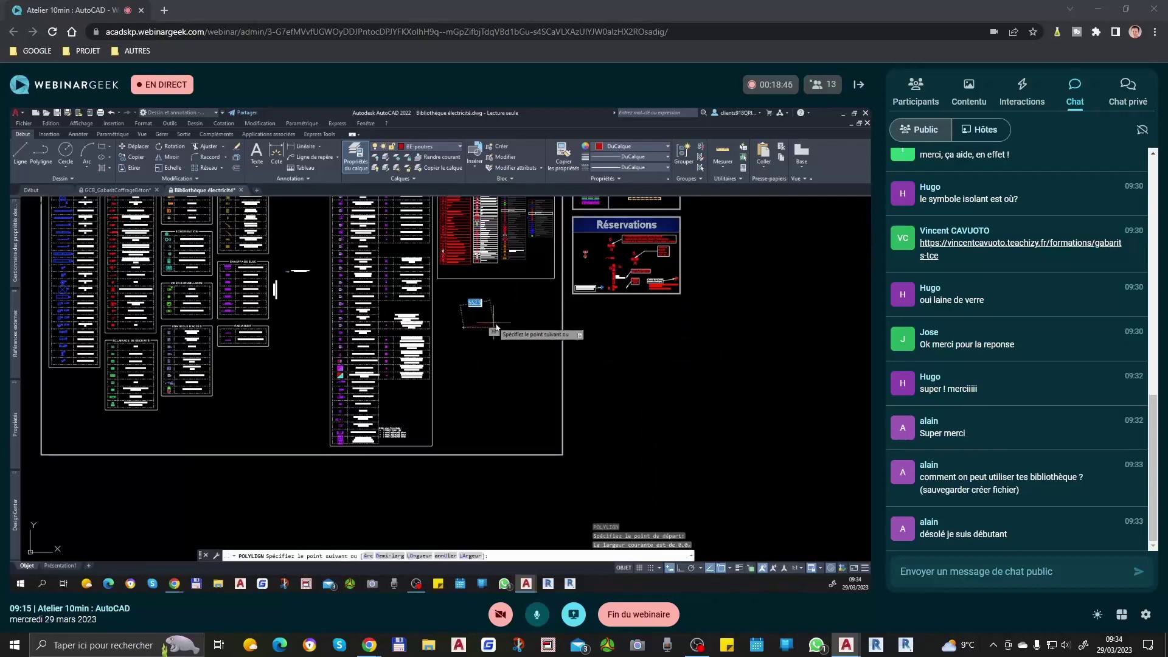
key(F8)
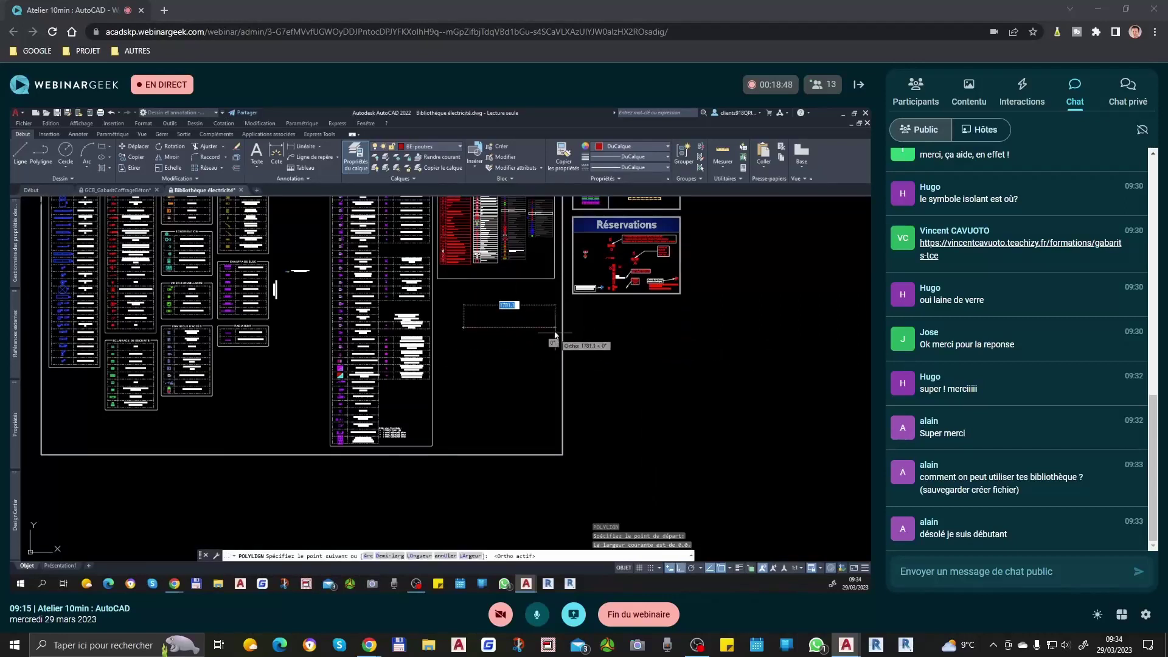
scroll(524, 325, up, 2)
scroll(523, 326, up, 2)
click(543, 331)
click(542, 416)
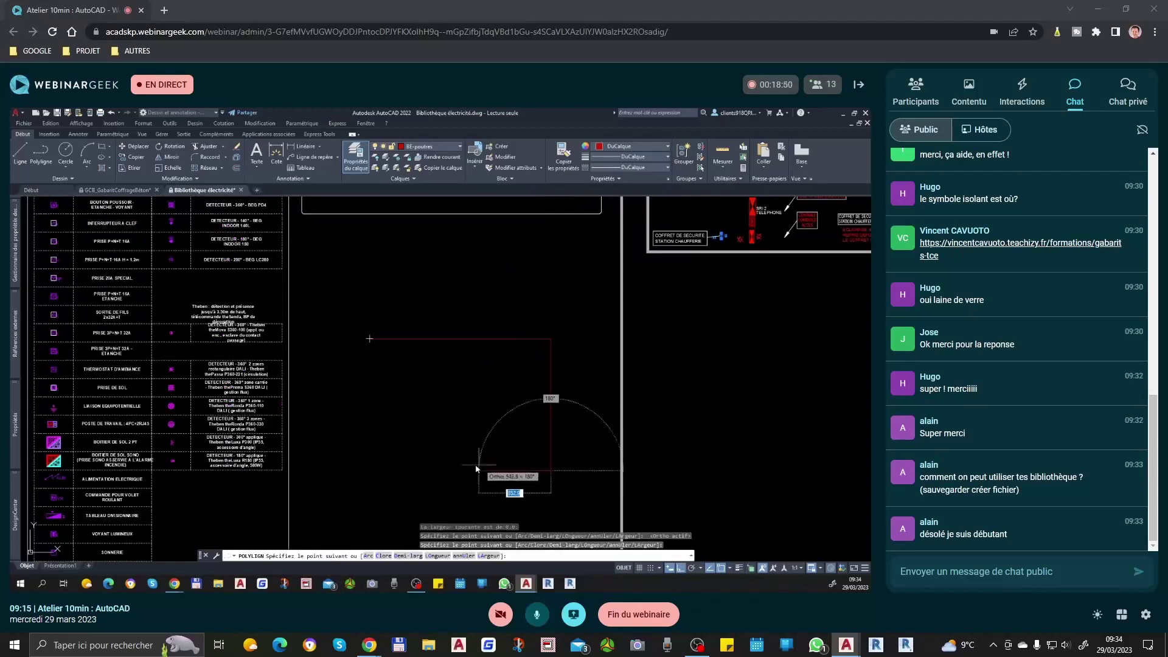
click(444, 470)
click(444, 412)
click(386, 412)
click(387, 377)
click(344, 379)
text(c)
key(Return)
middle_drag(476, 402, 491, 382)
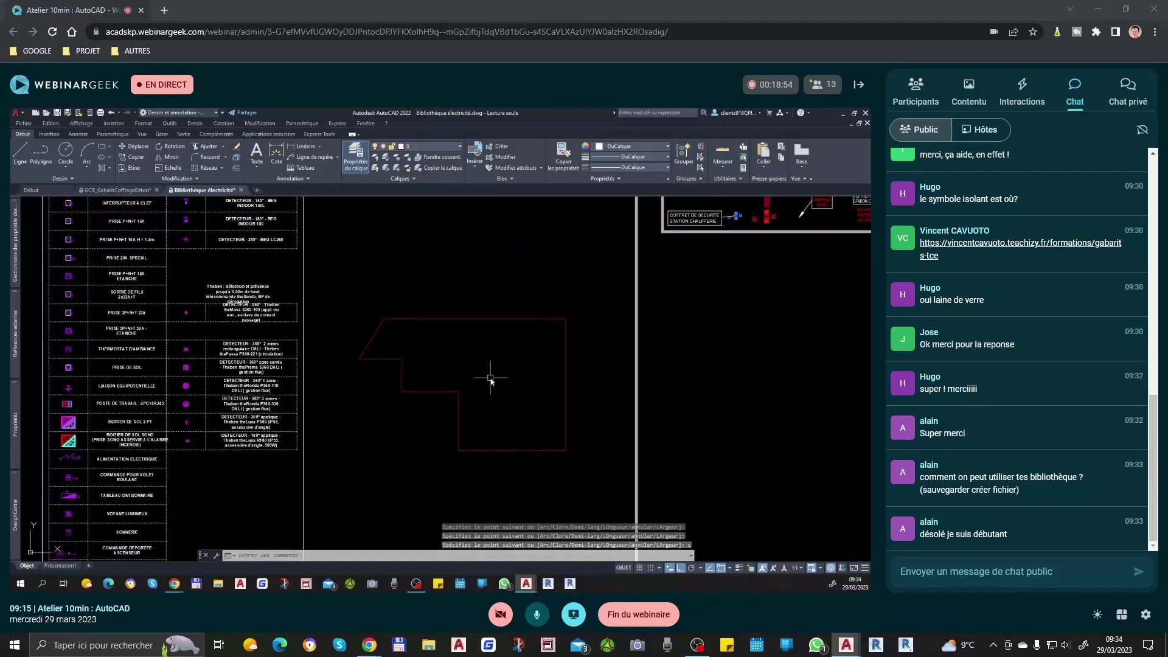
Offset the building outline inward by 20 to form the wall thickness
text(dc)
key(Return)
text(20)
key(Return)
click(530, 318)
click(531, 345)
key(Escape)
middle_drag(521, 418, 568, 408)
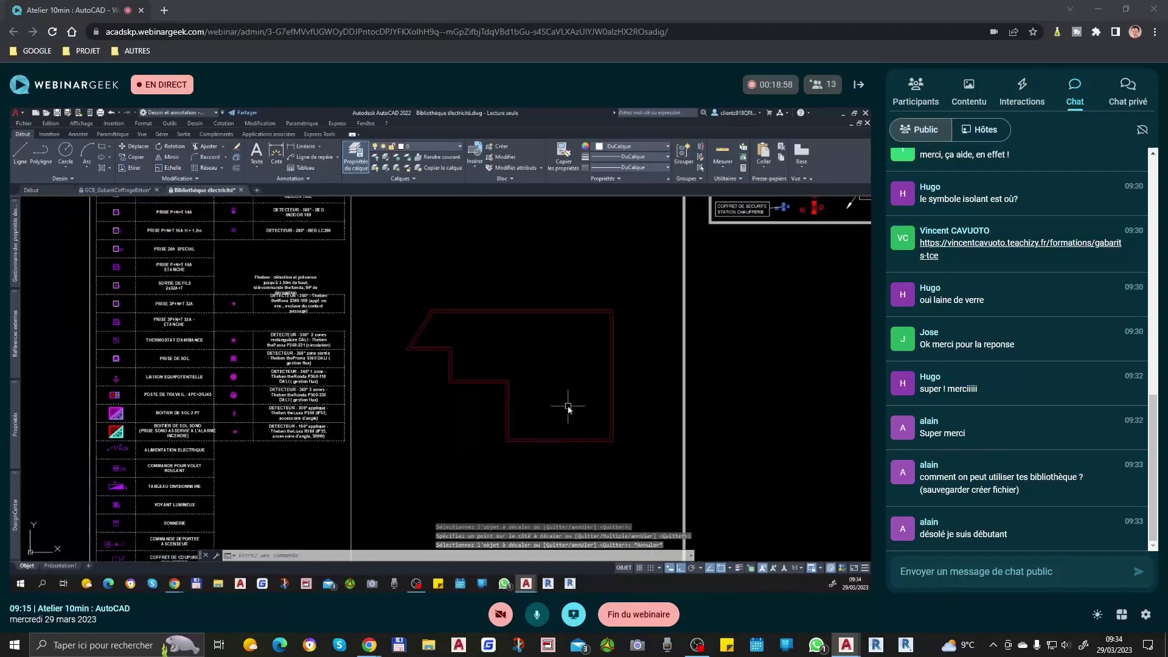
Draw a small upright rectangle inside the building outline, in the upper middle of the plan
scroll(537, 360, up, 3)
scroll(533, 349, down, 2)
text(rec)
key(Return)
click(529, 332)
click(562, 369)
scroll(615, 449, down, 2)
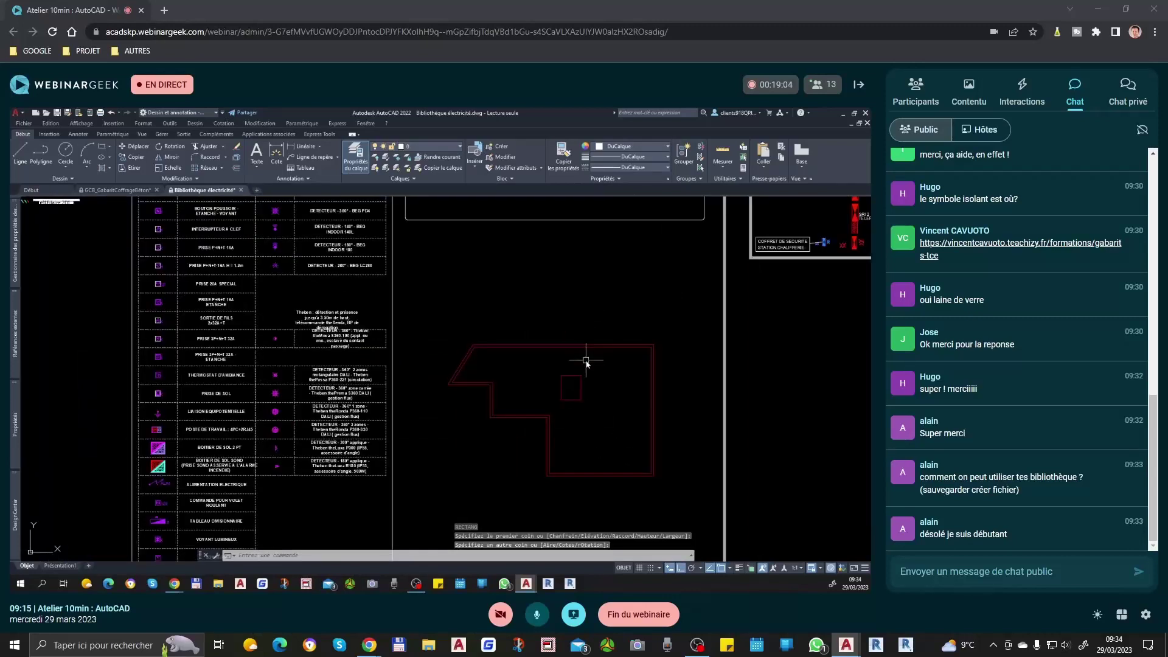
Draw a stepped polyline from the top midpoint of the inner rectangle up through the upper wall
text(pl)
key(Return)
scroll(577, 375, up, 4)
click(544, 385)
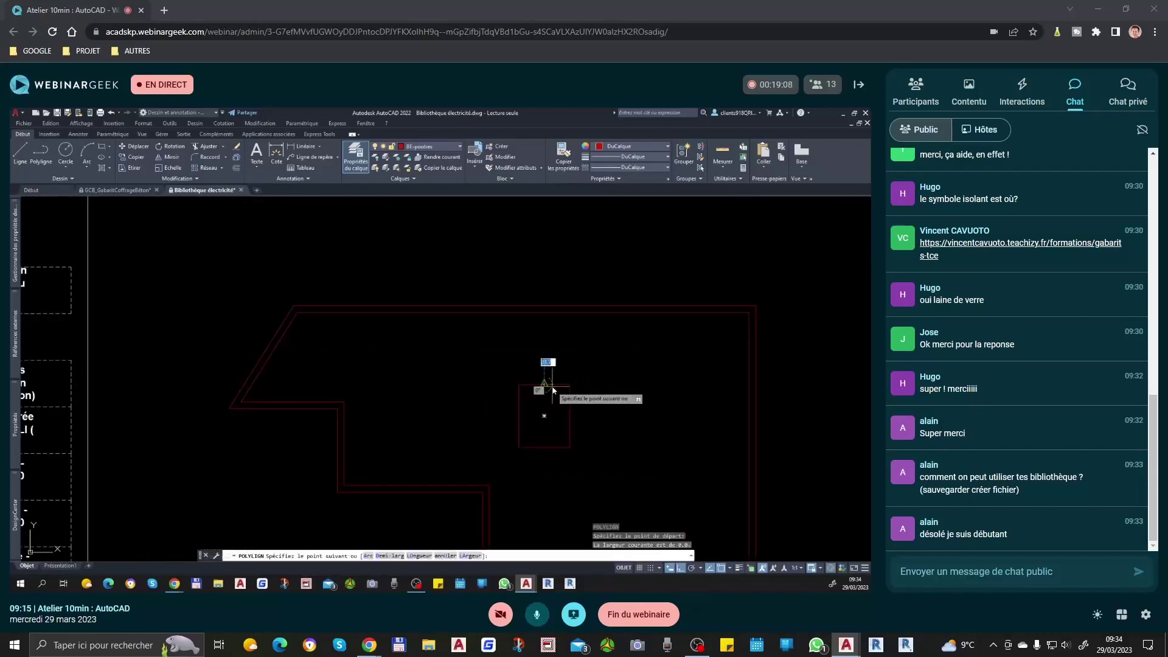
click(548, 341)
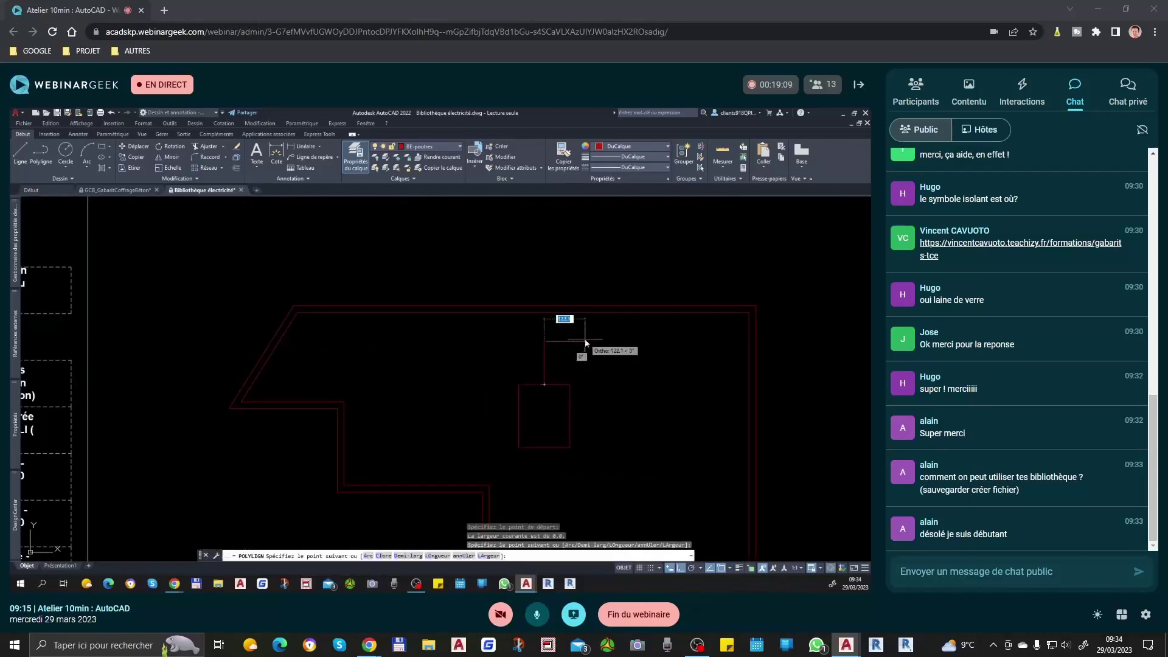
click(616, 342)
click(616, 298)
key(Return)
Draw a small flat rectangle just outside the upper wall at the end of the stepped polyline
scroll(613, 296, up, 4)
text(rec)
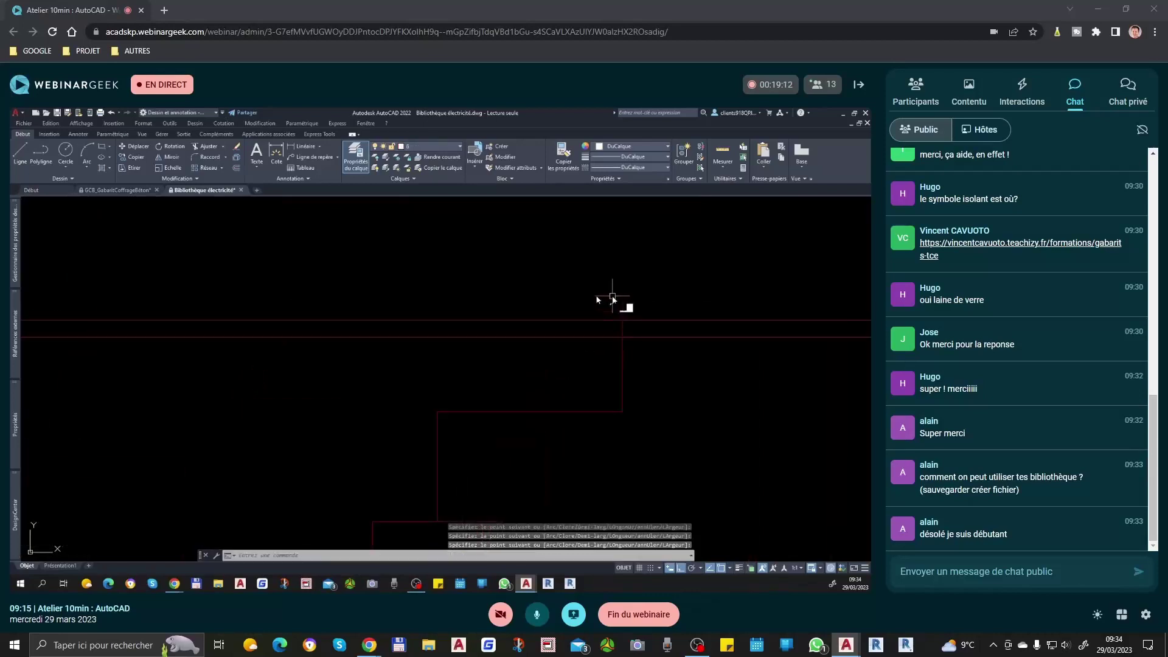
key(Return)
click(595, 296)
click(645, 315)
scroll(646, 392, down, 3)
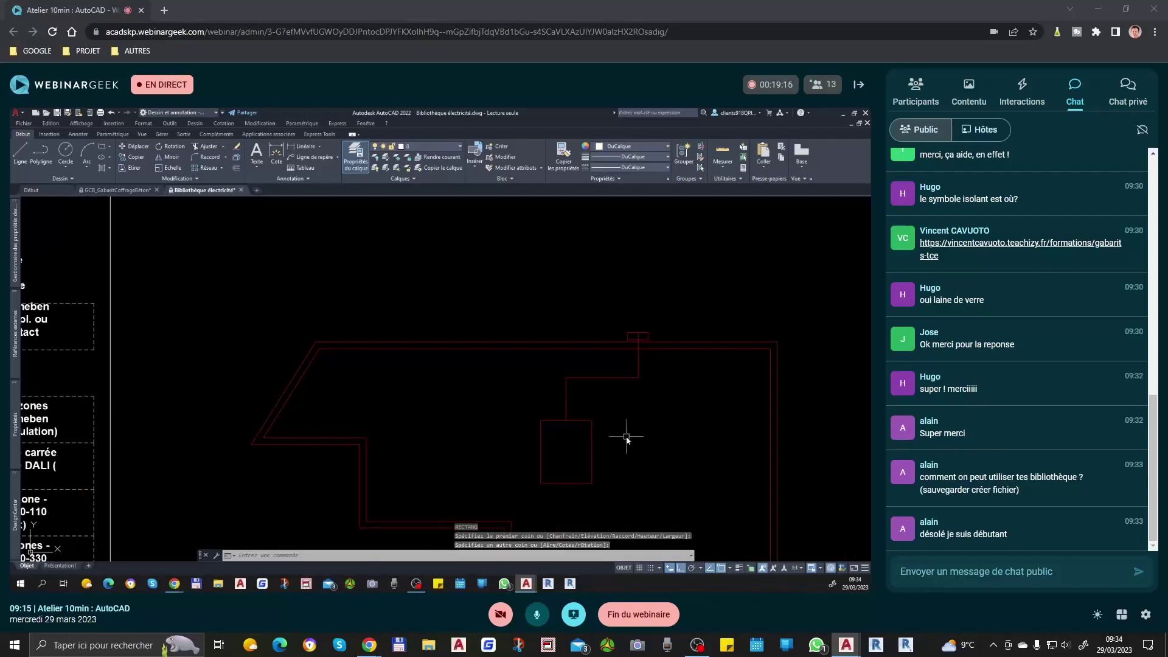
Copy the EDF line sample from the "Chemin de cable" line types and place it beside the stepped polyline in the plan
scroll(626, 437, down, 5)
scroll(802, 486, up, 4)
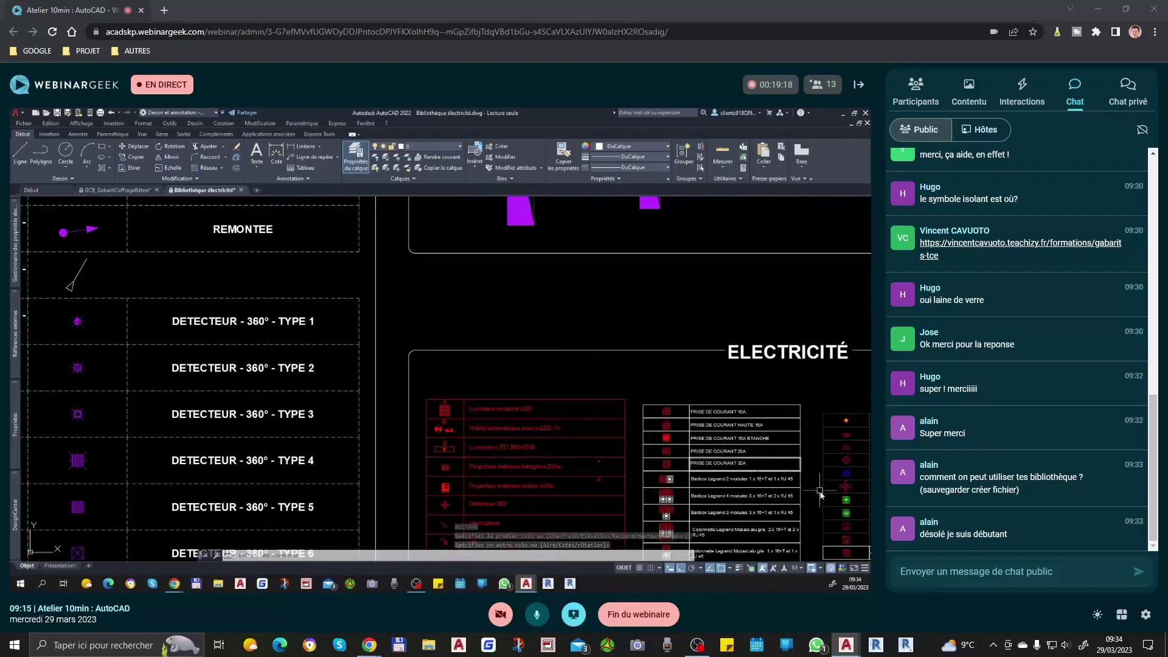
scroll(535, 363, down, 5)
scroll(736, 295, up, 5)
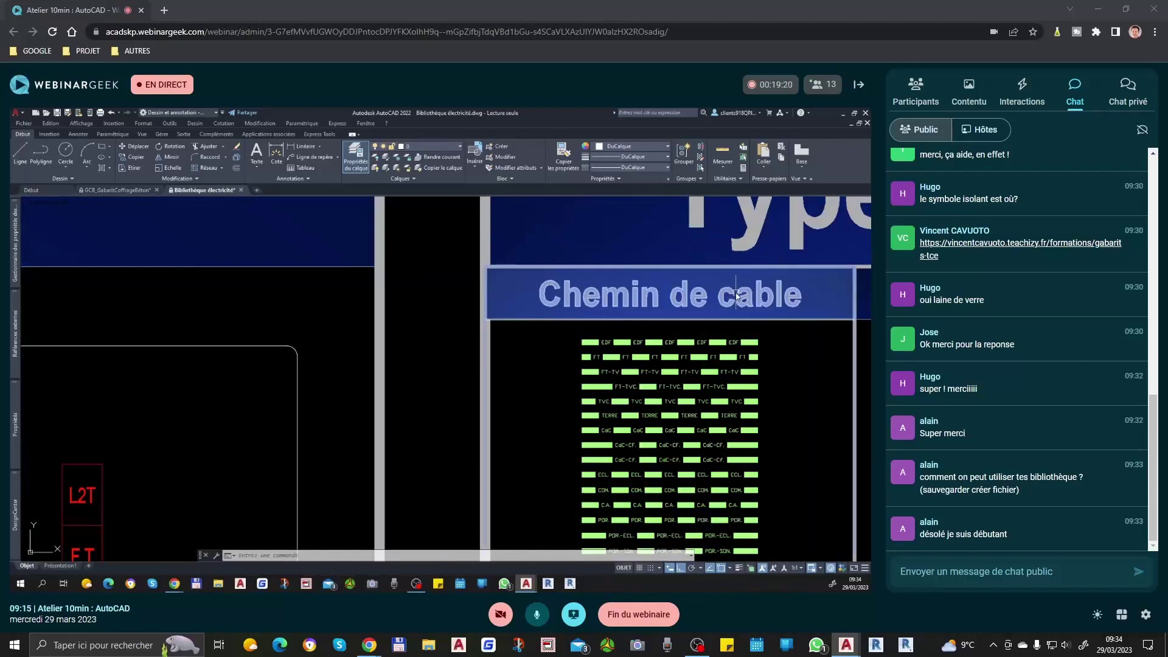
text(o)
key(Return)
click(657, 329)
scroll(655, 271, down, 5)
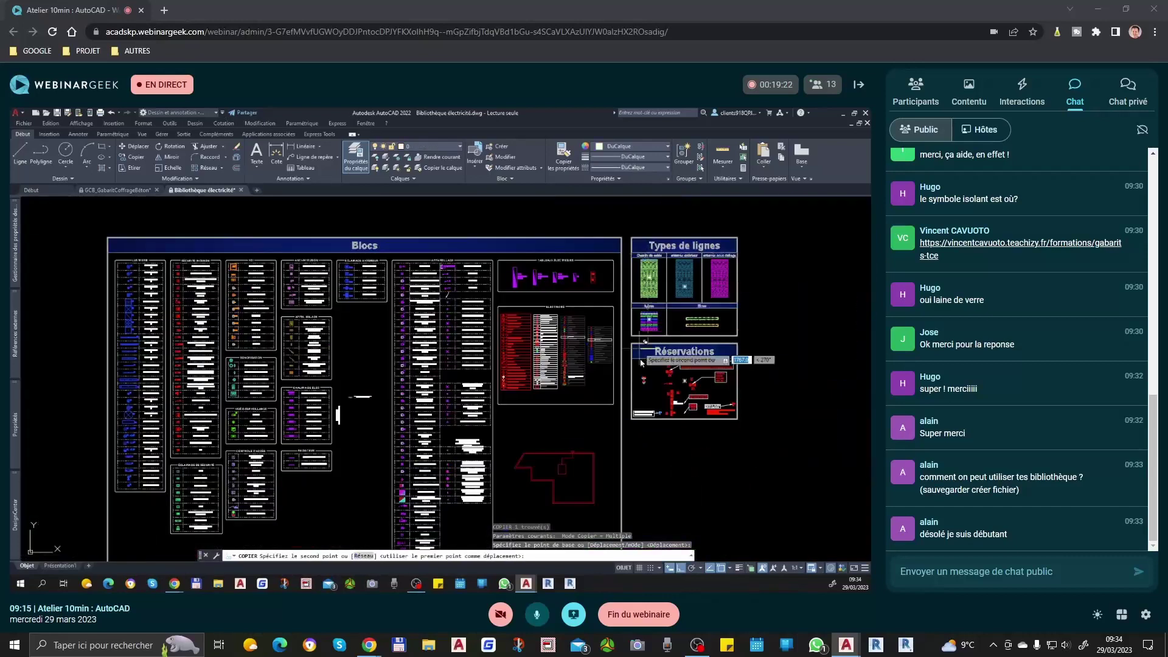
scroll(591, 454, up, 3)
click(542, 457)
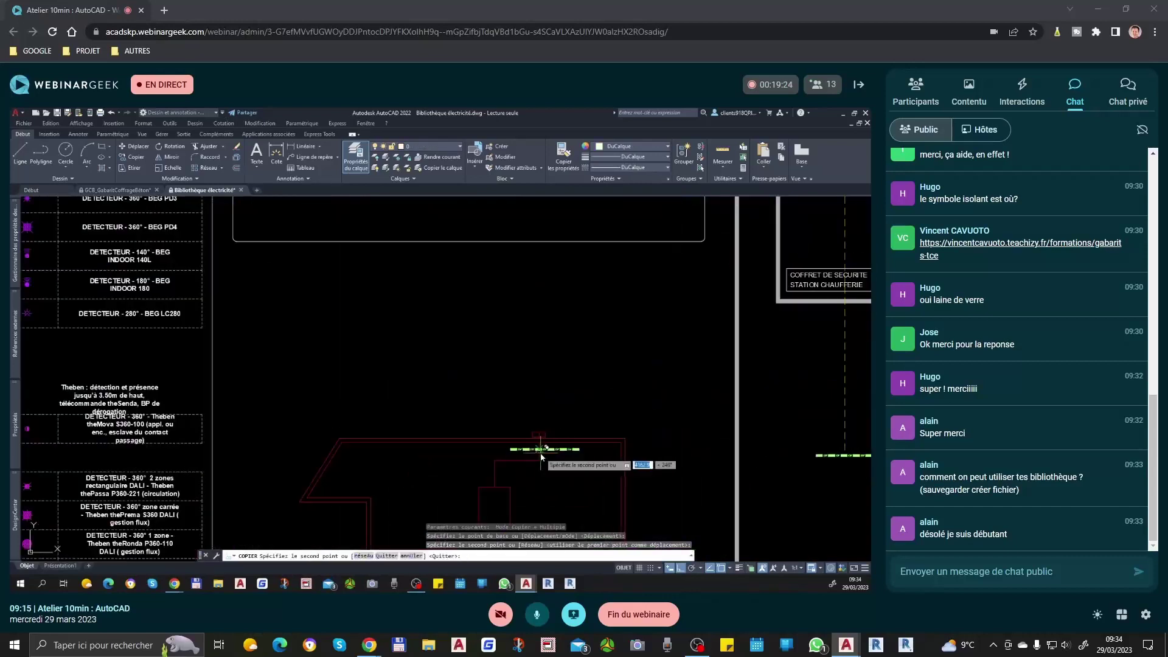
Match the properties of the copied EDF line onto the stepped polyline running from the inner rectangle through the upper wall
scroll(539, 450, up, 3)
click(557, 162)
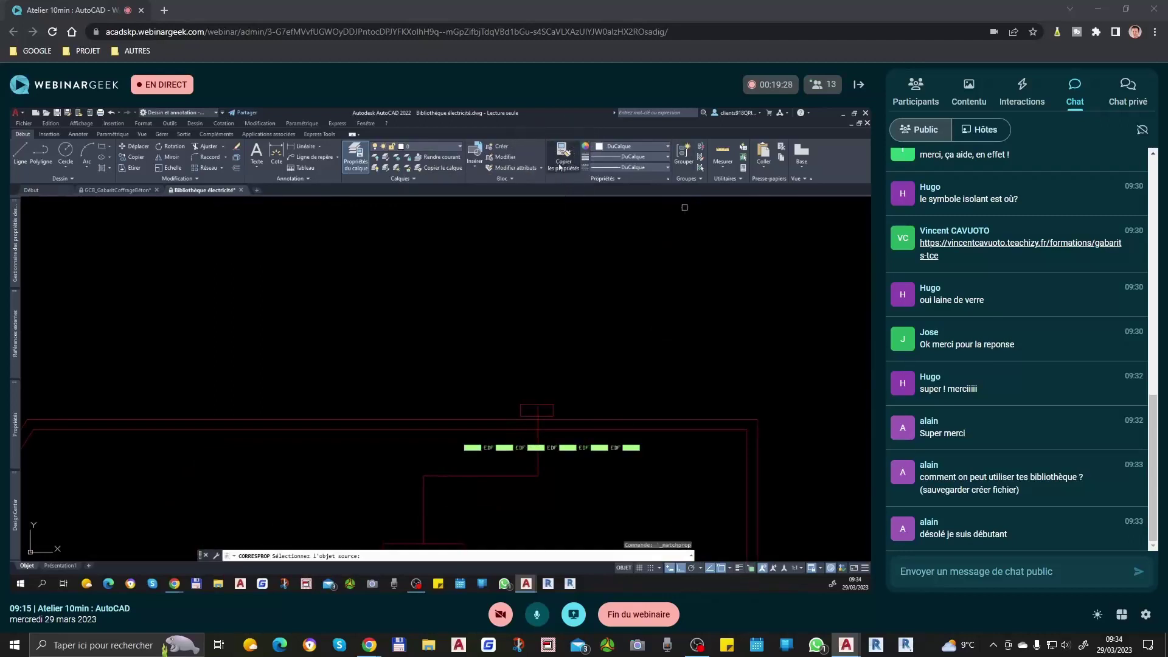
click(593, 448)
middle_drag(542, 487, 594, 404)
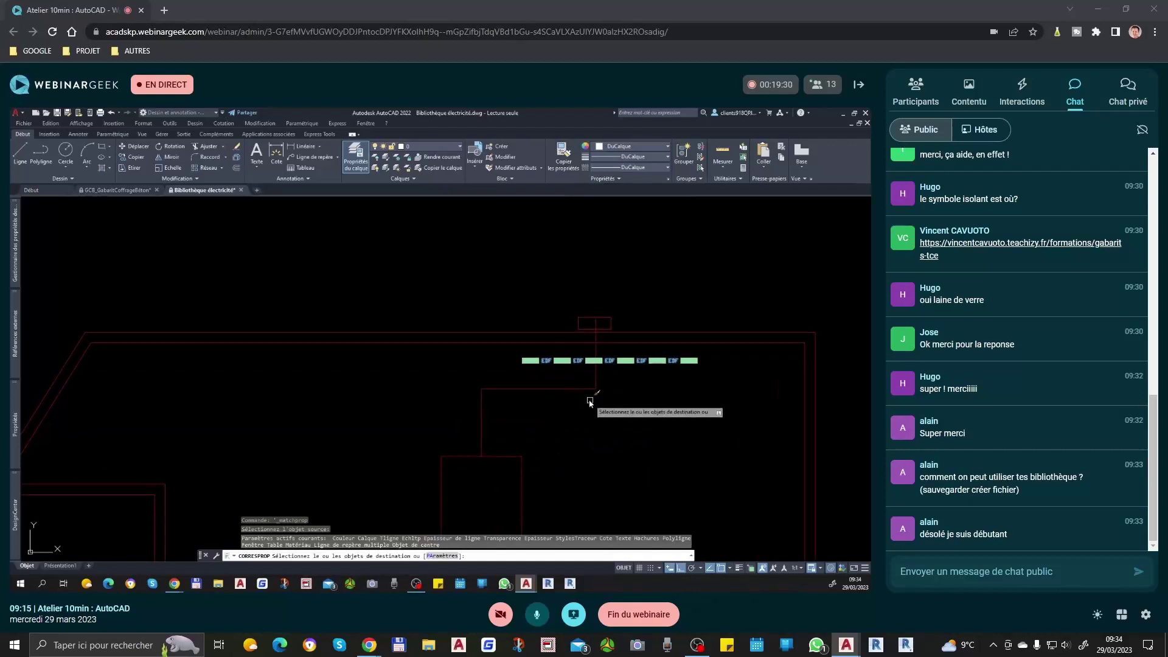
key(Return)
Erase the copied EDF sample line crossing the cable run, and undo the deletion
click(610, 361)
key(Delete)
middle_drag(595, 436, 629, 381)
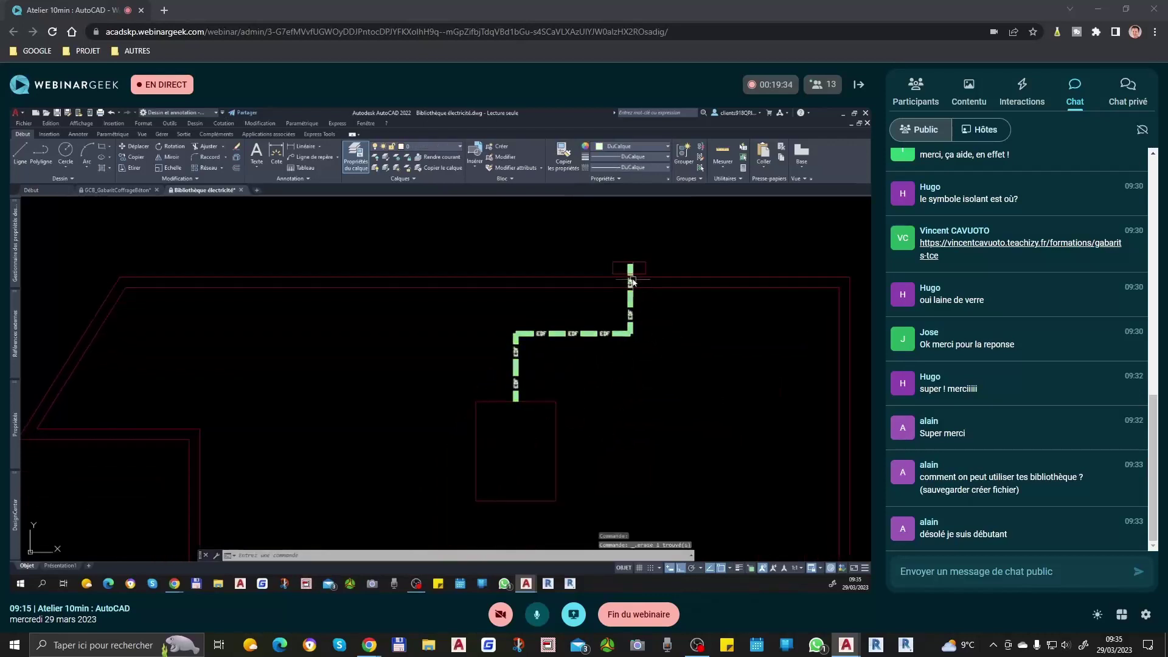
middle_drag(639, 314, 607, 289)
key(Return)
click(654, 272)
key(Escape)
key(ctrl+z)
key(ctrl+z)
key(ctrl+z)
Move the EDF sample line to the right of the cable run and stretch its left end to meet the run's vertical segment
click(622, 360)
text(d)
key(Return)
click(613, 398)
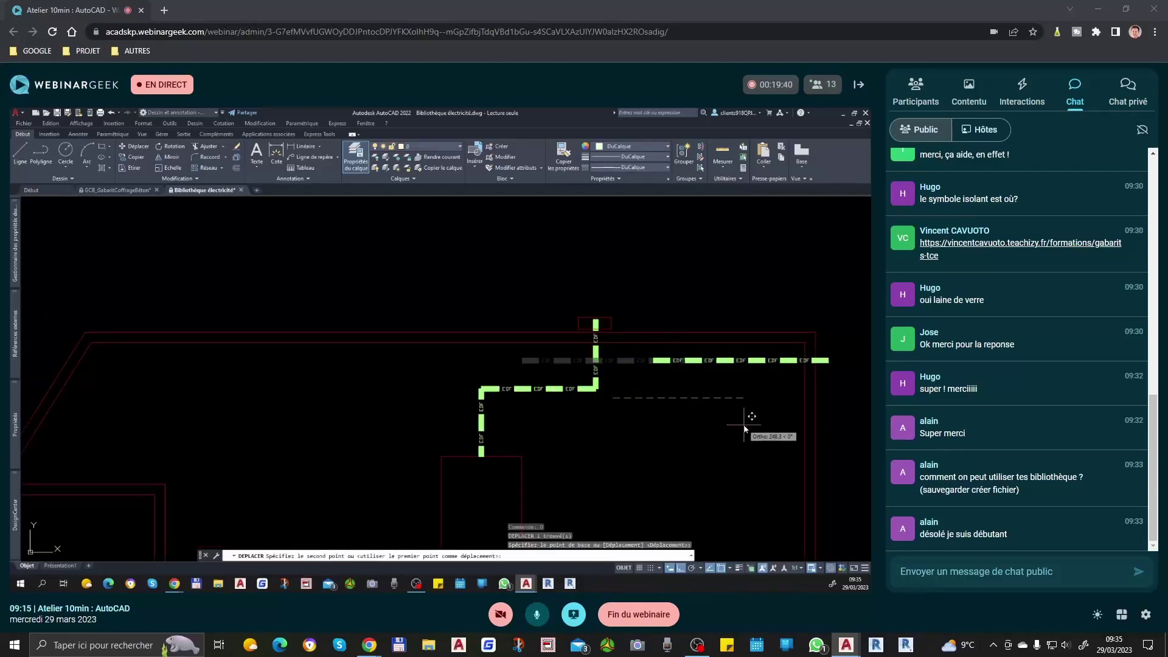
click(745, 416)
click(718, 360)
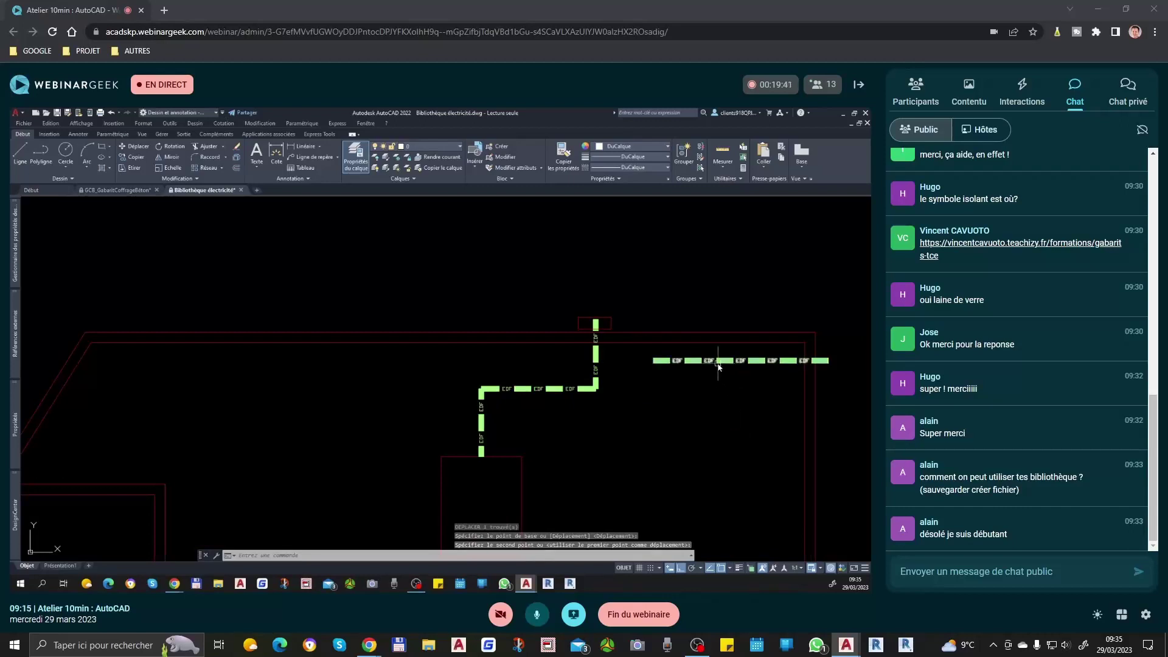
click(652, 360)
click(596, 360)
key(Escape)
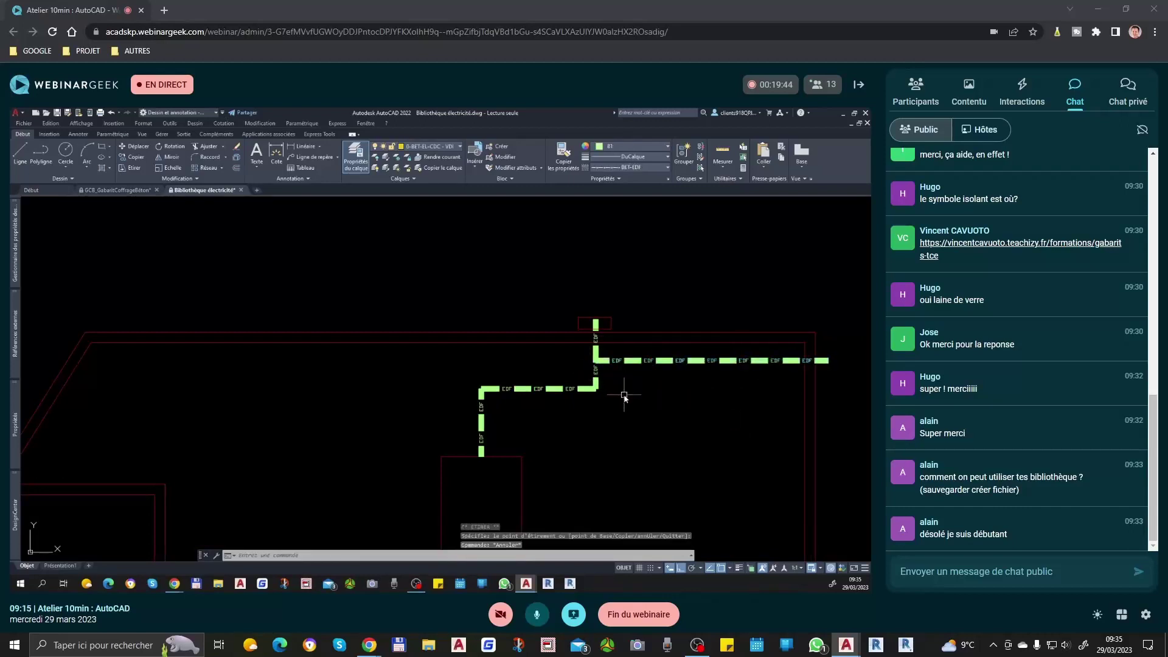
Delete the horizontal EDF sample line, leaving only the stepped cable run
click(652, 361)
key(Delete)
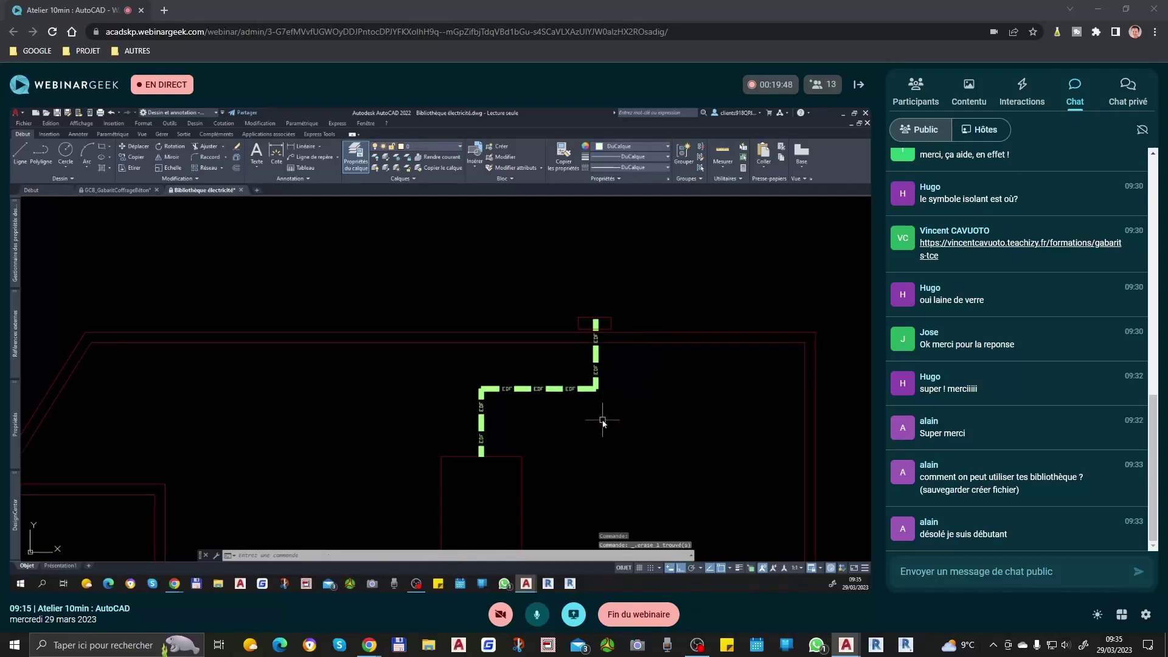
scroll(595, 420, down, 3)
scroll(560, 423, up, 3)
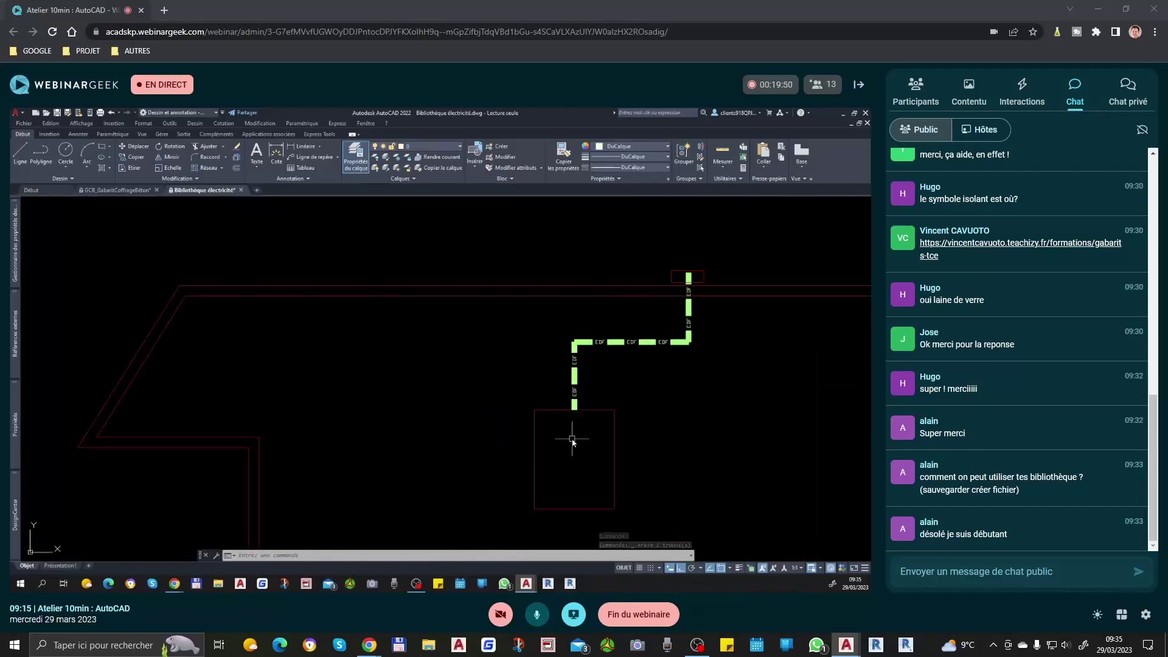
Copy the Batibox Legrand 3-module socket and RJ 45 symbol from the ELECTRICITÉ table onto the building plan
scroll(572, 440, down, 3)
scroll(593, 280, up, 6)
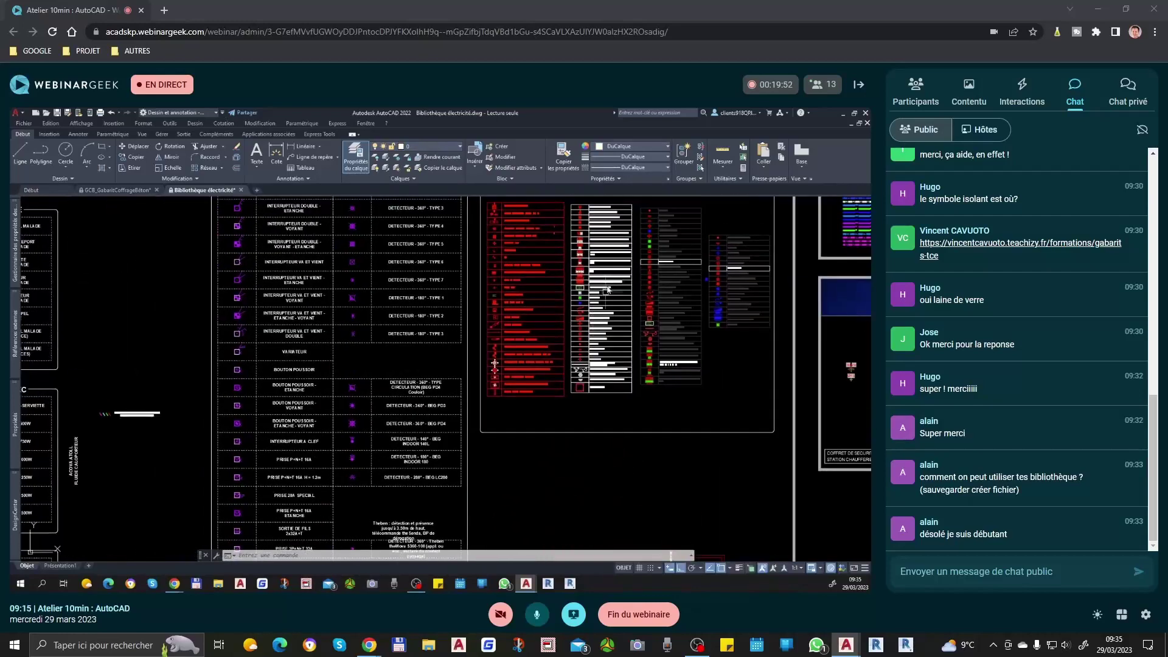
scroll(593, 281, down, 3)
scroll(503, 270, up, 3)
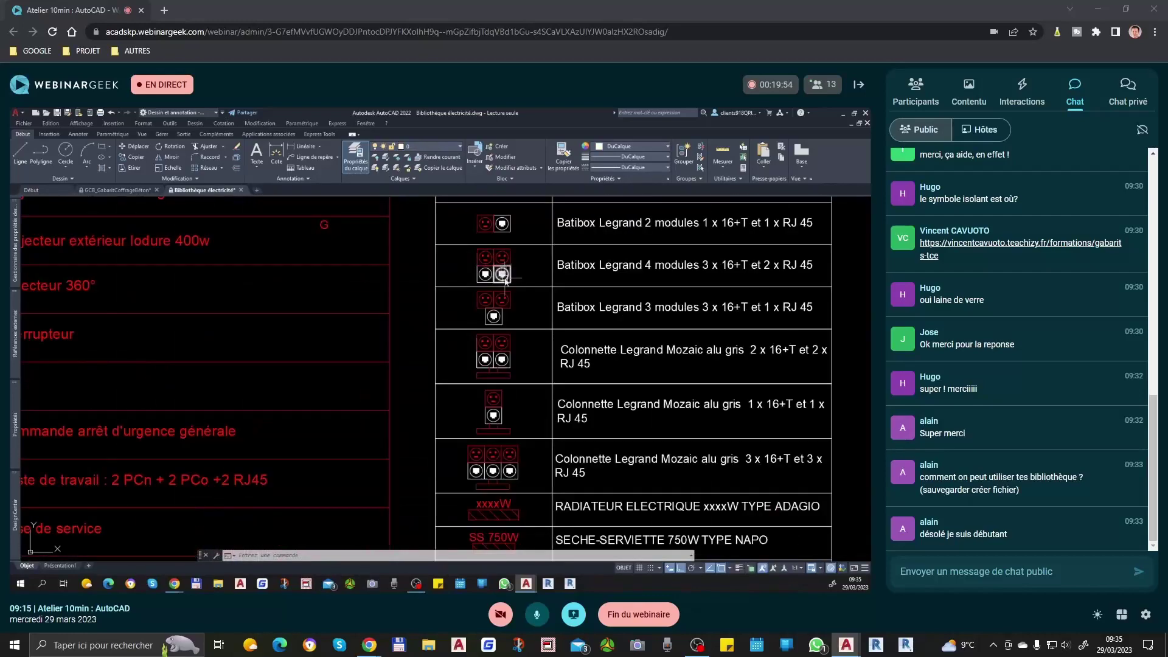
scroll(499, 323, up, 3)
text(co)
key(Return)
click(499, 309)
scroll(501, 308, down, 8)
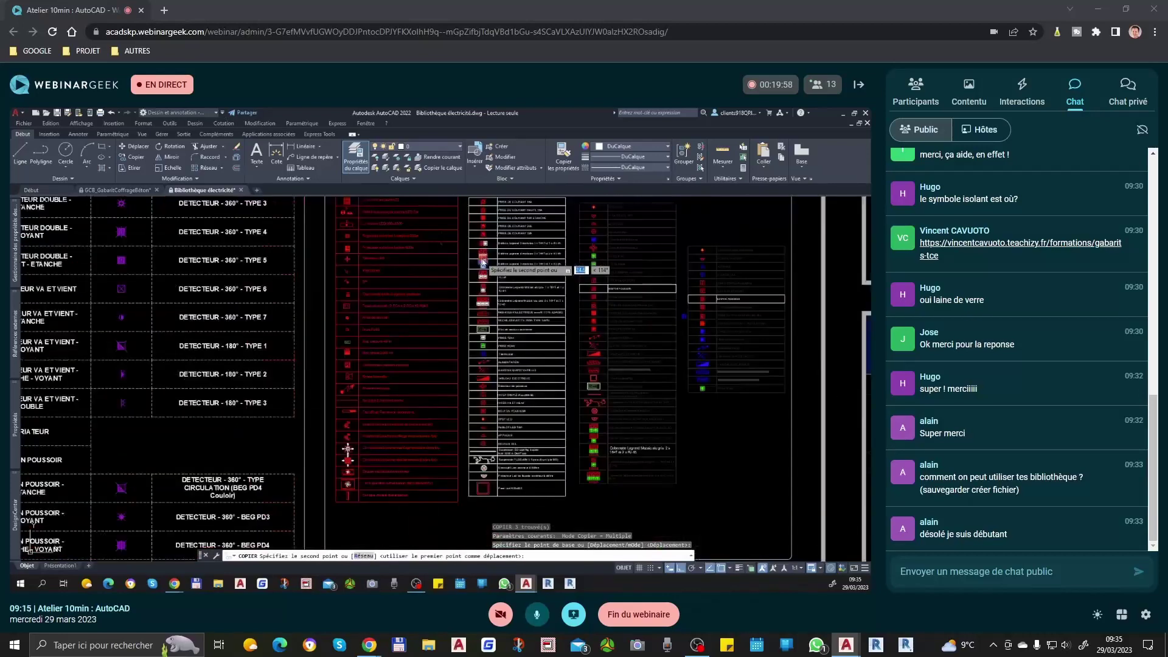
middle_drag(606, 471, 515, 253)
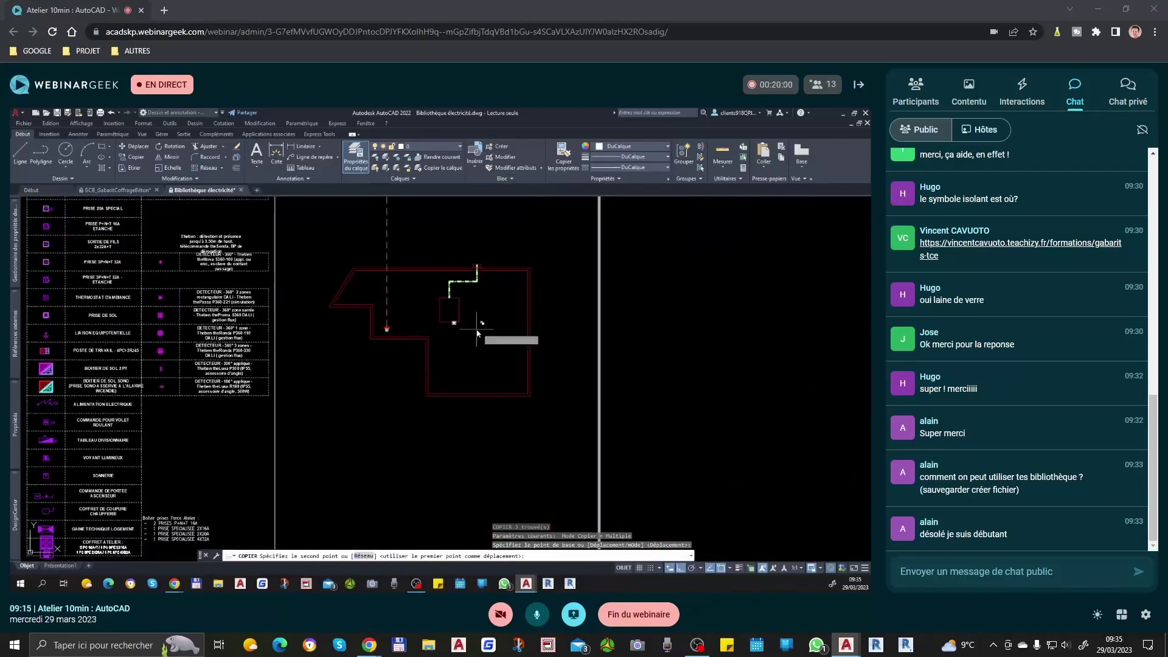
scroll(430, 342, up, 4)
click(420, 317)
key(Escape)
Move the Batibox symbol off the wall corner into the room, below and right of the inner rectangle
click(397, 293)
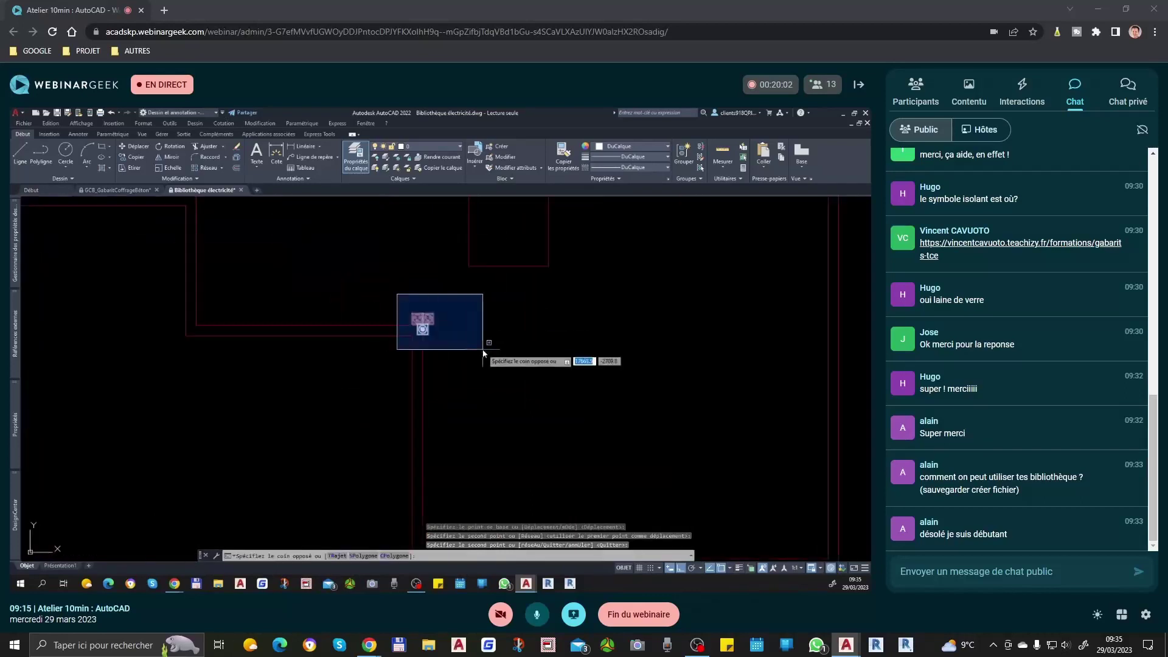
click(484, 351)
text(dp)
click(448, 360)
click(582, 372)
scroll(541, 340, down, 2)
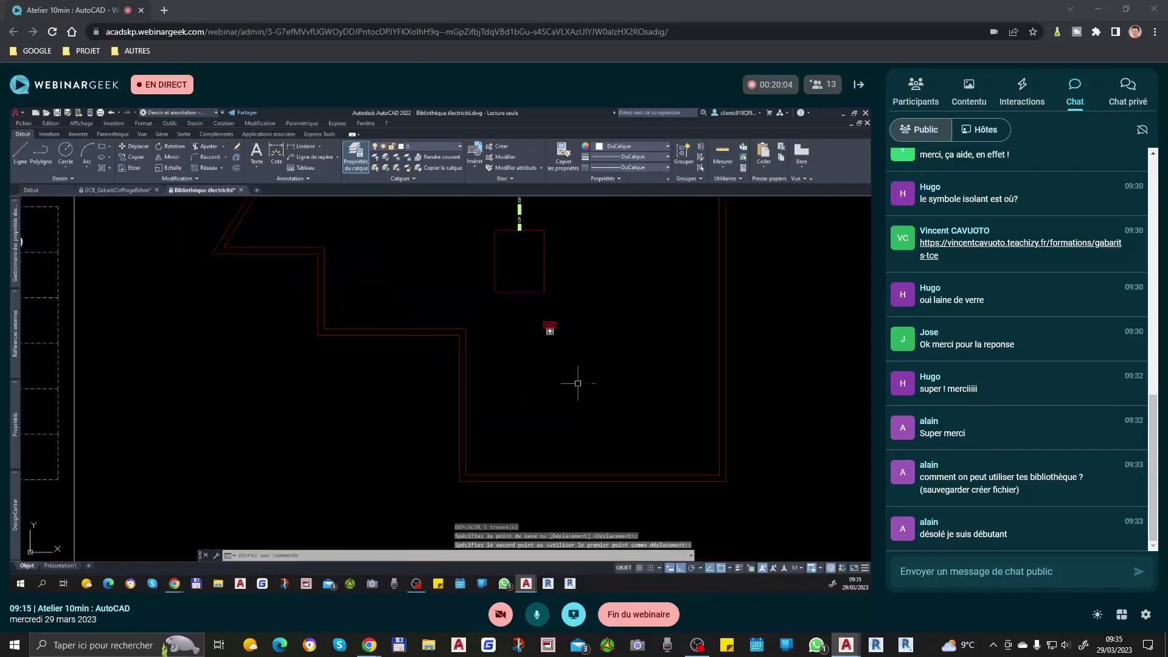
Draw a vertical partition line up from the lower wall and copy it slightly to the right to give it thickness
text(pl)
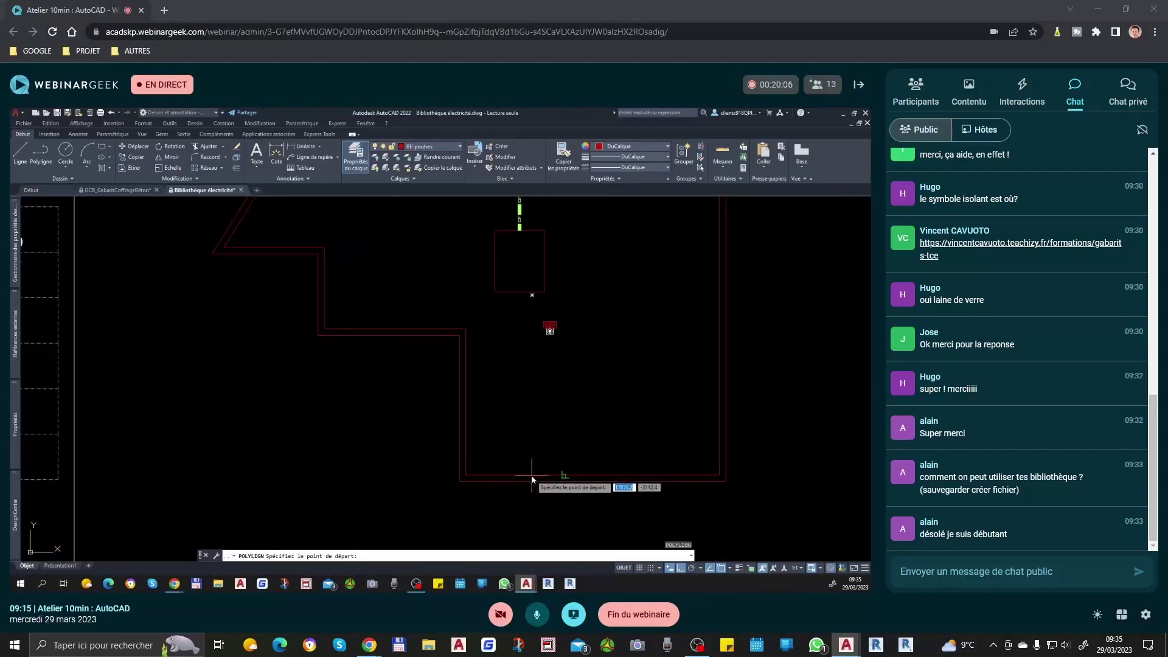
click(544, 475)
click(578, 335)
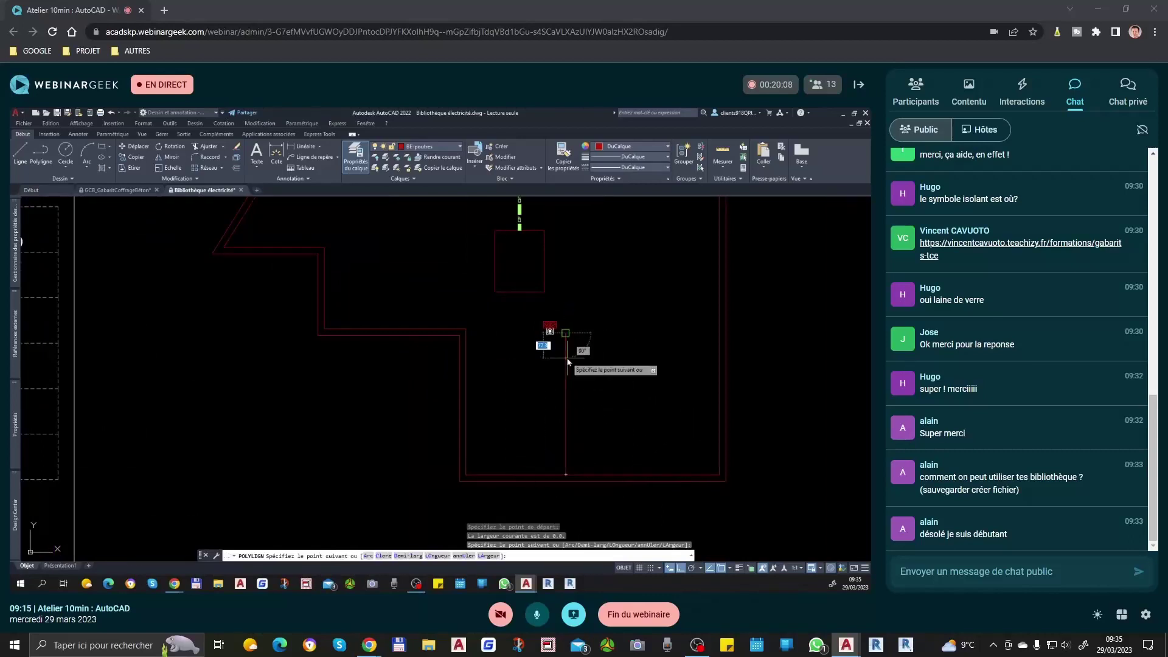
key(Return)
text(co)
key(space)
click(584, 347)
click(588, 347)
key(space)
Move the Batibox symbol down so it sits left of the vertical partition, below its upper end
scroll(550, 329, up, 5)
click(568, 297)
click(533, 346)
scroll(545, 322, down, 2)
text(d)
key(space)
click(545, 334)
click(545, 390)
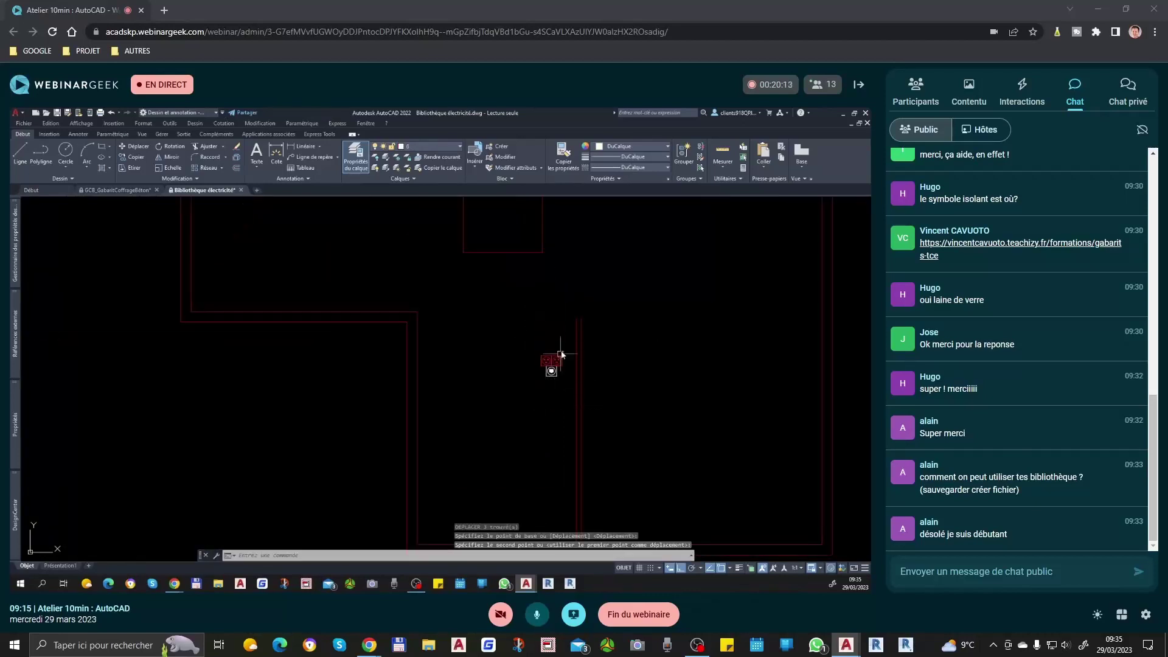
Draw a horizontal line from the partition's upper end to the left wall and copy it 10 downward
text(l)
key(space)
click(581, 317)
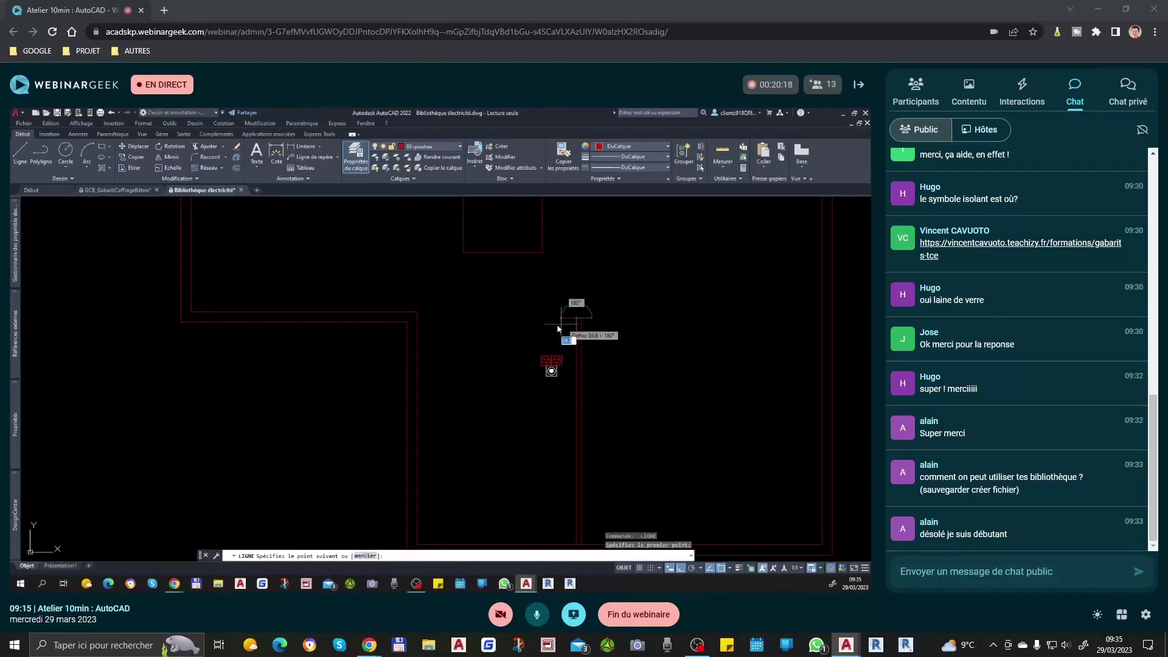
click(418, 318)
key(space)
click(430, 331)
text(co)
key(space)
click(450, 358)
text(10)
key(space)
key(space)
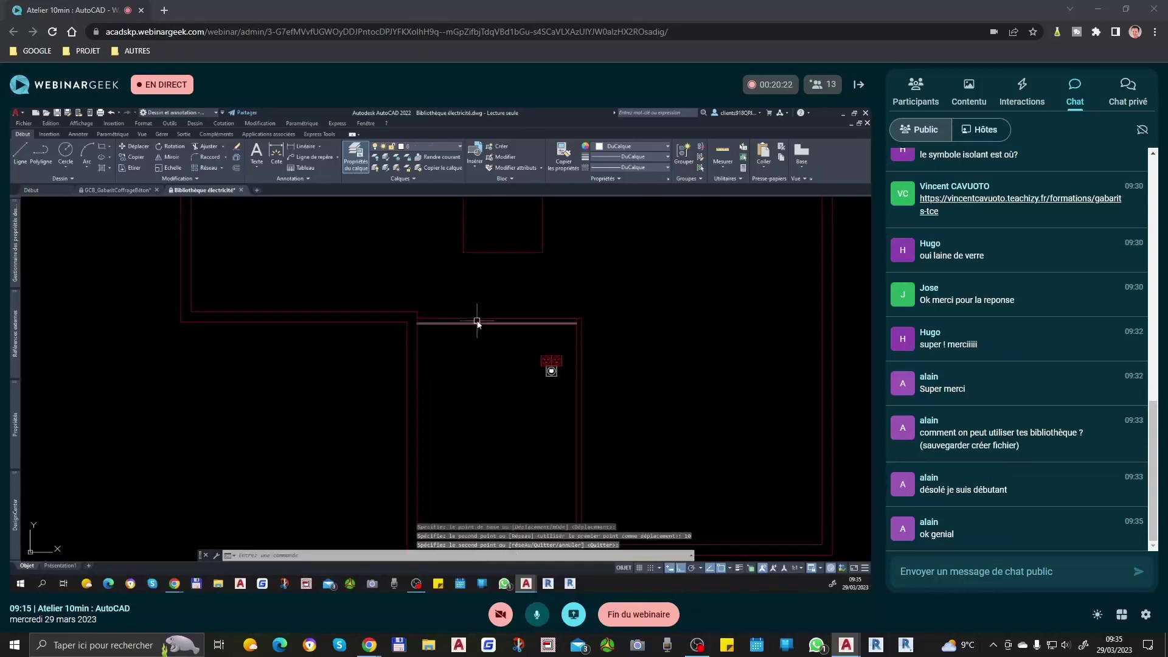
Draw a short vertical line across the horizontal partition and copy it to the right to mark an opening
scroll(477, 320, up, 4)
text(l)
key(space)
click(476, 341)
click(476, 256)
key(space)
click(488, 259)
click(466, 269)
text(co)
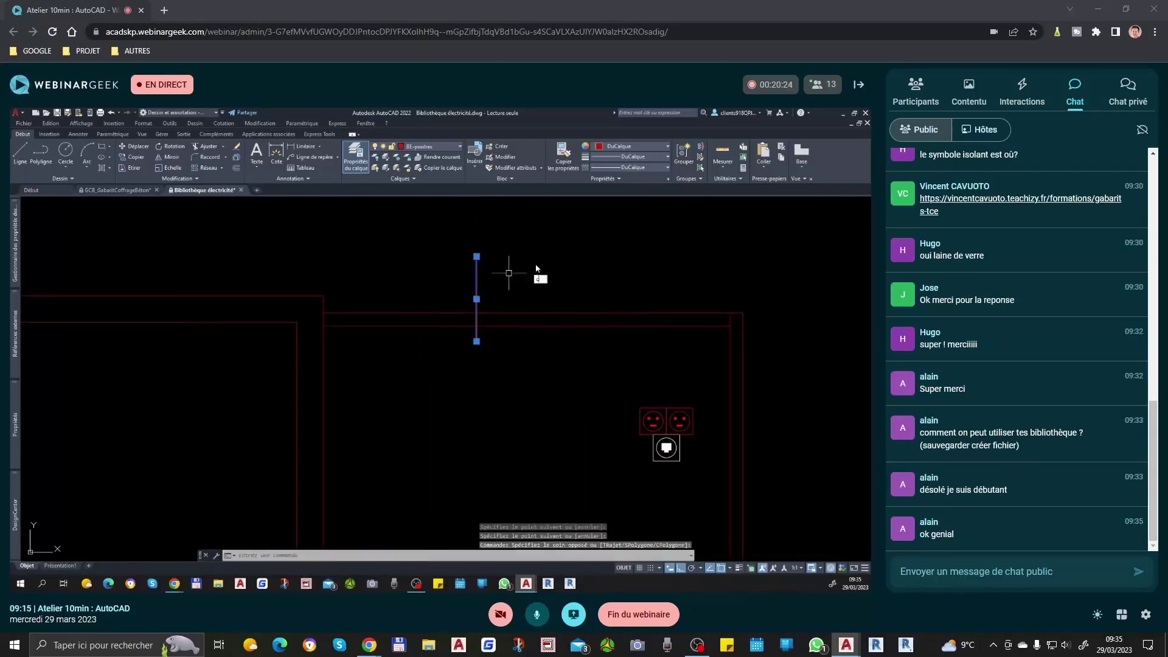
click(535, 264)
text(9)
key(space)
key(space)
Trim the ends of the two short vertical lines that protrude beyond the horizontal partition
text(aj)
key(space)
click(611, 281)
click(425, 290)
key(space)
key(space)
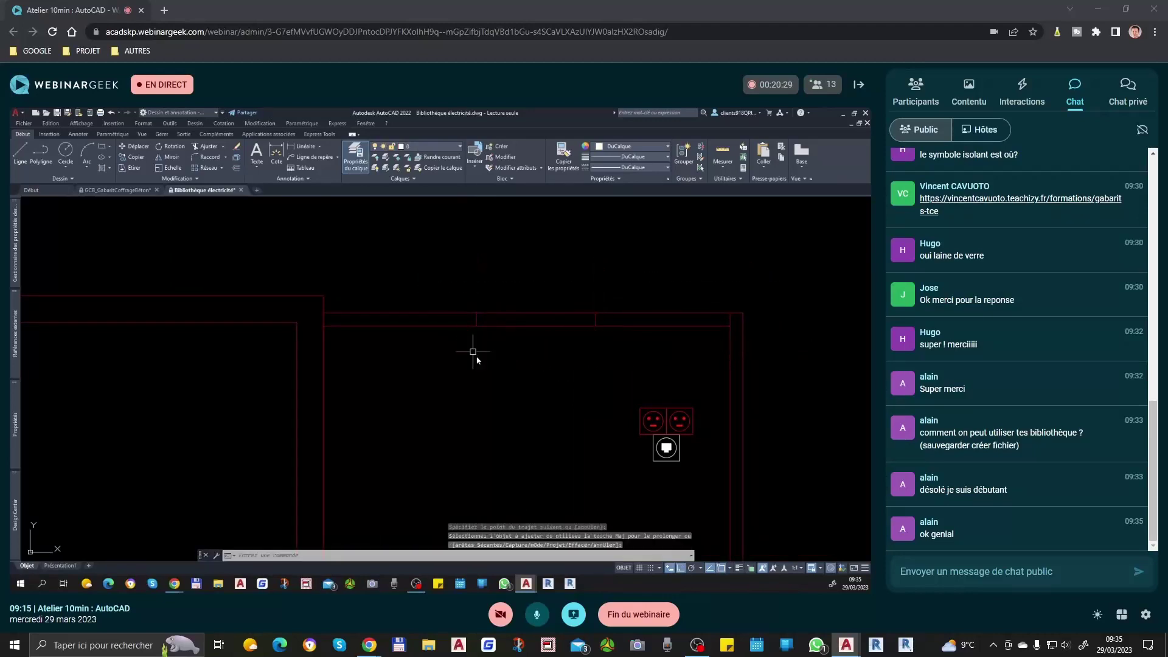
Move the Batibox symbol further down the room, keeping it beside the vertical partition
scroll(608, 341, down, 2)
click(608, 342)
click(735, 437)
text(d)
key(space)
click(665, 400)
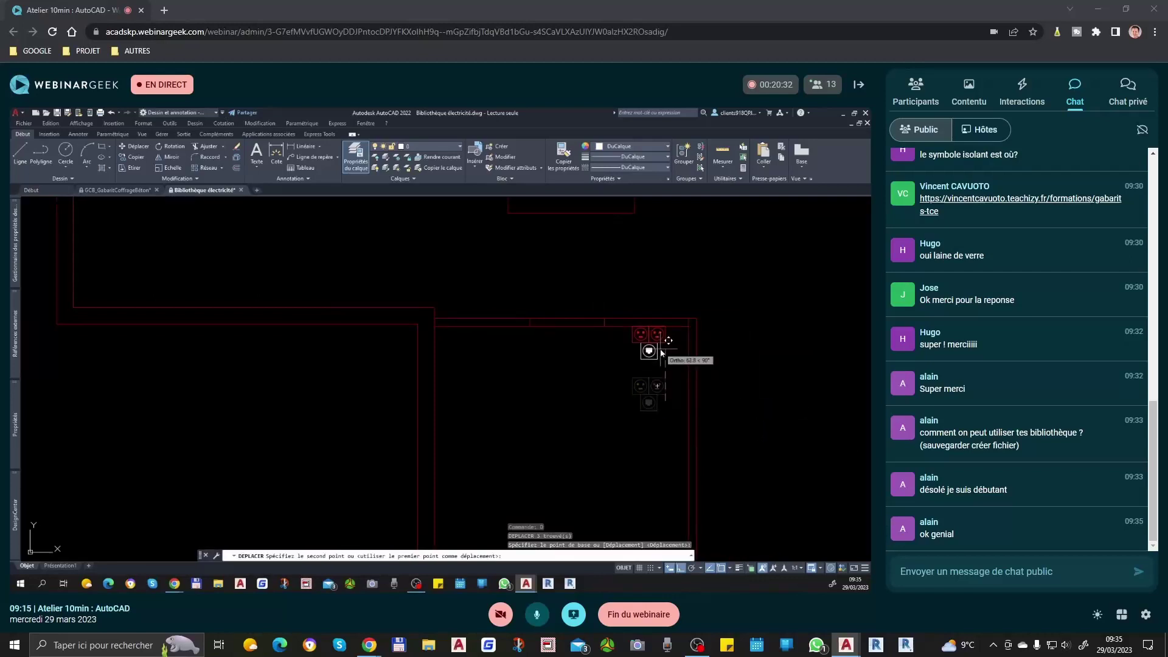
scroll(660, 359, down, 2)
click(639, 383)
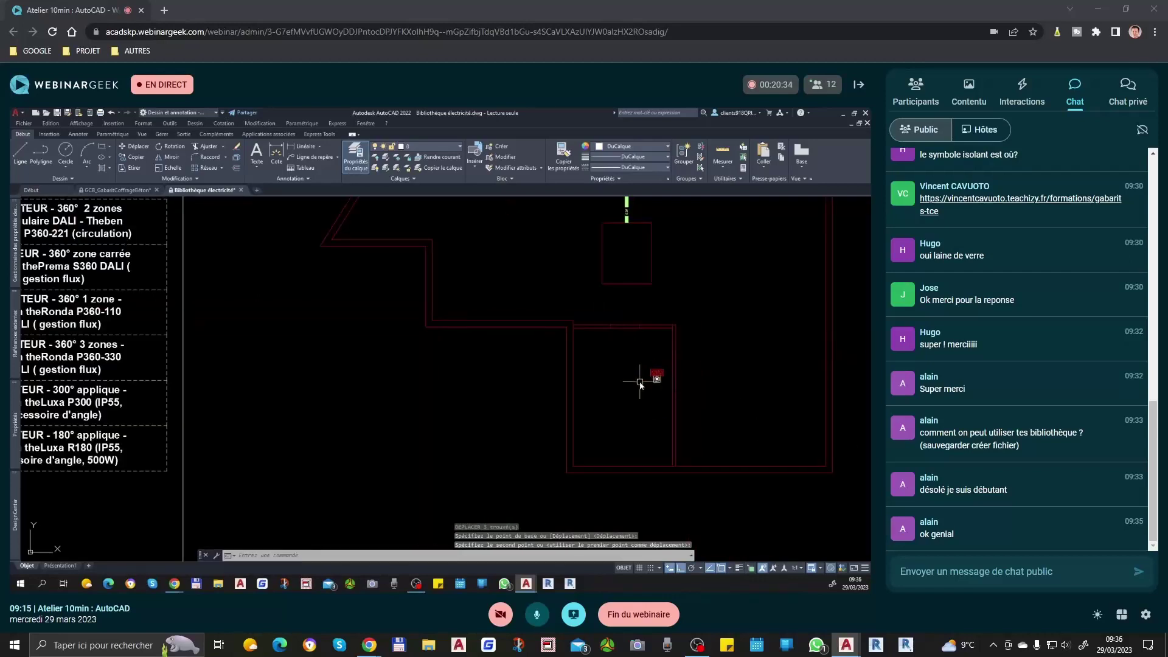
Shift the Batibox symbol slightly right, closer to the vertical partition
scroll(626, 353, up, 3)
click(620, 340)
click(737, 415)
text(d)
key(space)
click(652, 451)
click(664, 450)
scroll(657, 452, down, 2)
key(Escape)
scroll(695, 411, down, 4)
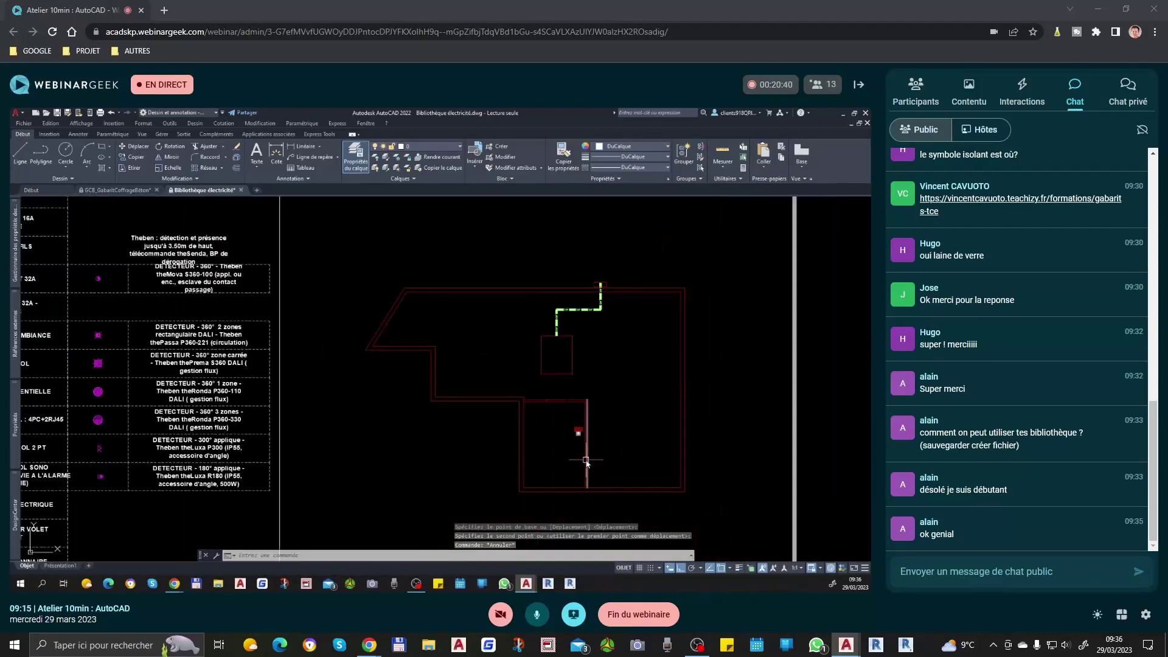
Show the placed Batibox symbol up close and turn on the camera in the WebinarGeek session
scroll(581, 435, up, 4)
scroll(582, 435, up, 3)
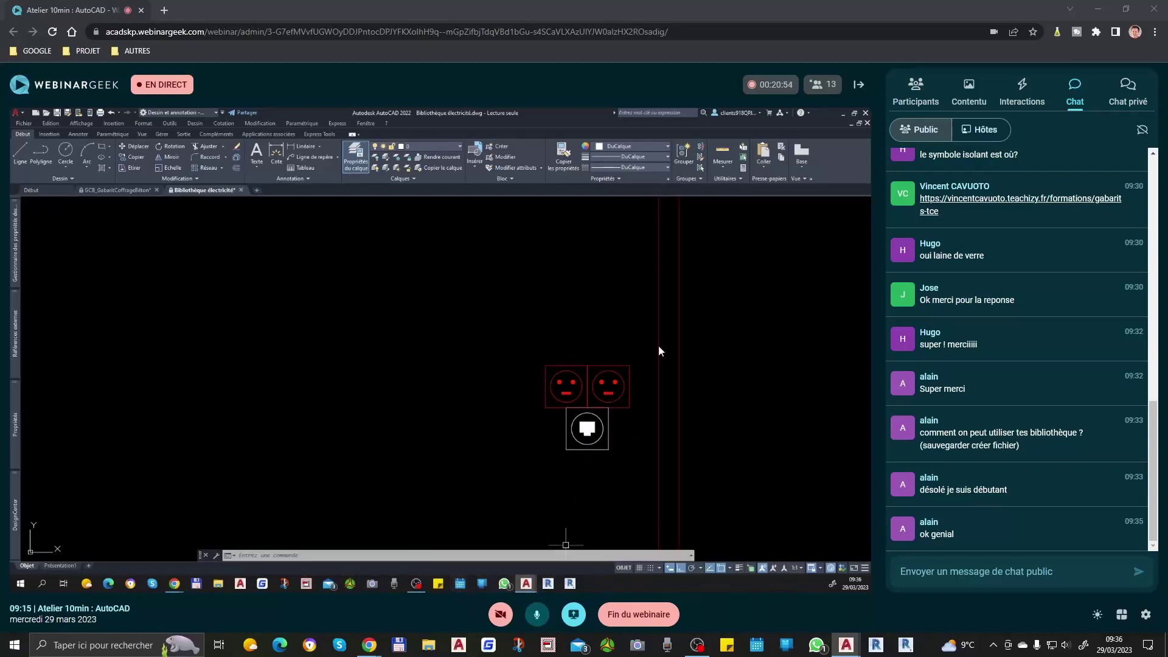
click(501, 615)
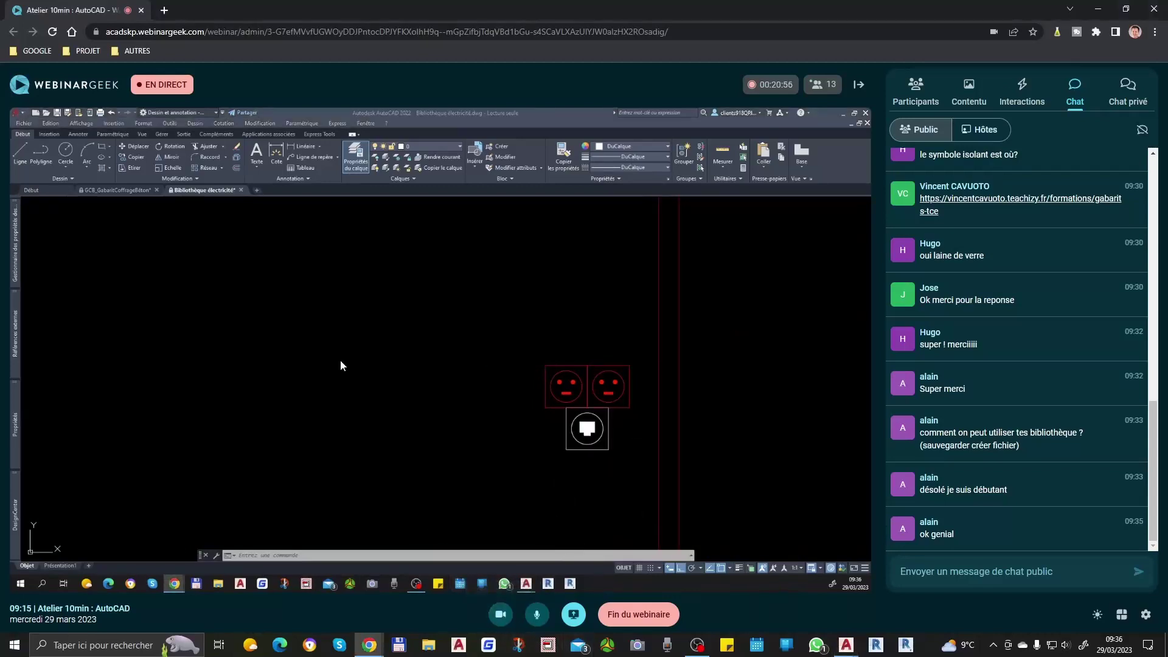
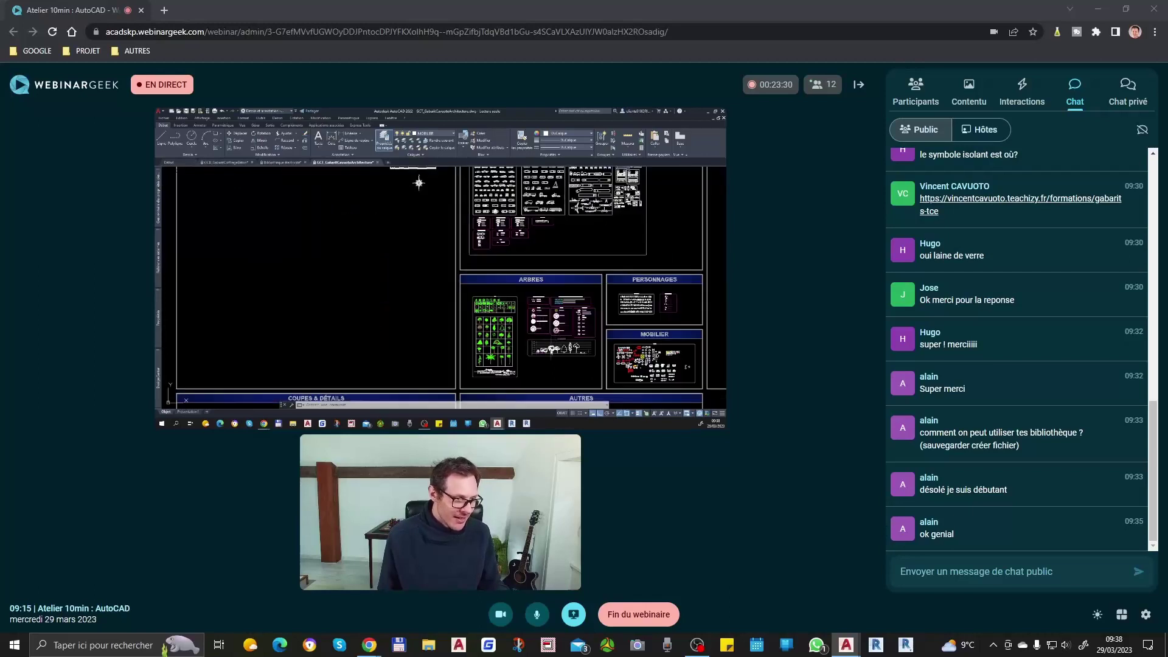
Stretch the leftmost section-view tree block in the architecture template up to about 7 m on the height scale
scroll(536, 349, up, 6)
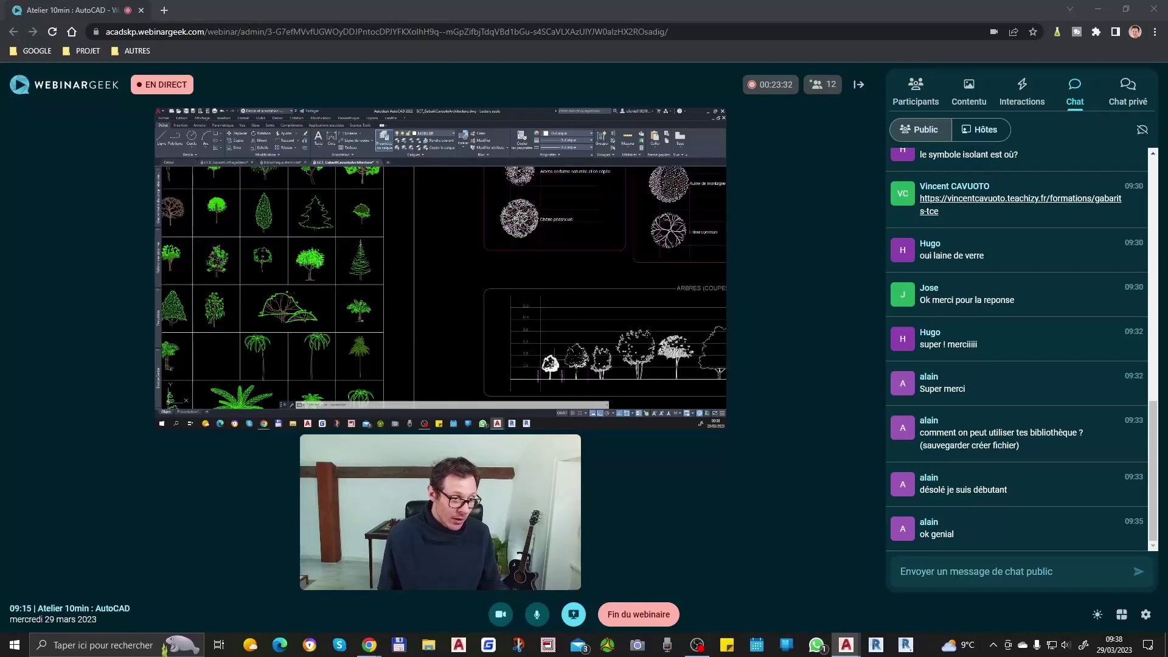
scroll(537, 352, up, 5)
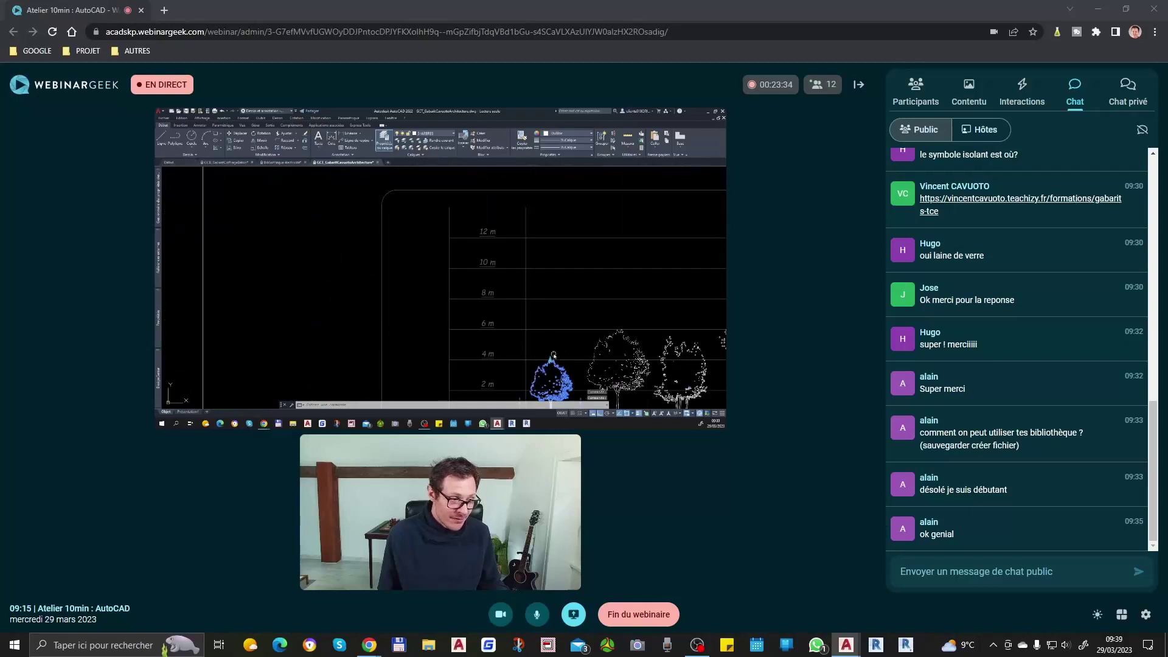
middle_drag(558, 354, 559, 327)
click(551, 334)
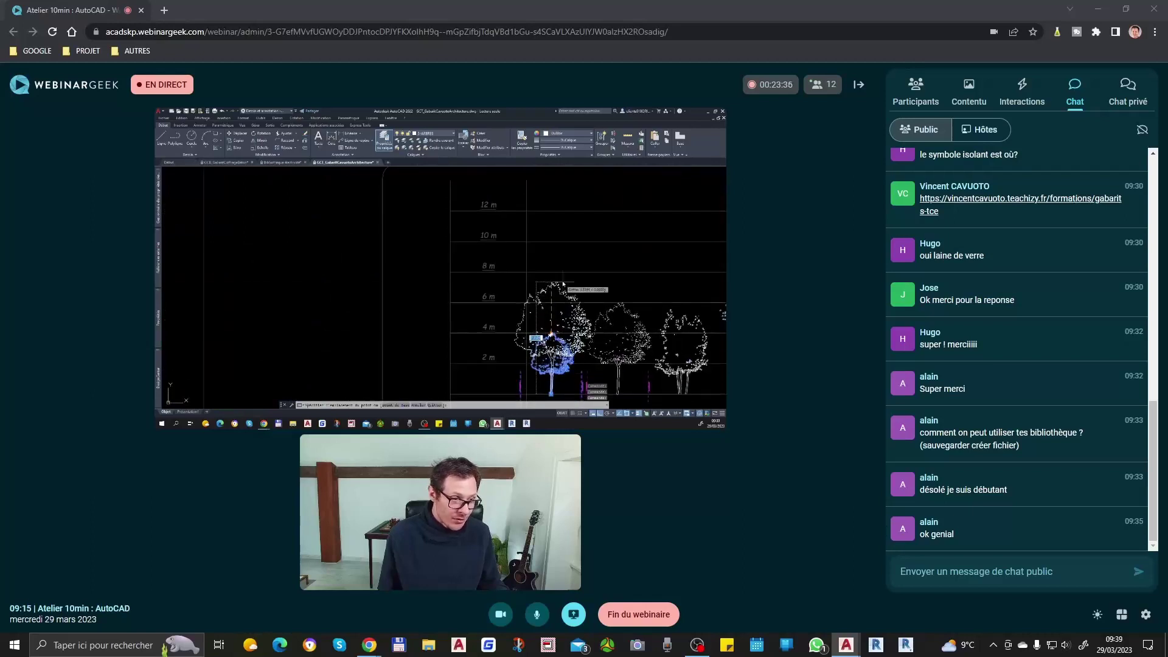
click(551, 281)
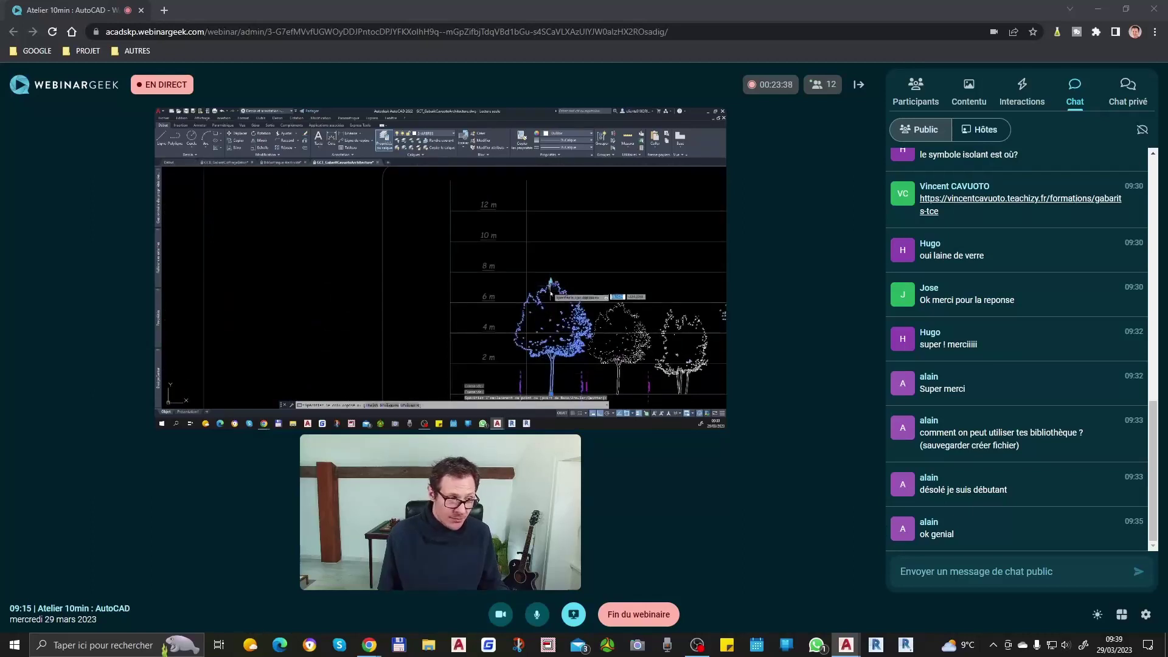
Shorten the leftmost section-view tree block by its height stretch, bringing its top well below the previous height, and clear the selection
scroll(551, 281, down, 4)
click(551, 293)
click(551, 292)
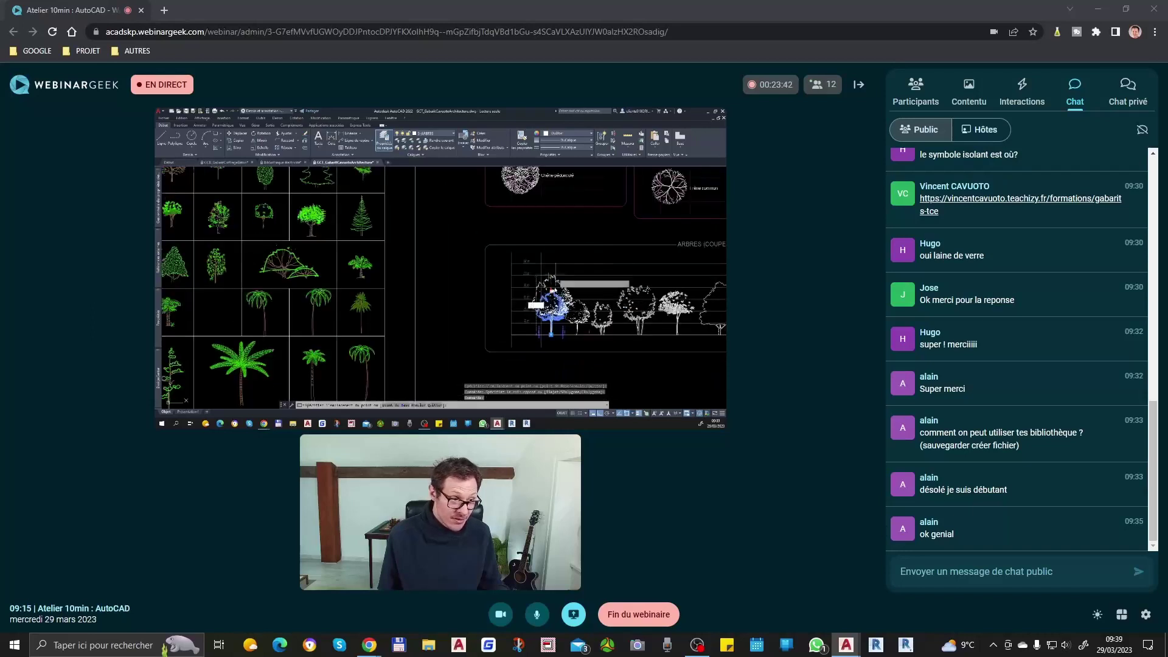
click(551, 319)
scroll(551, 324, down, 3)
key(Escape)
key(Escape)
Examine the template's MOBILIER furniture blocks and the PERSONNAGES people blocks
scroll(566, 322, down, 4)
middle_drag(602, 317, 426, 319)
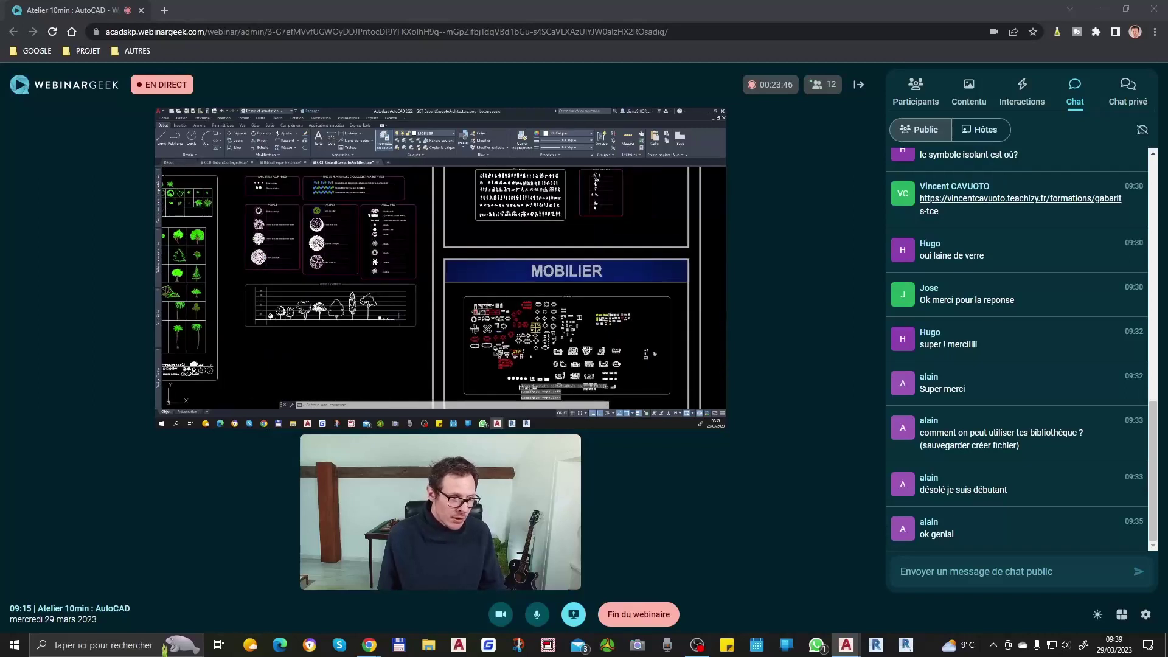
scroll(534, 335, up, 3)
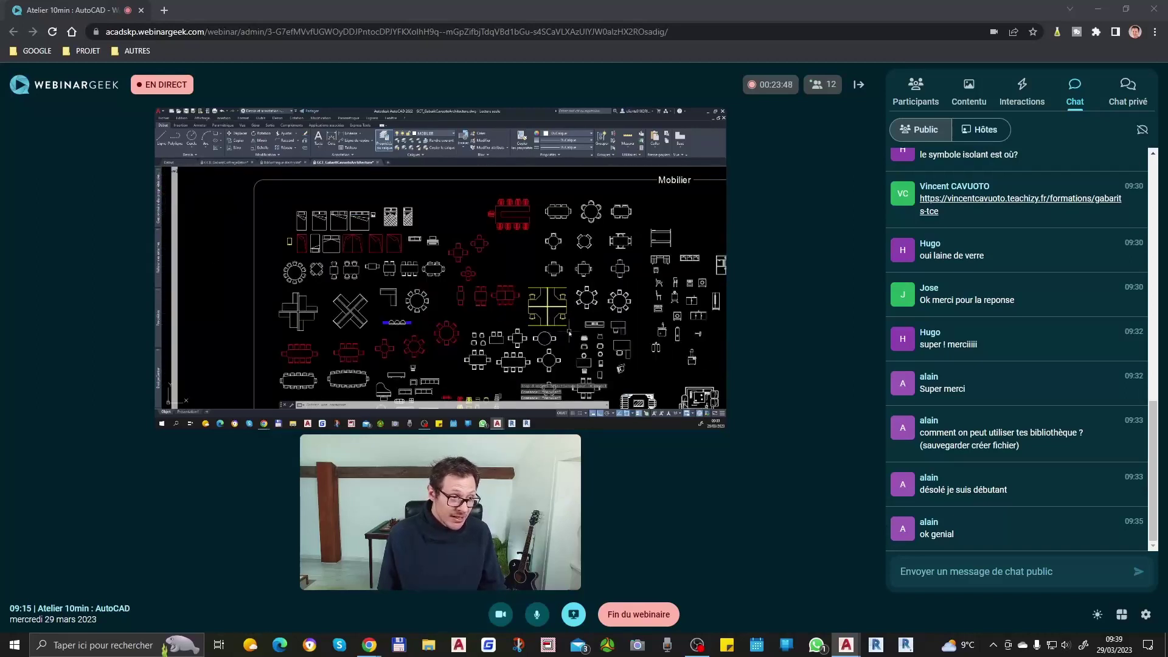
scroll(570, 332, down, 5)
scroll(548, 259, up, 4)
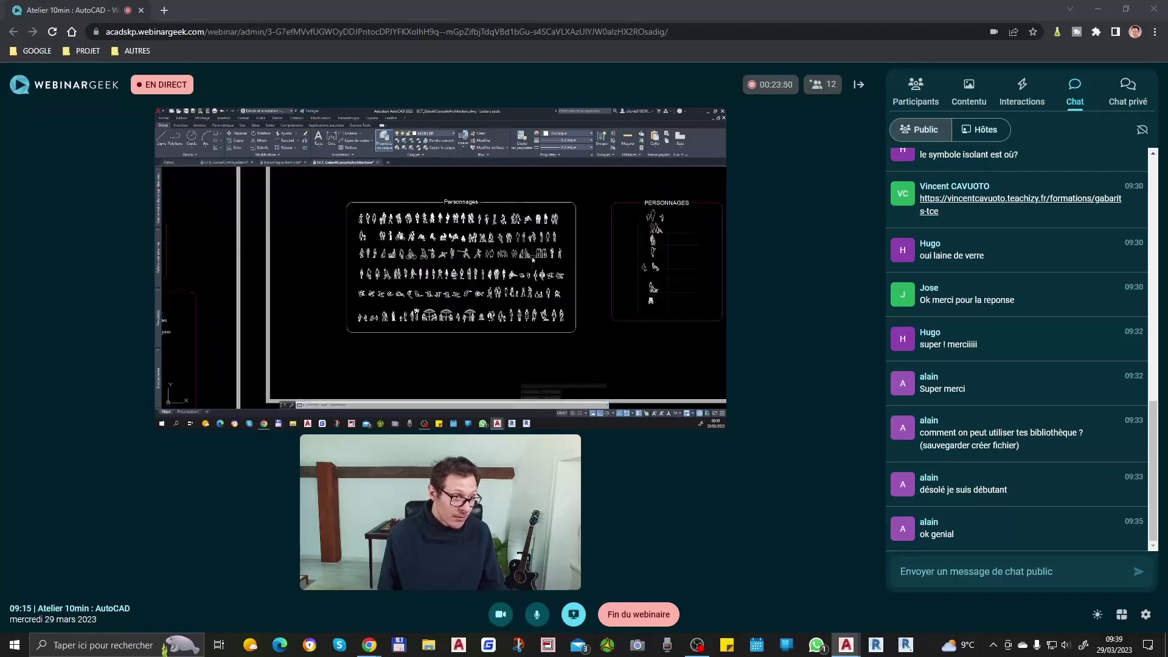
scroll(515, 268, down, 2)
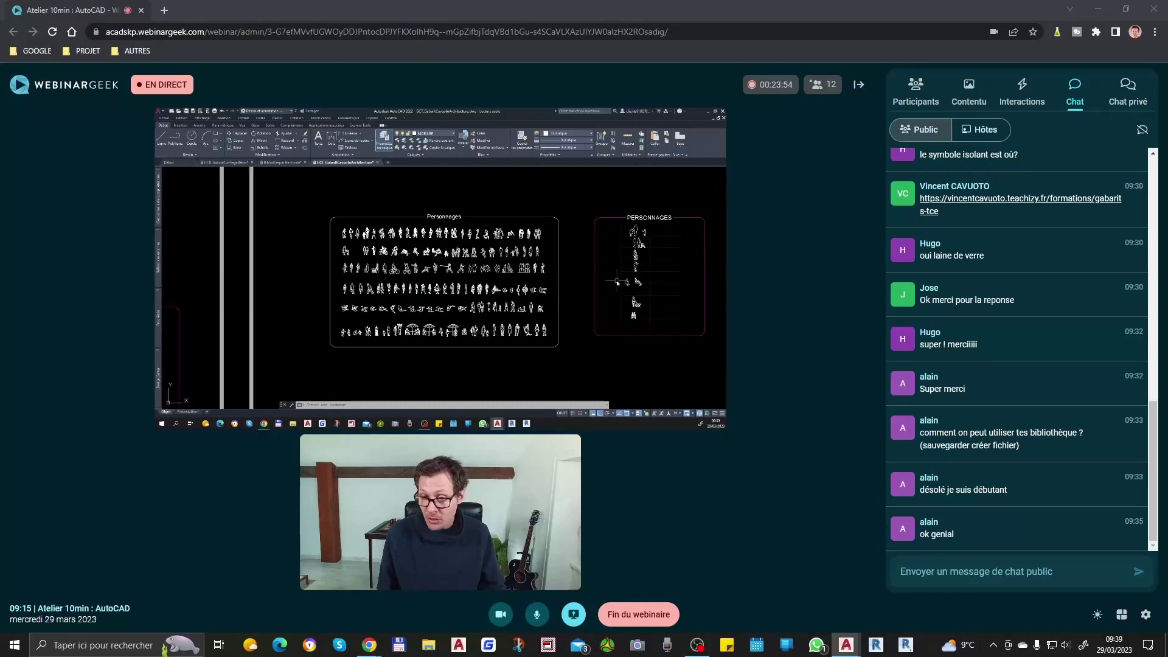
Start the PACK GRATUIT call-to-action in the WebinarGeek session with a limit of 1 minute 30 seconds
click(1022, 93)
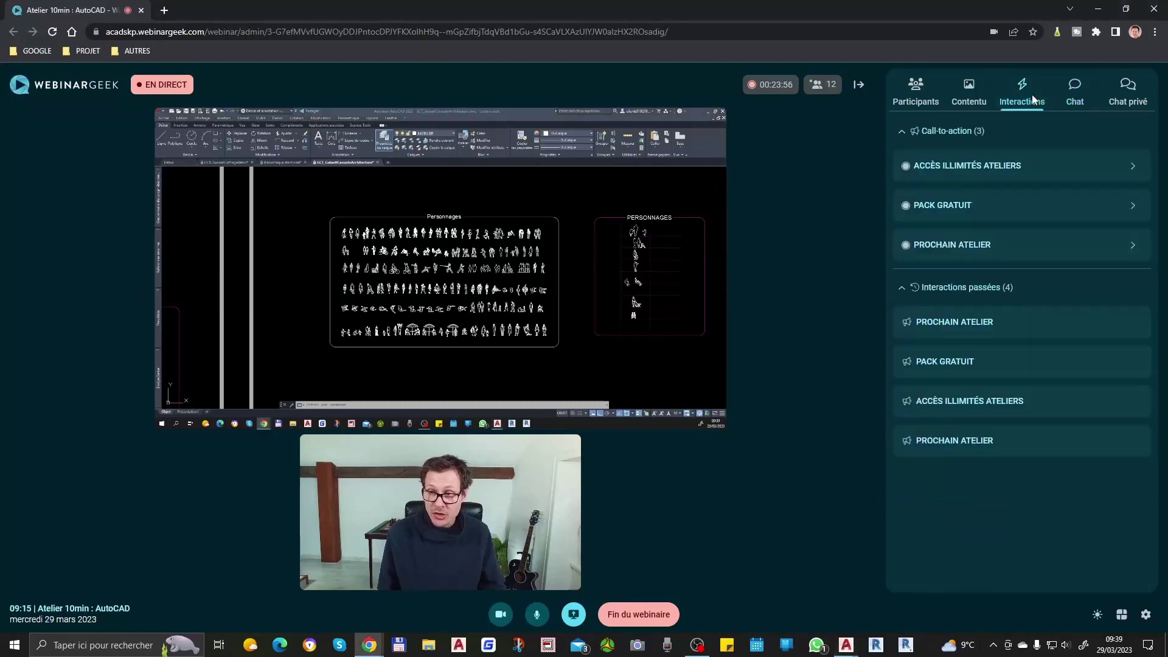
click(960, 213)
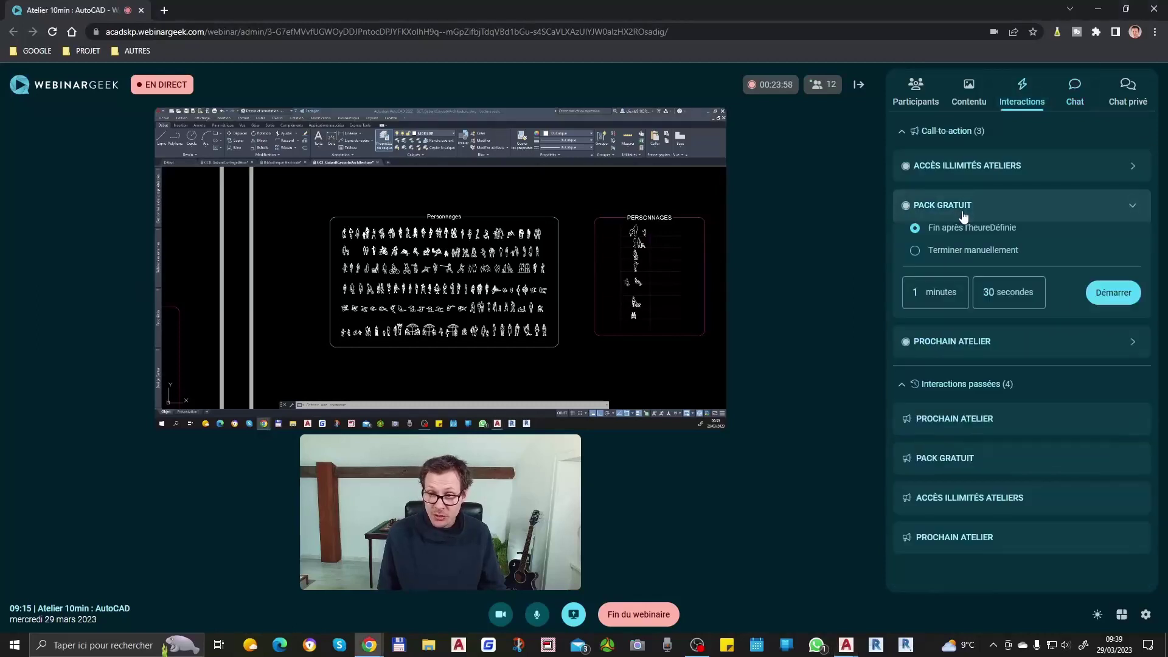
click(1108, 290)
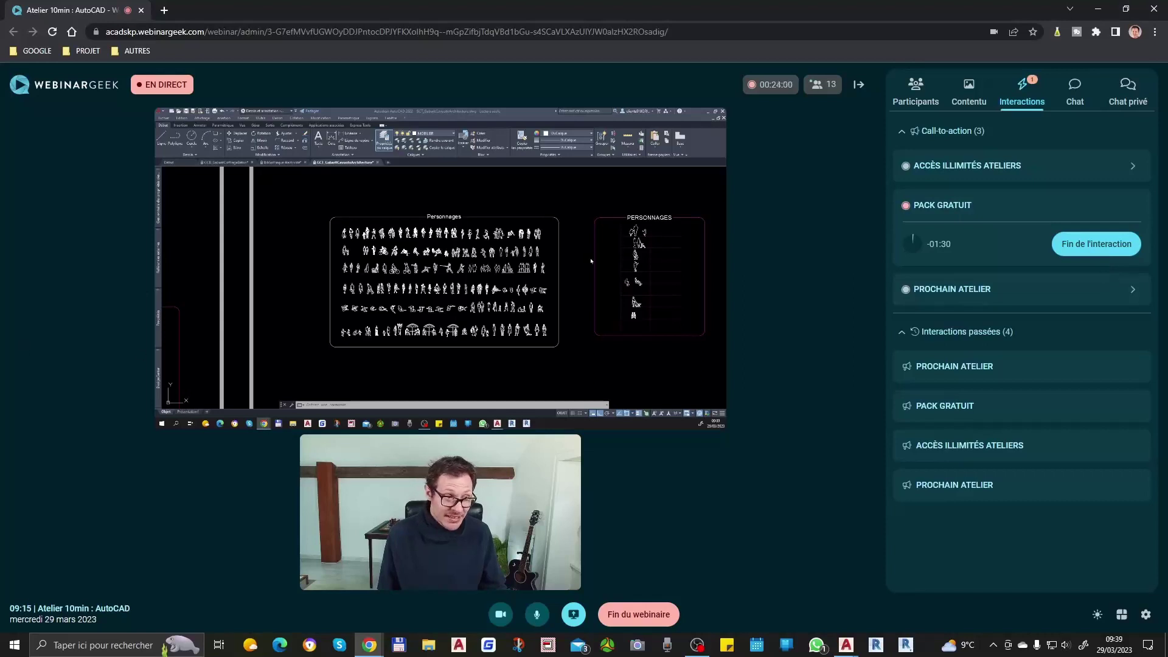
Examine the template's door, lamp, dynamic block and tree libraries in AutoCAD, finishing on the overview of all categories
click(571, 247)
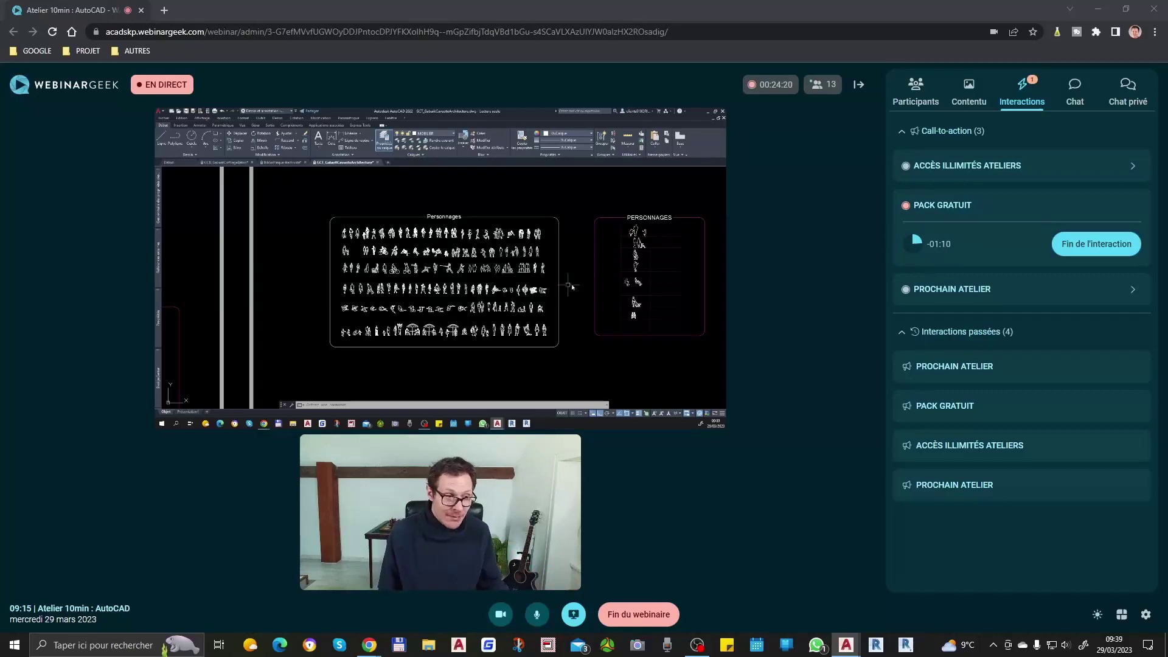
scroll(529, 296, down, 5)
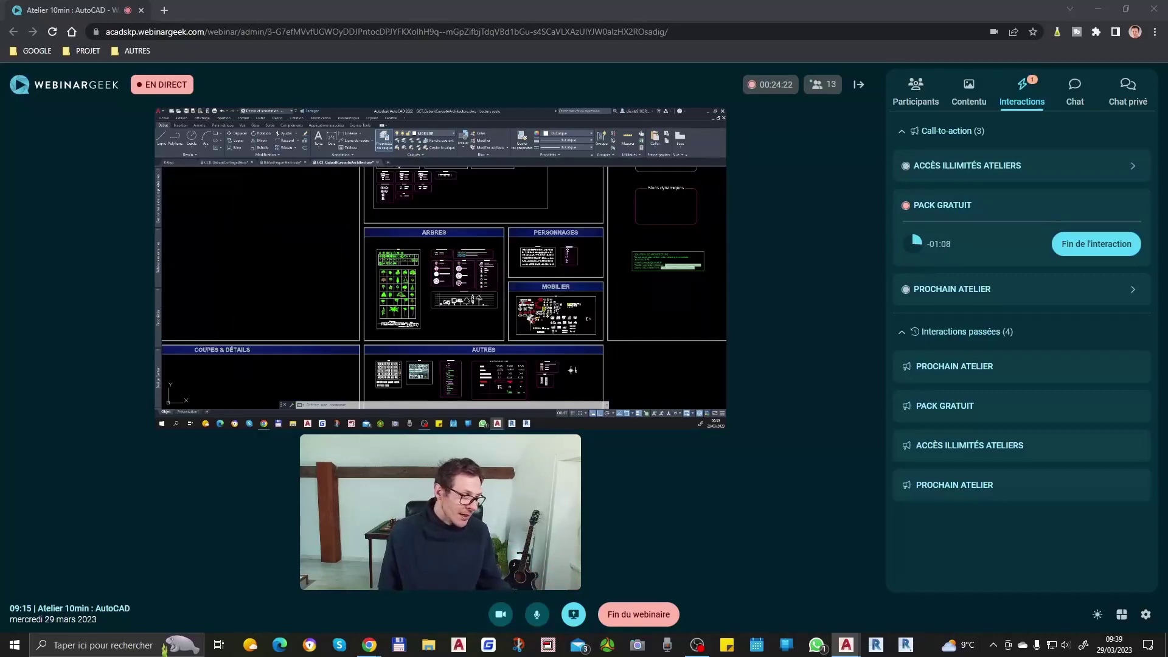
scroll(407, 379, up, 6)
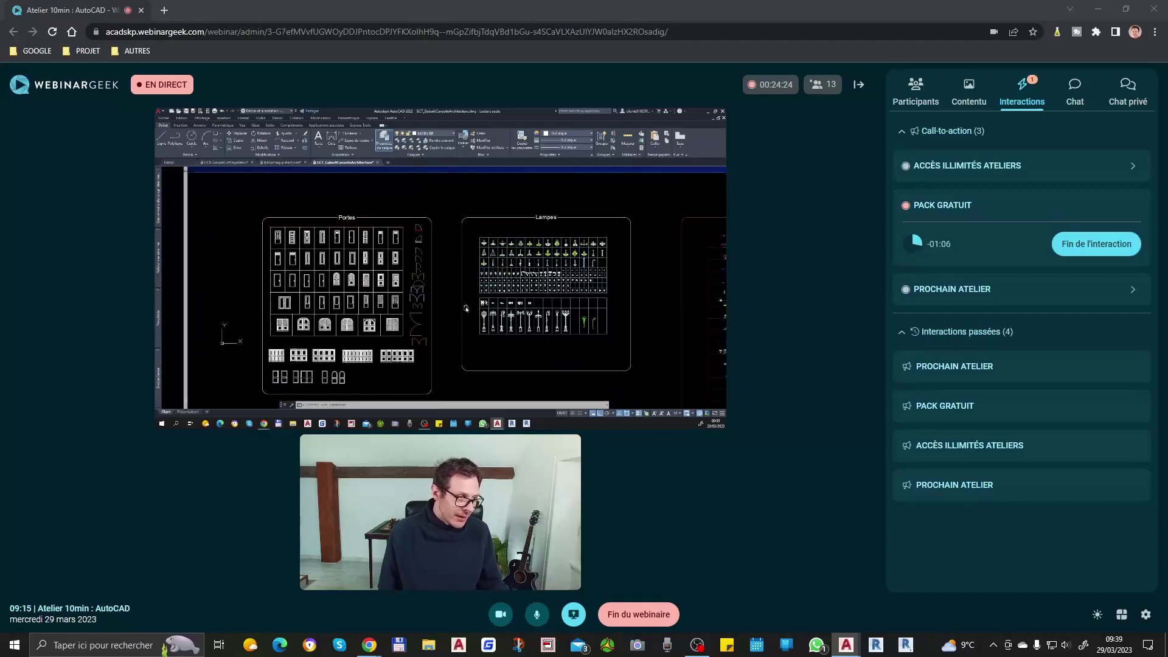
scroll(389, 338, down, 5)
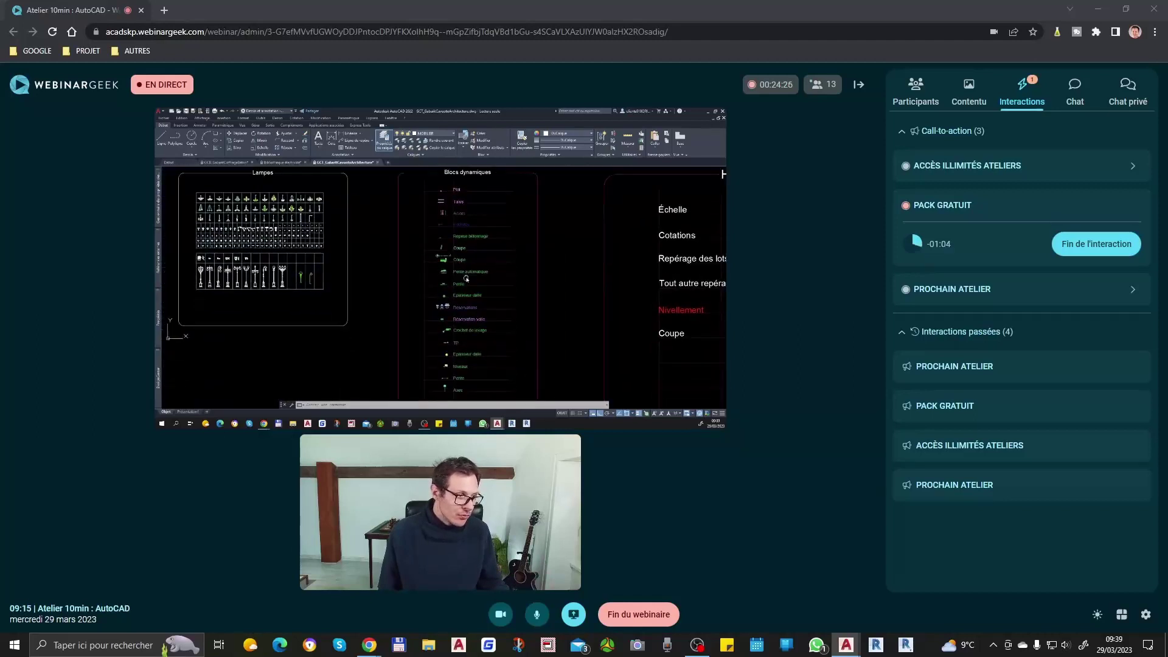
mouse_move(505, 180)
middle_down()
mouse_move(353, 304)
mouse_move(498, 354)
mouse_move(510, 239)
middle_up()
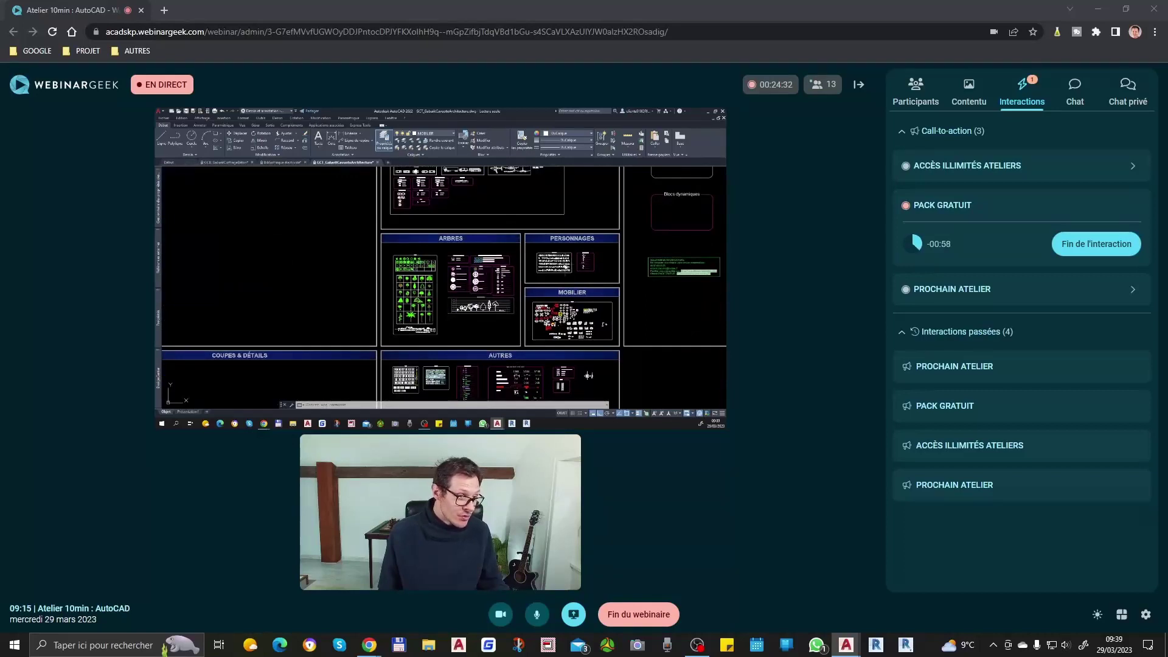
scroll(485, 268, up, 3)
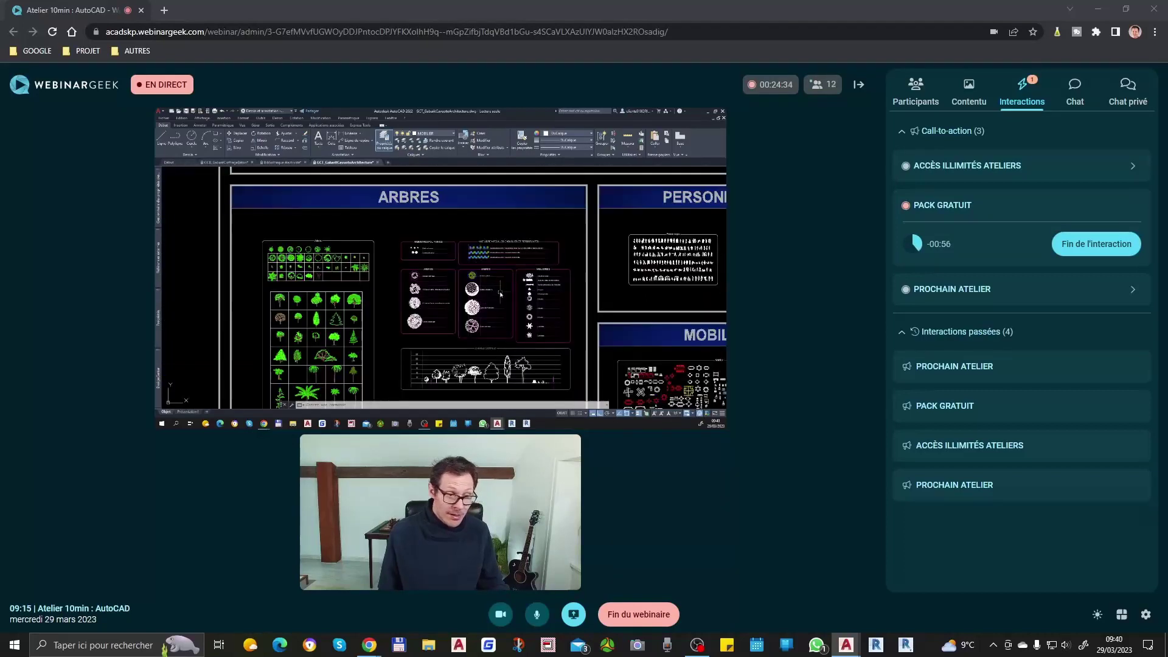
scroll(479, 266, down, 3)
scroll(538, 364, up, 2)
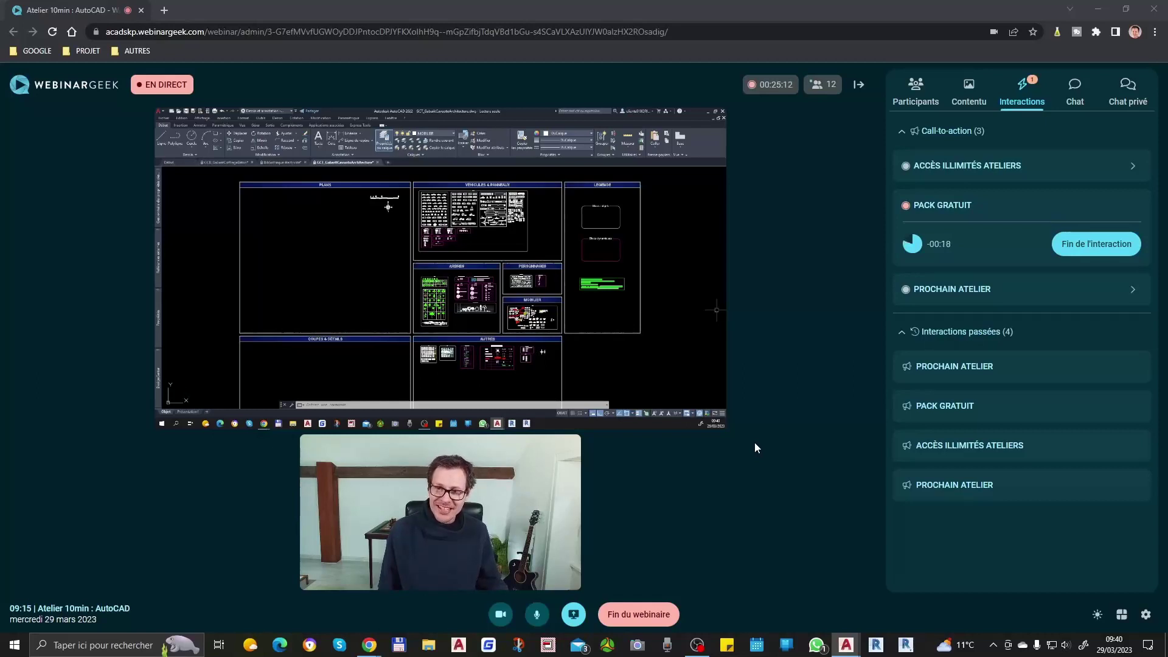
Check the WebinarGeek public chat, launch the PROCHAIN ATELIER call-to-action with a 30-second limit, and end it early
click(1071, 99)
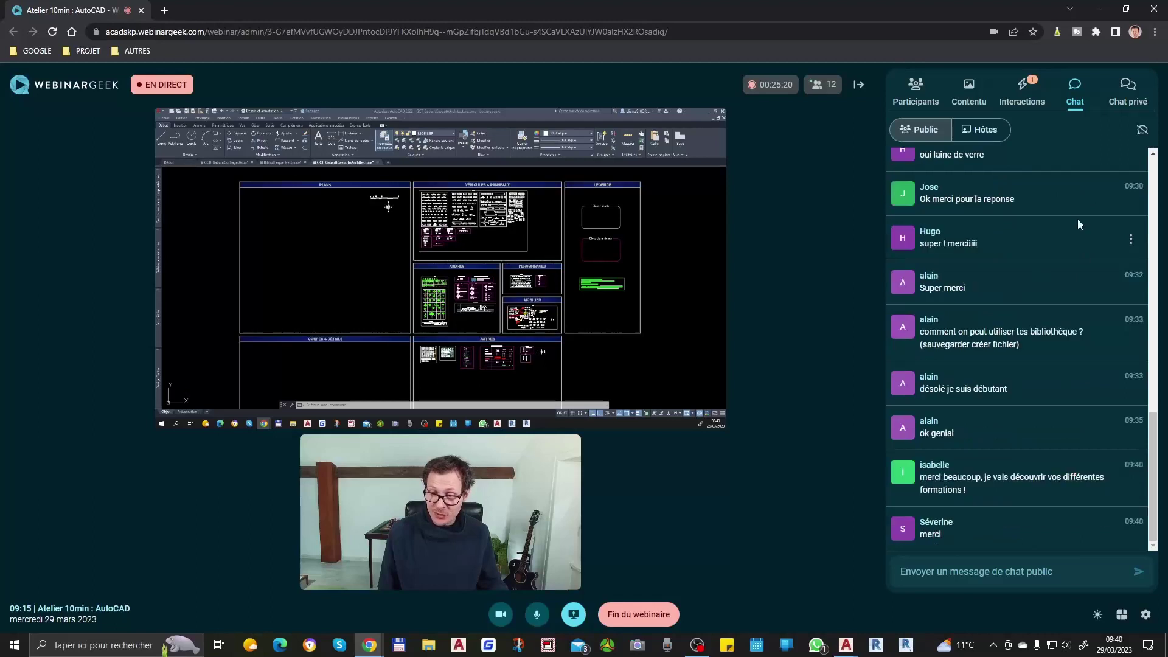
click(1020, 105)
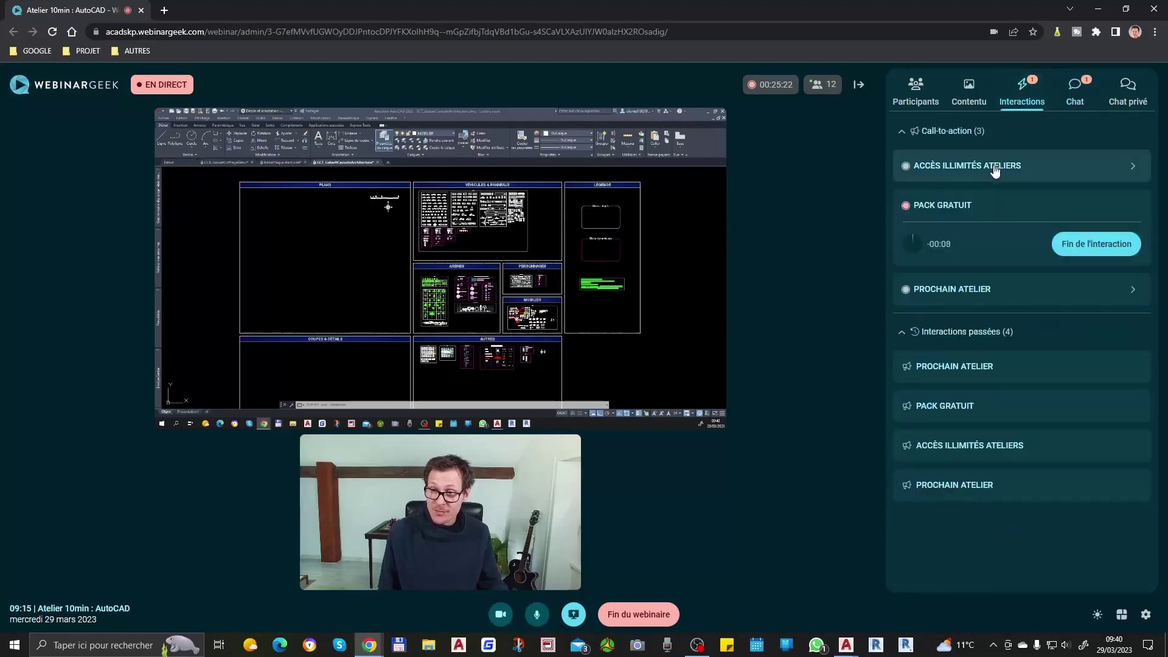
click(972, 298)
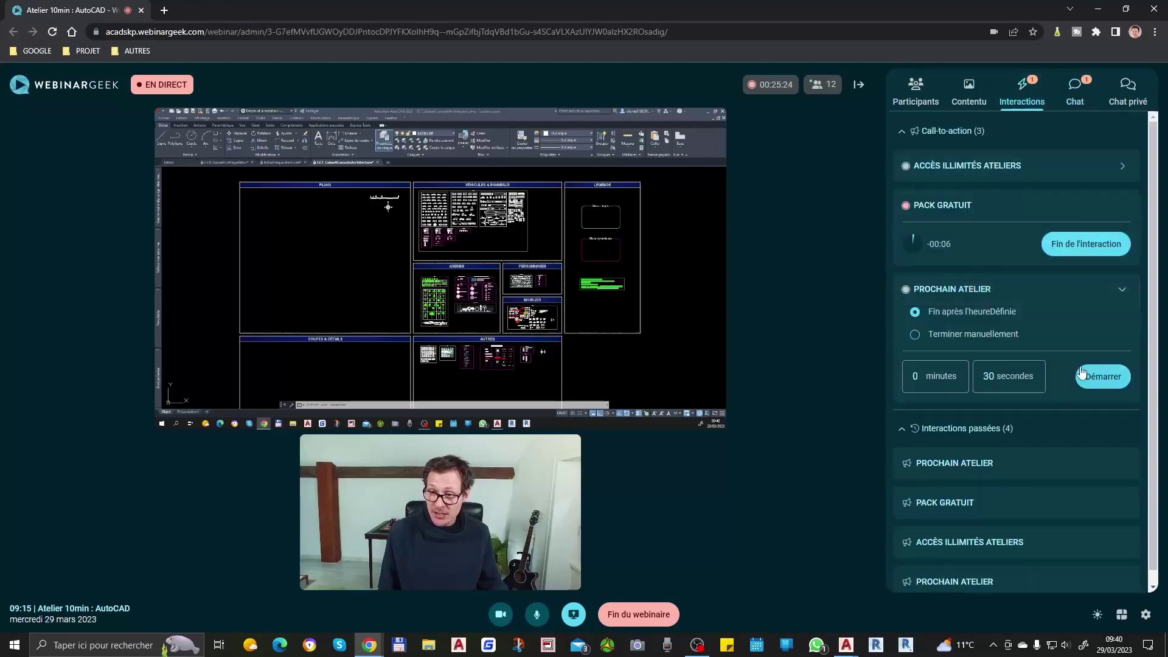
click(1097, 377)
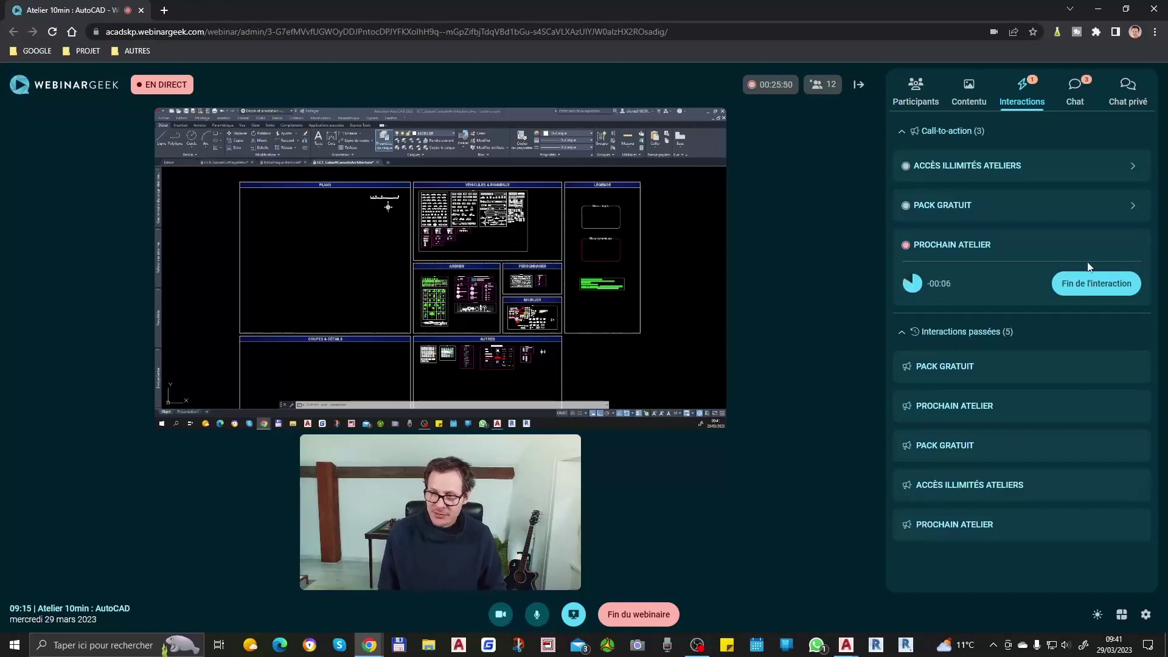
click(1089, 284)
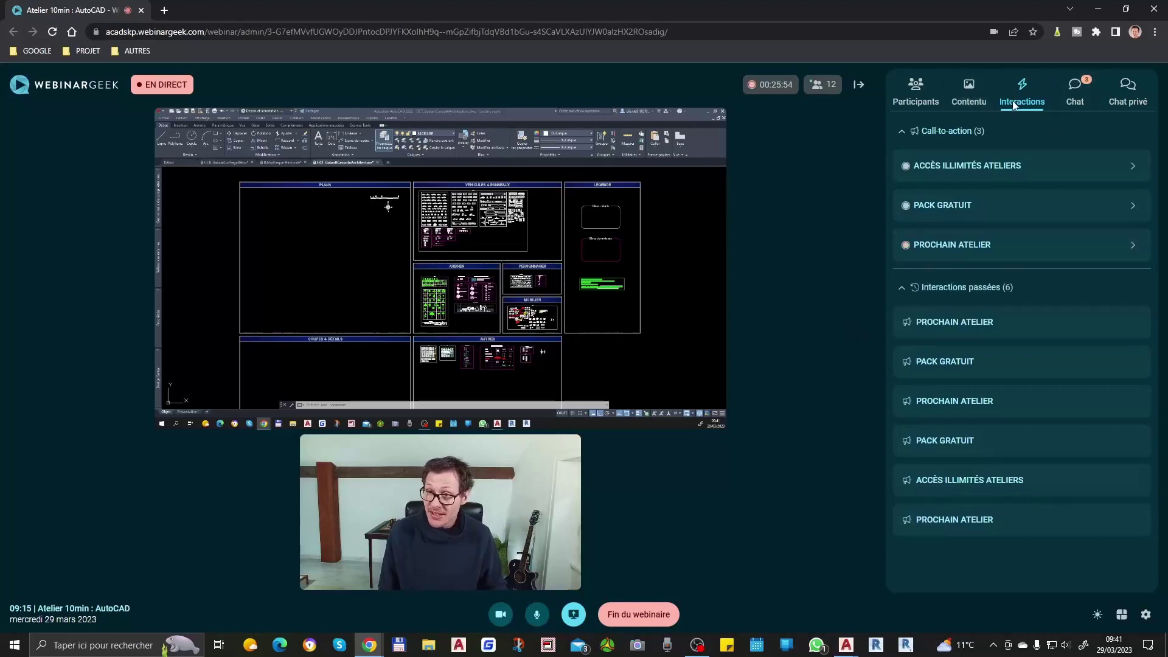
Start the ACCÈS ILLIMITÉS ATELIERS call-to-action for 0 minutes 30 seconds and show the public chat
click(986, 166)
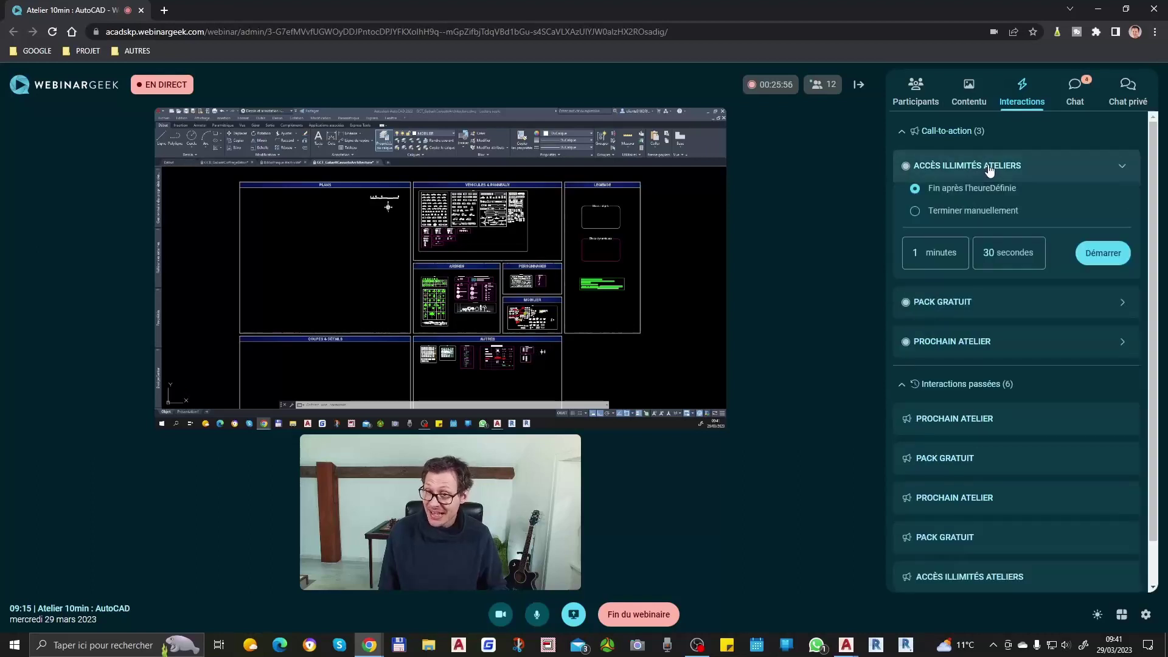
click(917, 251)
key(BackSpace)
text(0)
click(1086, 262)
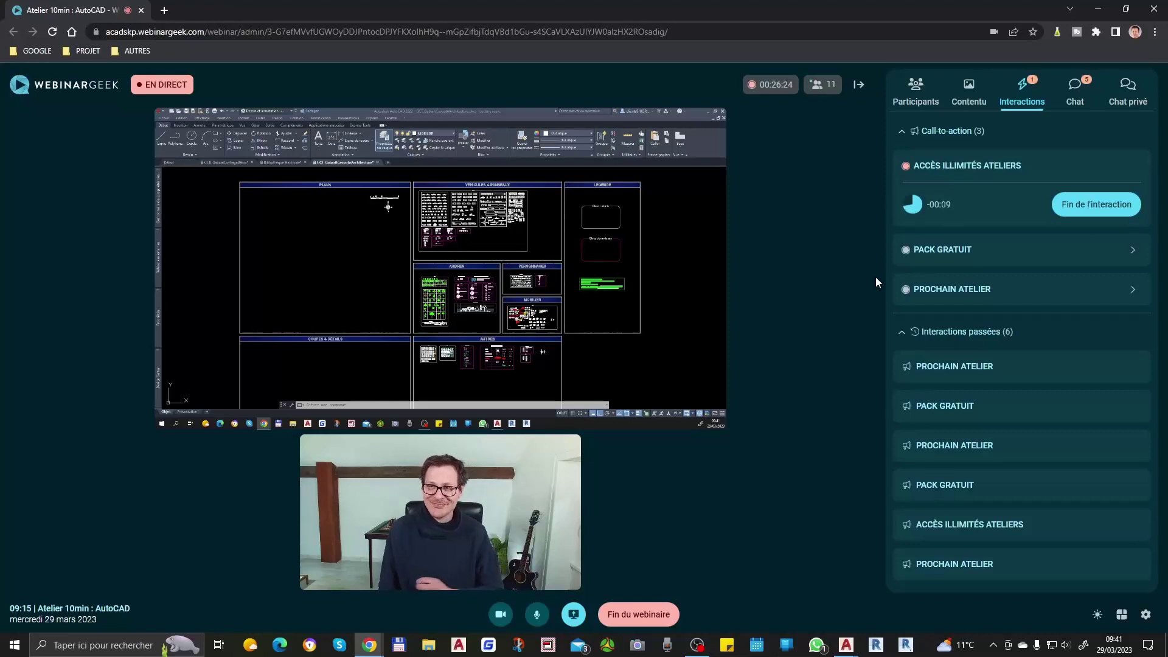
click(1083, 92)
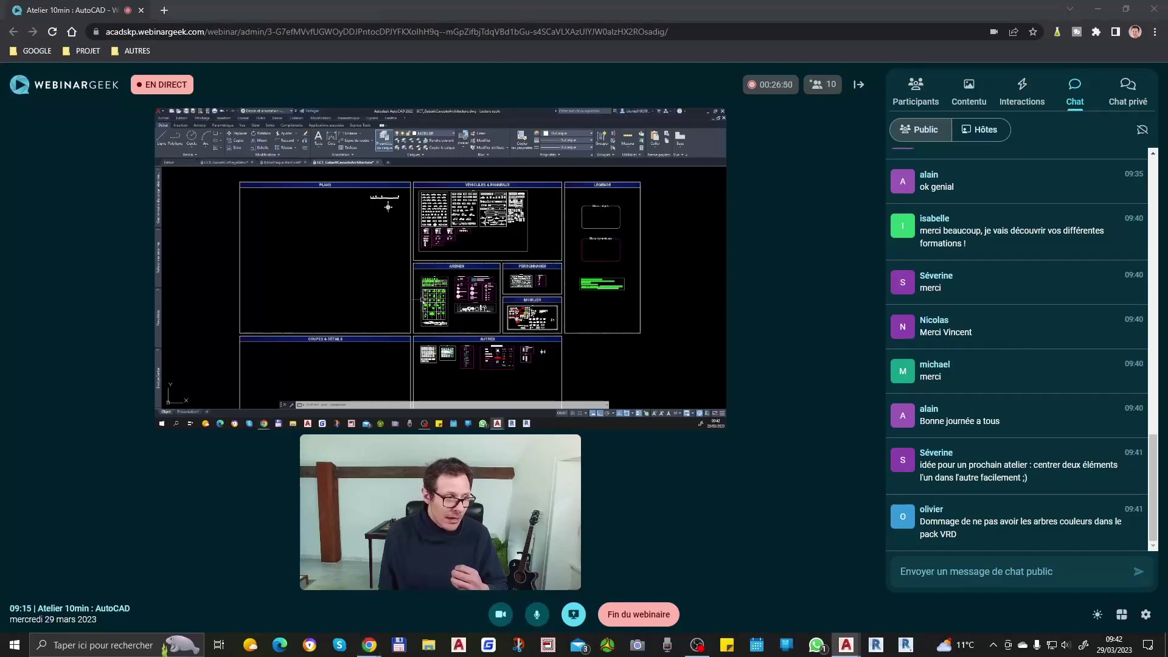
scroll(429, 293, up, 6)
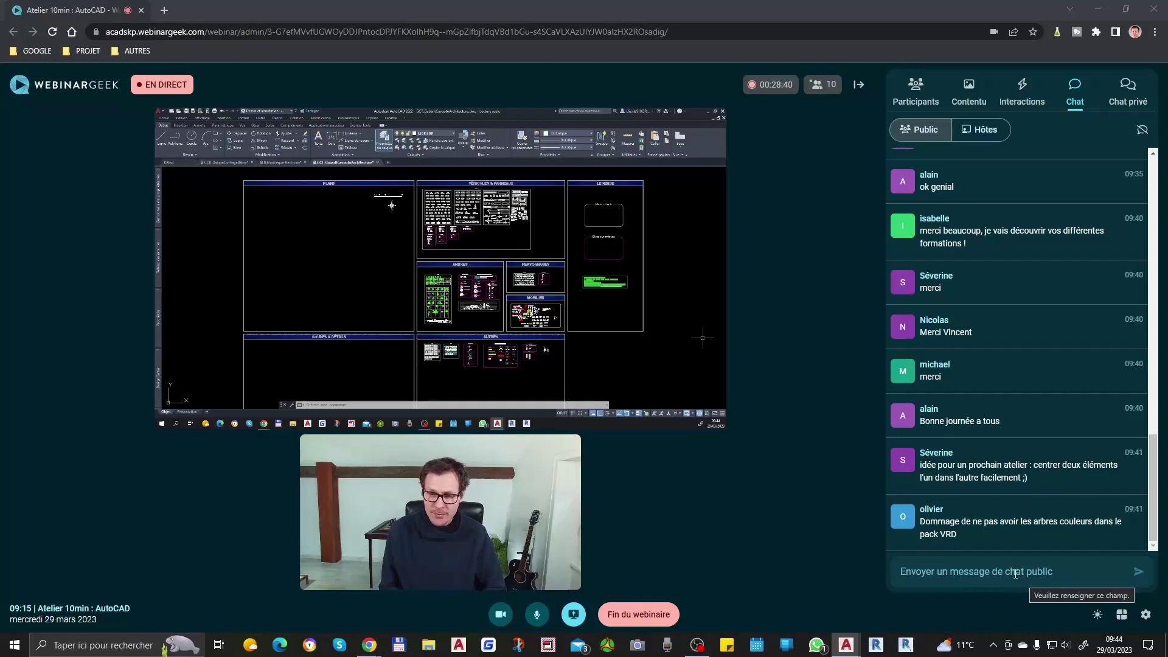
Launch the PROCHAIN ATELIER call-to-action again for 30 seconds and return to the public chat
click(1032, 96)
click(991, 244)
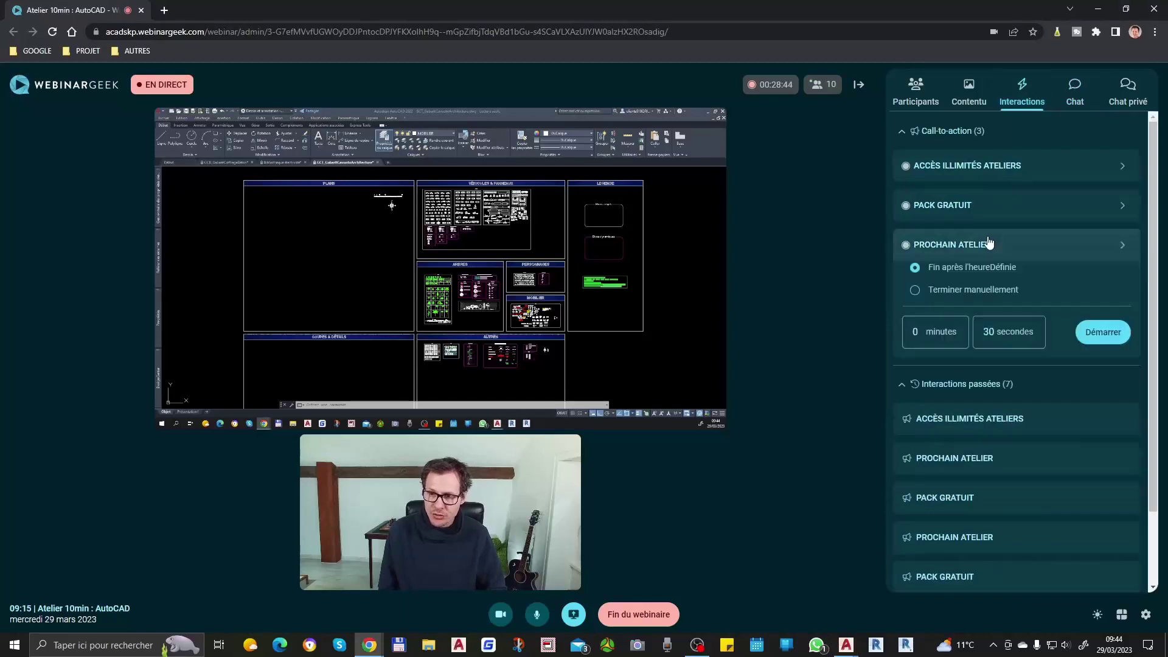
click(1104, 332)
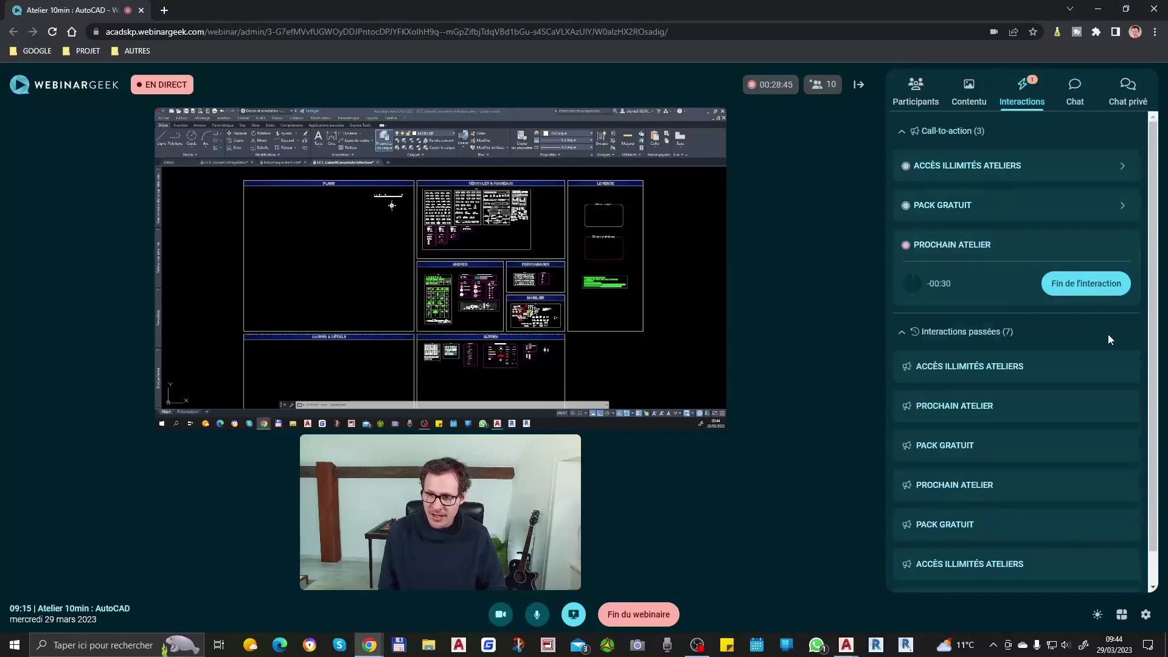
click(1077, 96)
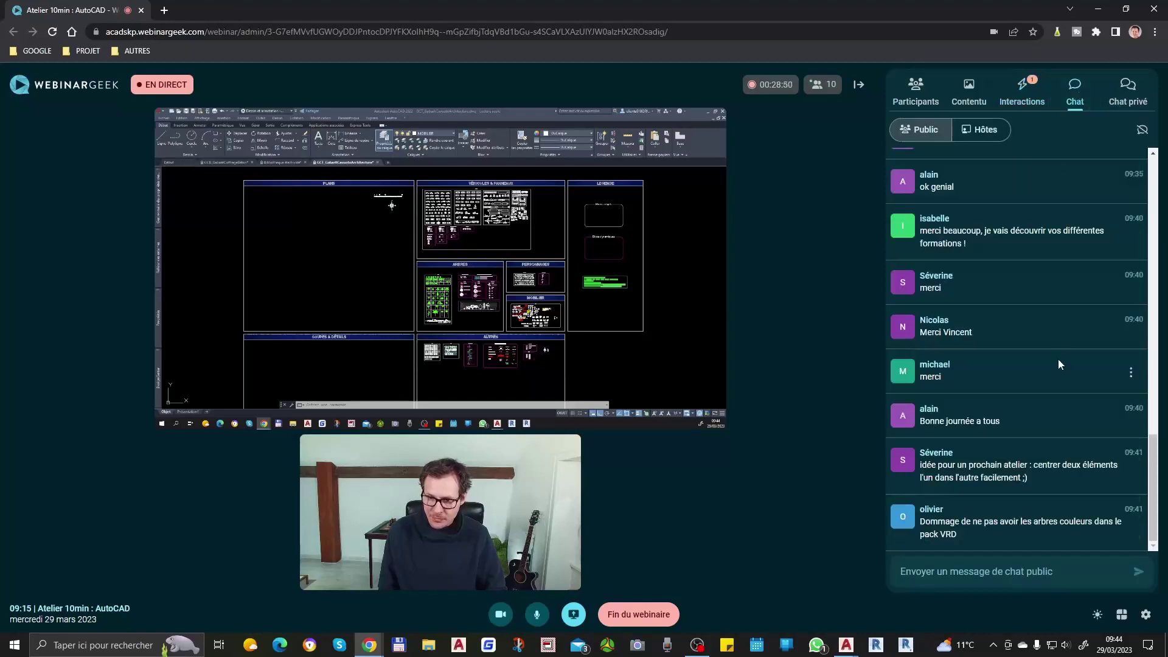